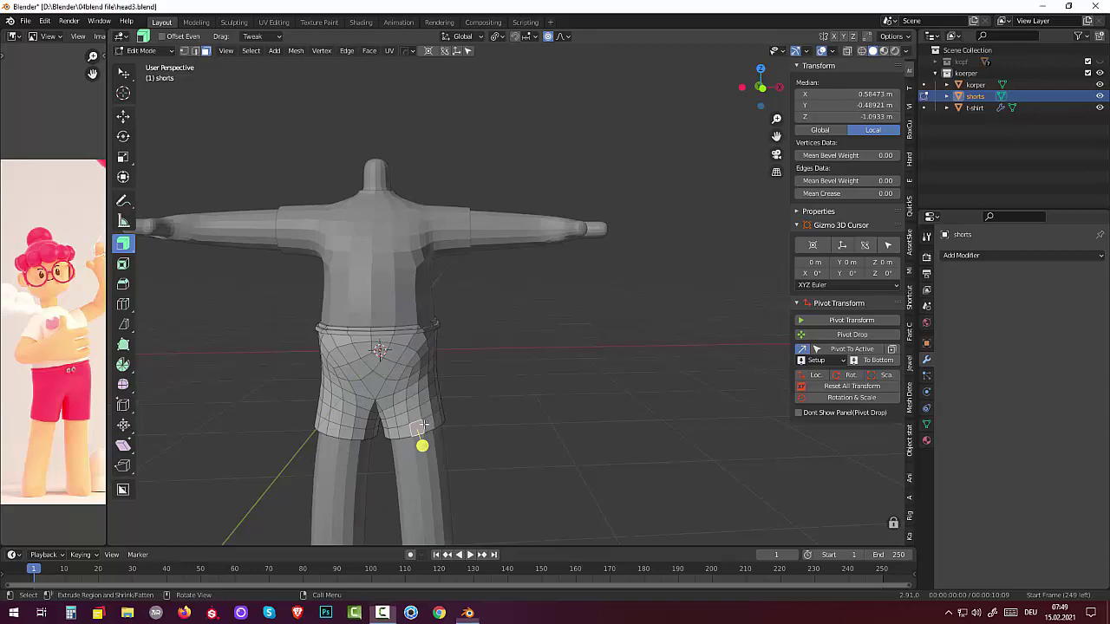
Step: Select both shorts leg-opening face loops and fatten them outward into flared hems
click(428, 426)
alt+click(426, 430)
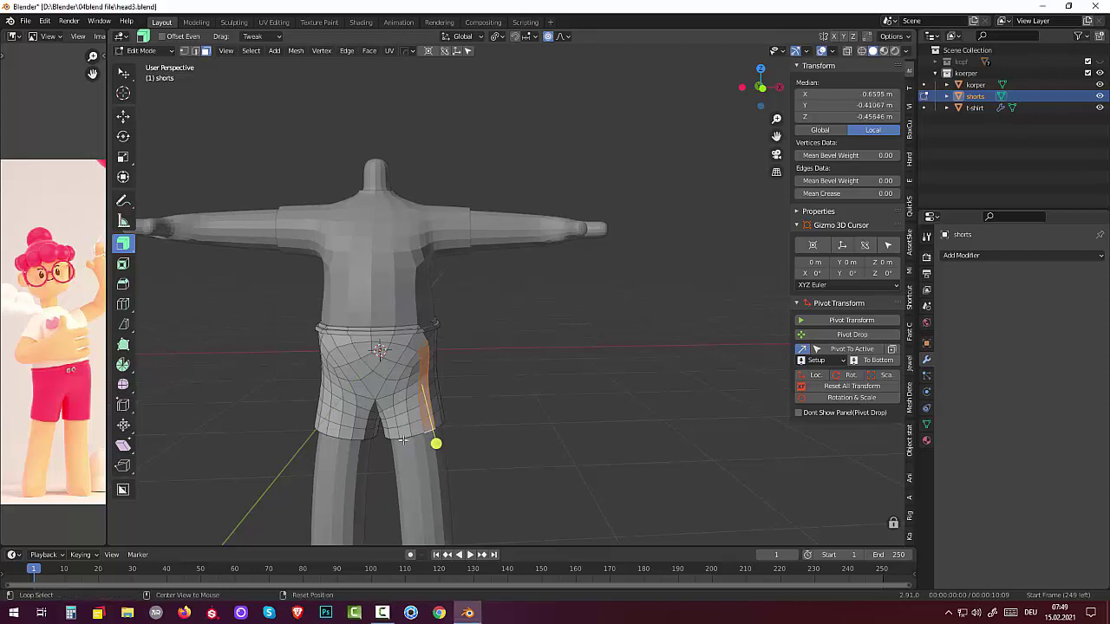
alt+click(412, 432)
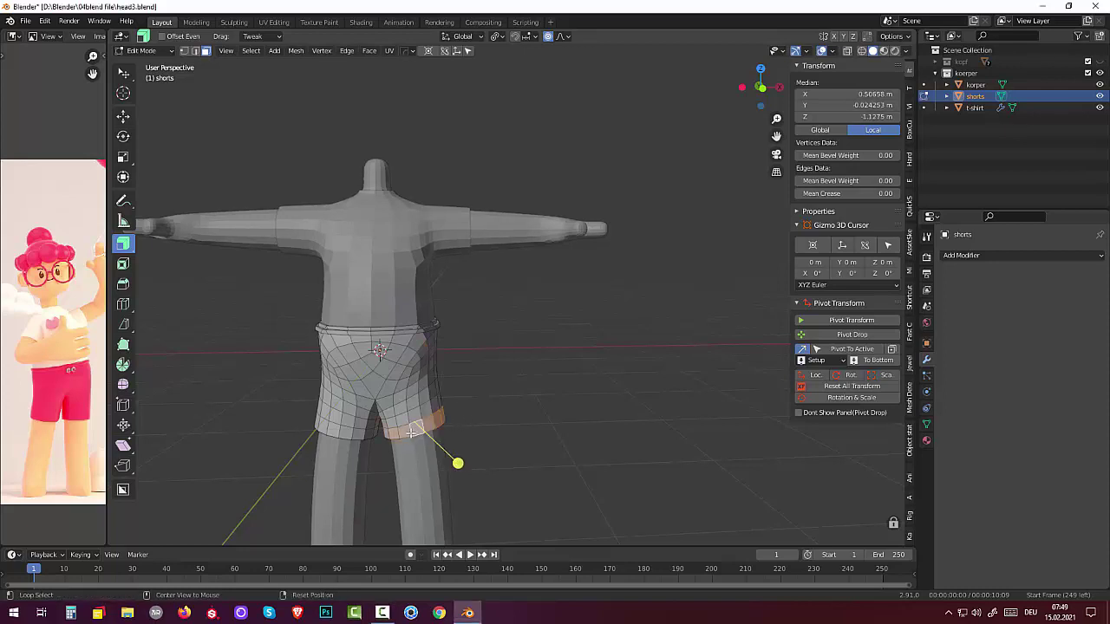
alt+shift+click(337, 432)
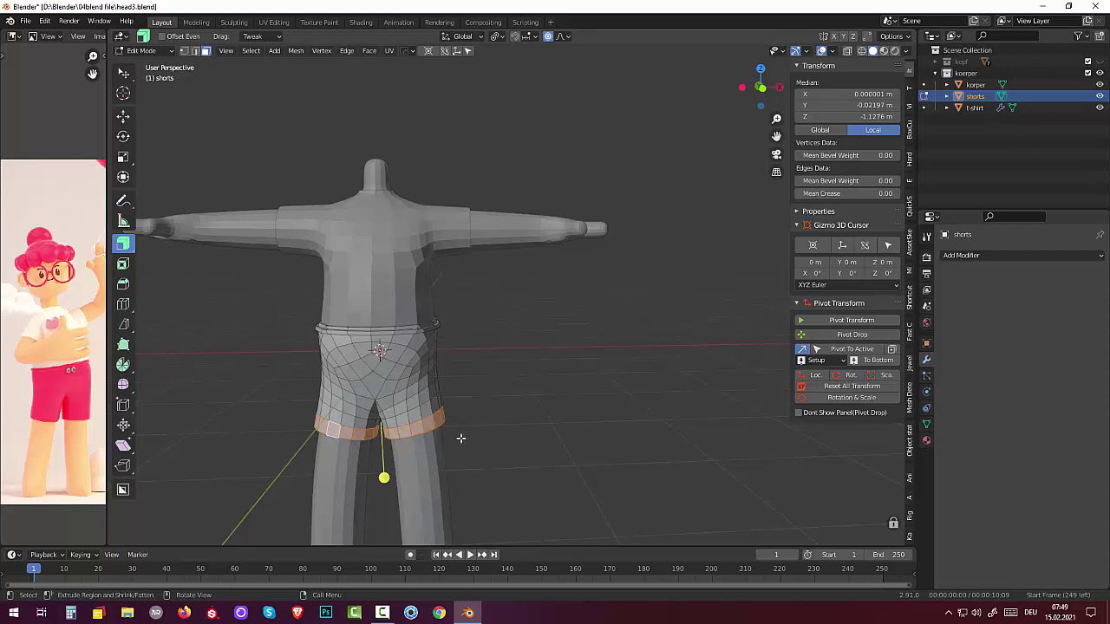
middle_drag(476, 425, 490, 414)
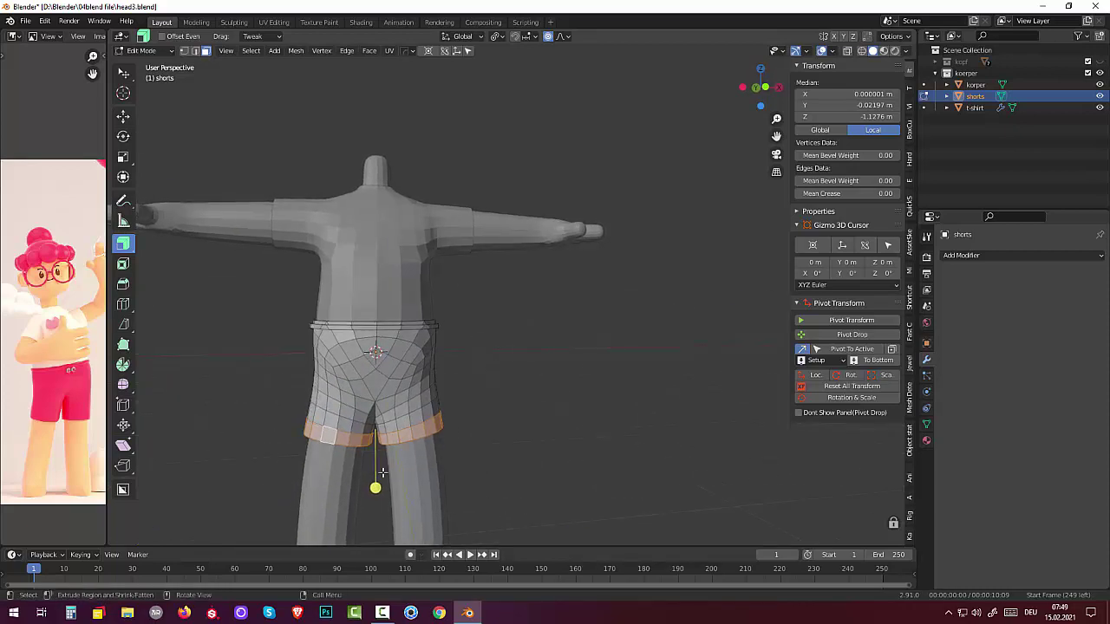
drag(375, 487, 375, 487)
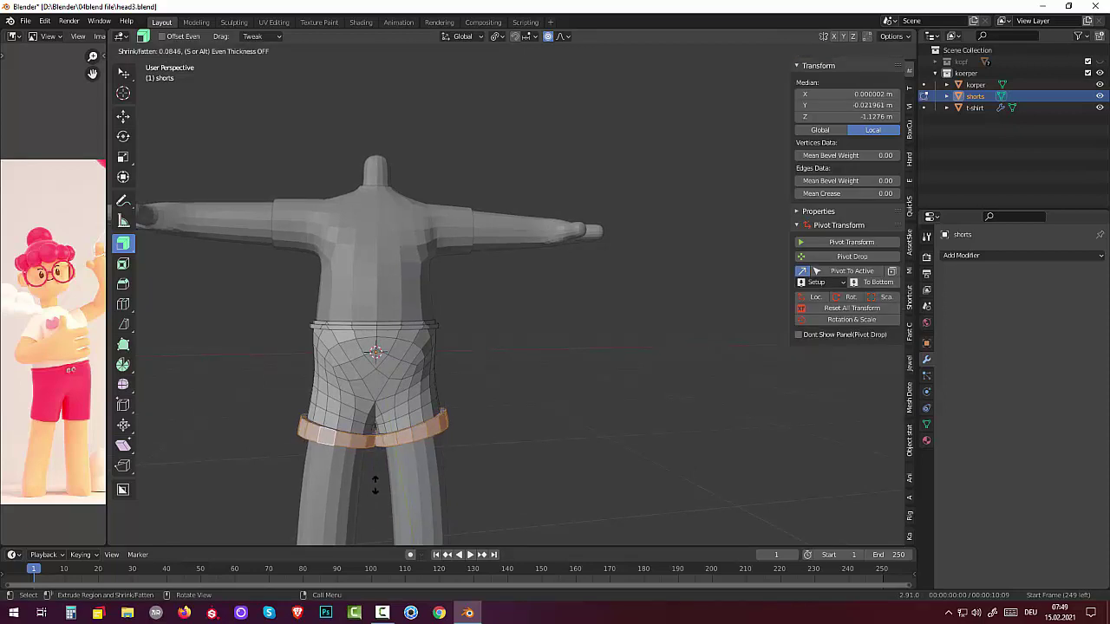
drag(375, 487, 374, 488)
click(460, 487)
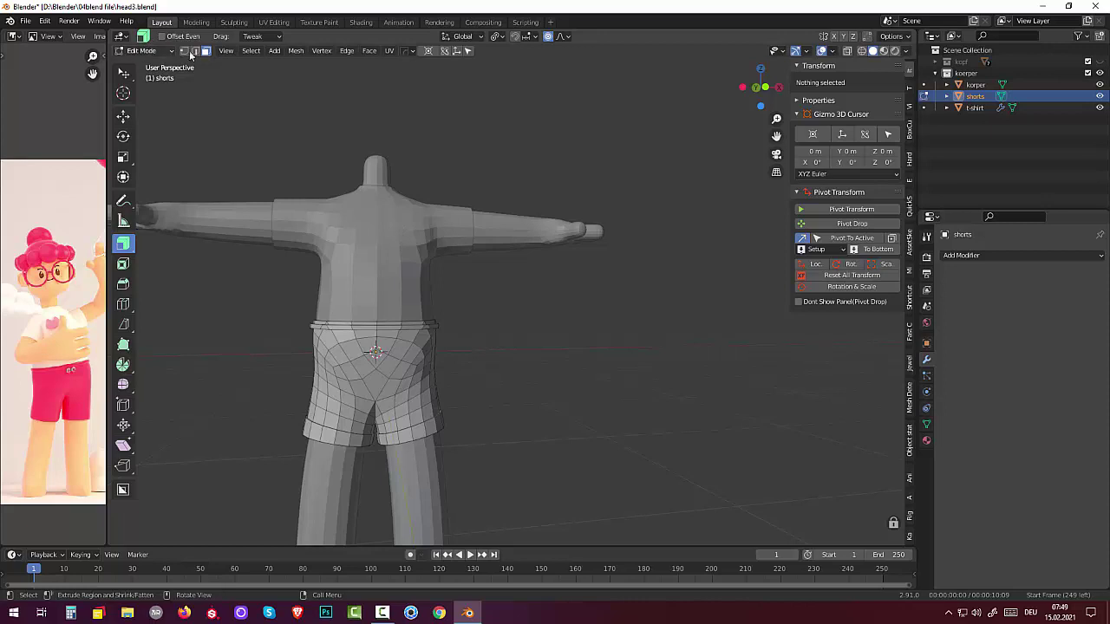
Step: Select the t-shirt in Object Mode, toggling into Edit Mode and back
click(143, 50)
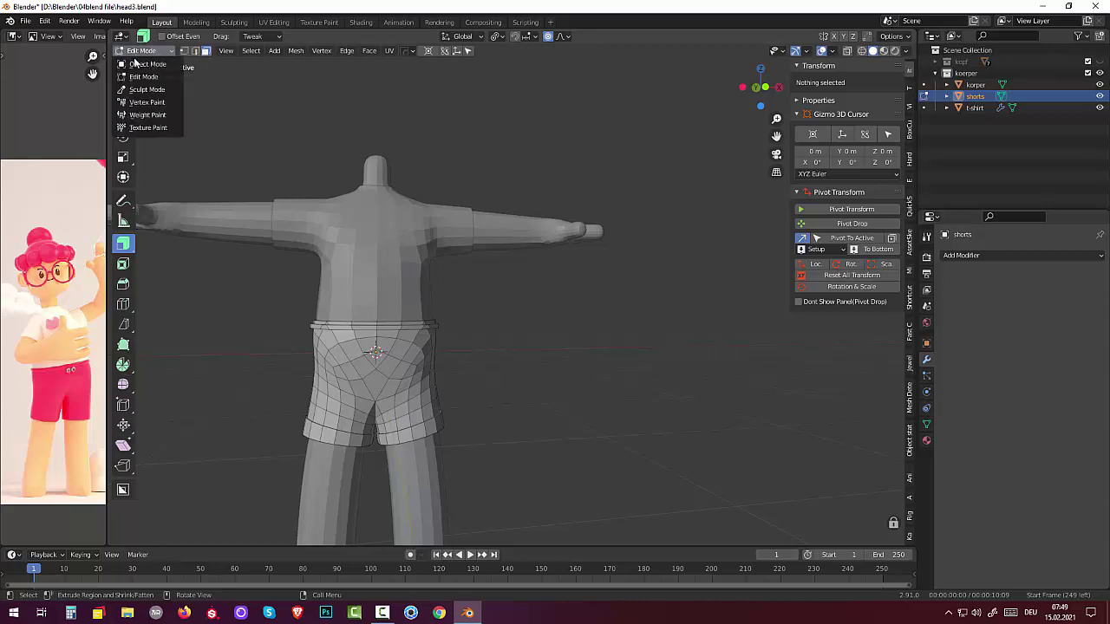
click(141, 64)
click(357, 250)
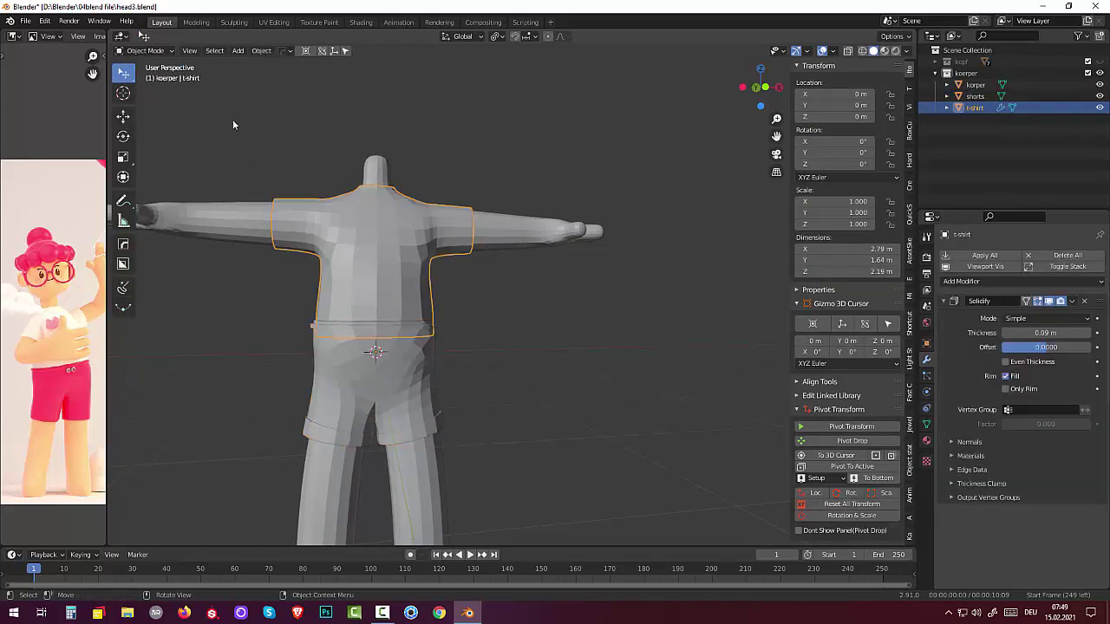
click(143, 50)
click(143, 77)
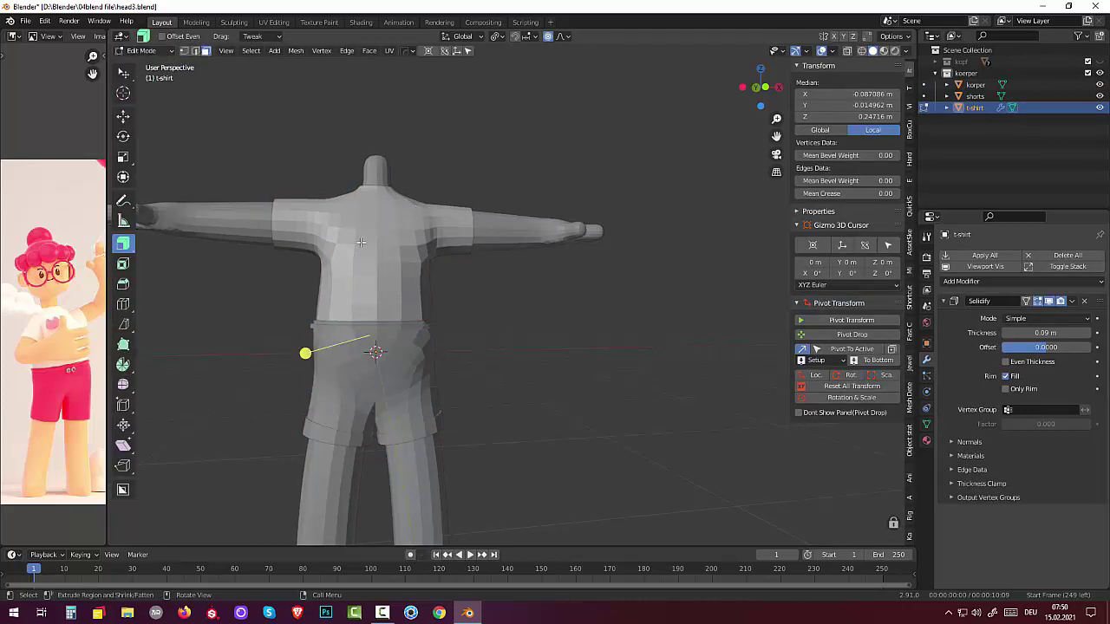
click(143, 51)
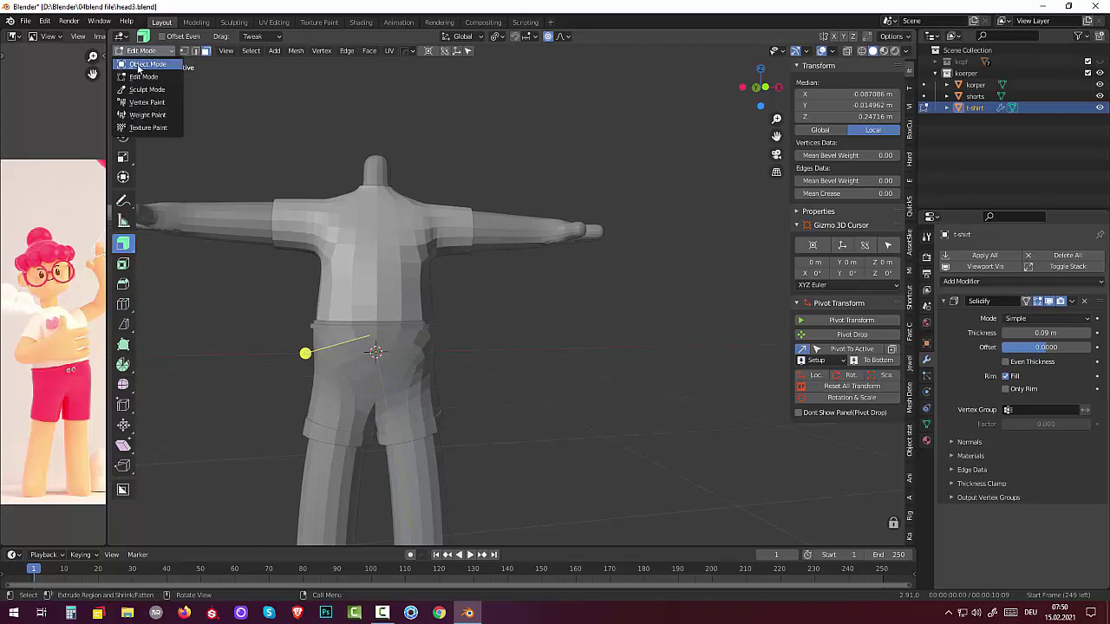
click(139, 65)
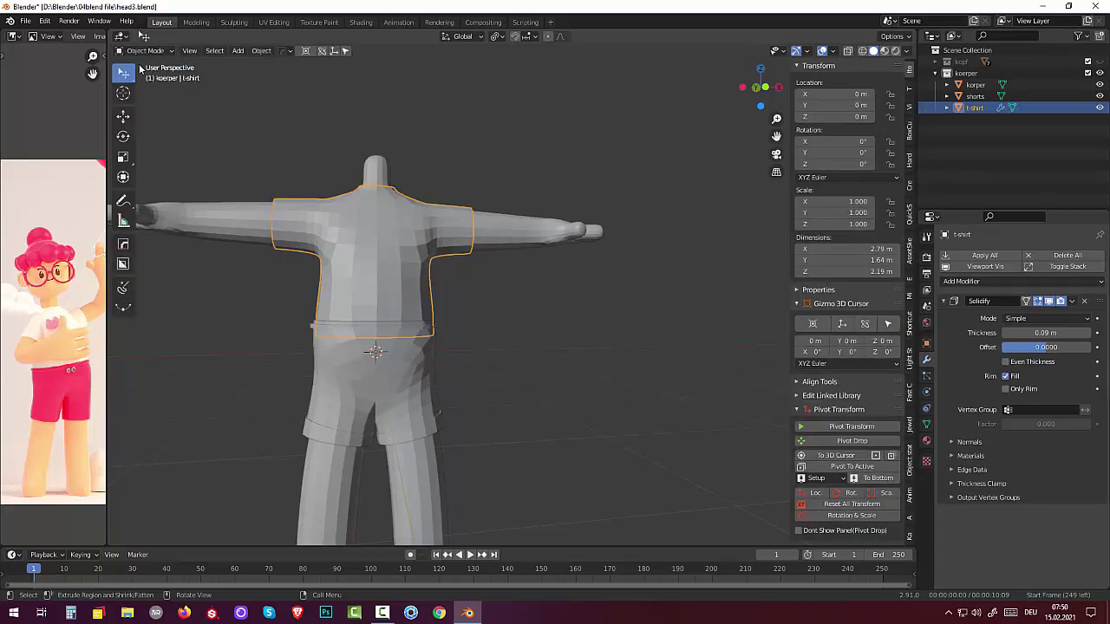
Step: Enable X-ray so the t-shirt's whole shell shows through
click(848, 53)
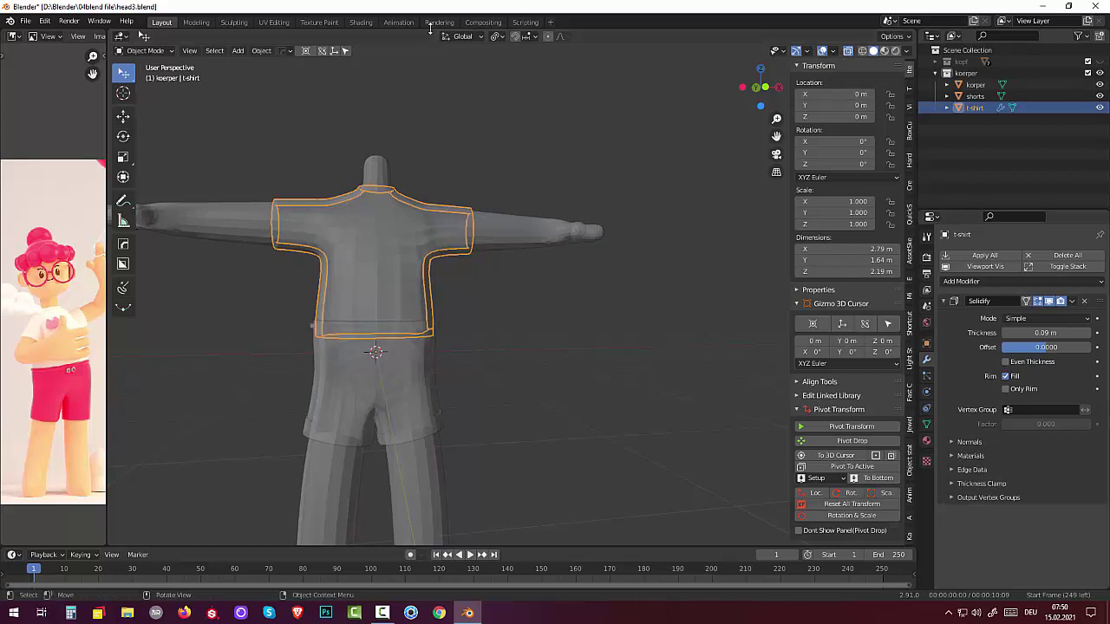
click(144, 50)
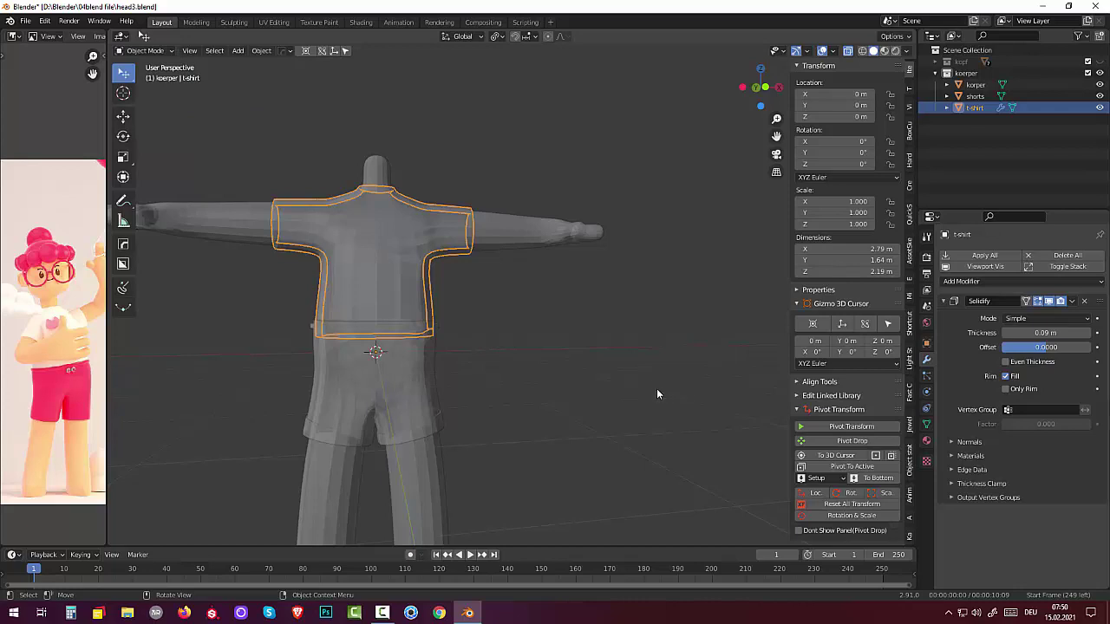
middle_drag(656, 388, 654, 392)
Step: Apply the t-shirt's Solidify modifier and enter Edit Mode on its mesh
click(1073, 301)
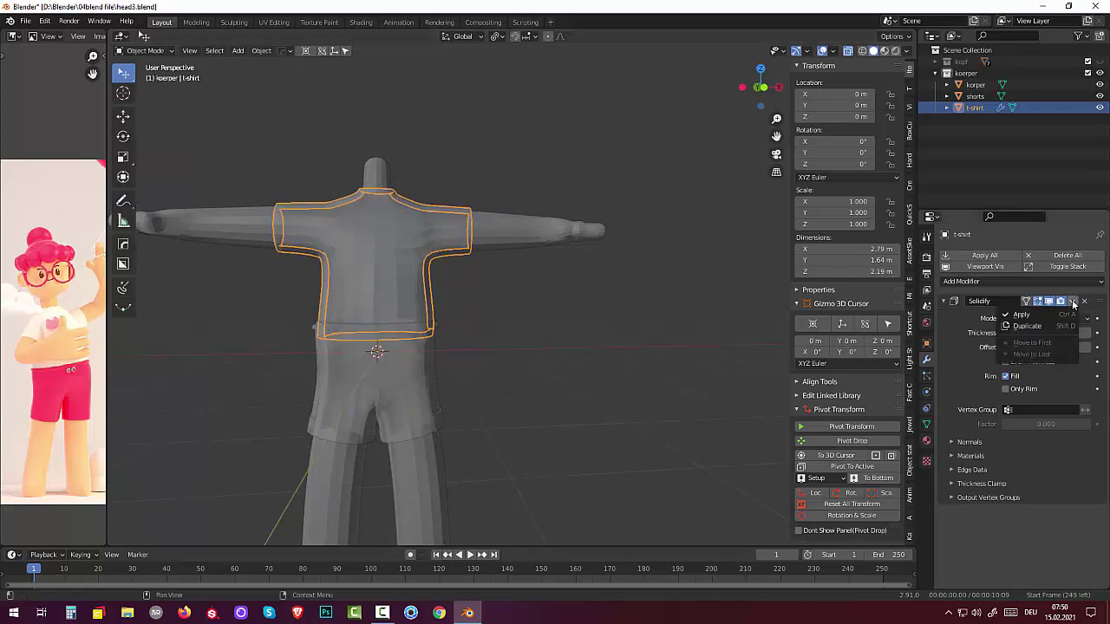
click(1017, 317)
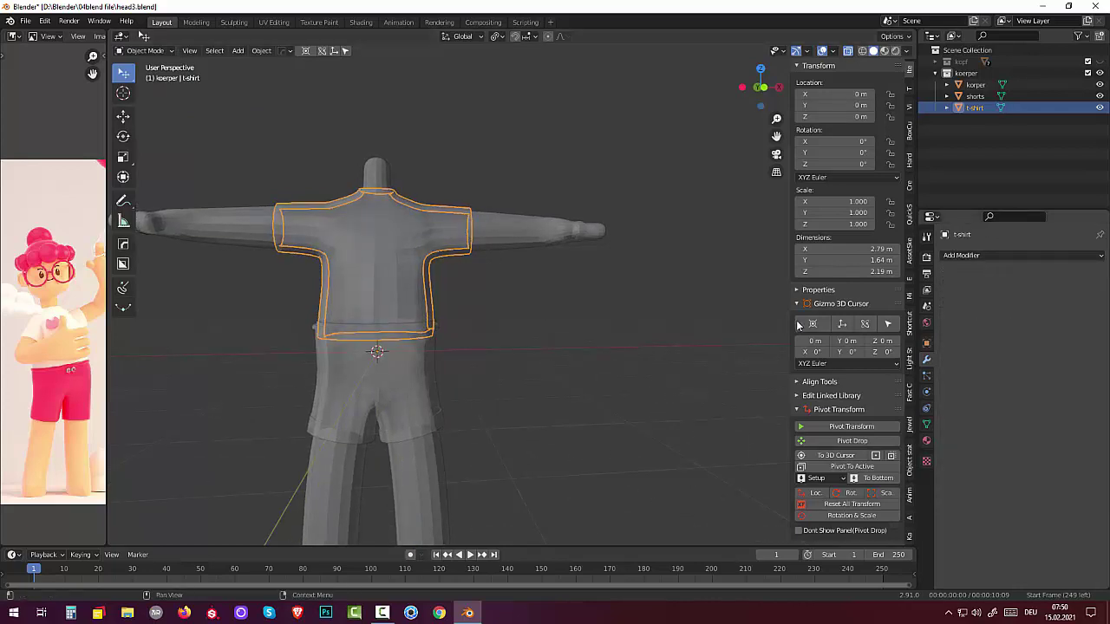
click(136, 51)
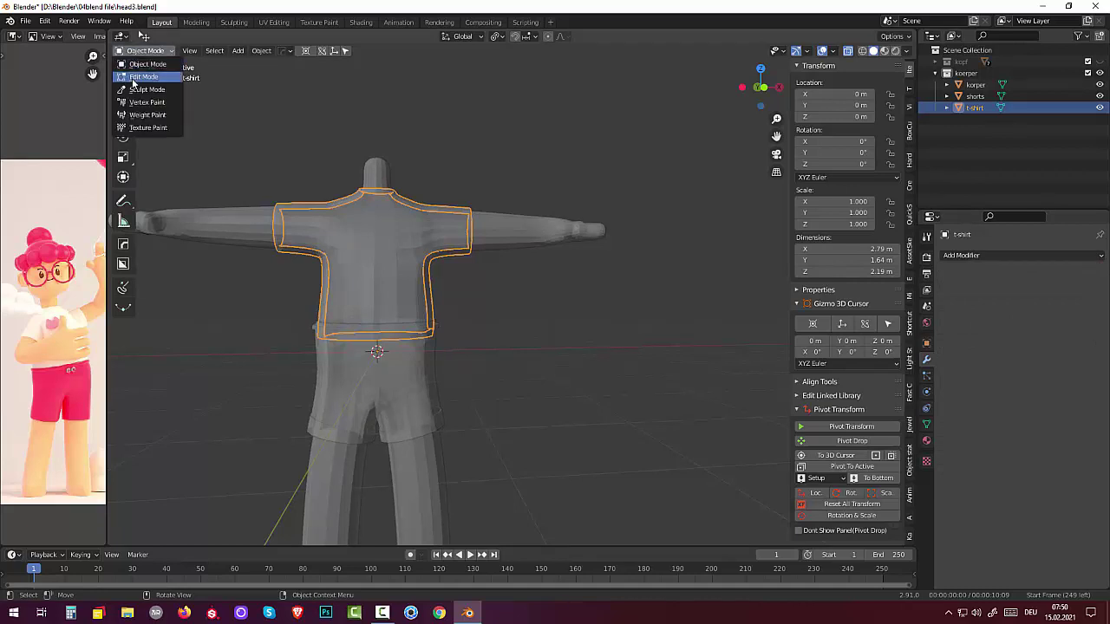
click(139, 76)
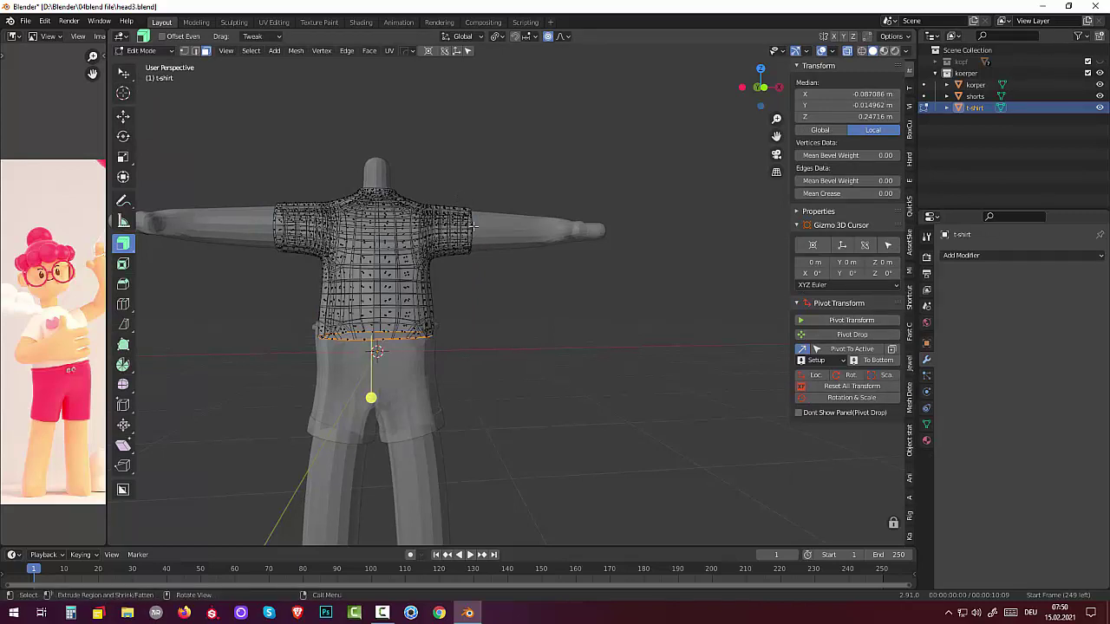
Step: Box-select the right sleeve's edge loop, then clear the selection
key(b)
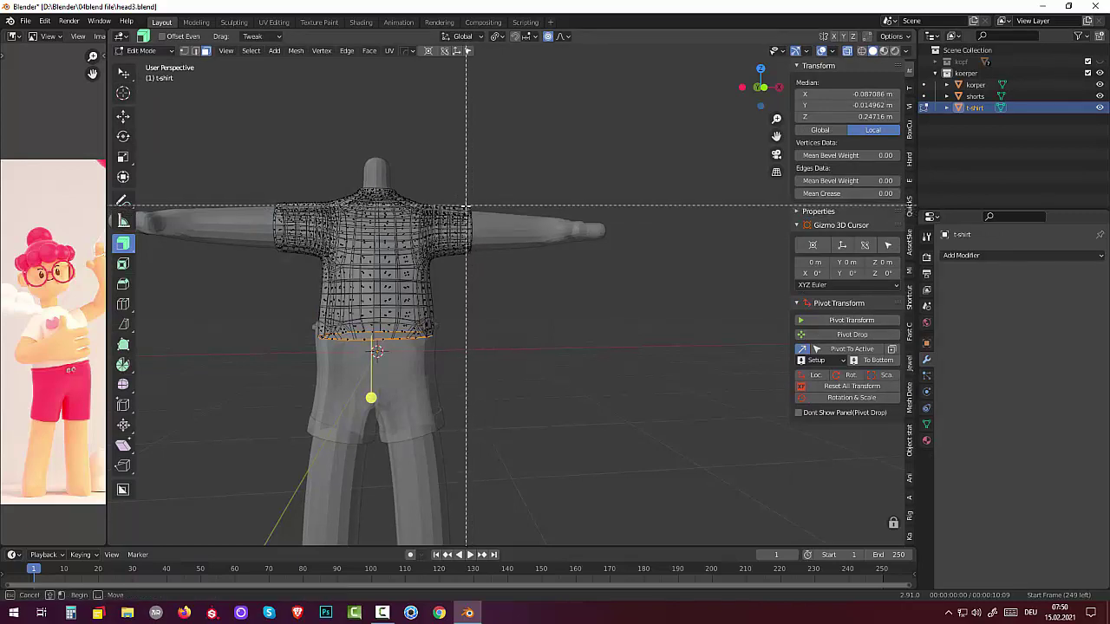
drag(466, 208, 495, 285)
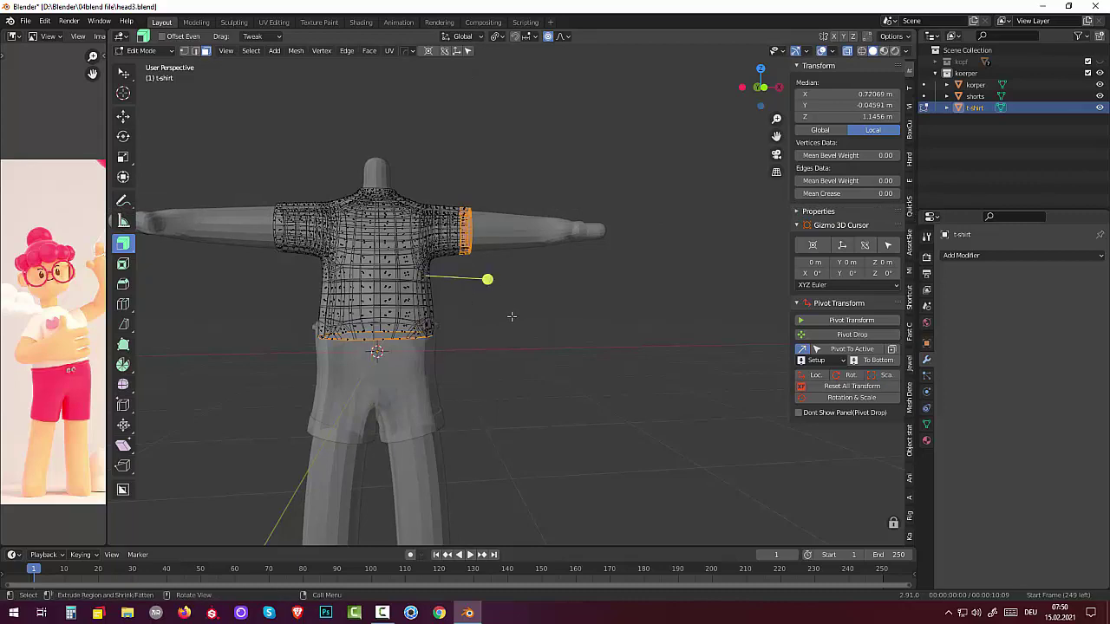
middle_drag(507, 317, 506, 357)
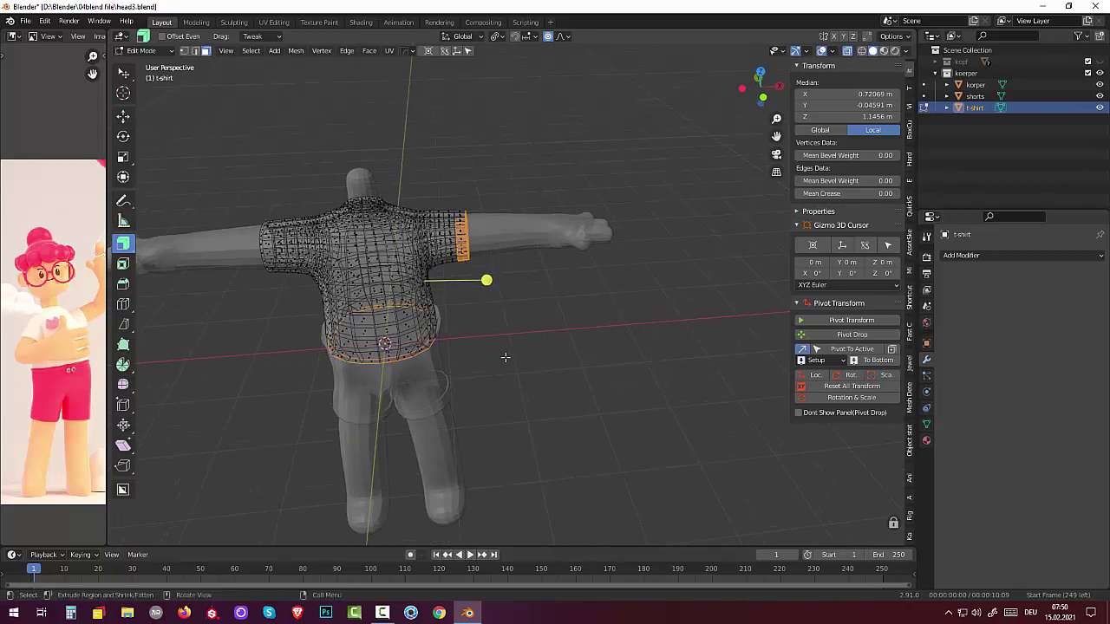
key(alt+a)
middle_drag(491, 355, 486, 313)
Step: Re-enter Edit Mode on the t-shirt, try fattening a sleeve loop, and undo it
click(152, 53)
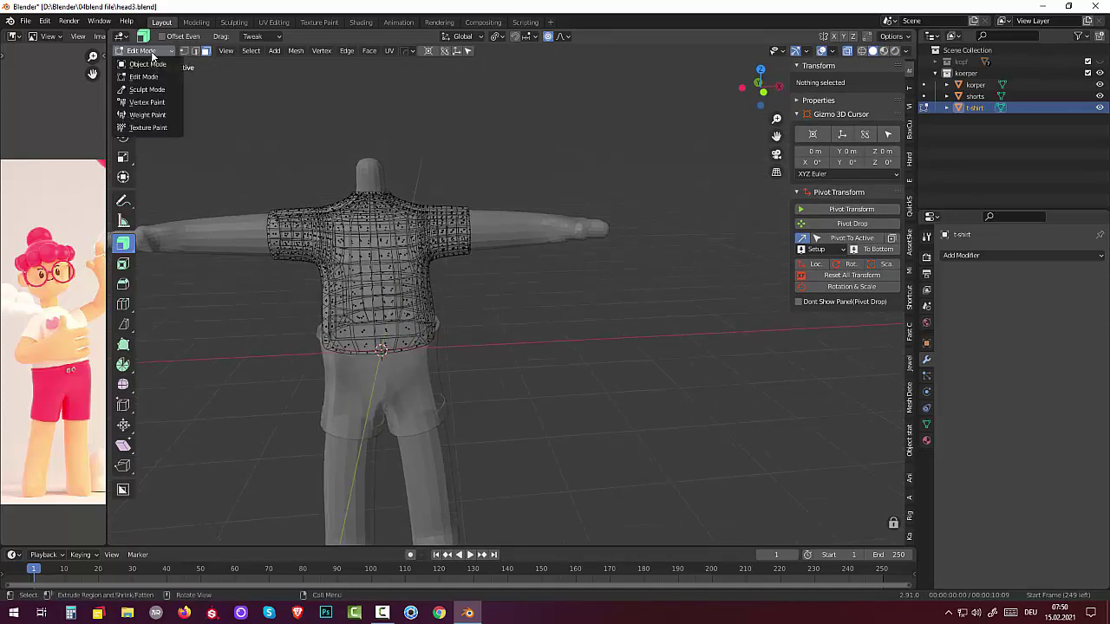
click(149, 64)
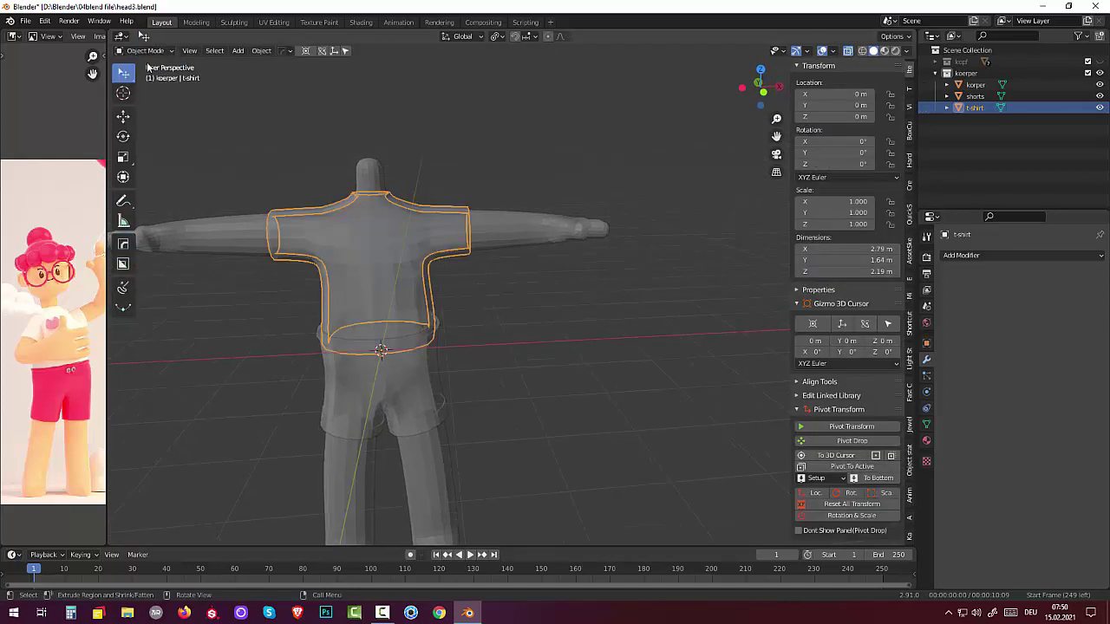
click(157, 53)
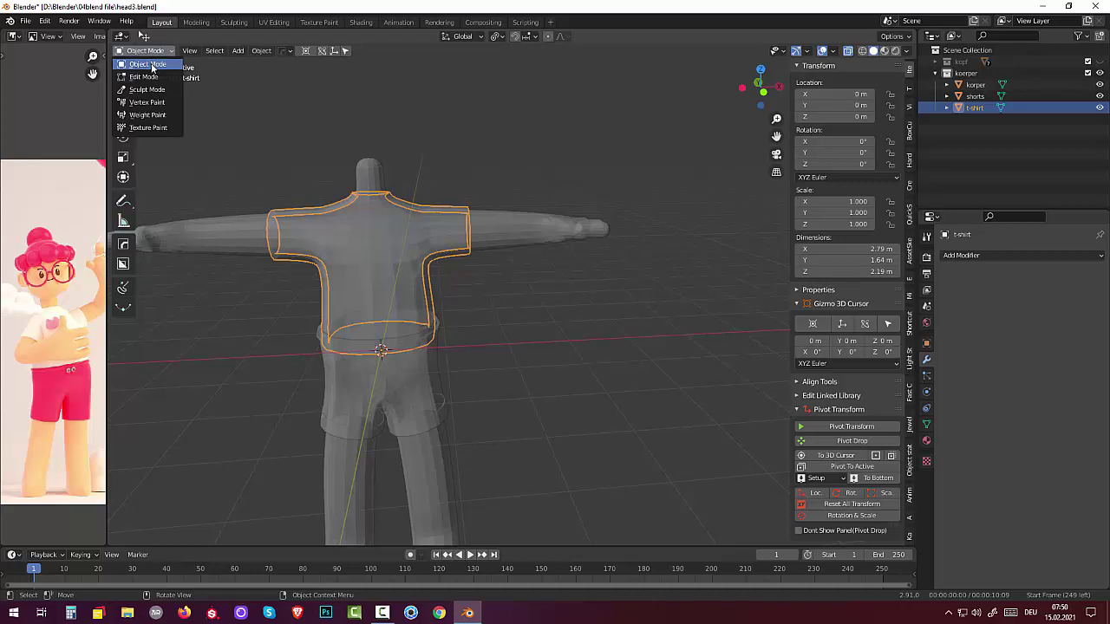
click(146, 77)
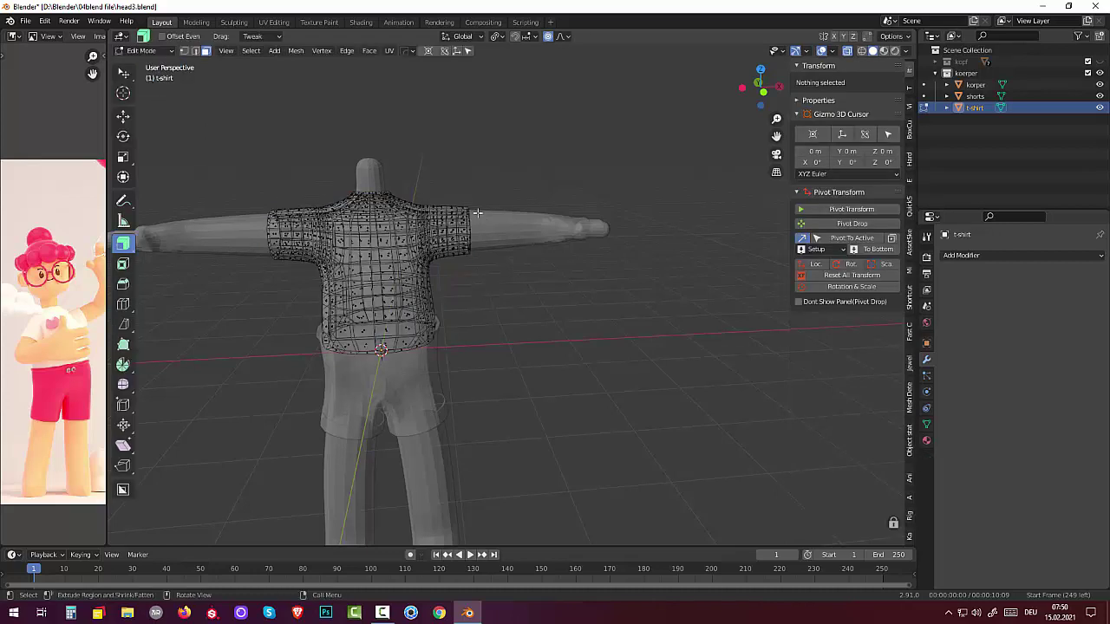
drag(464, 202, 490, 277)
click(490, 277)
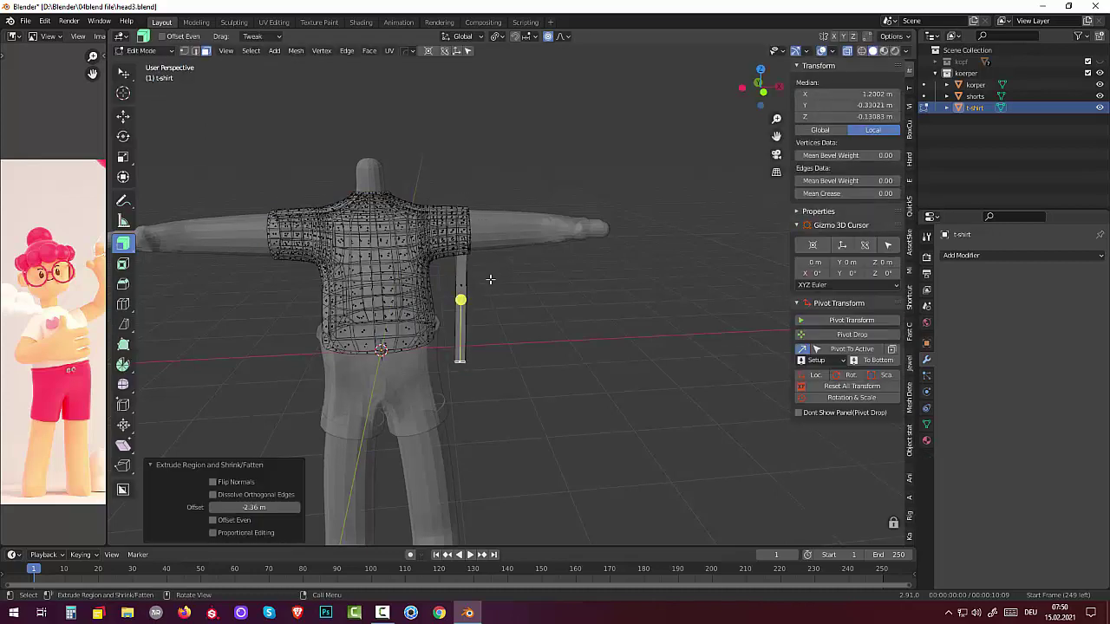
key(ctrl+z)
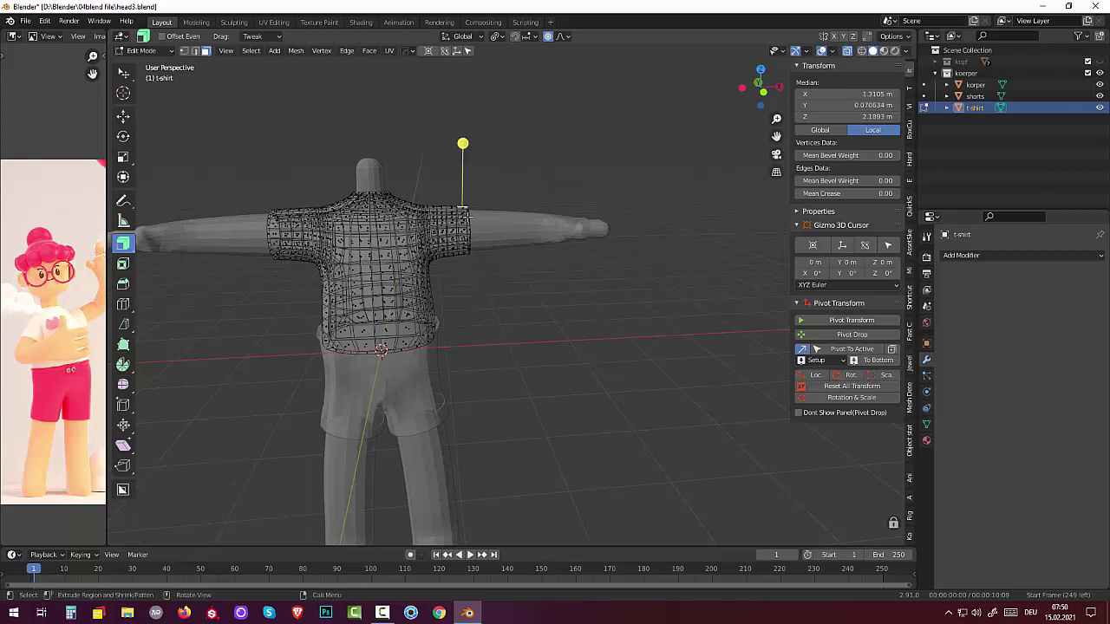
Step: Turn off X-ray and select both sleeve edge loops and the neck loop
click(847, 52)
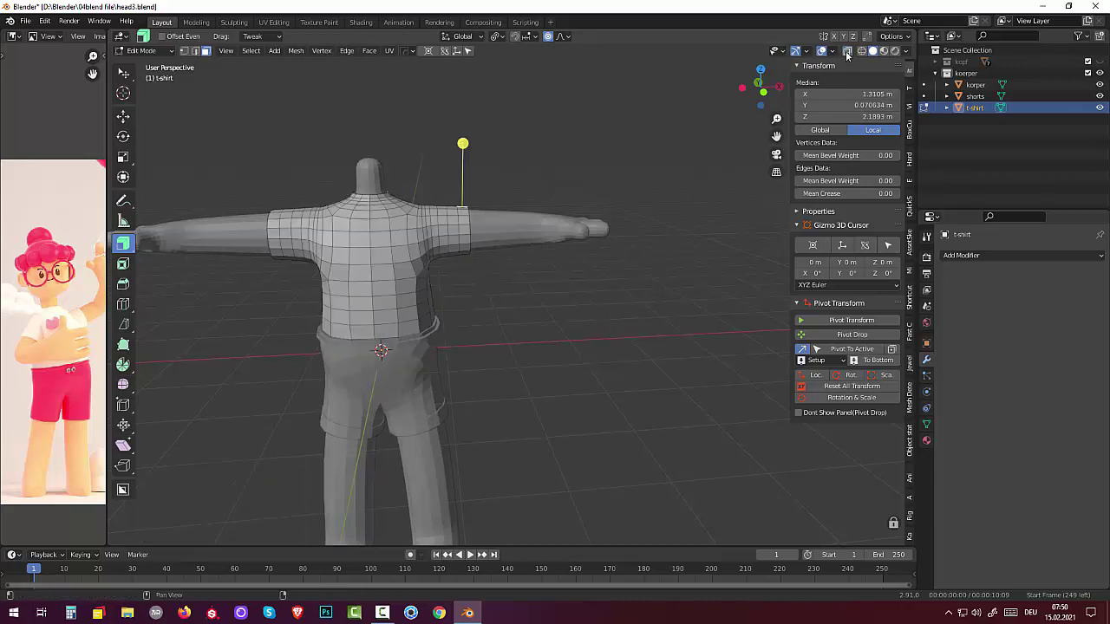
alt+click(465, 225)
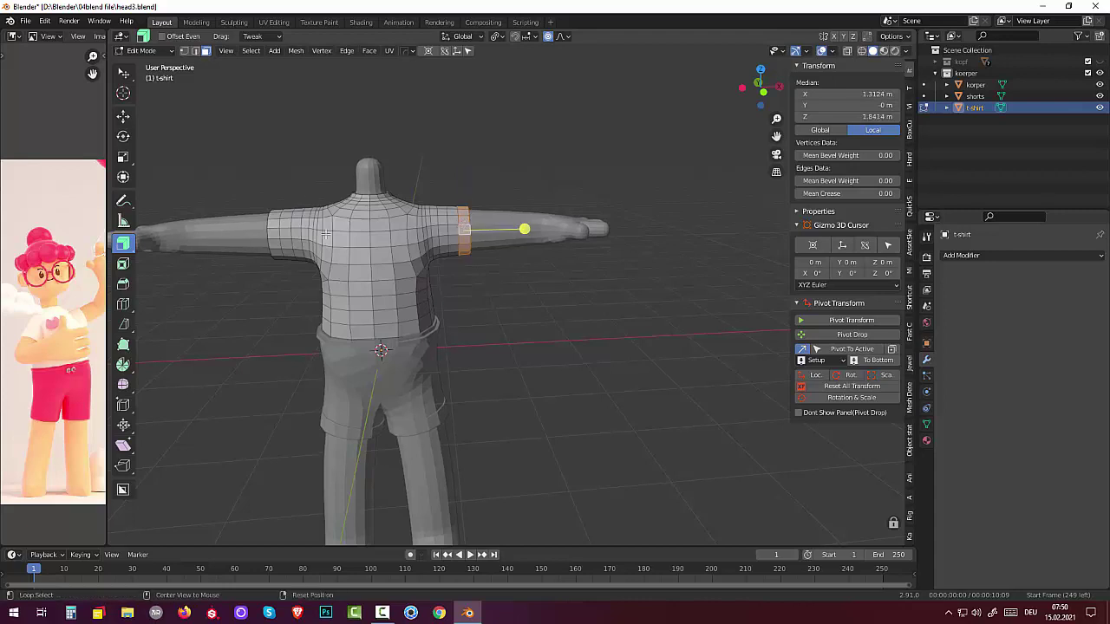
alt+shift+click(275, 230)
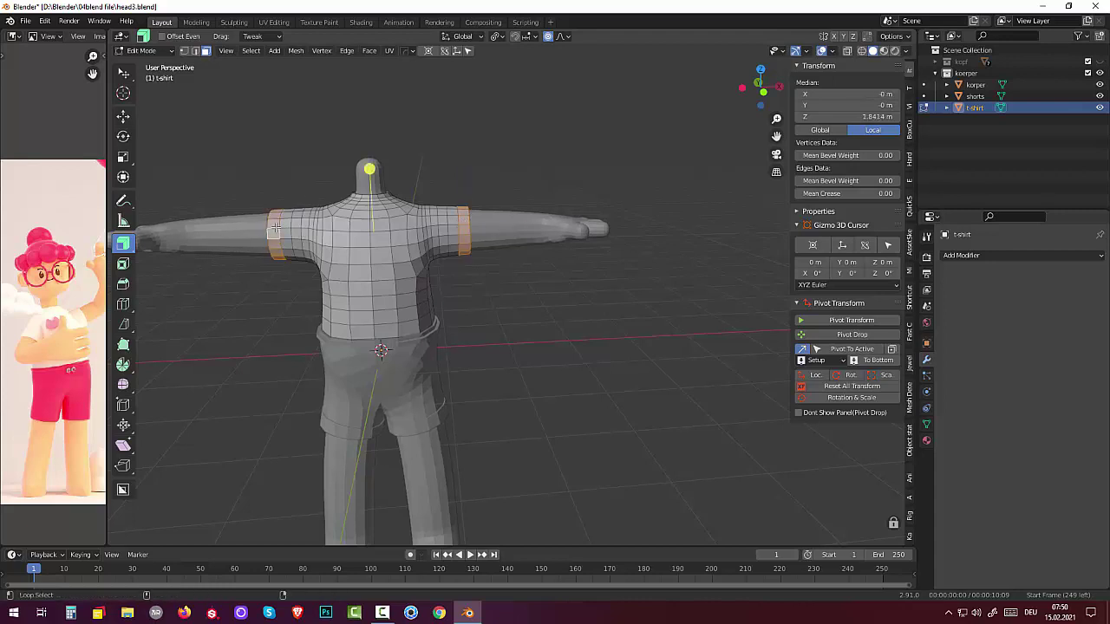
alt+shift+click(365, 197)
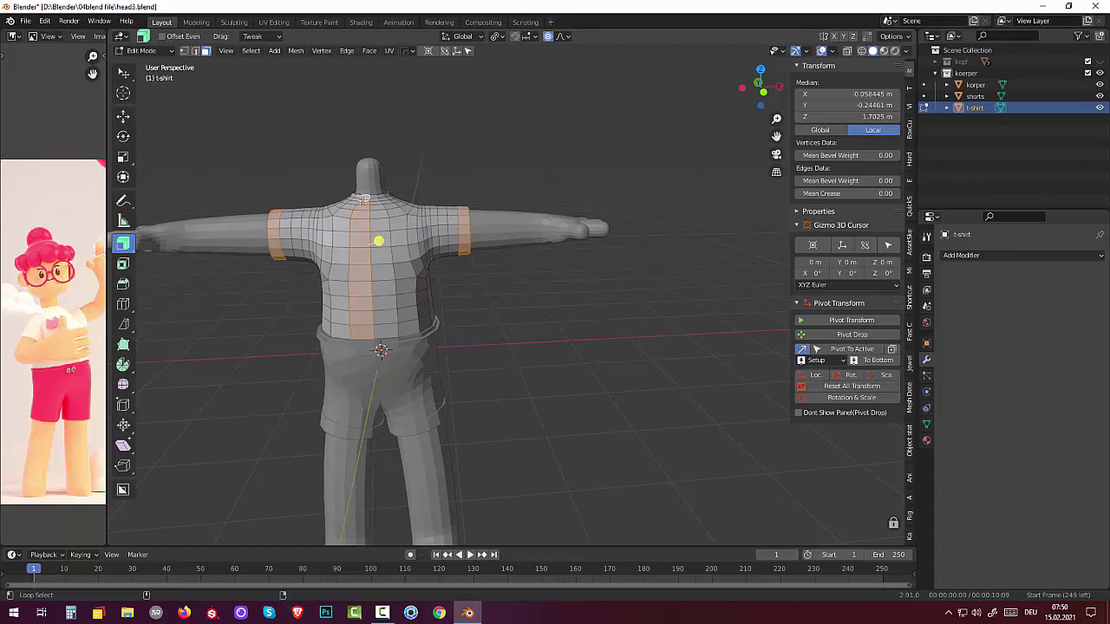
middle_drag(365, 198, 375, 250)
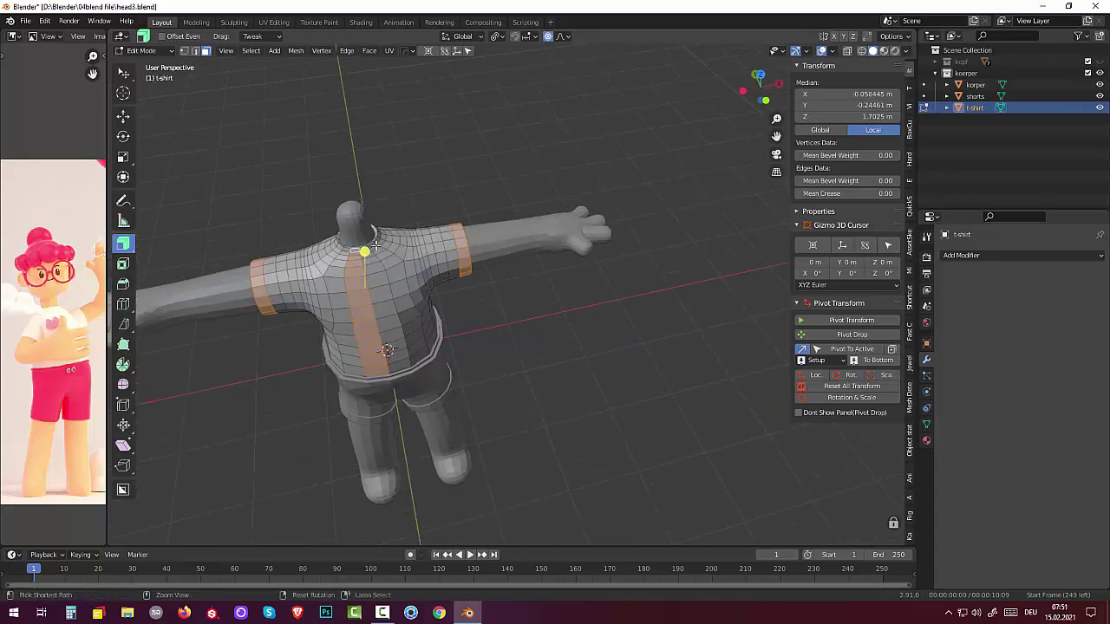
key(ctrl+z)
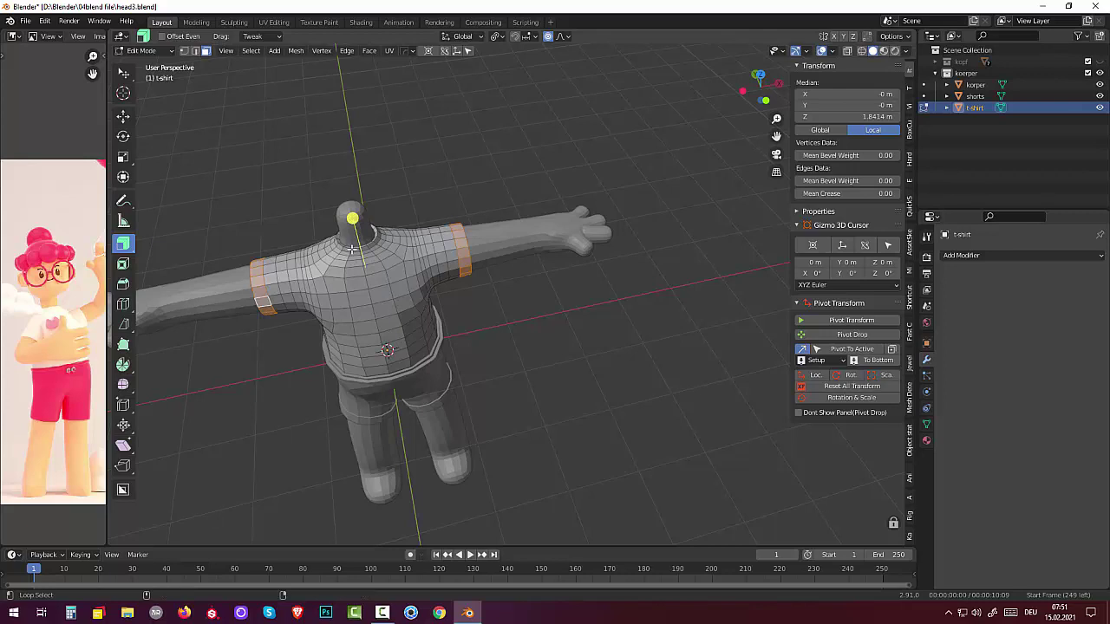
alt+shift+click(351, 248)
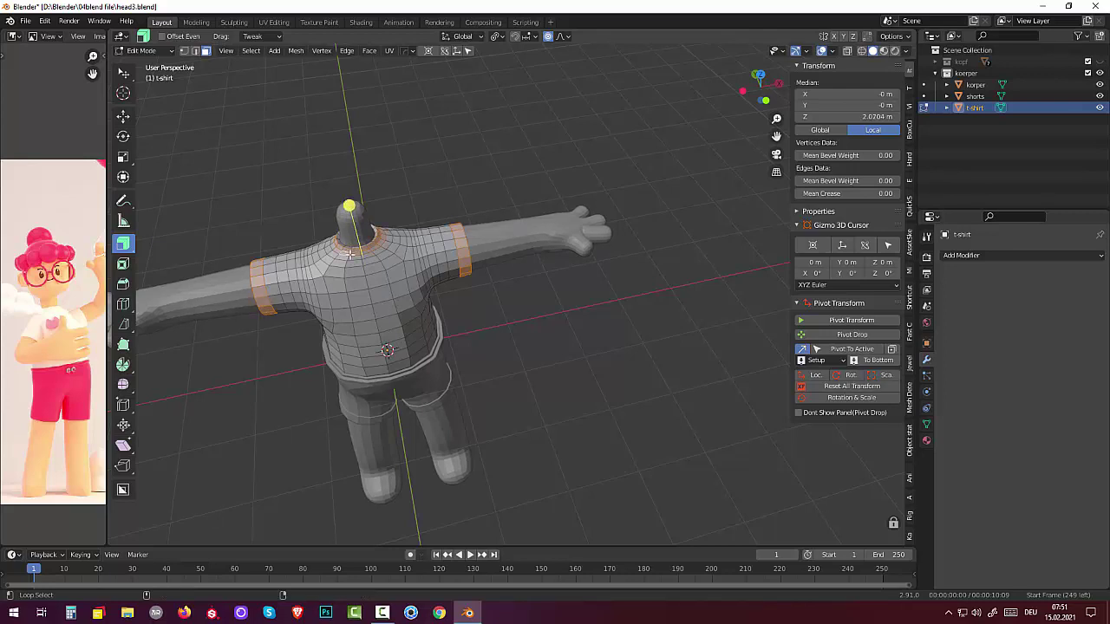
middle_drag(351, 252, 483, 253)
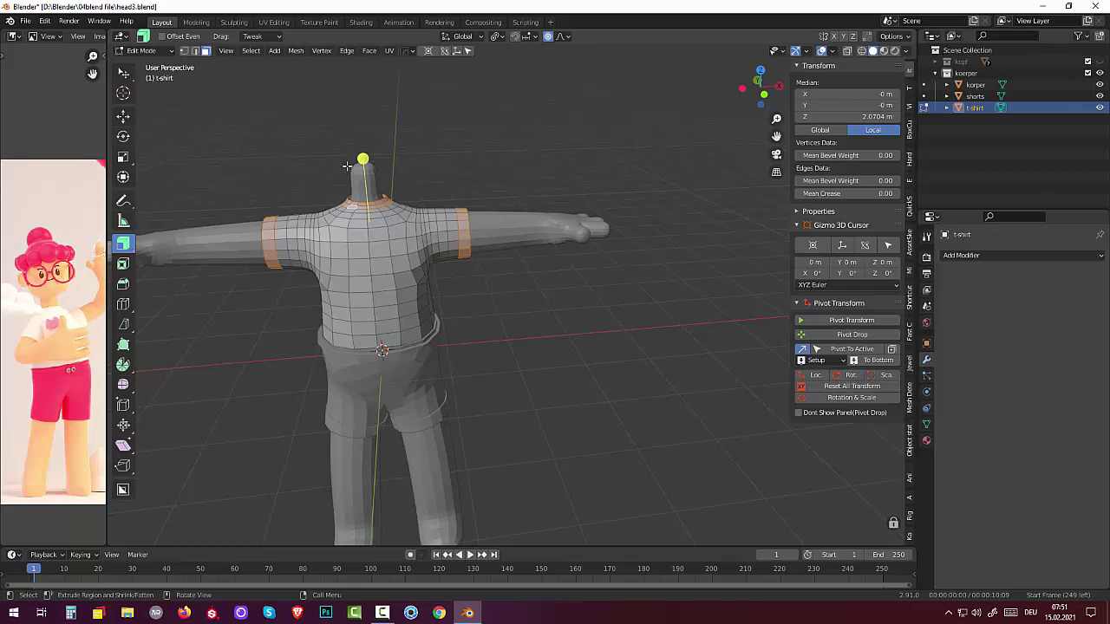
Step: Thicken the sleeve and neck loops outward by 0.0329 m, then deselect
drag(363, 159, 360, 156)
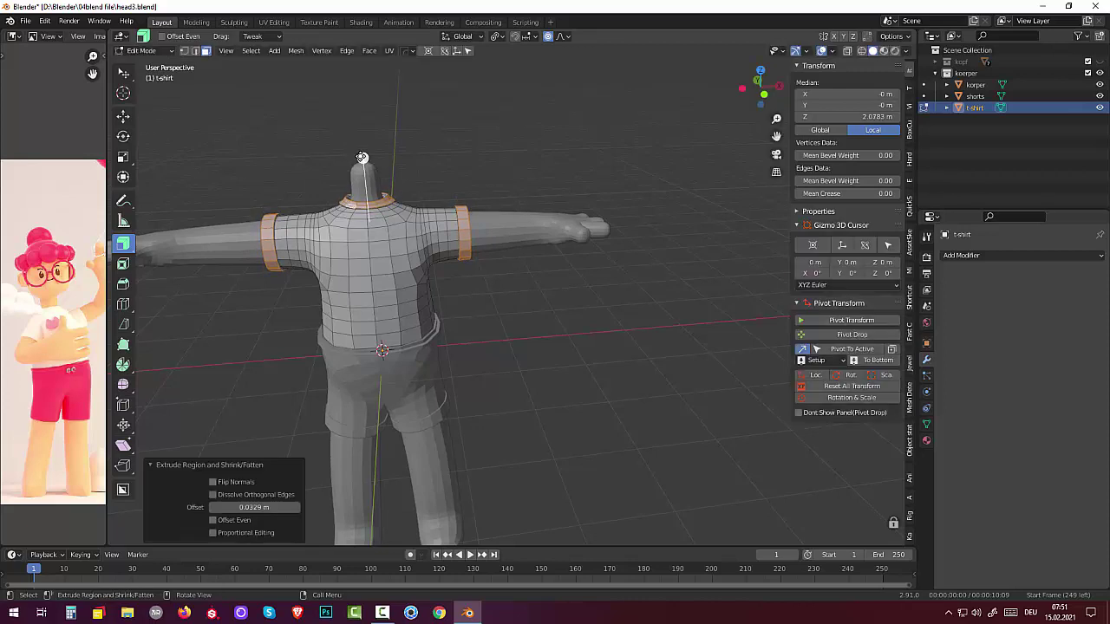
key(alt+a)
mouse_move(482, 257)
middle_down()
mouse_move(465, 266)
mouse_move(481, 246)
middle_up()
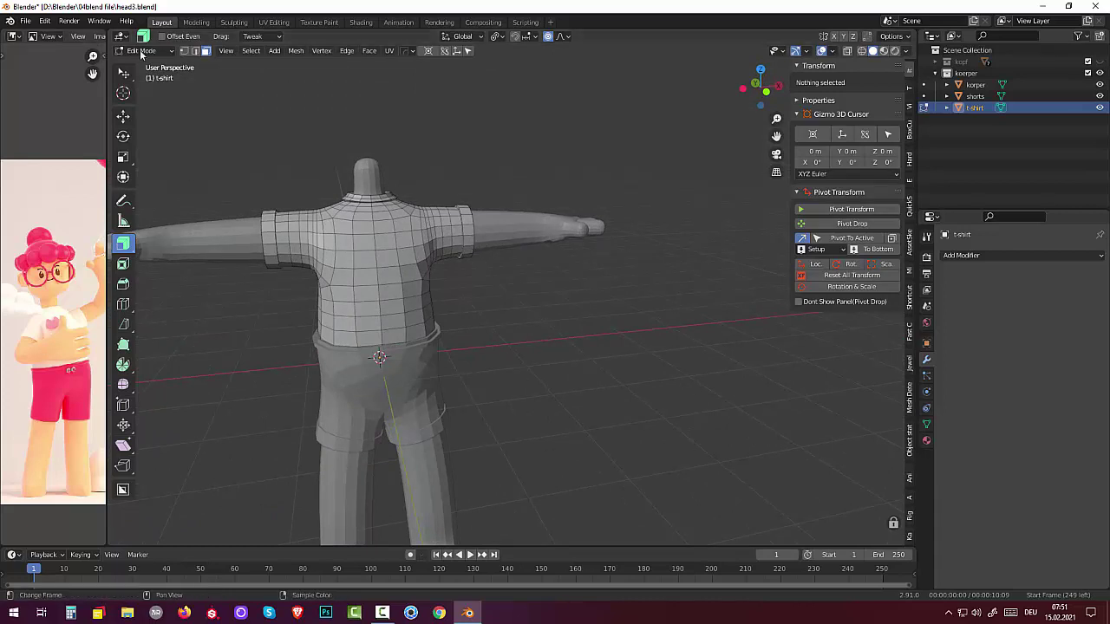
Step: Return to Object Mode and add a Subdivision Surface modifier at viewport level 2
click(139, 50)
click(139, 64)
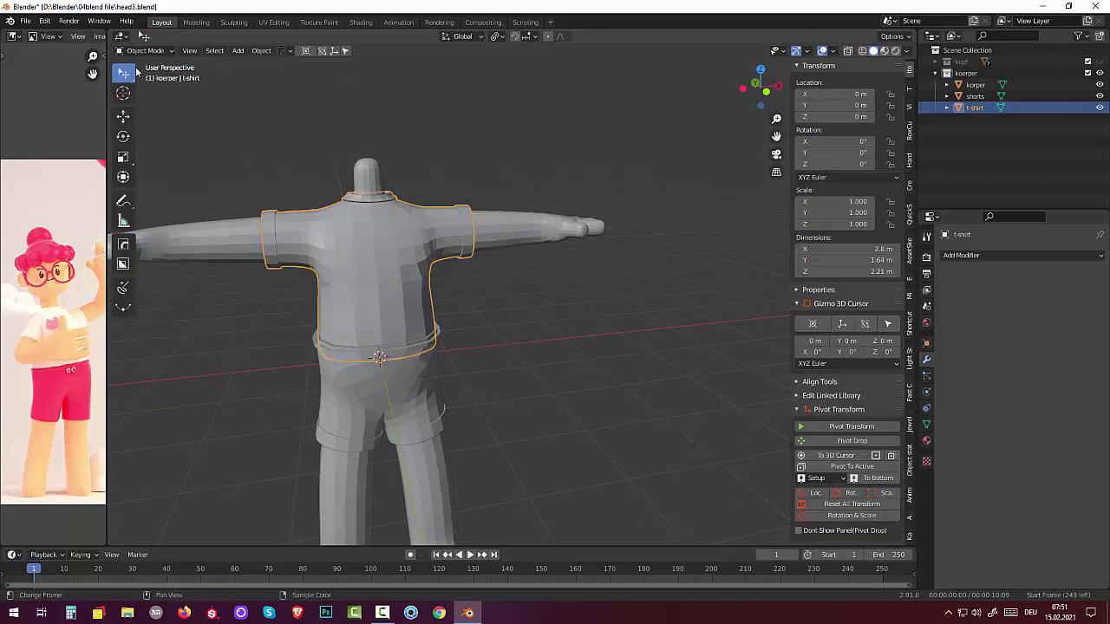
click(975, 256)
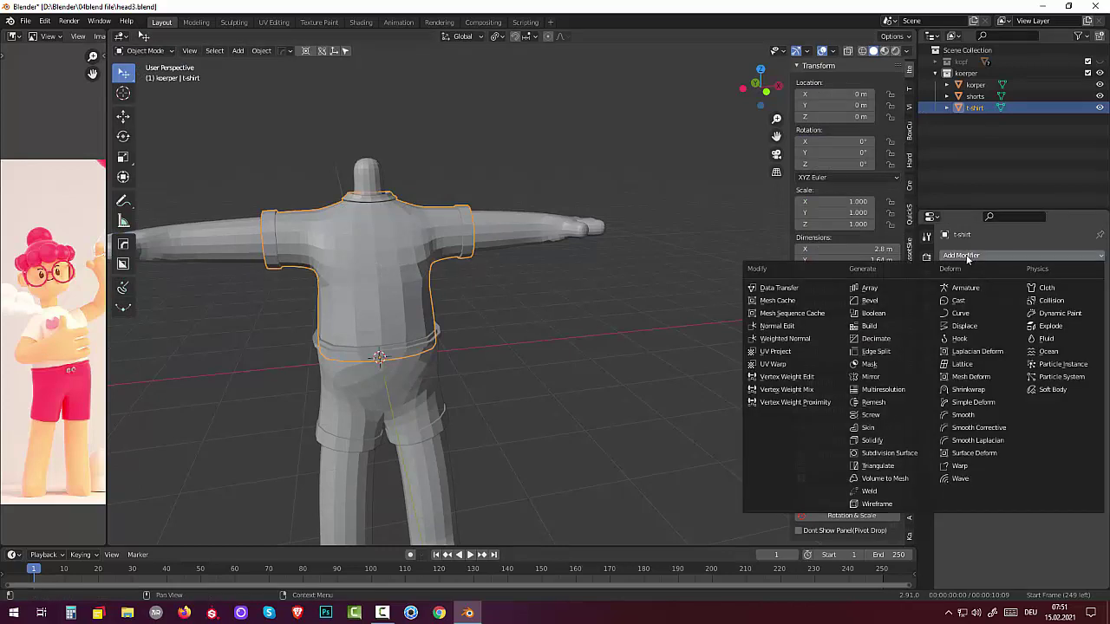
click(876, 456)
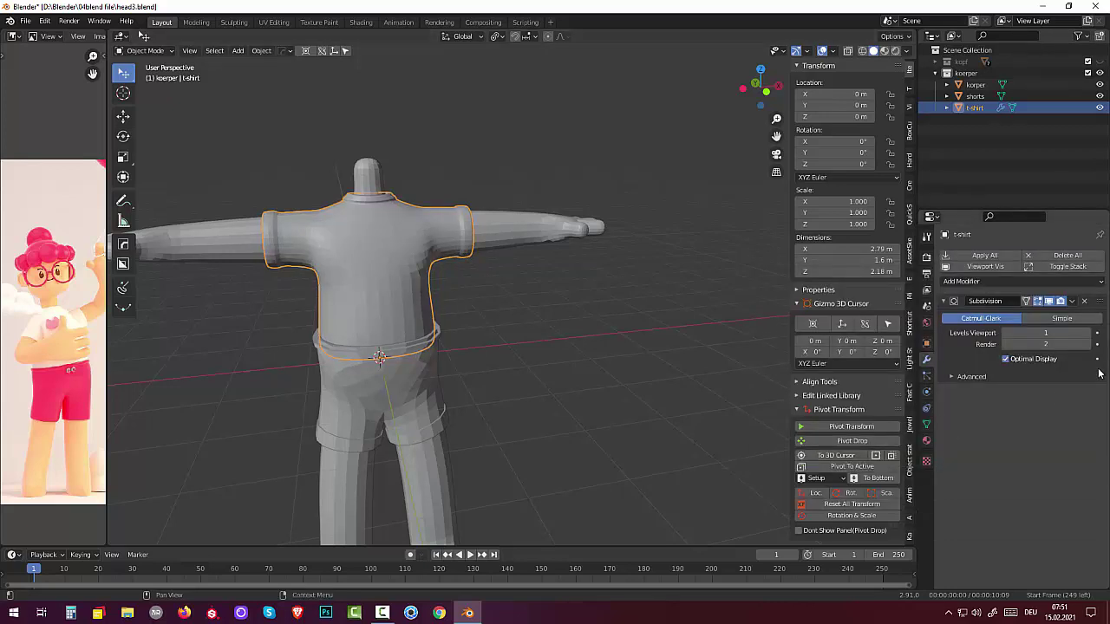
click(1089, 334)
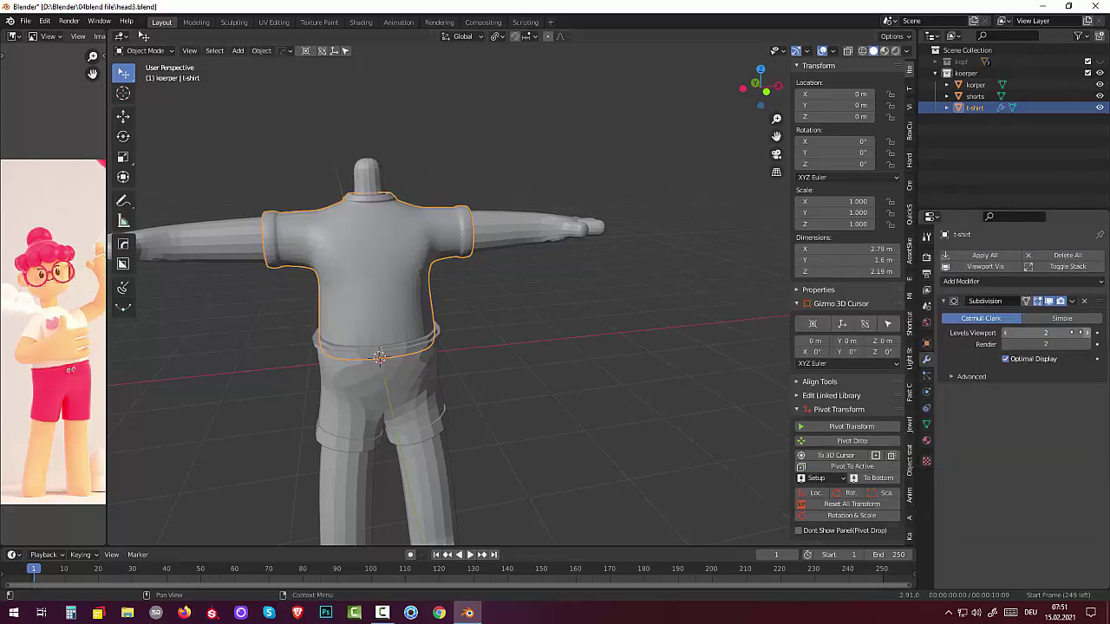
Step: Shade the t-shirt smooth and turn on Auto Smooth normals
right_click(390, 242)
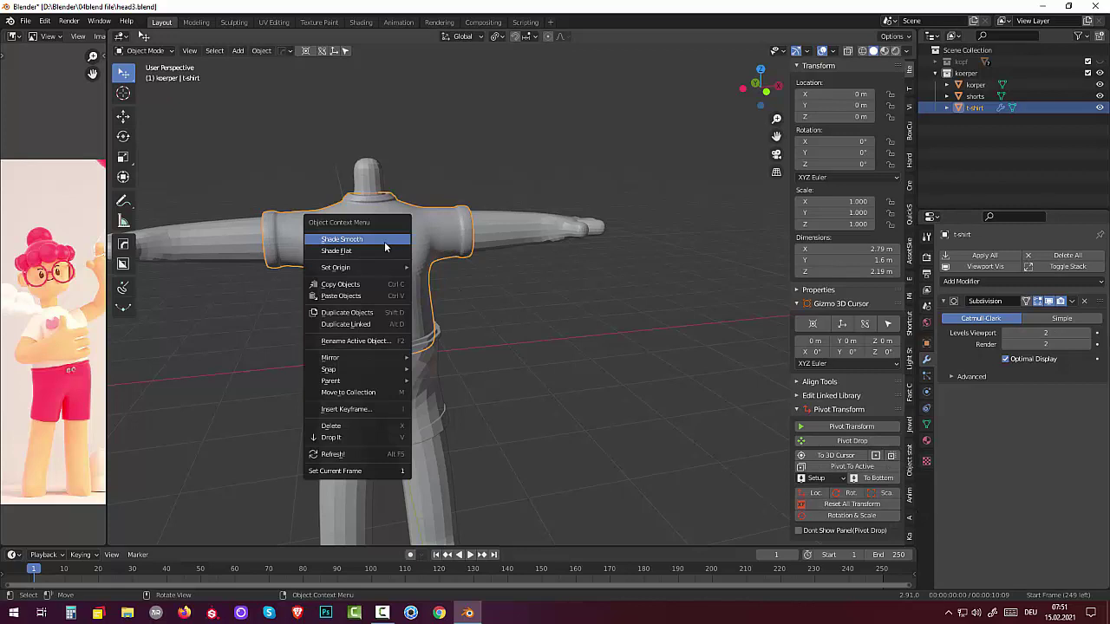
click(365, 239)
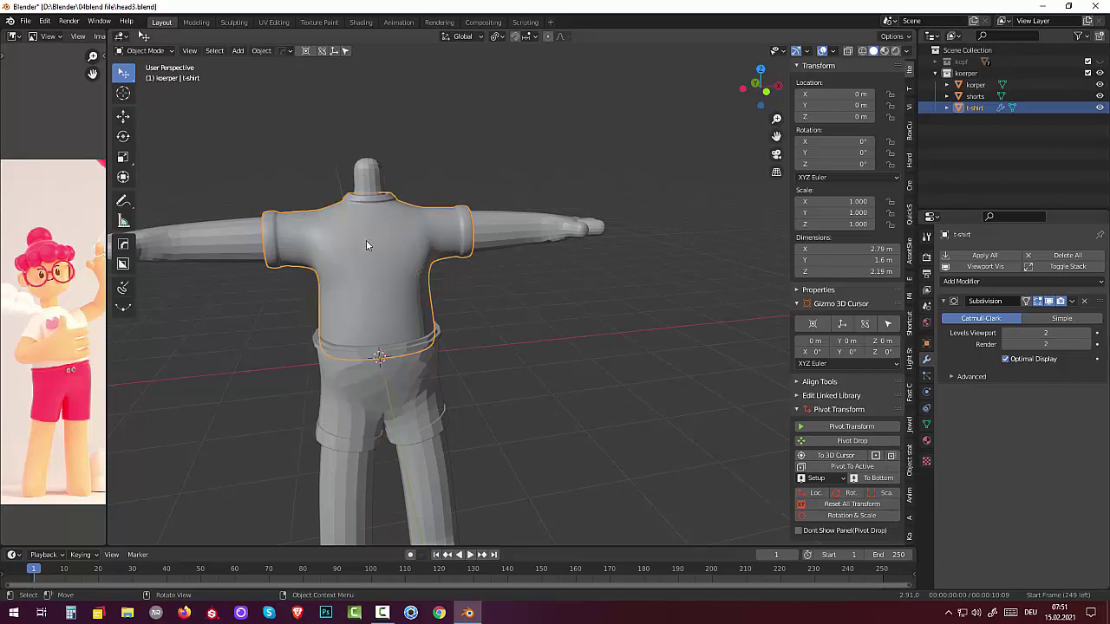
click(927, 424)
click(1005, 470)
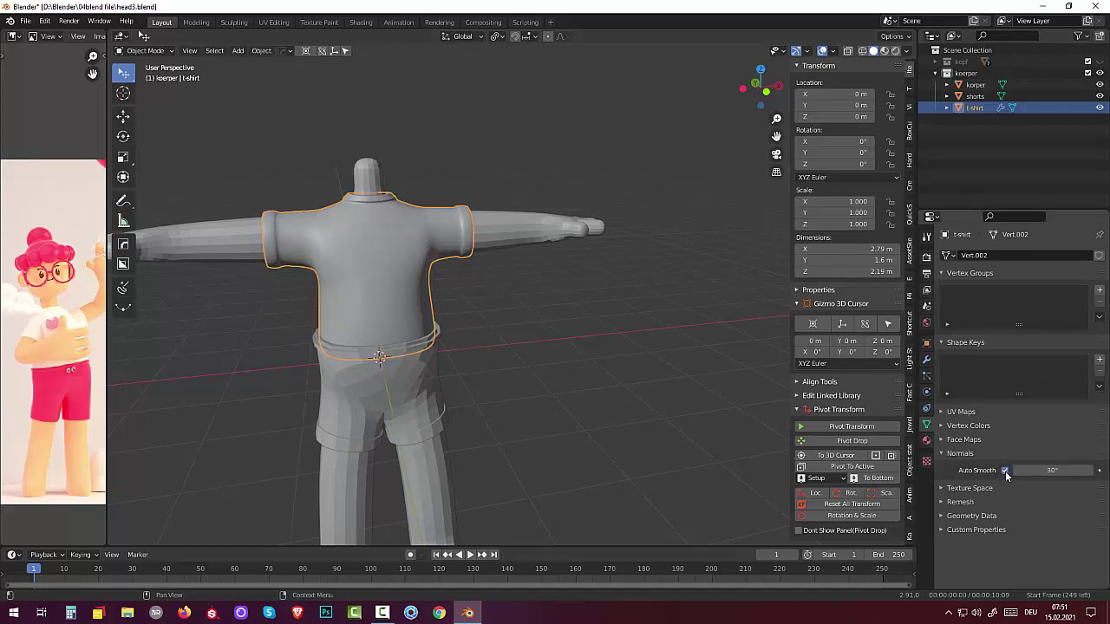
click(411, 393)
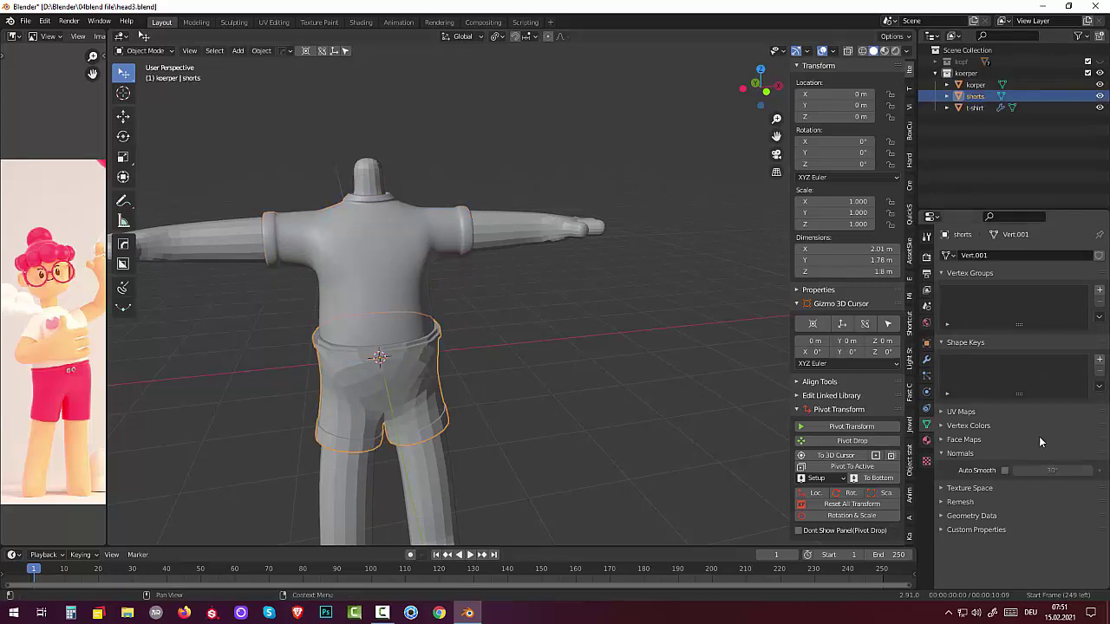
Step: Give the shorts a Subdivision Surface modifier at viewport level 2 and shade them smooth
click(926, 361)
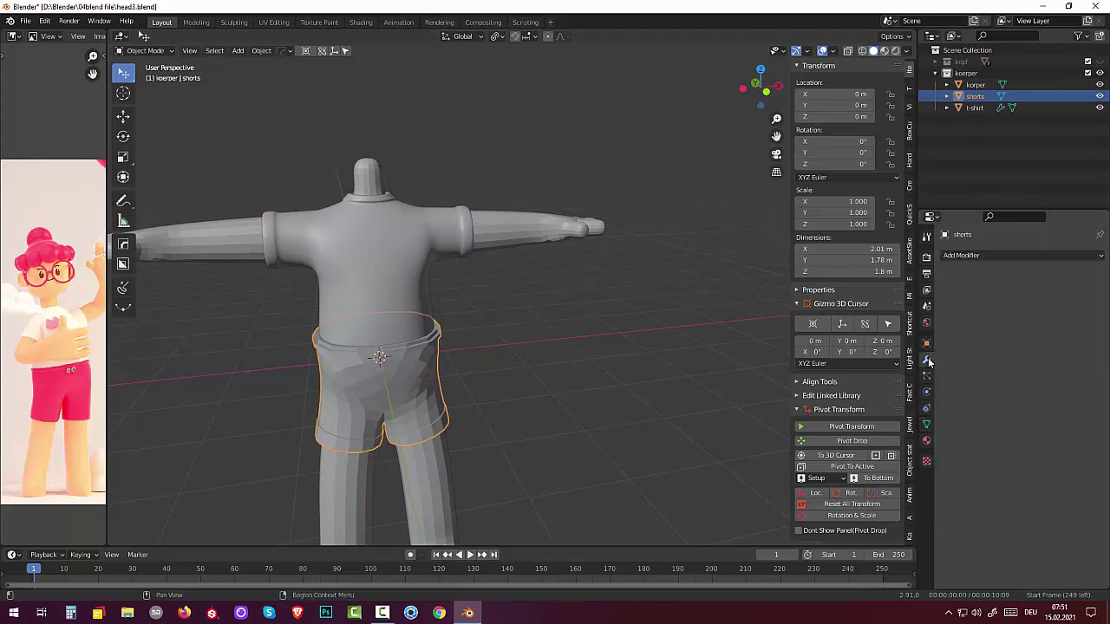
click(966, 258)
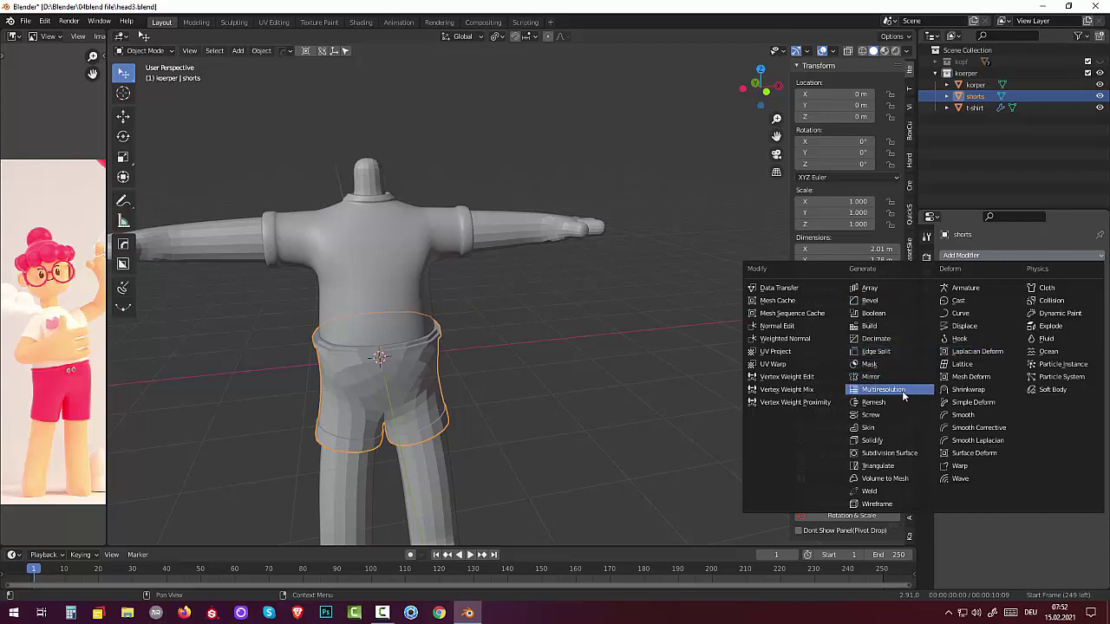
click(893, 453)
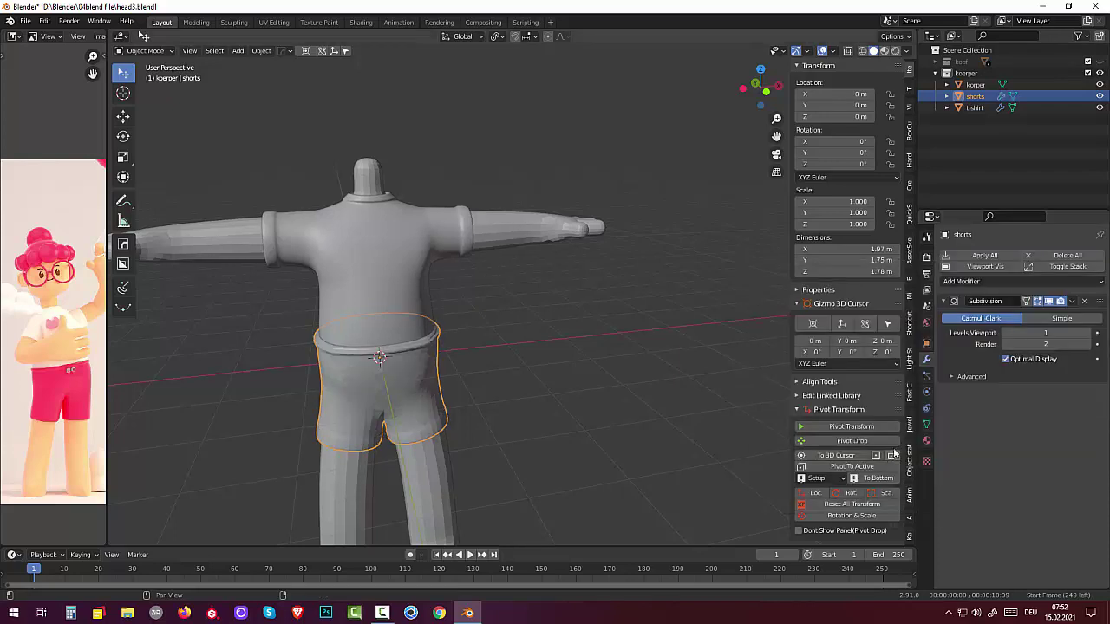
click(1089, 335)
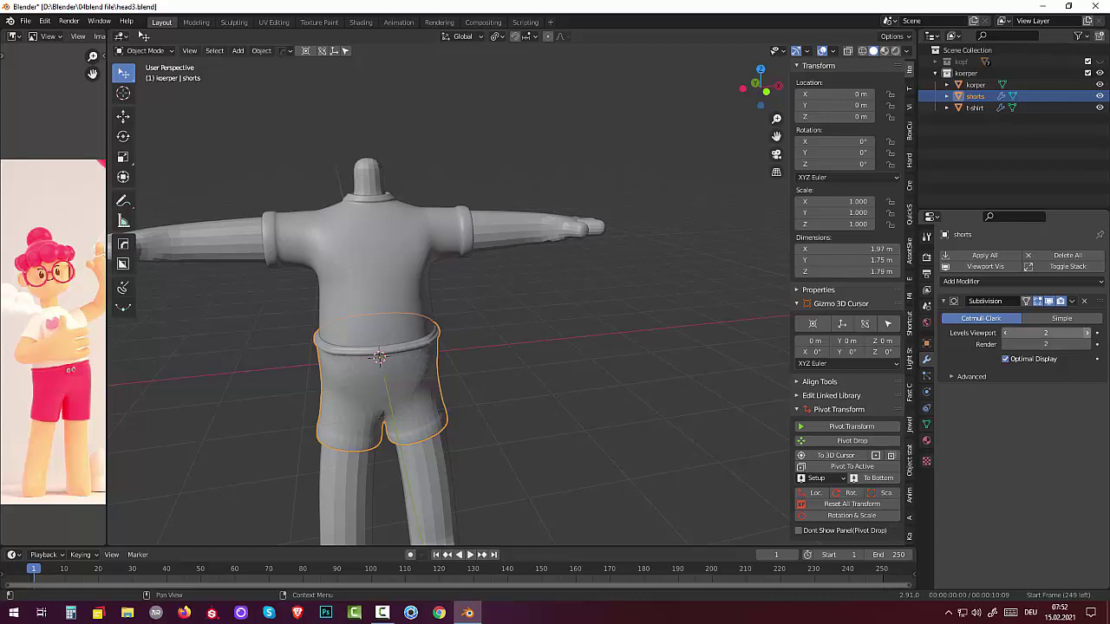
right_click(390, 397)
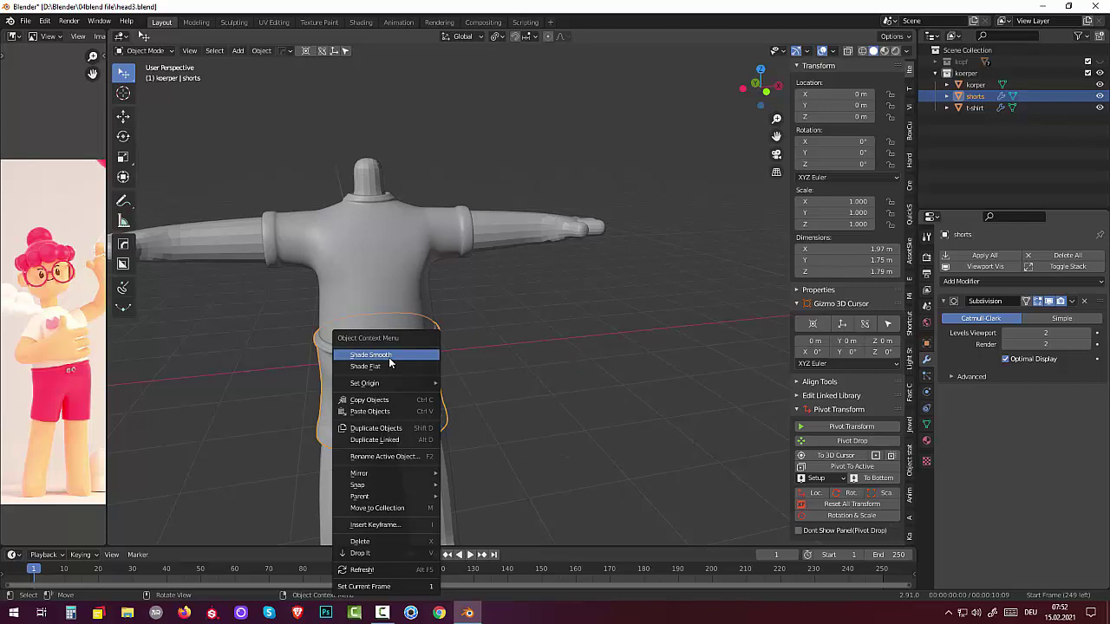
click(389, 359)
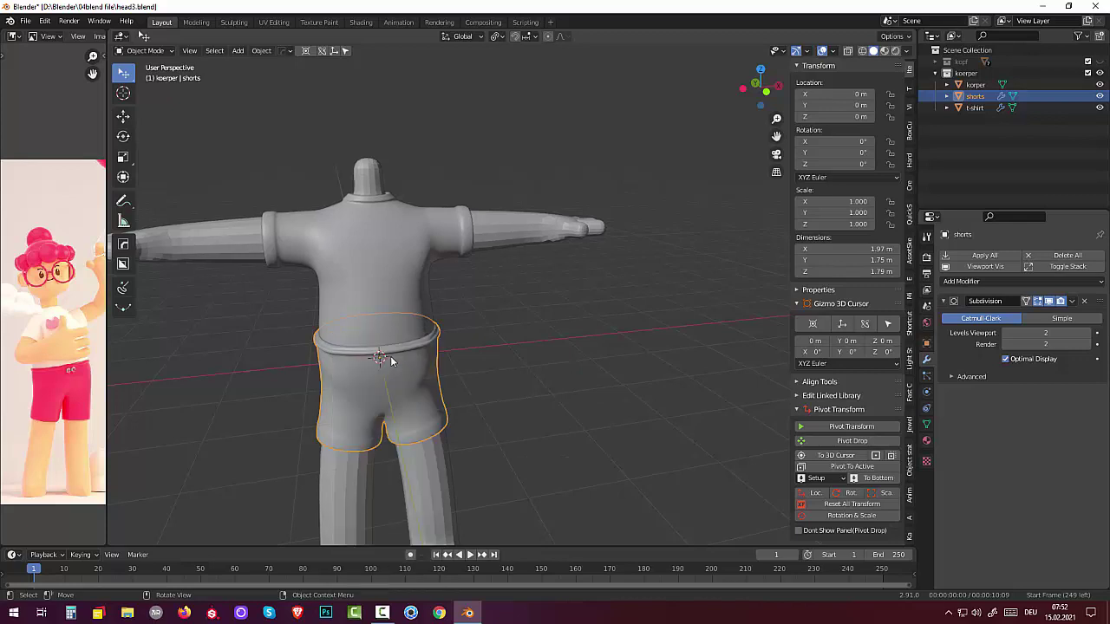
click(508, 231)
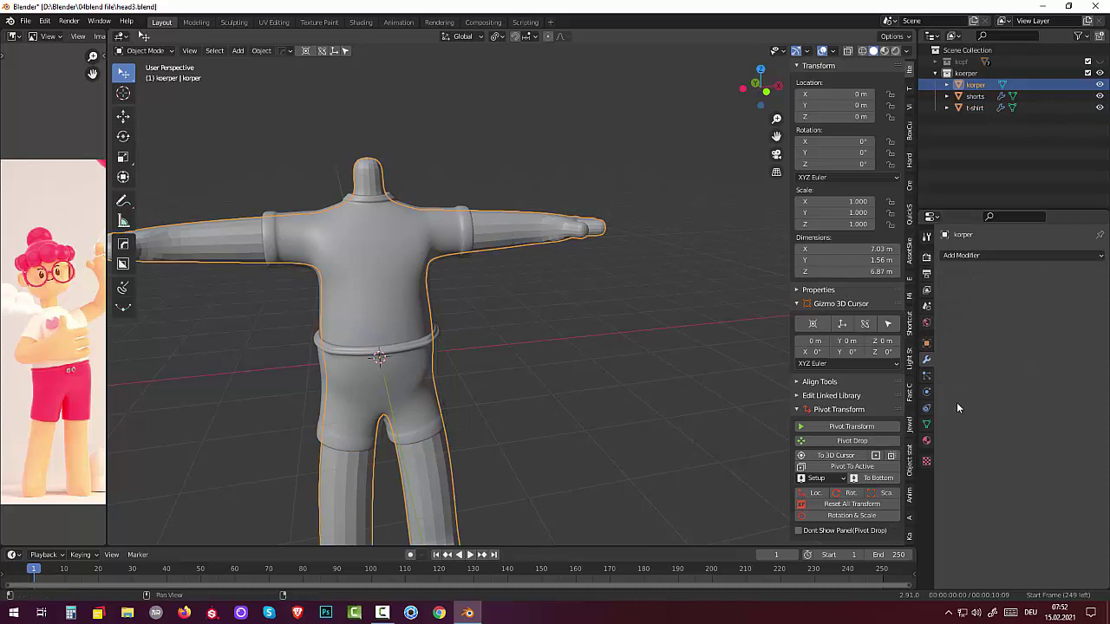
Step: Add a level-2 Subdivision Surface modifier to korper, shade it smooth, and deselect
click(964, 256)
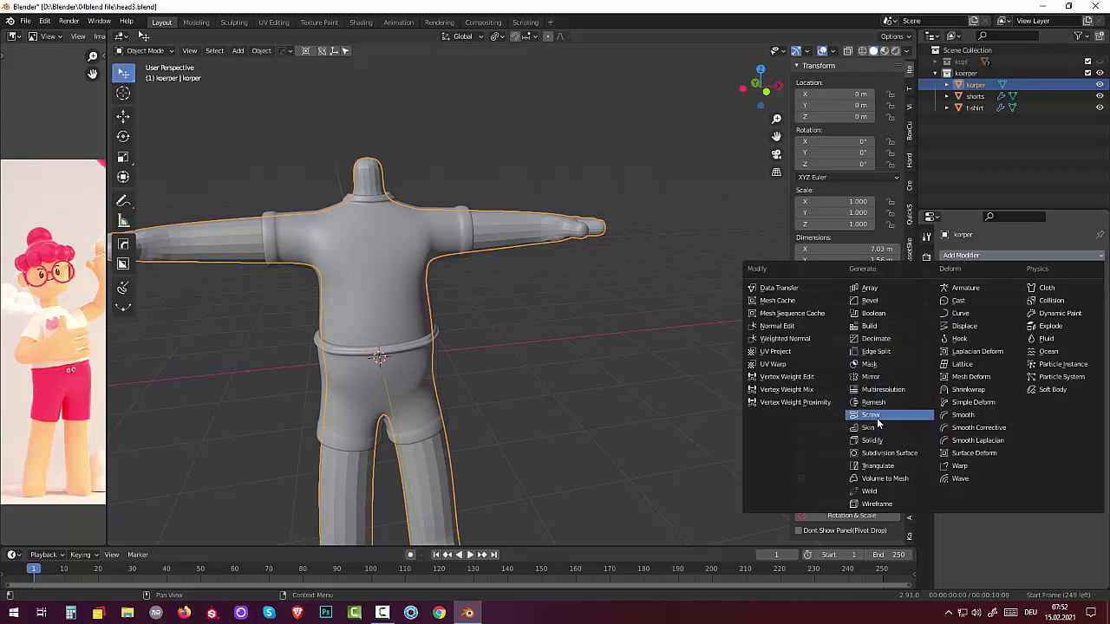
click(883, 454)
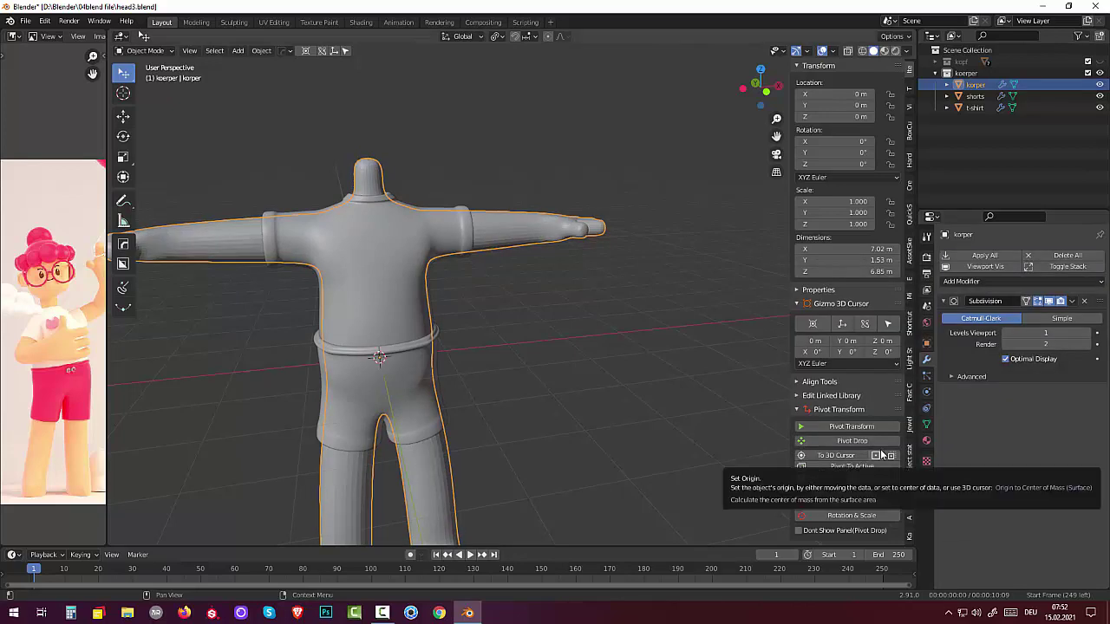
click(1087, 333)
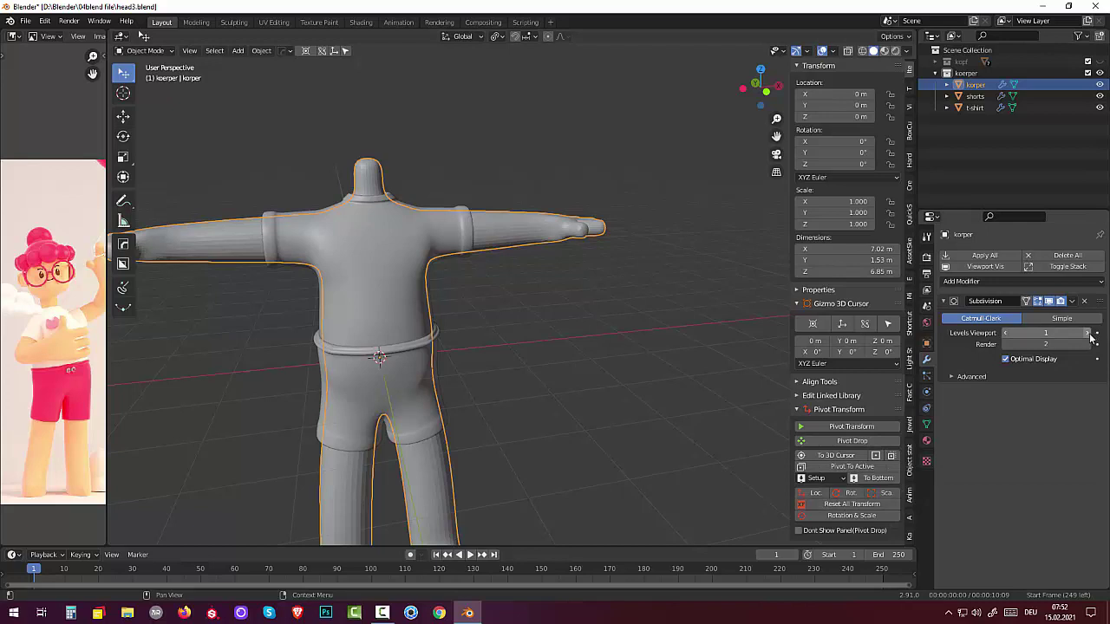
right_click(505, 224)
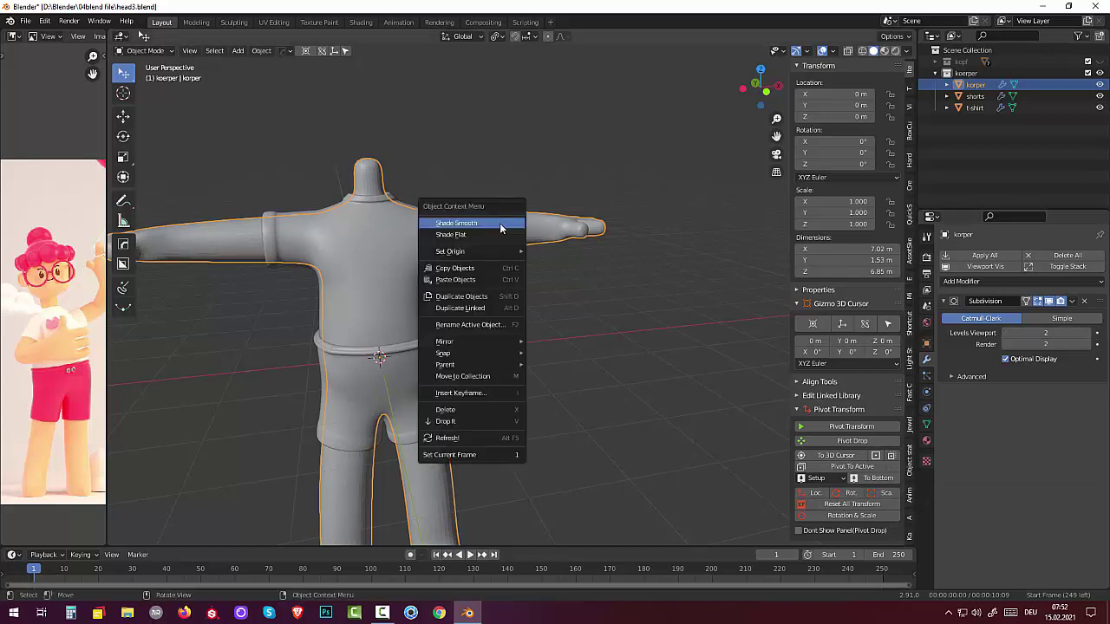
click(498, 224)
click(551, 320)
mouse_move(551, 317)
middle_down()
mouse_move(423, 364)
mouse_move(410, 392)
mouse_move(571, 347)
mouse_move(531, 328)
middle_up()
mouse_move(531, 318)
middle_down()
mouse_move(501, 337)
mouse_move(507, 323)
mouse_move(612, 296)
mouse_move(663, 304)
mouse_move(605, 328)
mouse_move(516, 327)
middle_up()
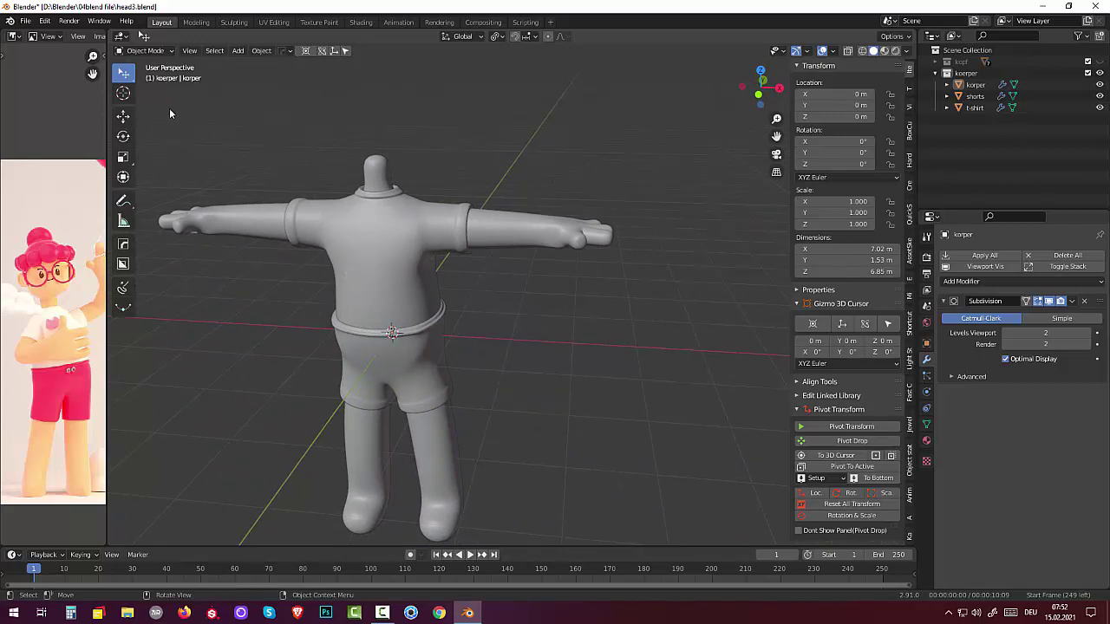
Step: Select the t-shirt, enter Sculpt Mode and enable X-axis symmetry
click(157, 52)
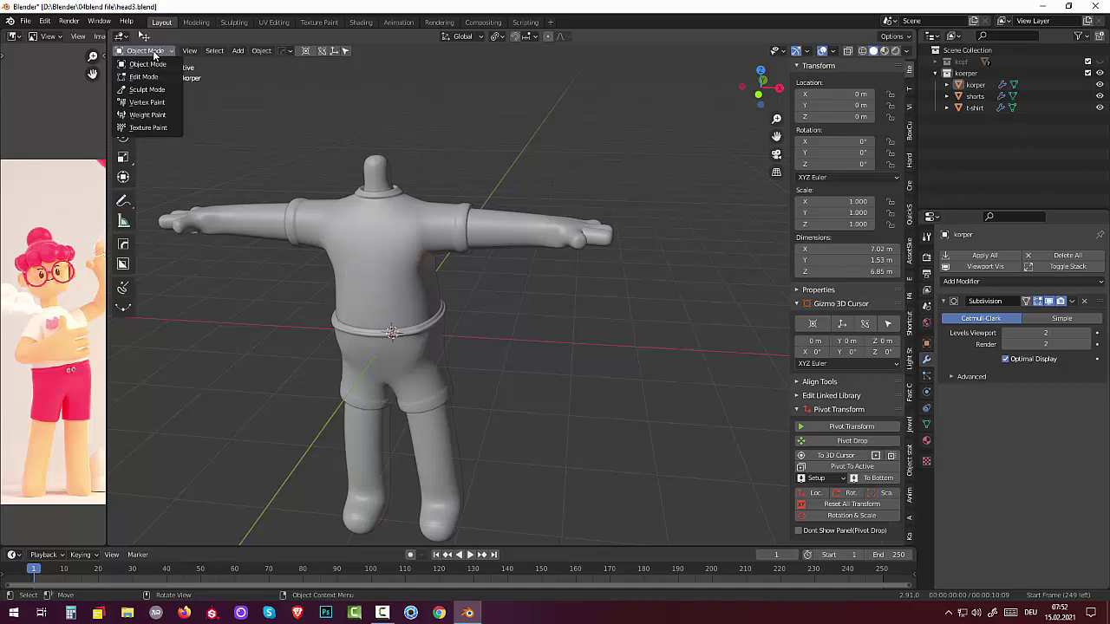
click(410, 244)
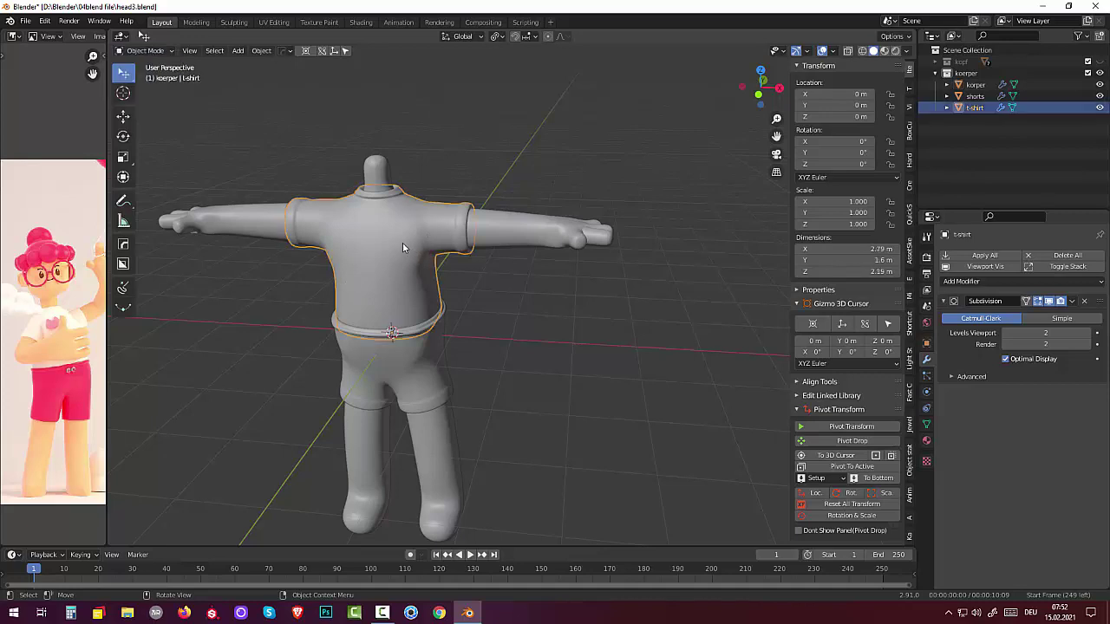
click(145, 50)
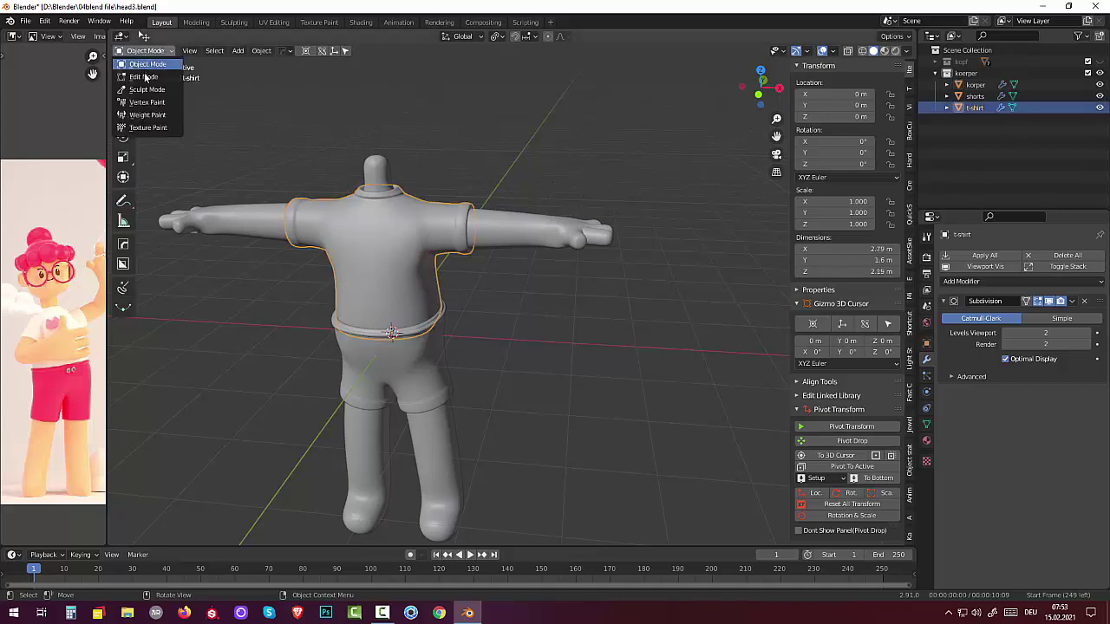
click(148, 91)
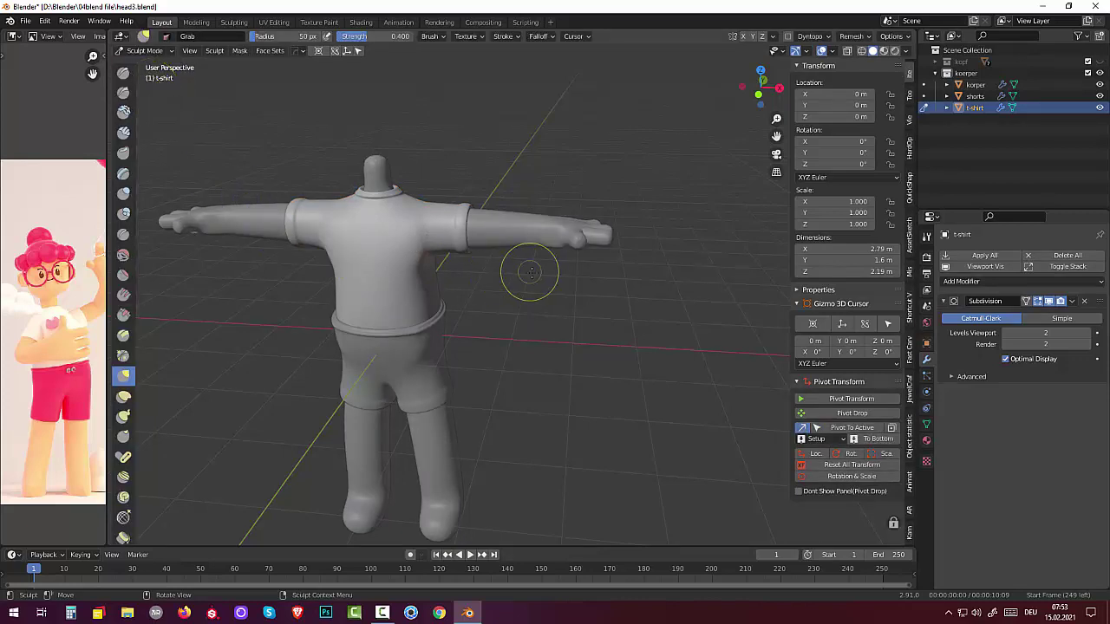
middle_drag(528, 272, 473, 305)
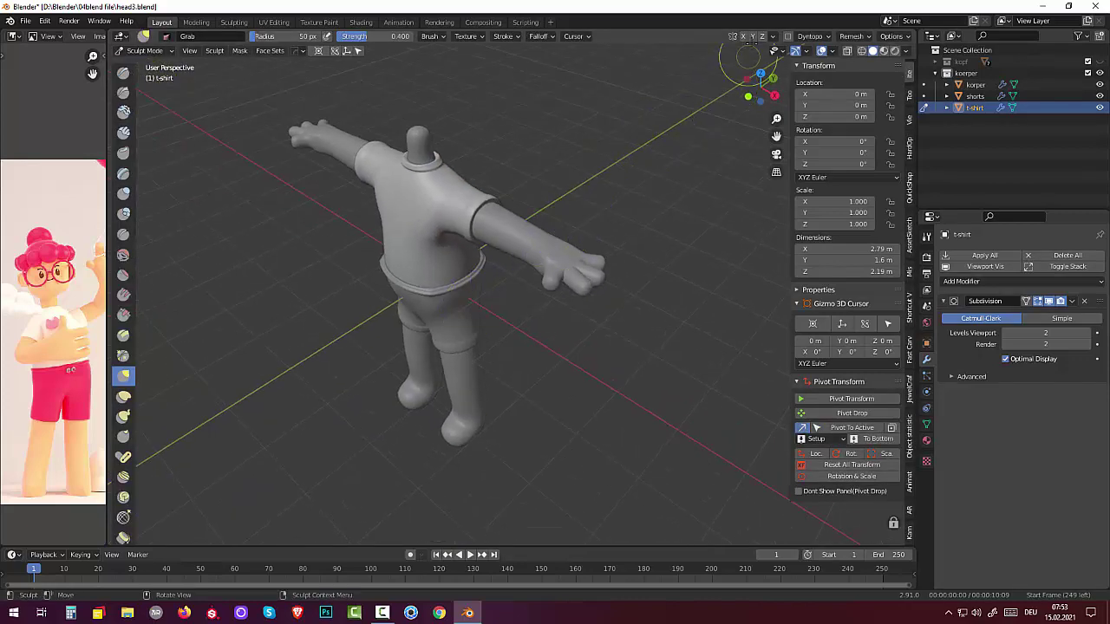
click(743, 37)
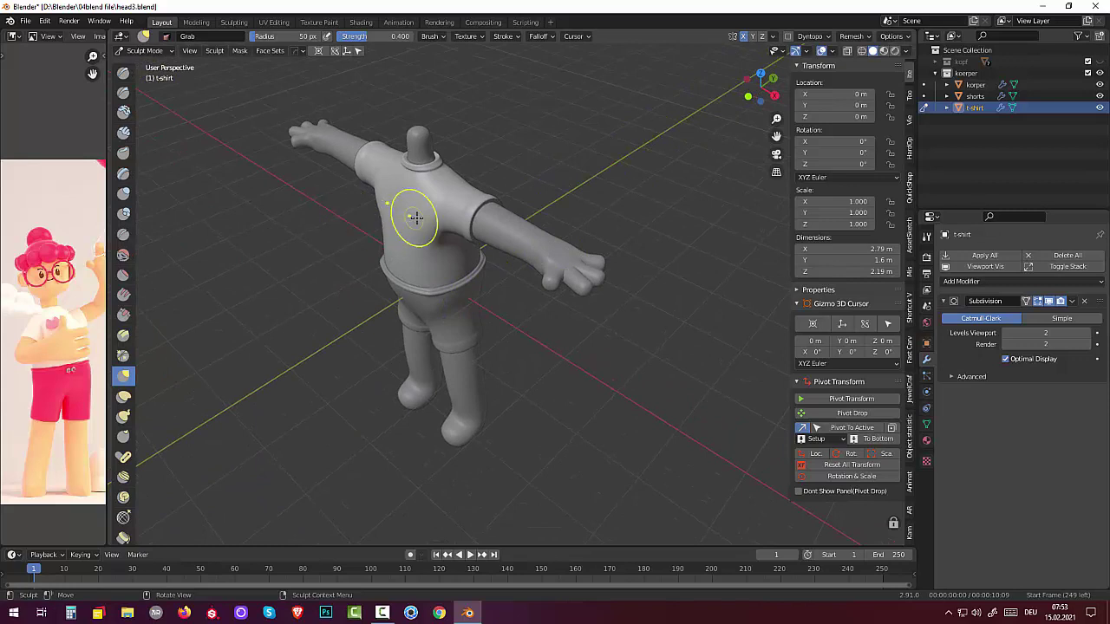
Step: Pull the t-shirt's chest into shape with mirrored Grab brush strokes
mouse_move(412, 212)
mouse_down()
mouse_move(384, 237)
mouse_move(398, 232)
mouse_up()
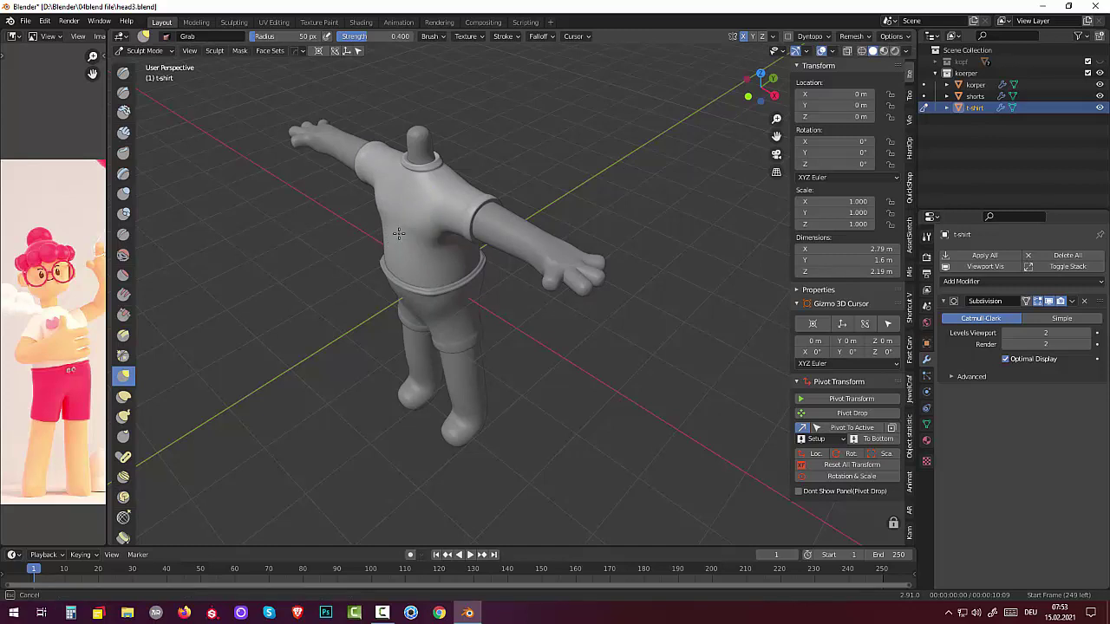
drag(398, 230, 399, 231)
mouse_move(598, 283)
middle_down()
mouse_move(778, 261)
mouse_move(544, 300)
middle_up()
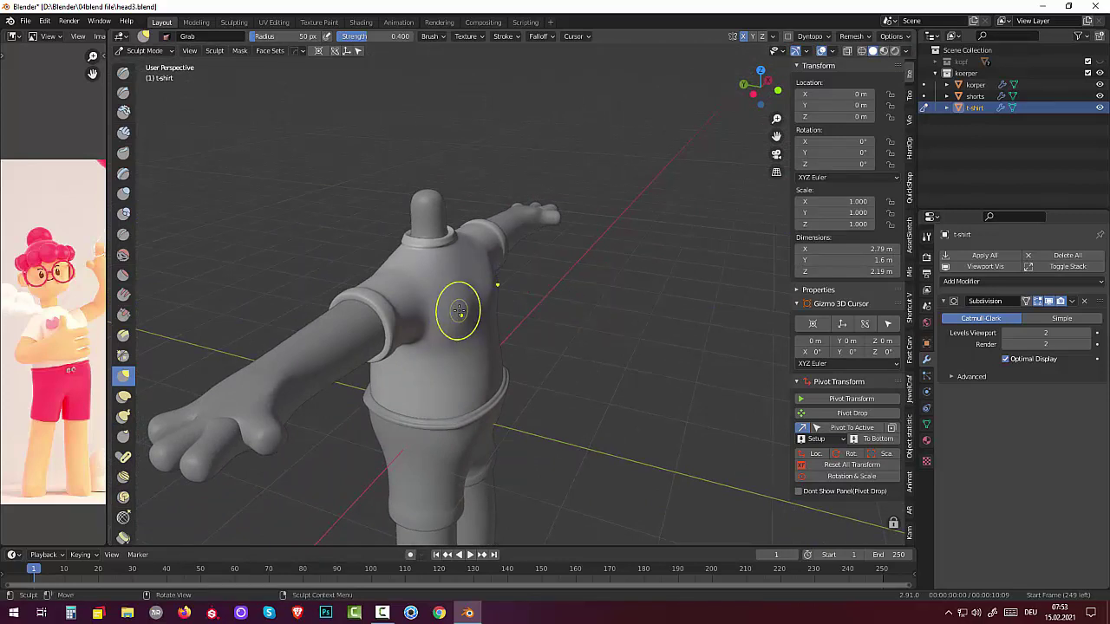
drag(456, 314, 465, 317)
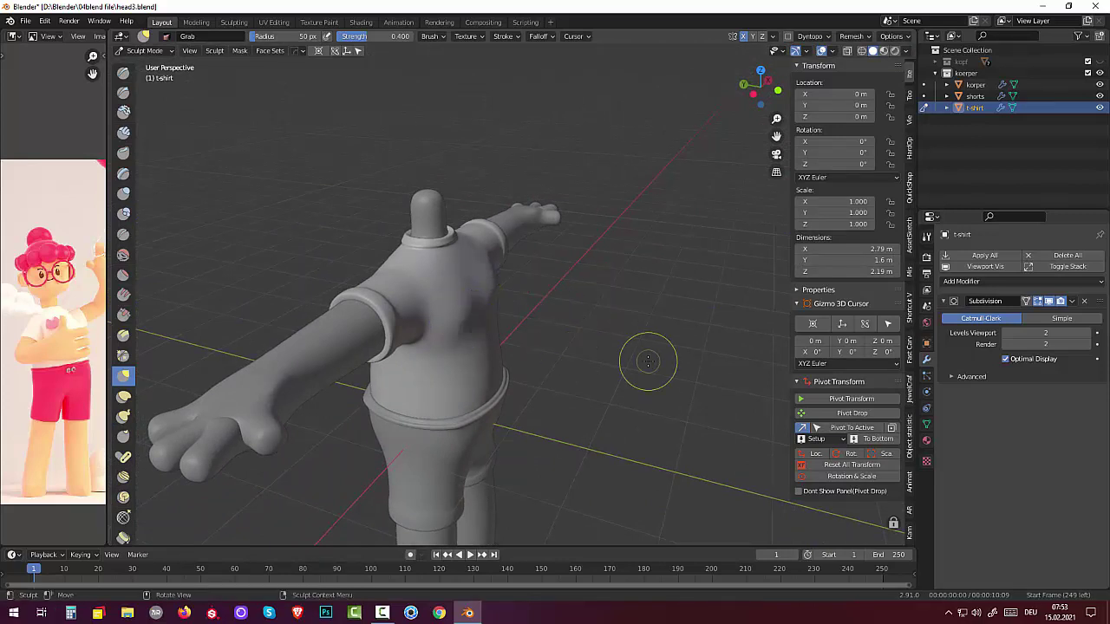
middle_drag(649, 362, 557, 352)
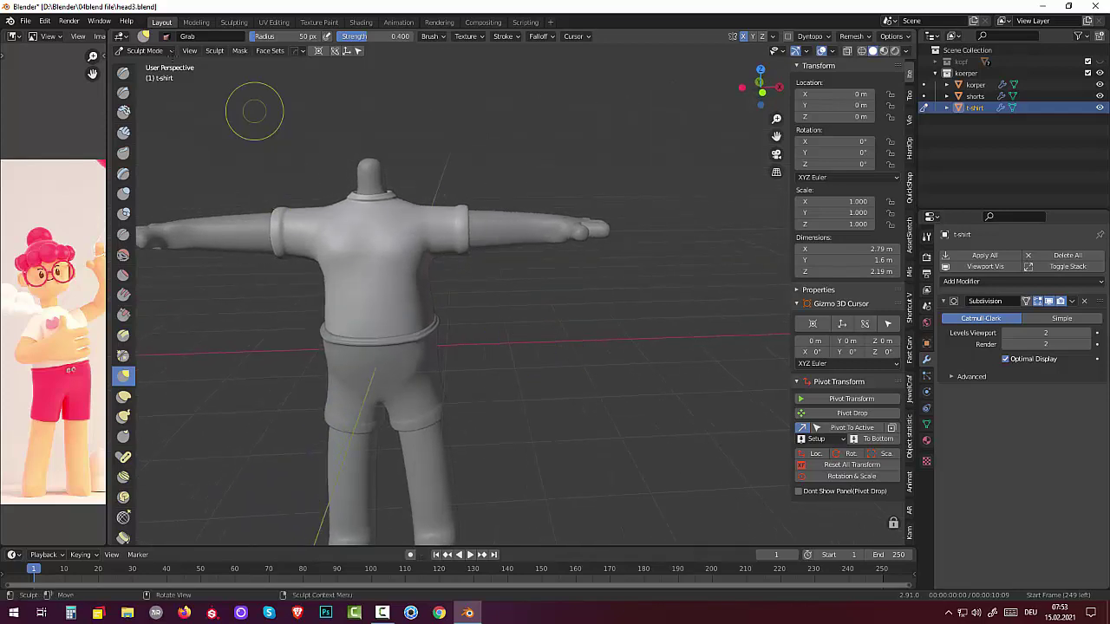
click(138, 52)
Step: Return to Object Mode, deselect the t-shirt and zoom out on the character
click(146, 65)
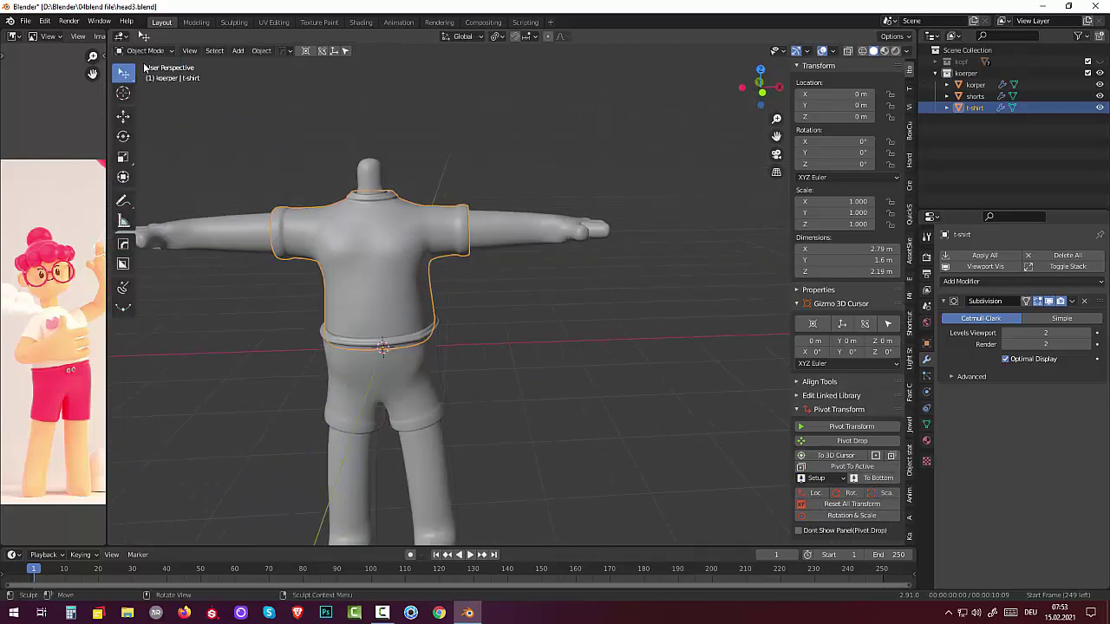
click(621, 371)
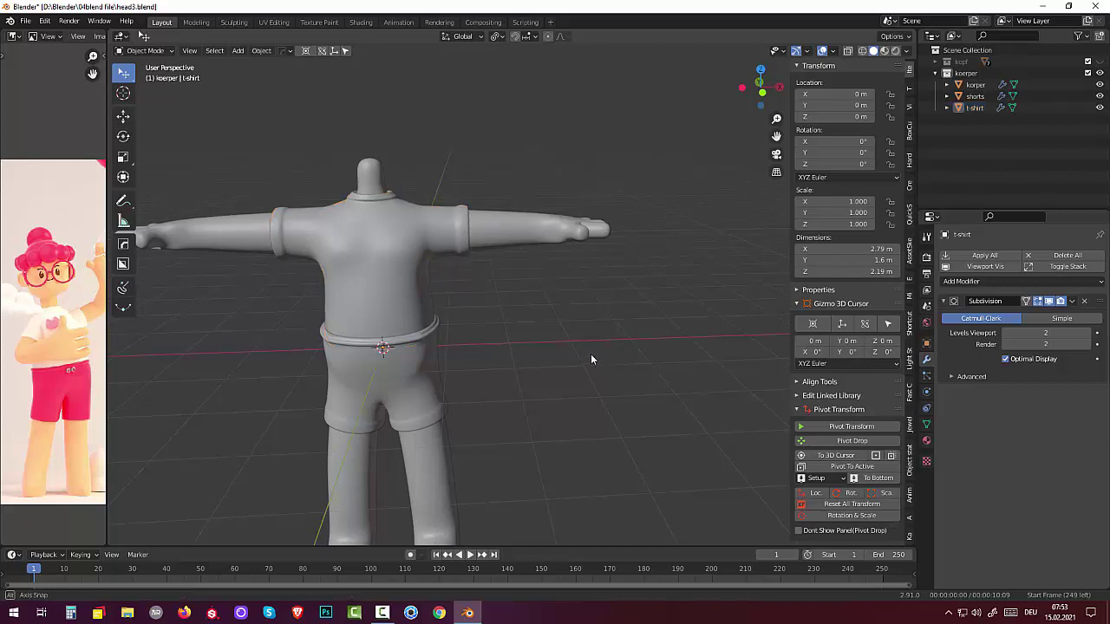
mouse_move(591, 354)
middle_down()
mouse_move(614, 377)
mouse_move(585, 339)
mouse_move(452, 344)
mouse_move(465, 353)
middle_up()
scroll(575, 339, down, 3)
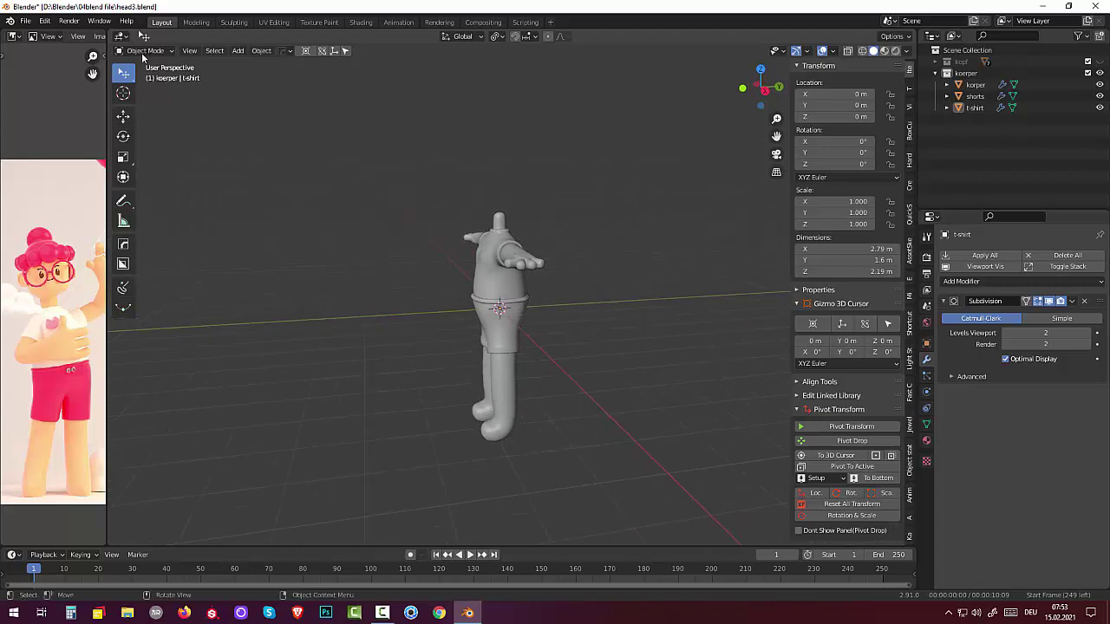
Step: Check the t-shirt's mesh in Edit Mode, then back in Object Mode select koerper
click(145, 50)
click(144, 77)
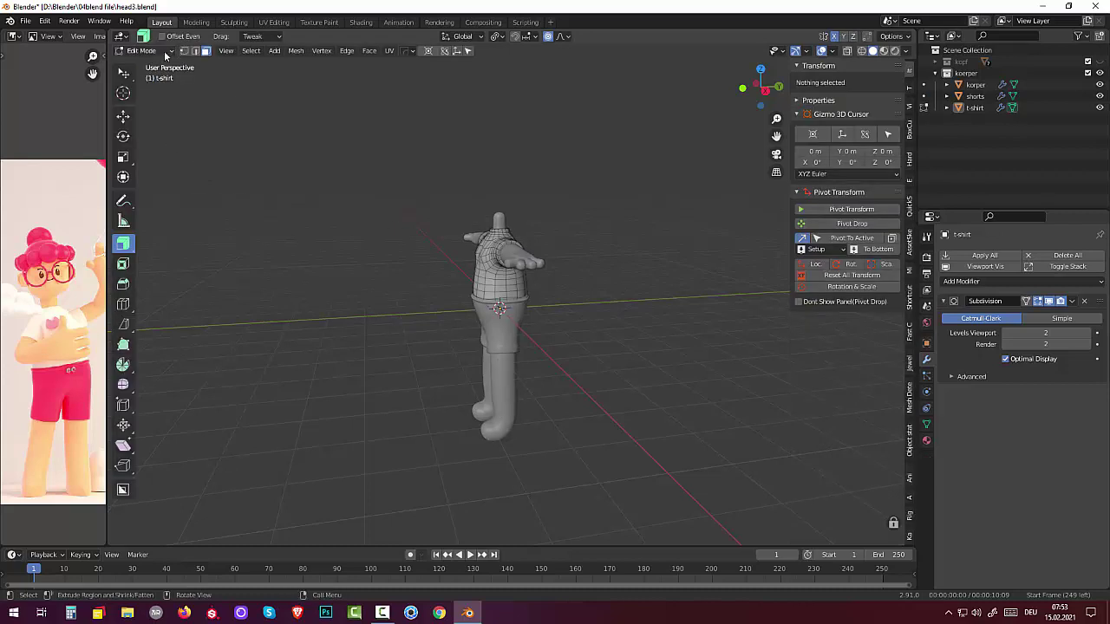
click(152, 50)
click(148, 67)
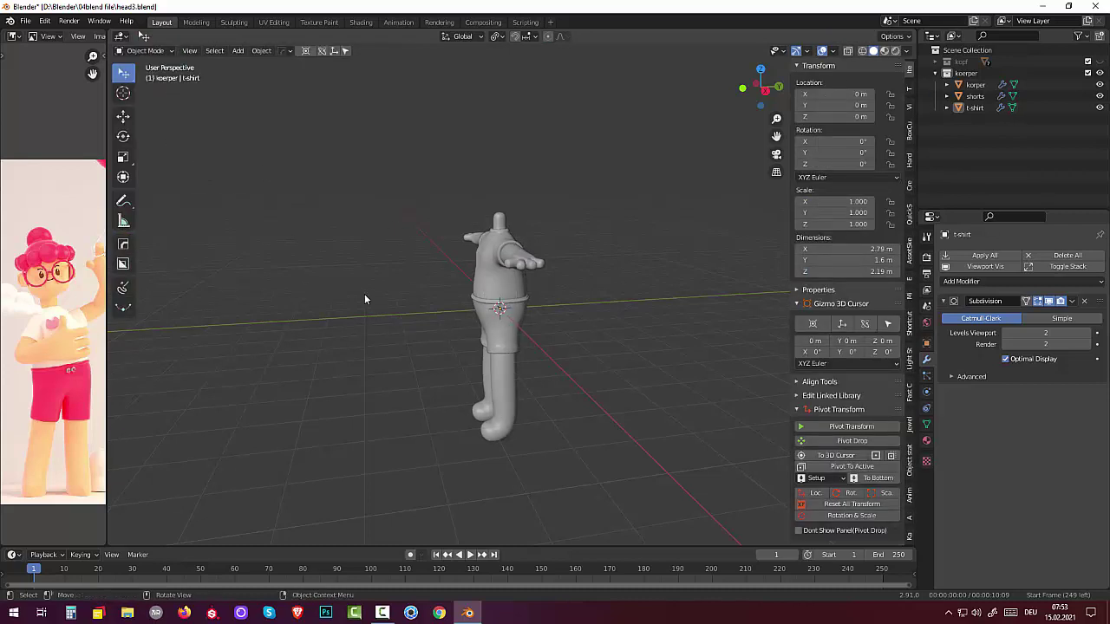
click(501, 415)
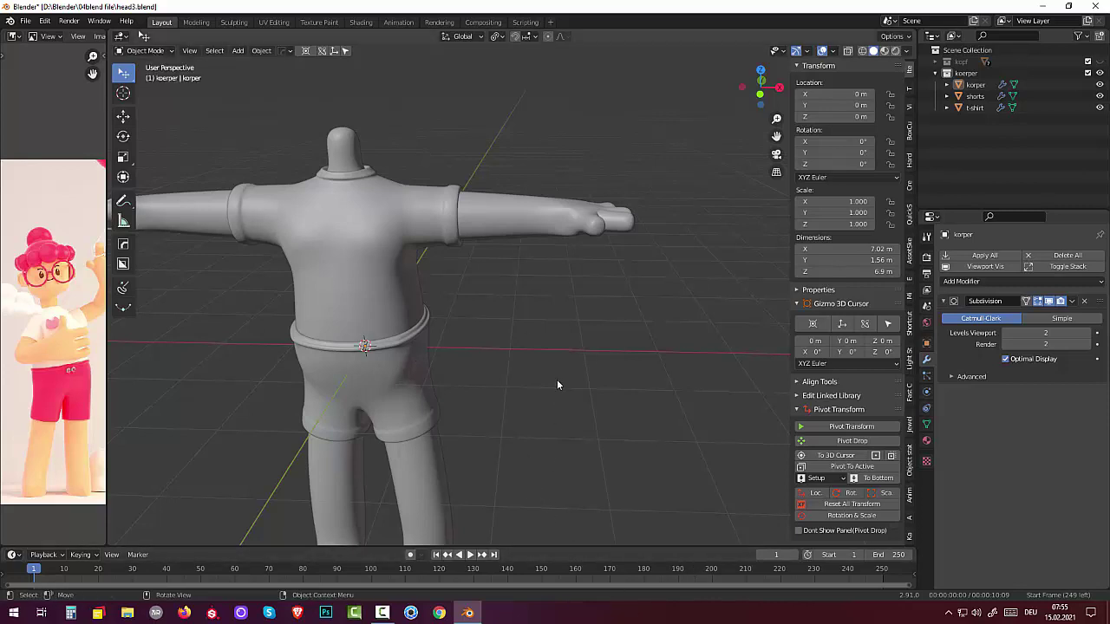
key(shift+a)
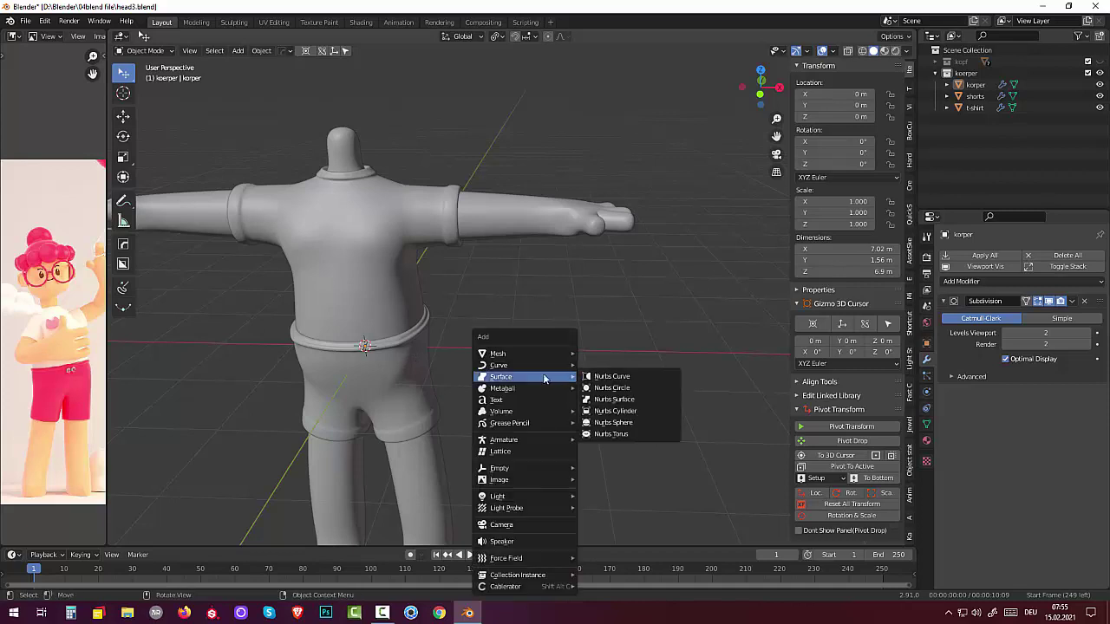
mouse_move(498, 354)
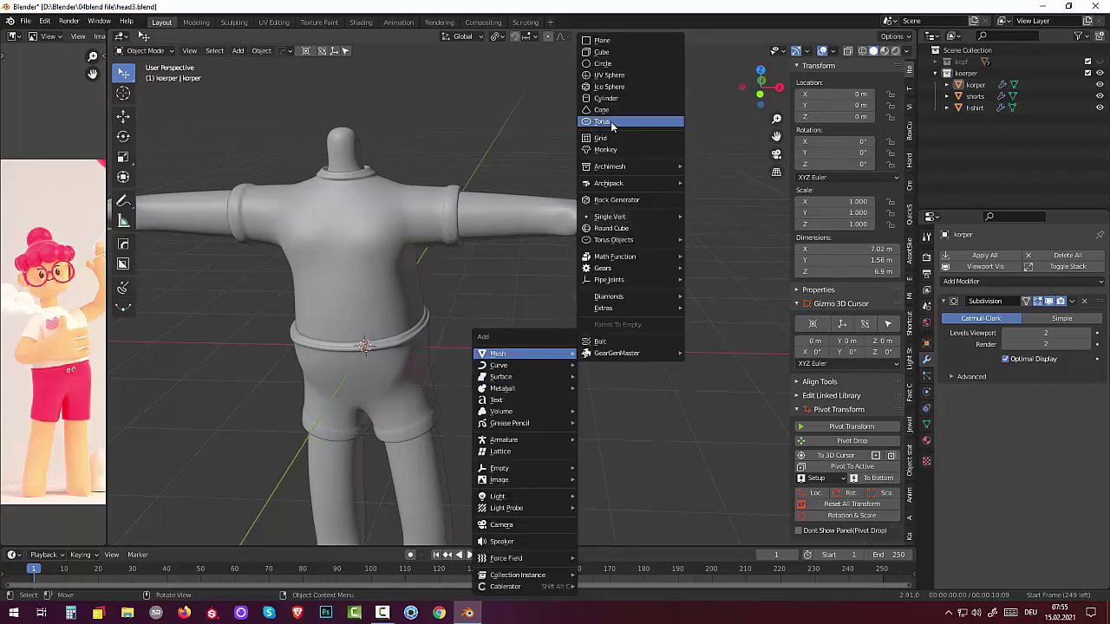
click(613, 127)
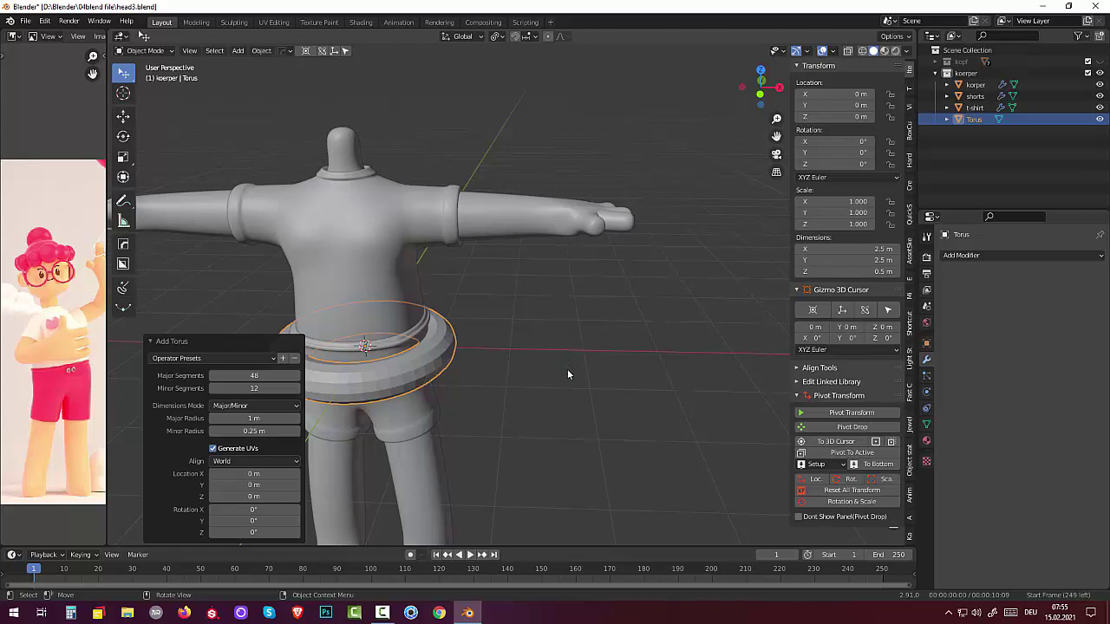
scroll(567, 369, down, 2)
scroll(566, 370, down, 2)
middle_drag(569, 372, 555, 356)
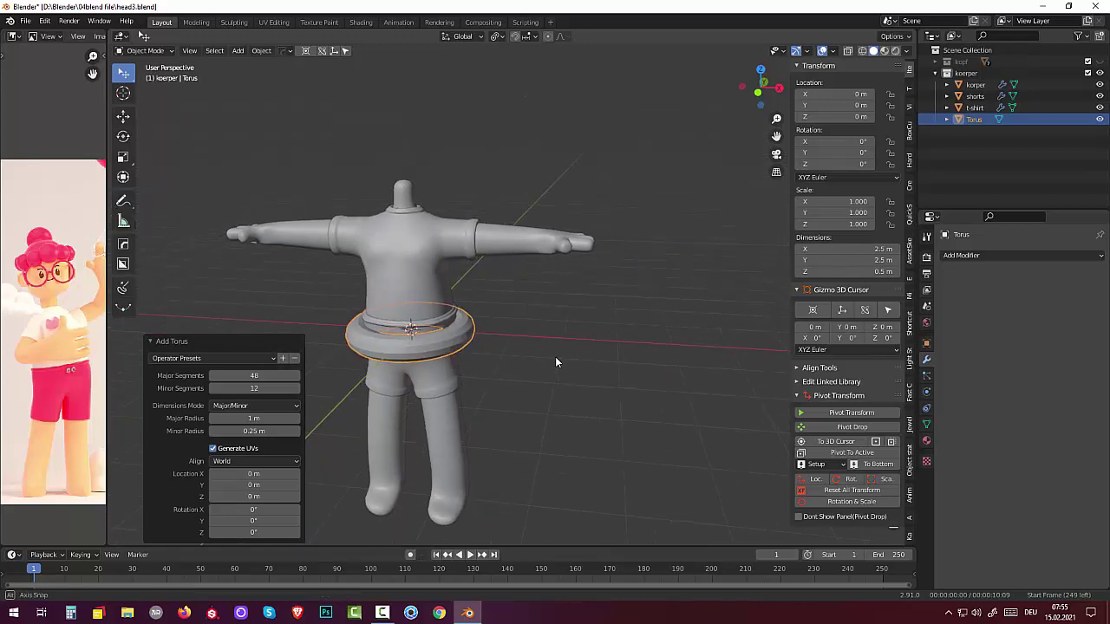
key(ctrl+1)
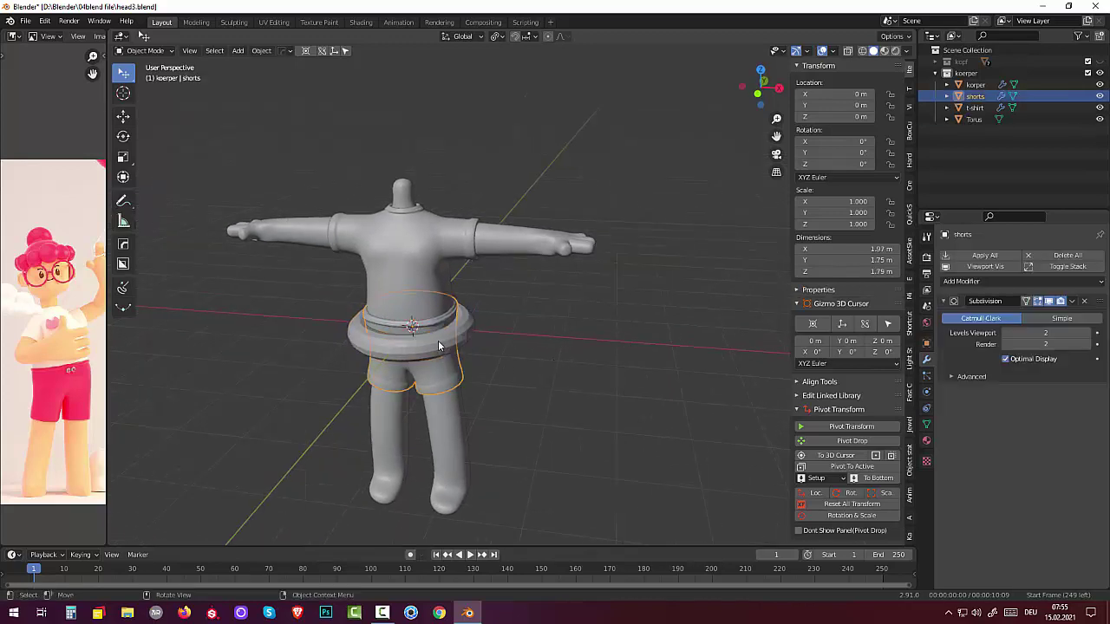
key(ctrl+z)
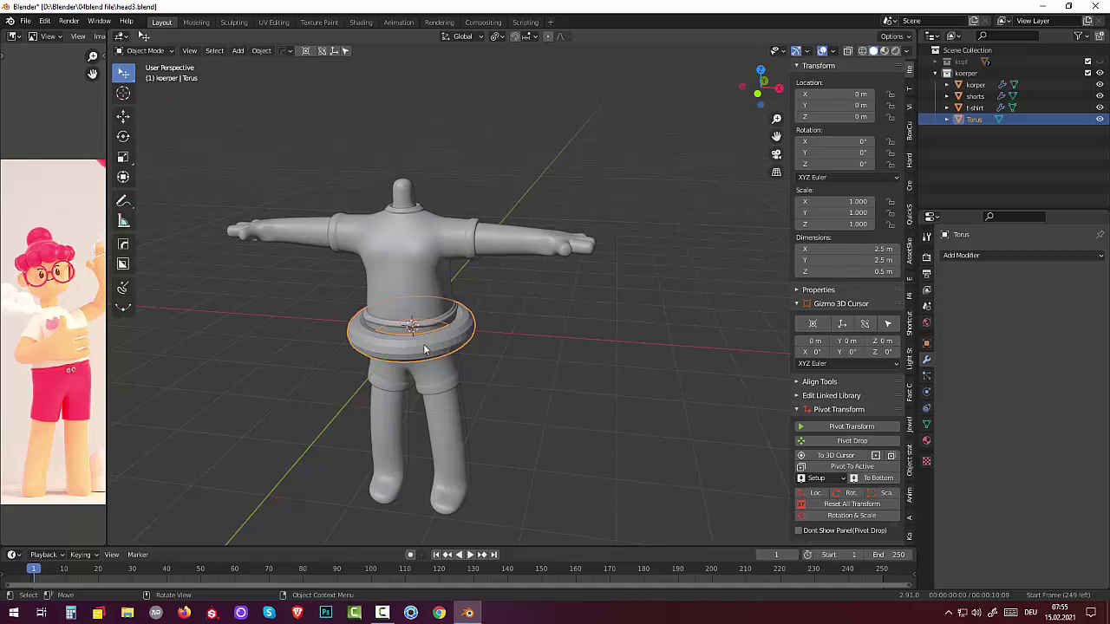
key(ctrl+1)
key(ctrl+z)
key(Delete)
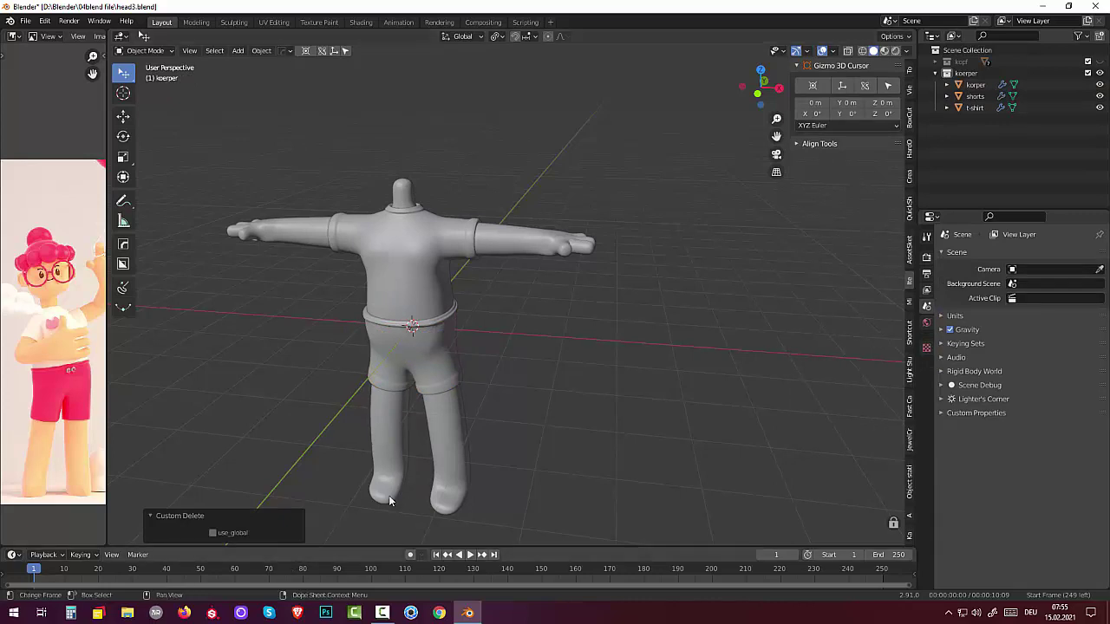
Step: Add a torus and place it beside the character at X 2.3 m
key(shift+a)
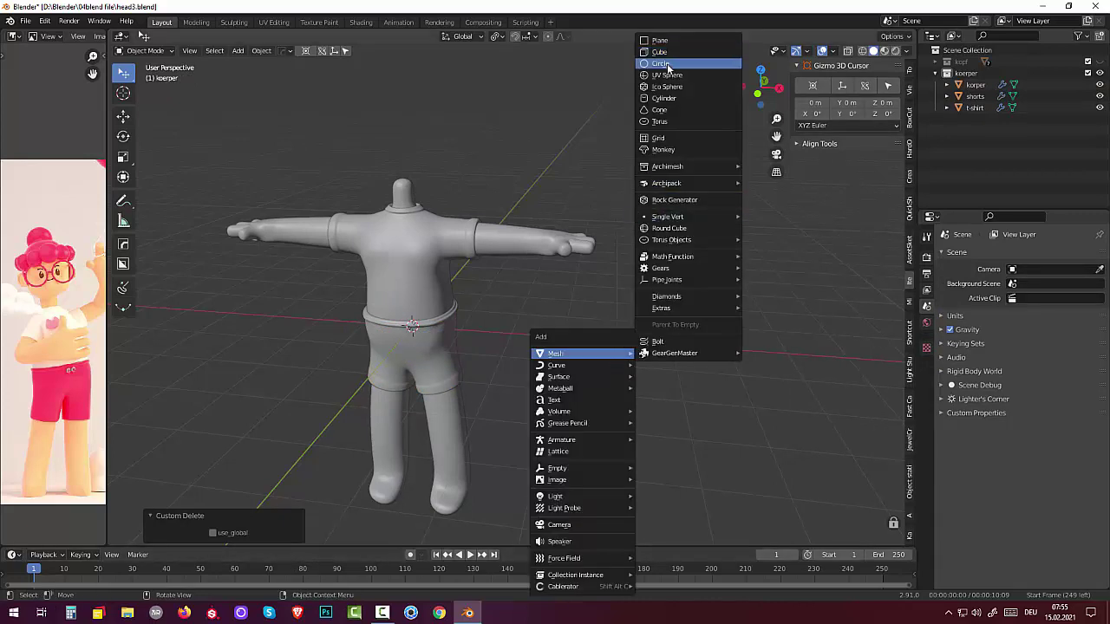
click(663, 121)
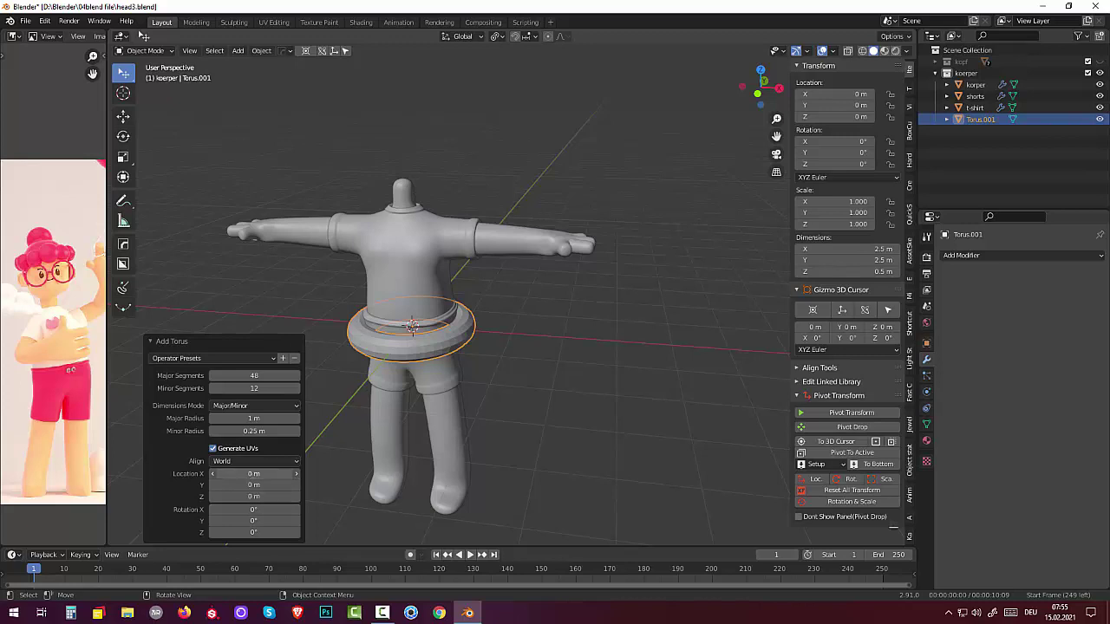
drag(252, 474, 250, 475)
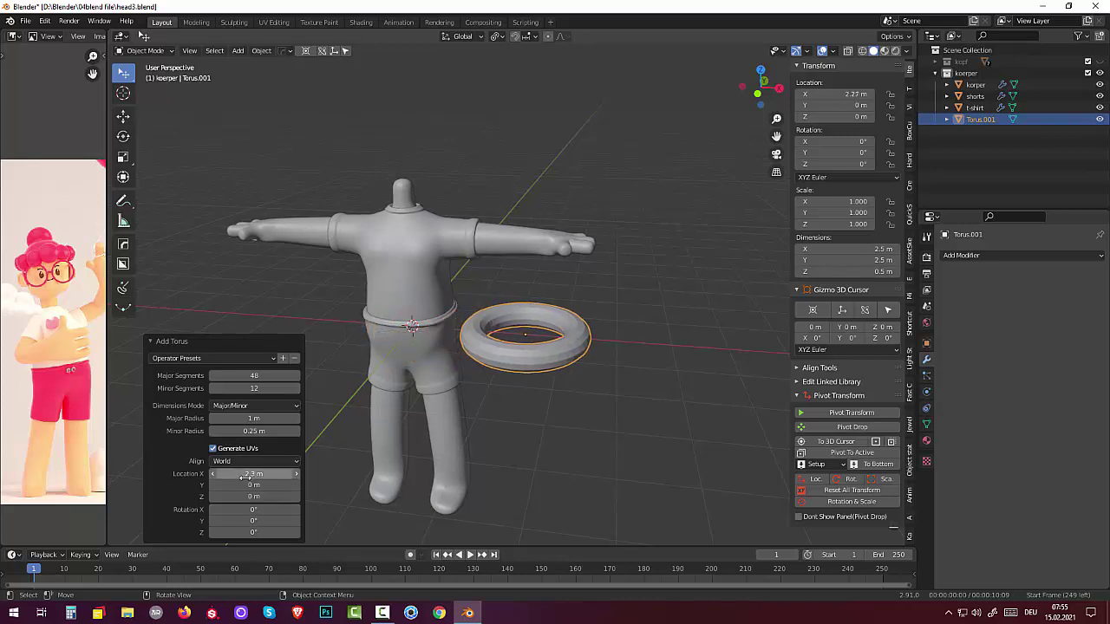
Step: Set the torus's major radius to 0.09 m and minor radius to 0.05 m
mouse_move(252, 418)
mouse_down()
mouse_move(199, 419)
mouse_move(243, 418)
mouse_move(238, 431)
mouse_up()
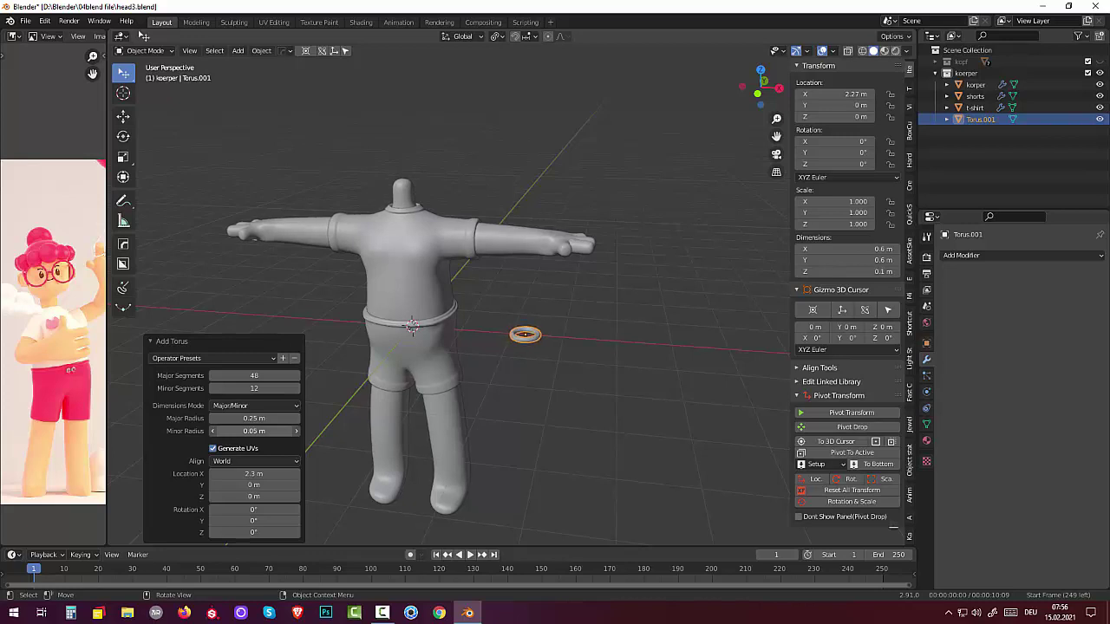
drag(253, 418, 243, 418)
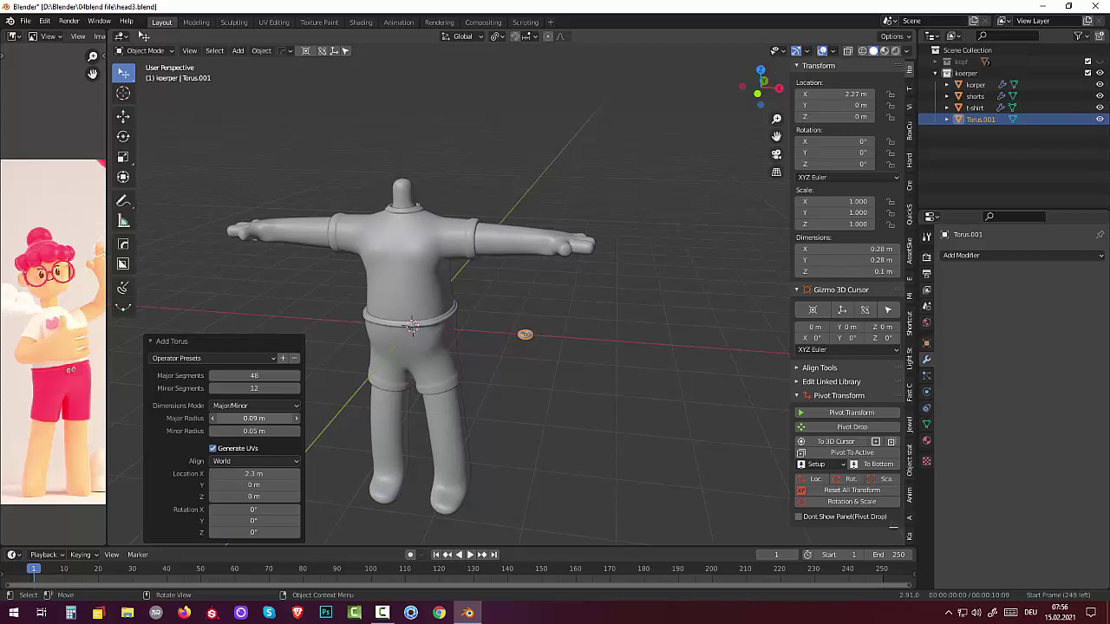
middle_drag(399, 407, 483, 444)
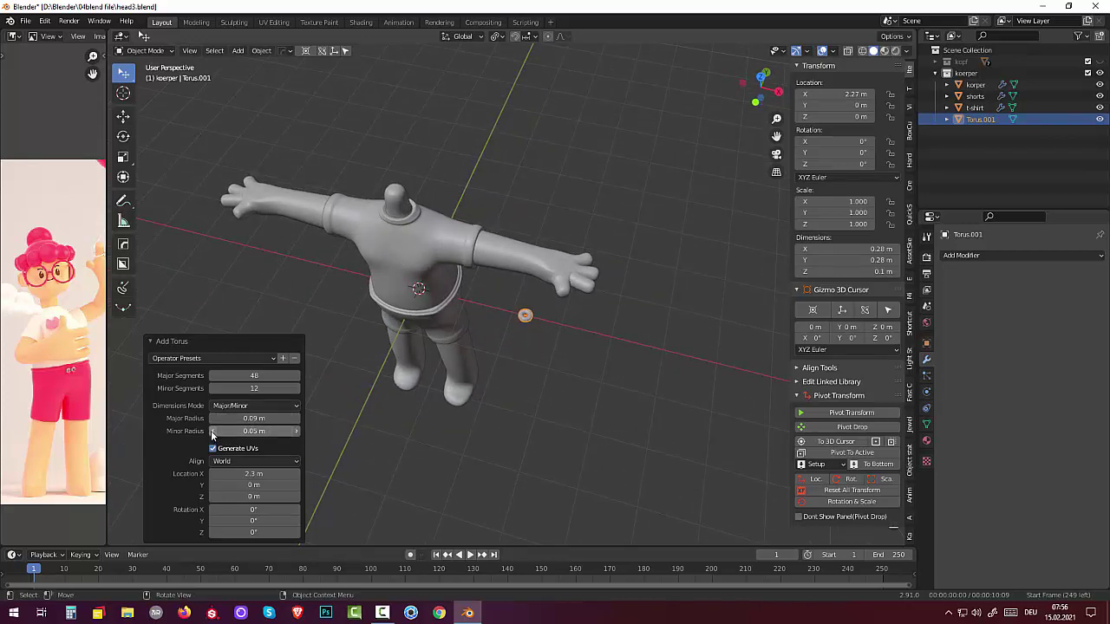
drag(213, 436, 208, 436)
middle_drag(507, 415, 502, 425)
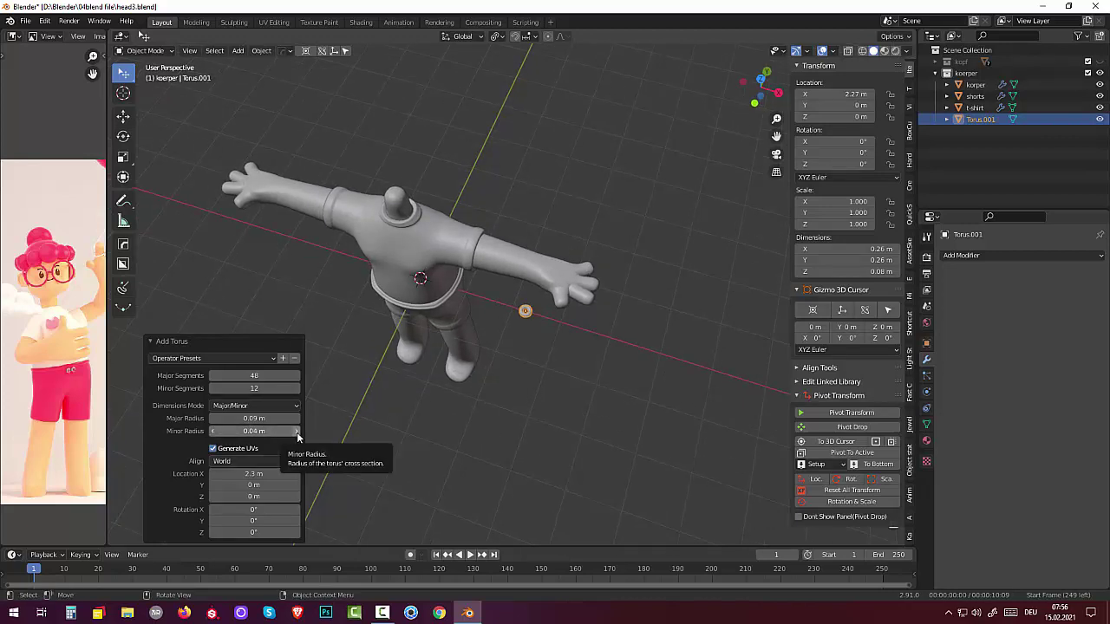
drag(296, 432, 302, 432)
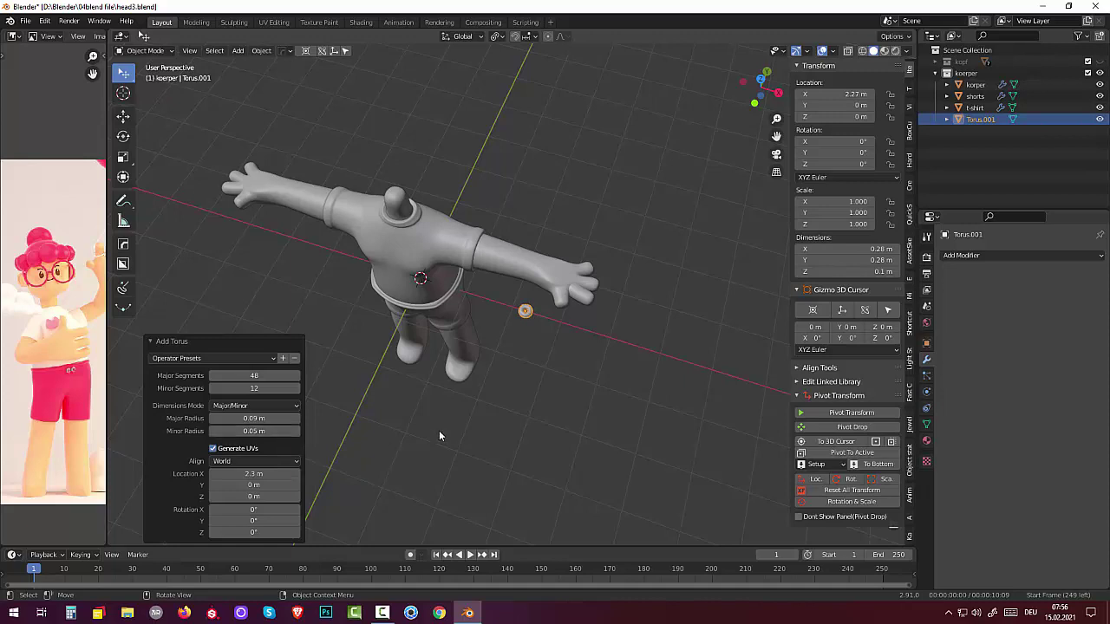
middle_drag(439, 431, 470, 361)
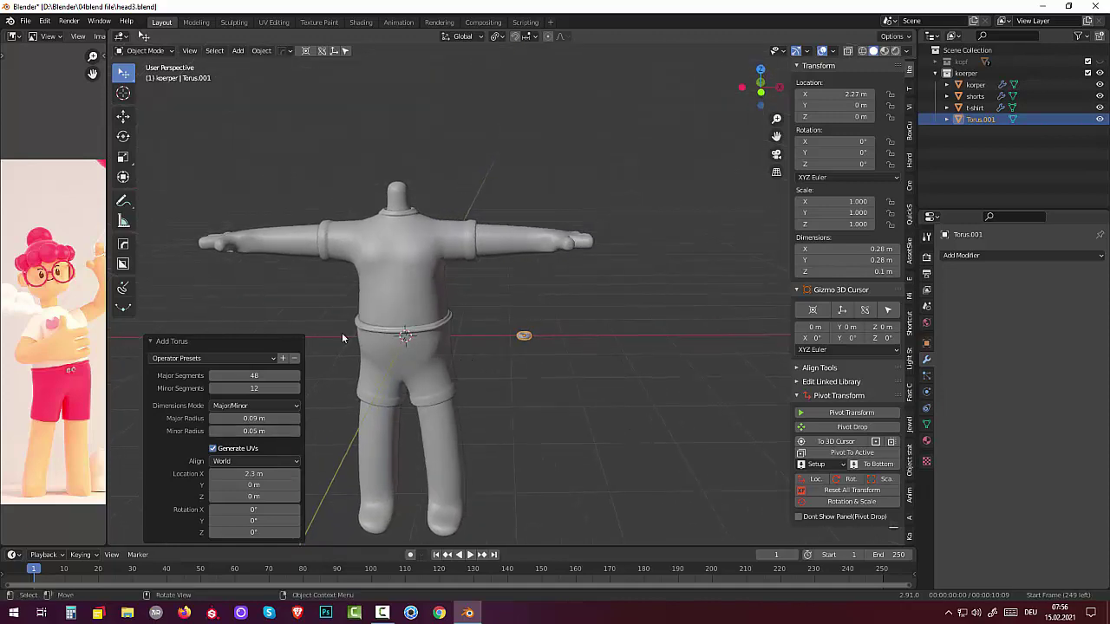
Step: Select the small torus Torus.001 and rotate it 90° about X
click(524, 452)
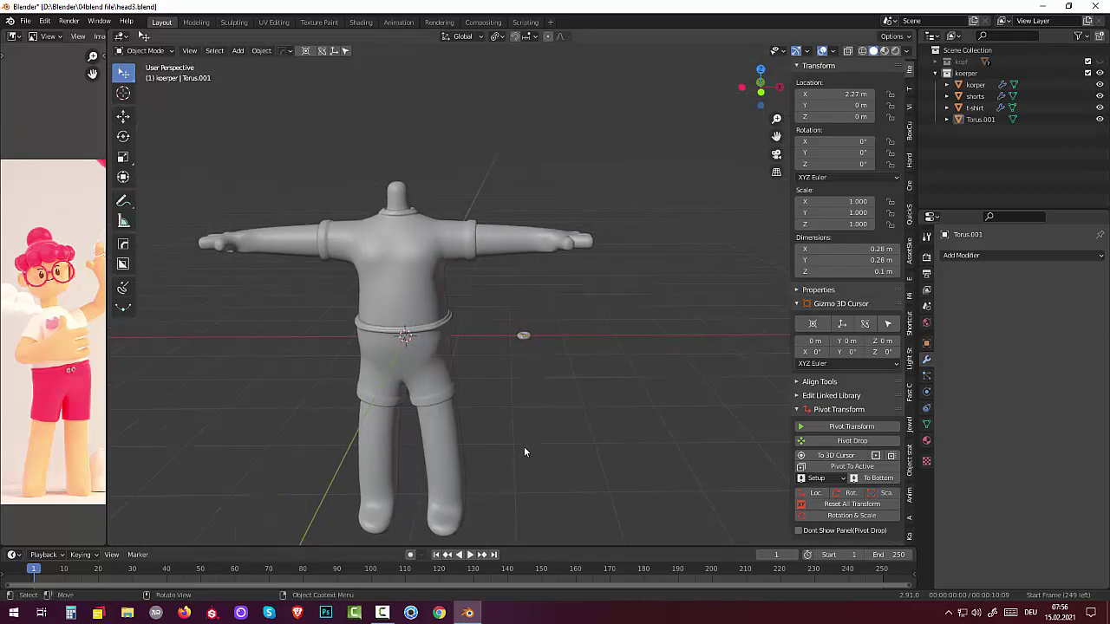
click(524, 336)
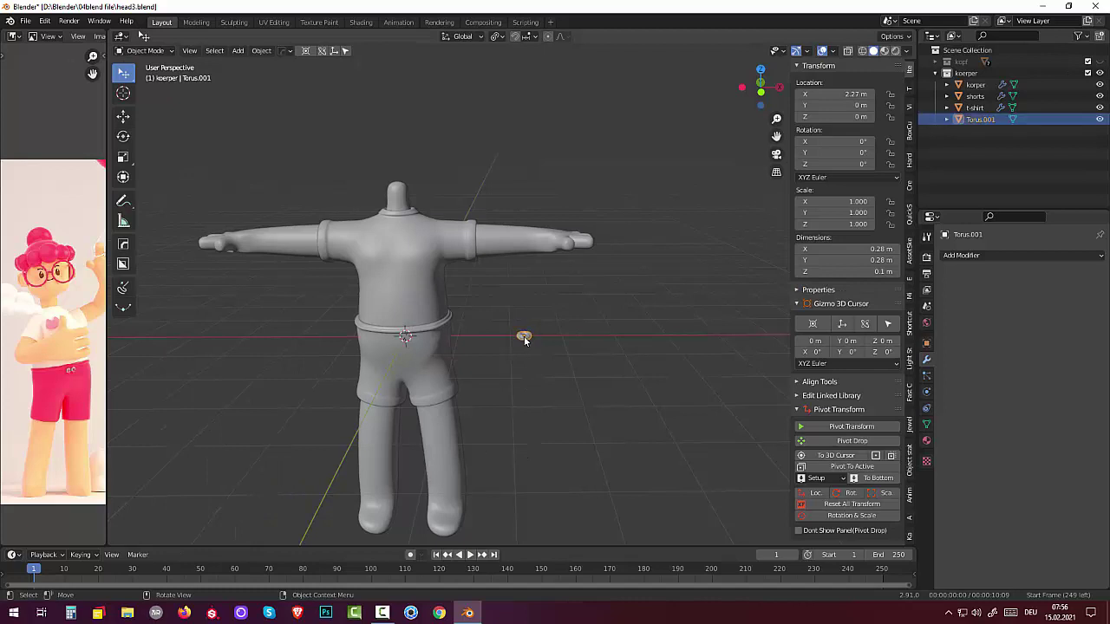
click(536, 380)
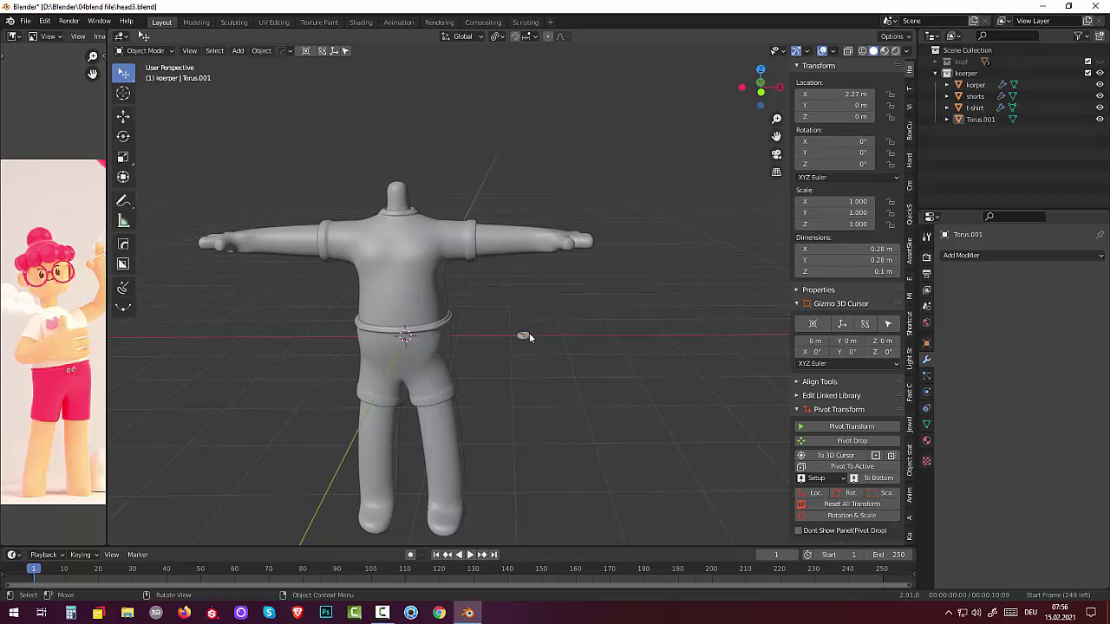
click(529, 337)
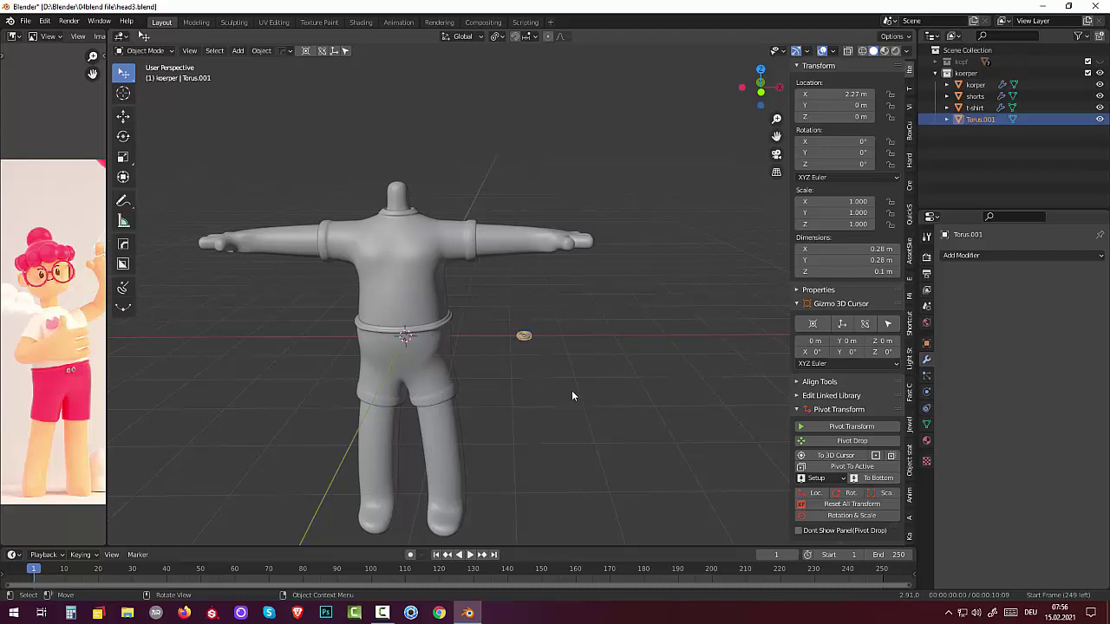
key(r)
text(x)
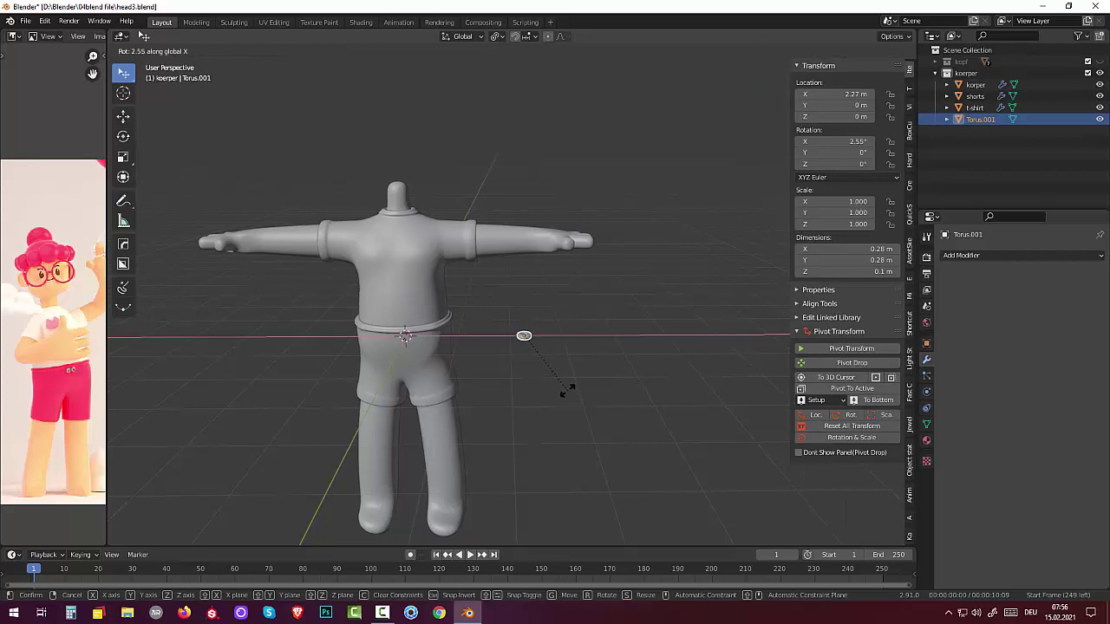
text(90)
key(Return)
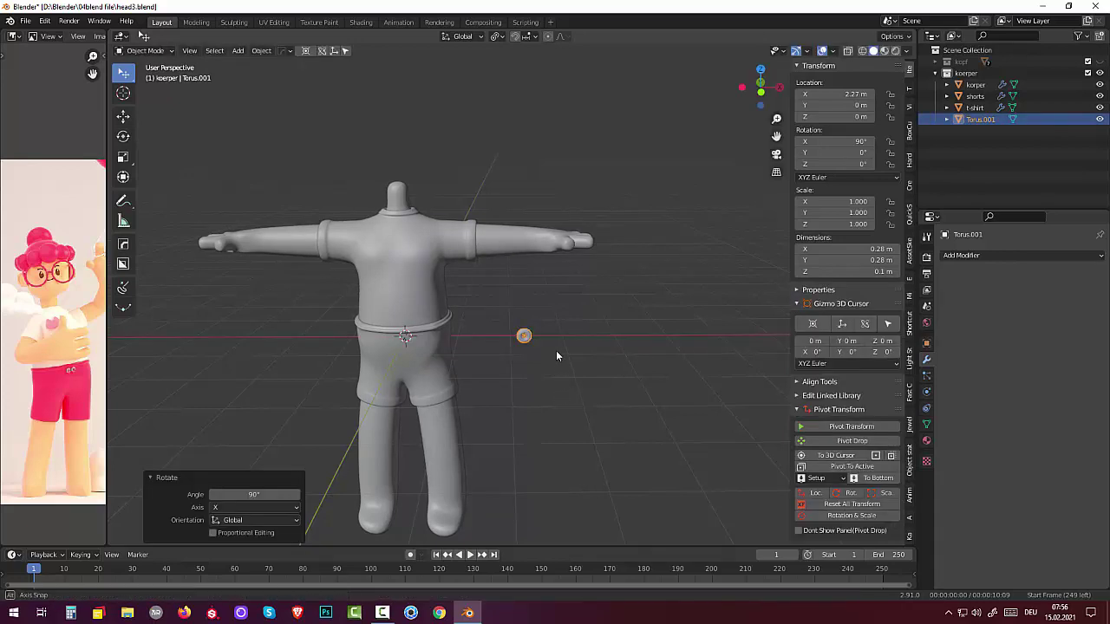
Step: Enlarge the upright torus slightly to 1.026 scale
mouse_move(556, 350)
middle_down()
mouse_move(572, 347)
mouse_move(551, 345)
mouse_move(495, 407)
mouse_move(488, 401)
middle_up()
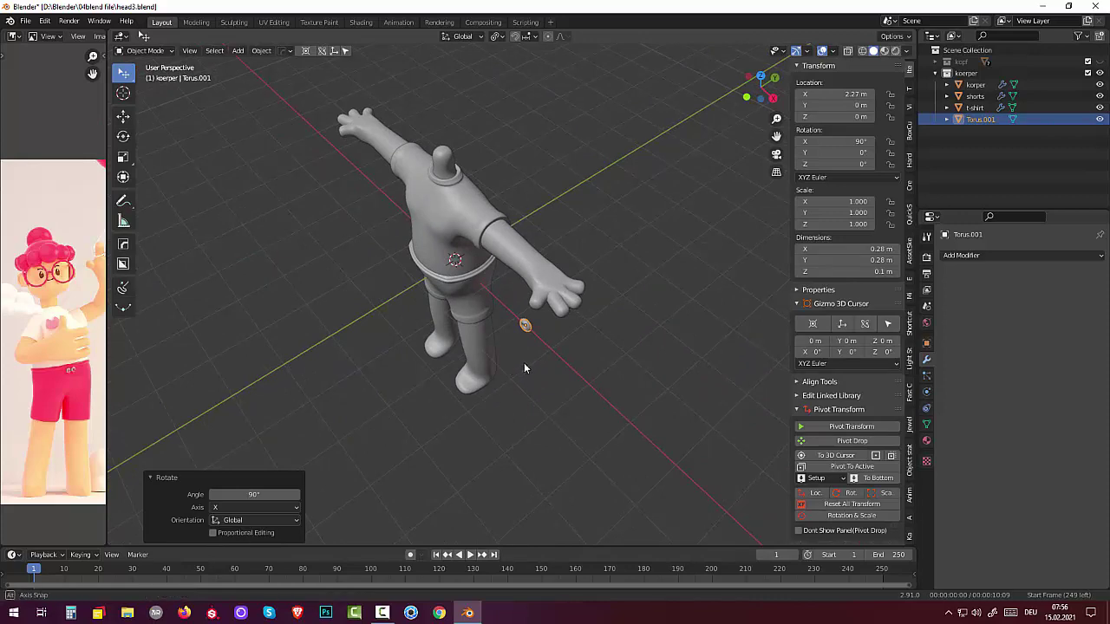
middle_drag(519, 370, 599, 333)
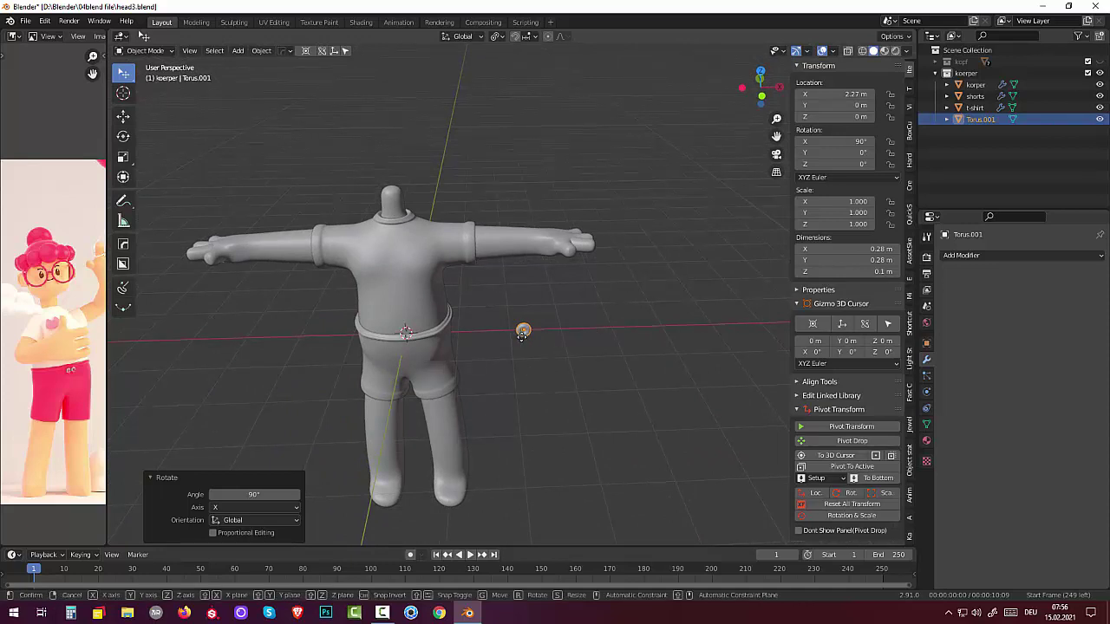
key(g)
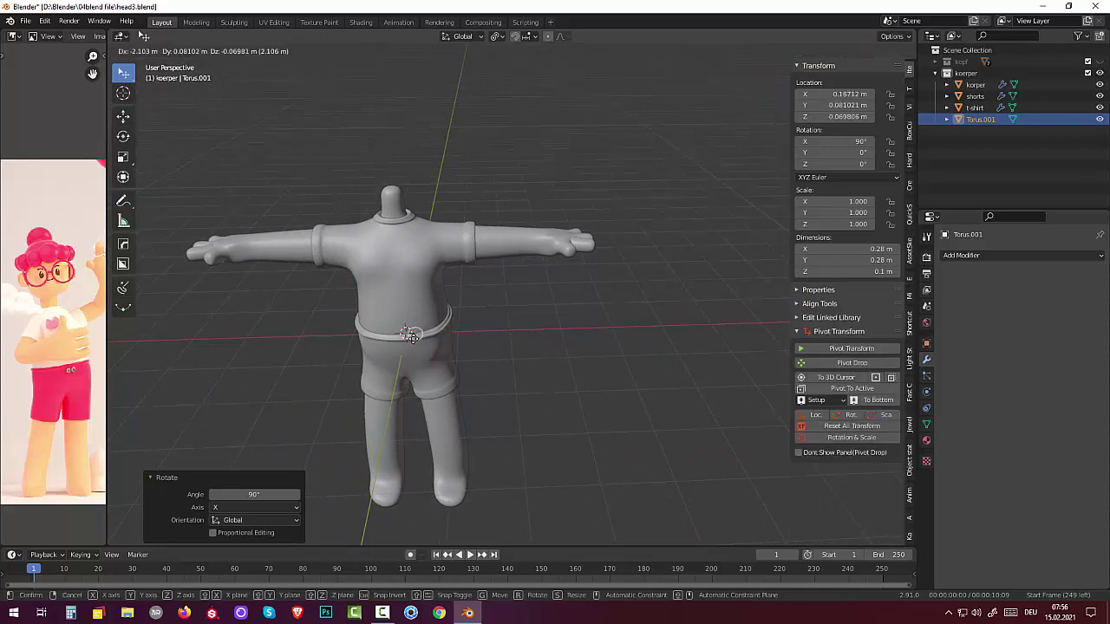
key(s)
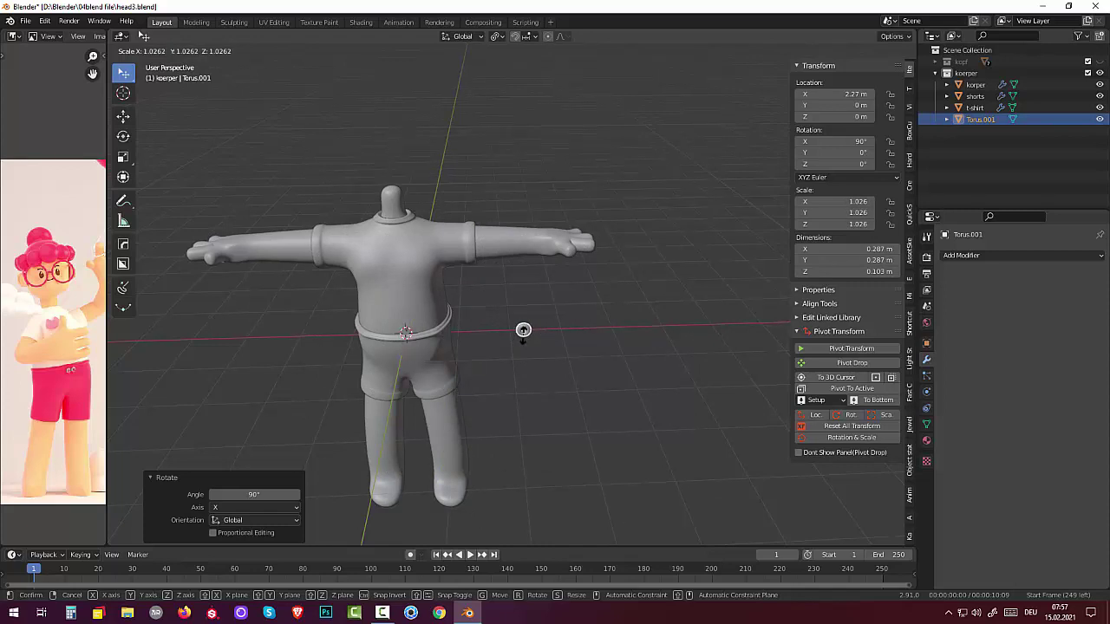
click(523, 333)
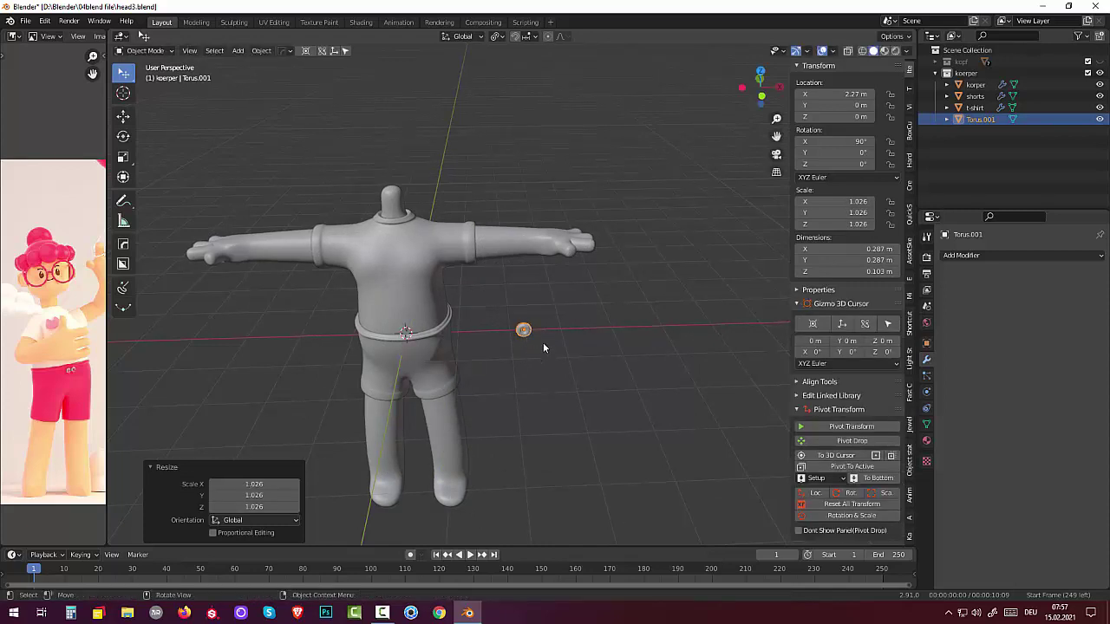
Step: Centre the torus on the character along X and bring it forward along Y in front of the shorts
key(g)
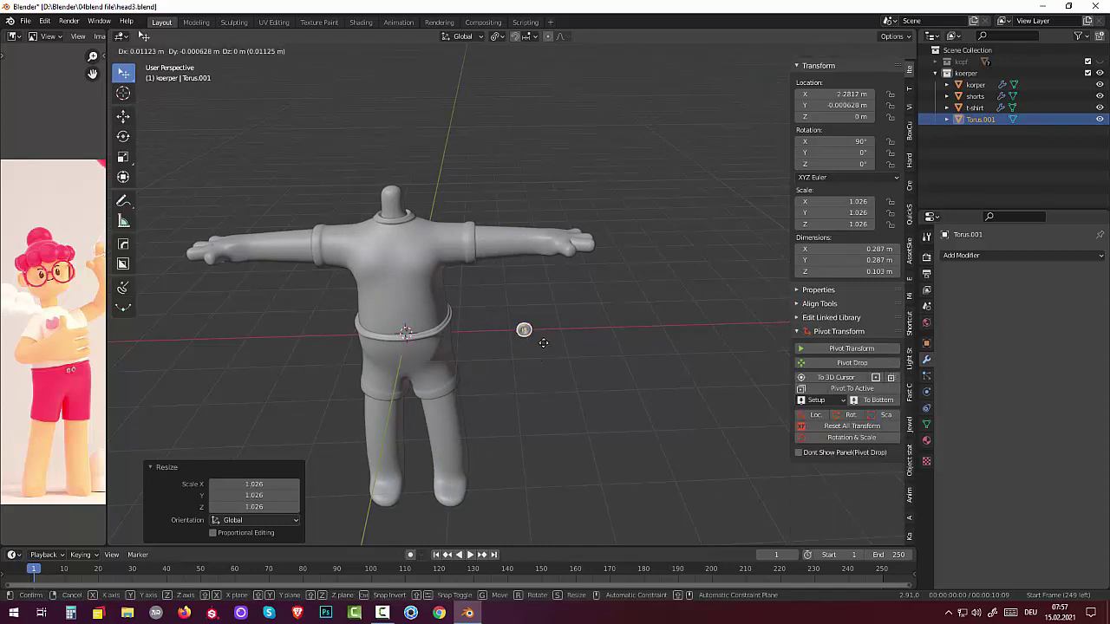
key(x)
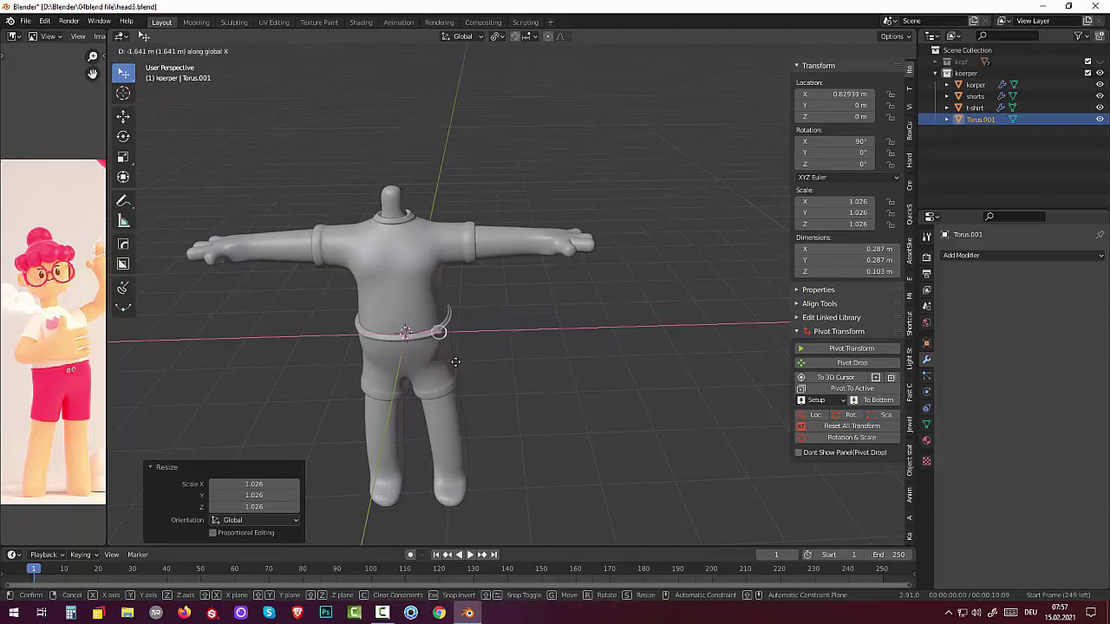
click(438, 373)
mouse_move(419, 386)
middle_down()
mouse_move(349, 390)
mouse_move(323, 372)
middle_up()
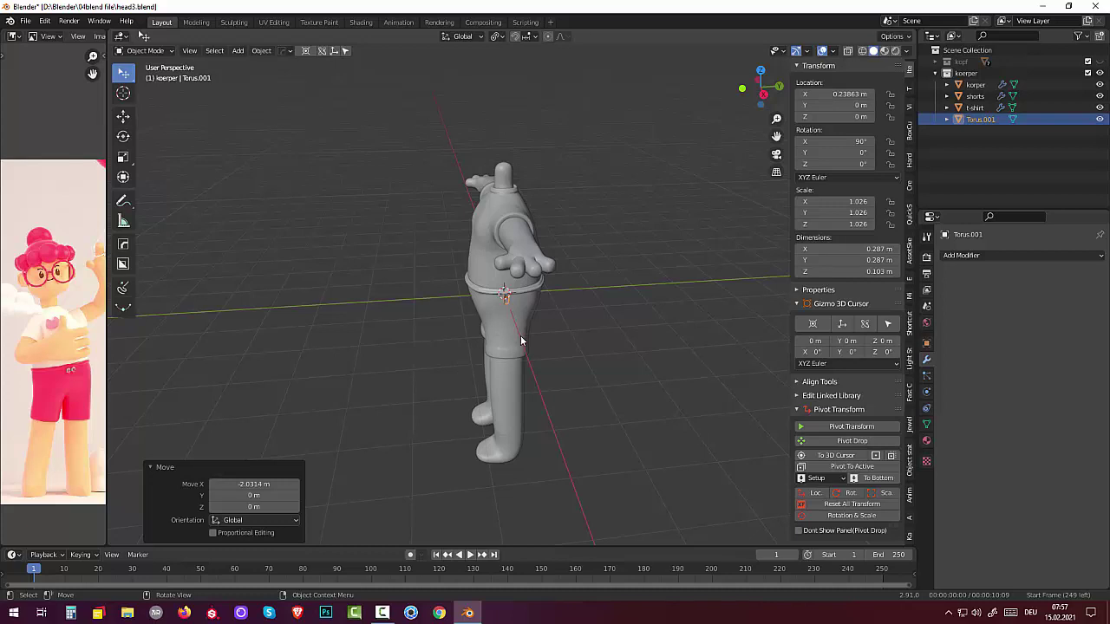
key(g)
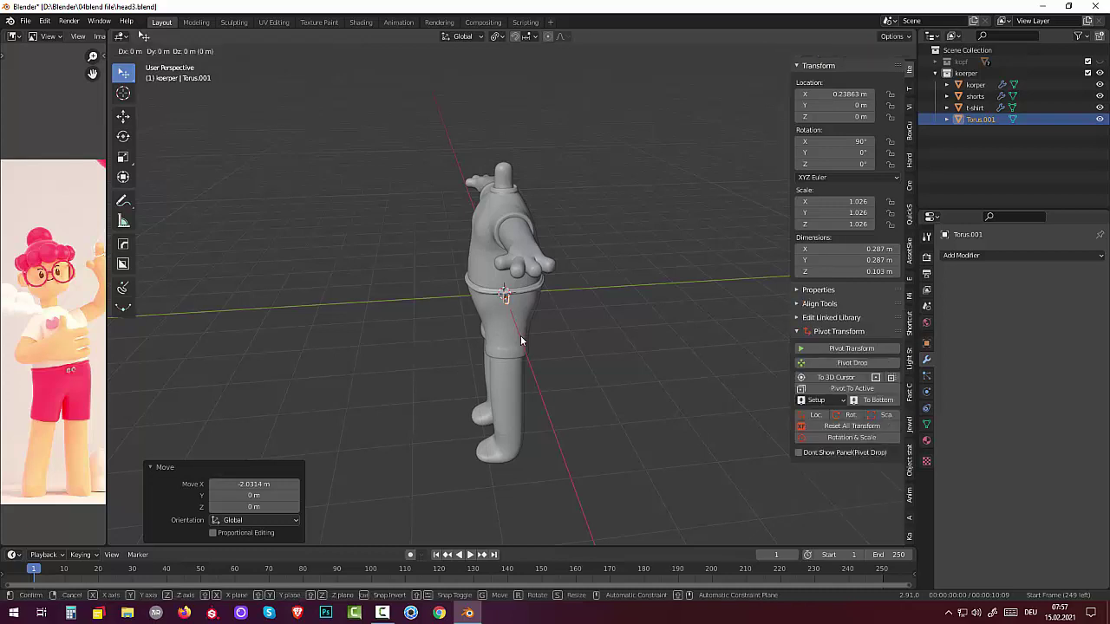
key(y)
click(484, 336)
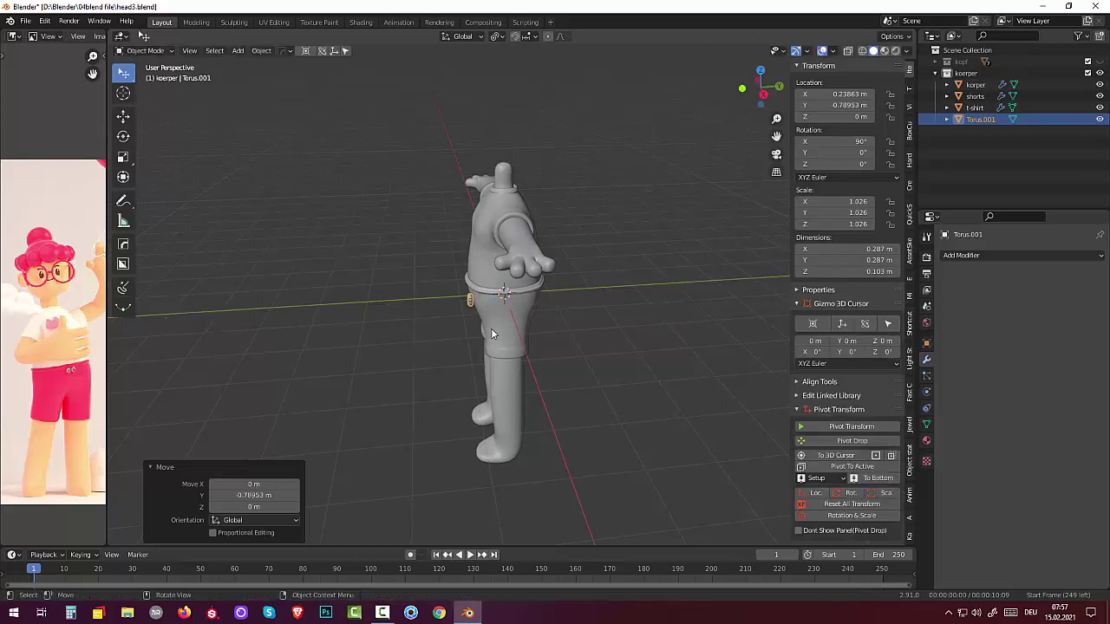
Step: In front view, shrink the torus to about 0.65 scale and place it just below the waistband
middle_drag(486, 335, 607, 297)
scroll(627, 288, up, 2)
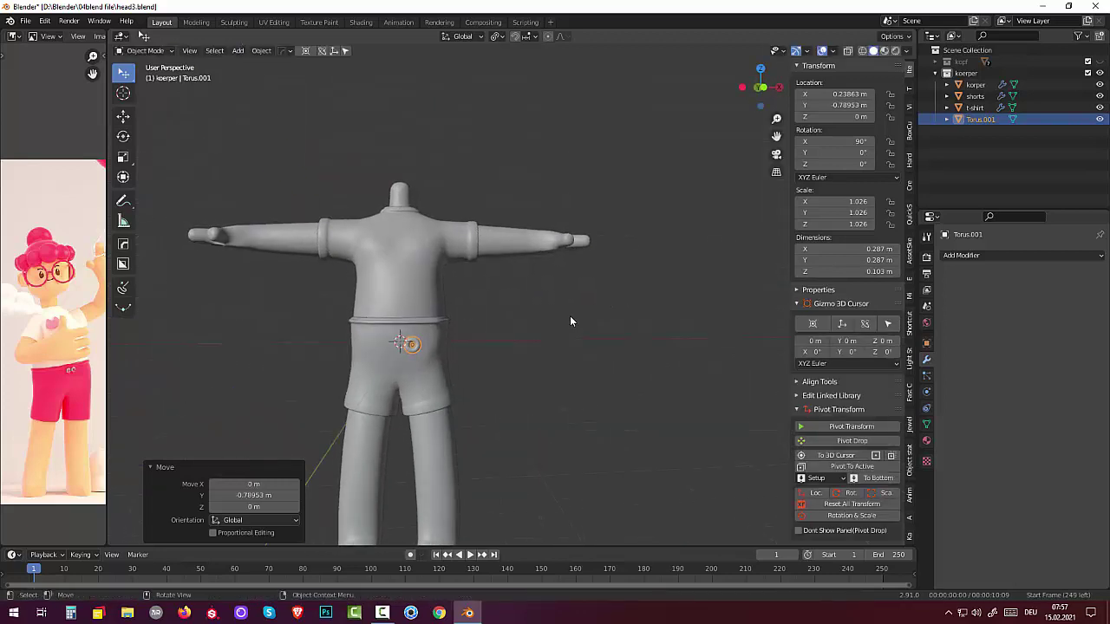
scroll(557, 339, up, 1)
key(KP_1)
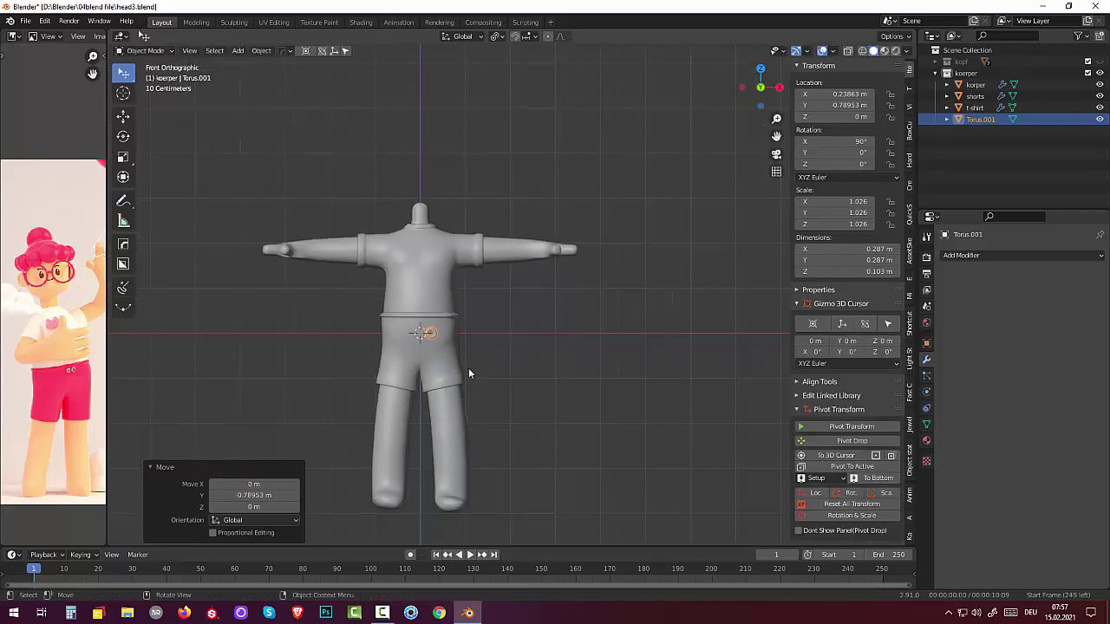
scroll(460, 373, up, 2)
key(s)
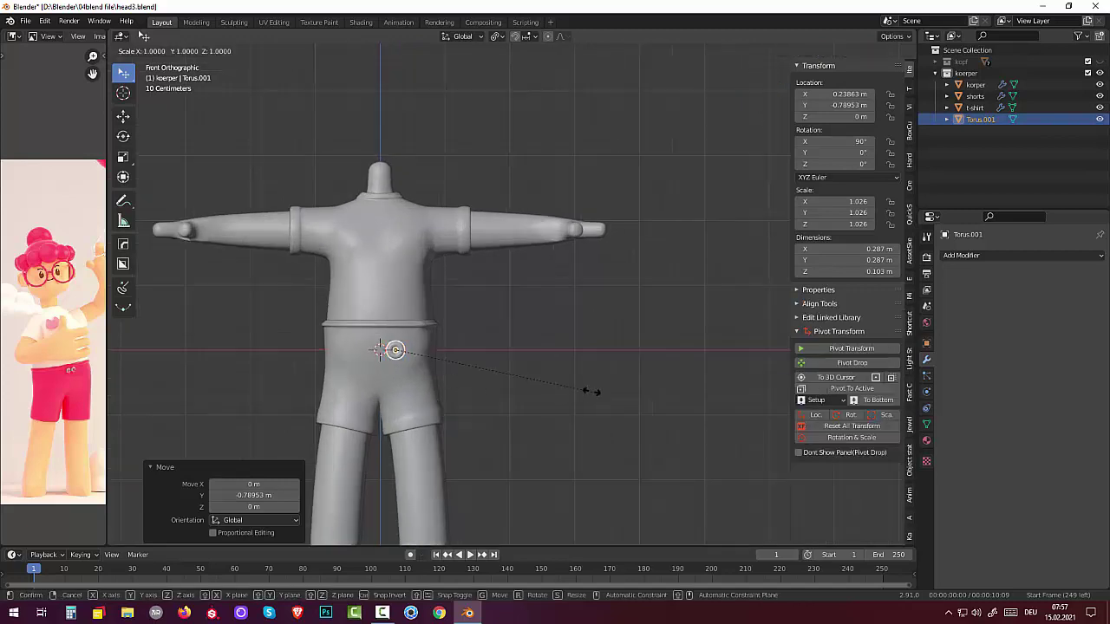
click(520, 375)
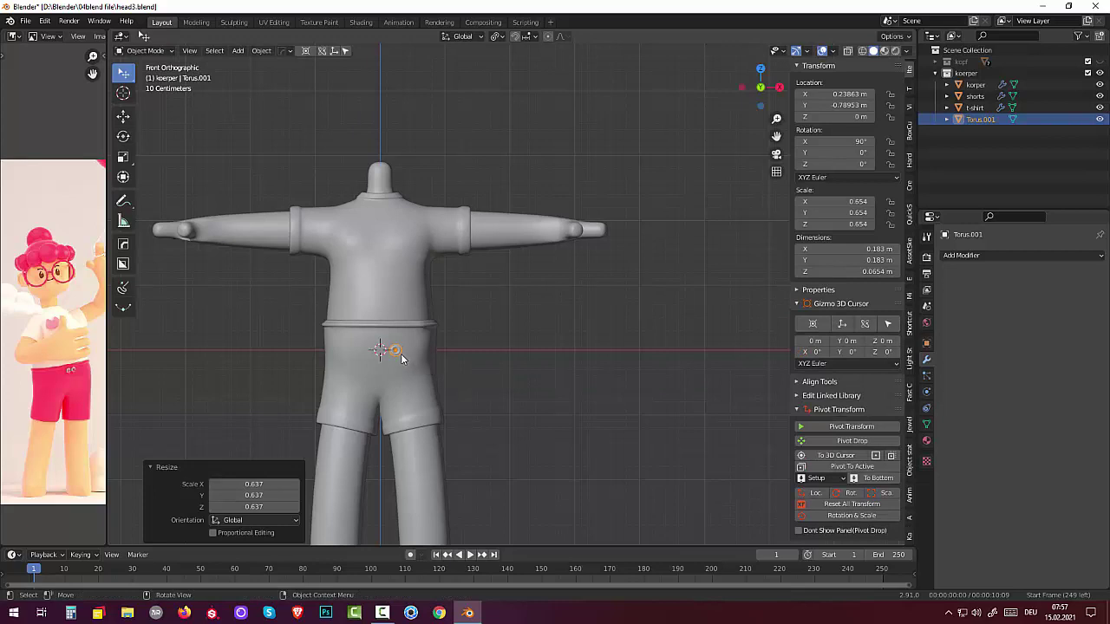
key(g)
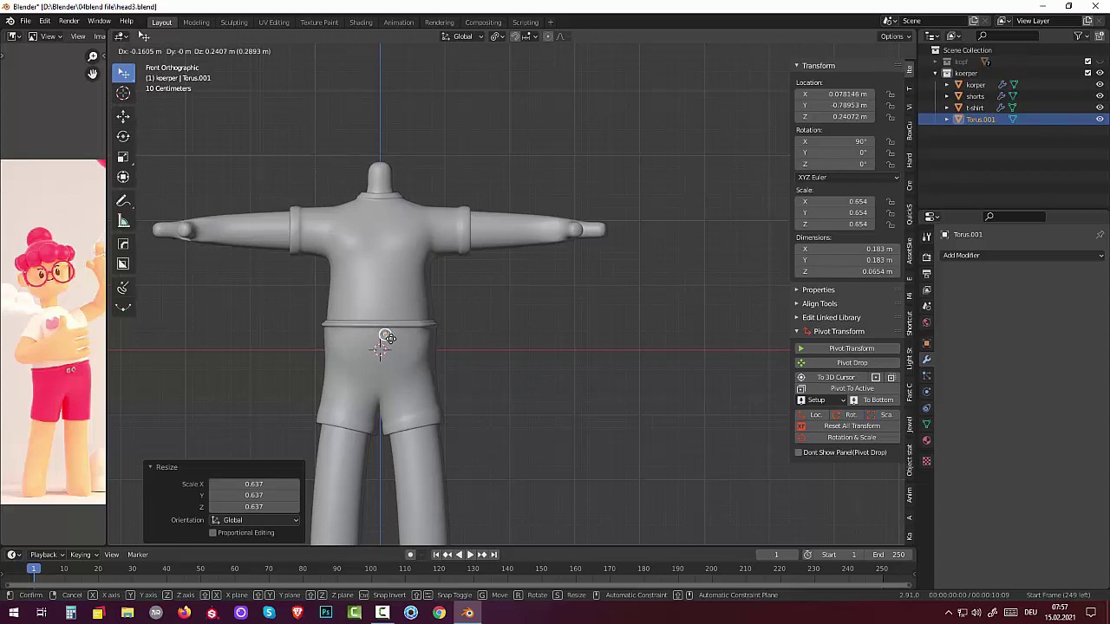
click(387, 336)
mouse_move(387, 338)
middle_down()
mouse_move(424, 427)
mouse_move(463, 312)
middle_up()
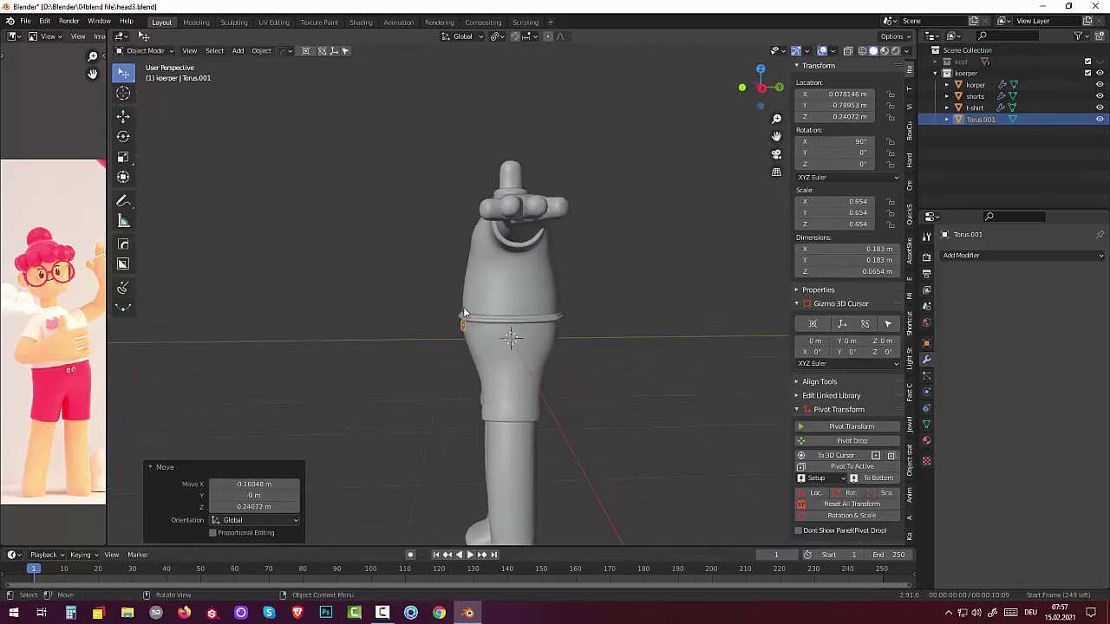
Step: Tilt the torus slightly about X, then undo the stray tilt
scroll(463, 307, up, 3)
middle_drag(463, 306, 483, 309)
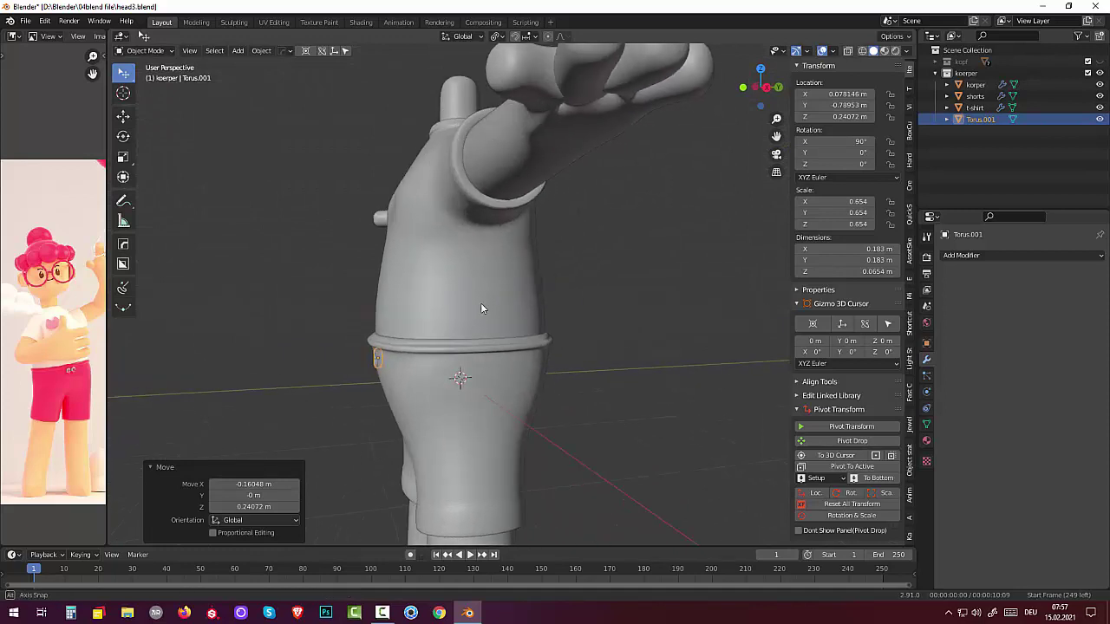
key(r)
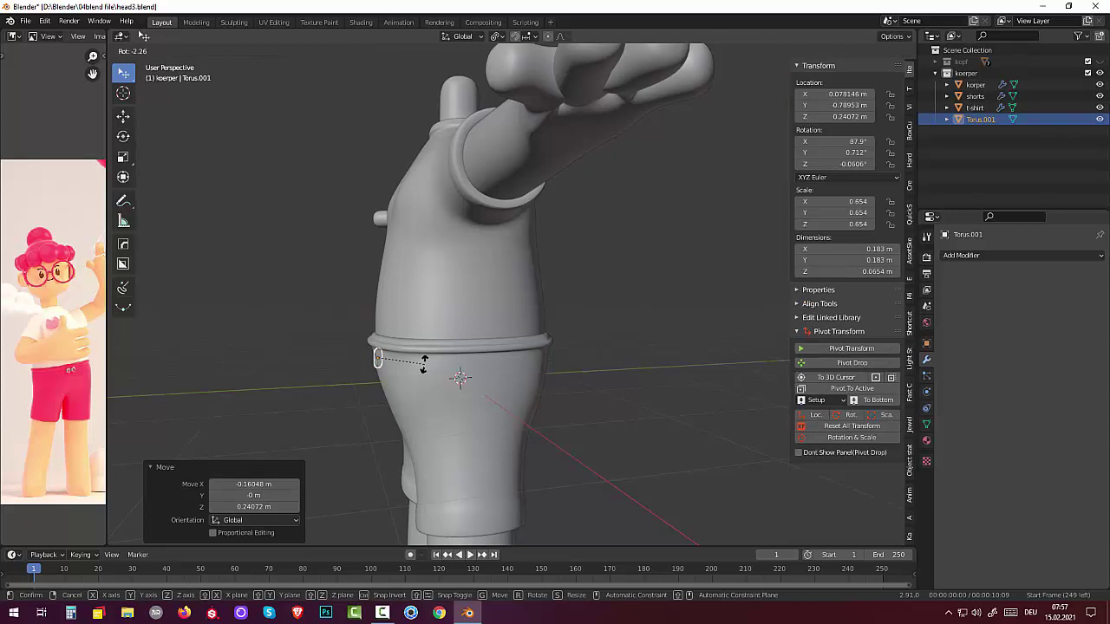
key(x)
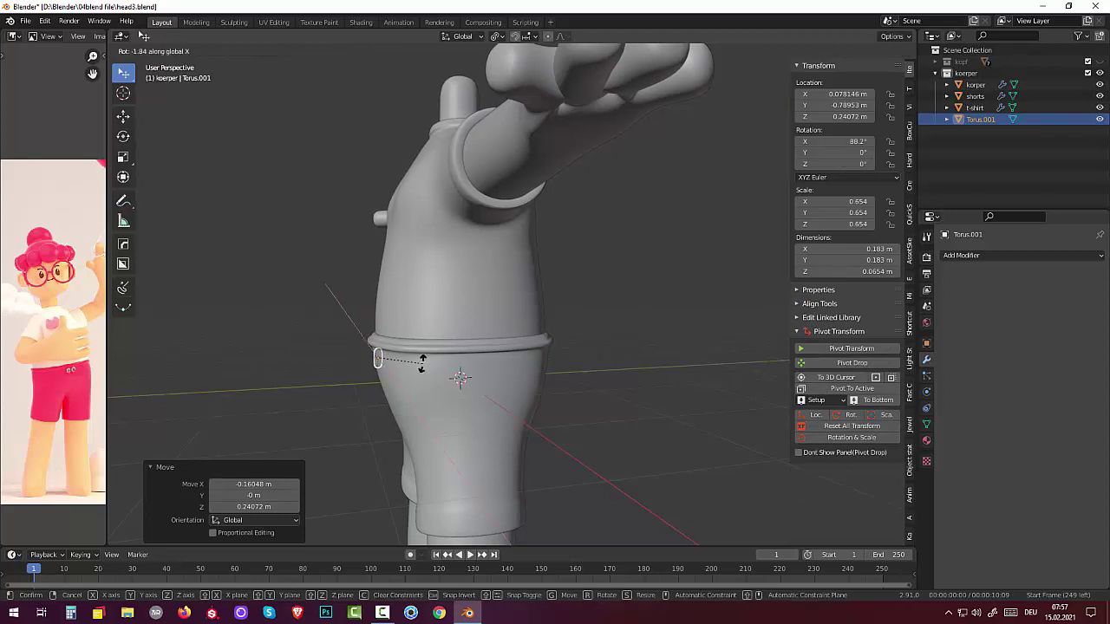
click(422, 364)
mouse_move(424, 363)
middle_down()
mouse_move(485, 362)
mouse_move(398, 405)
middle_up()
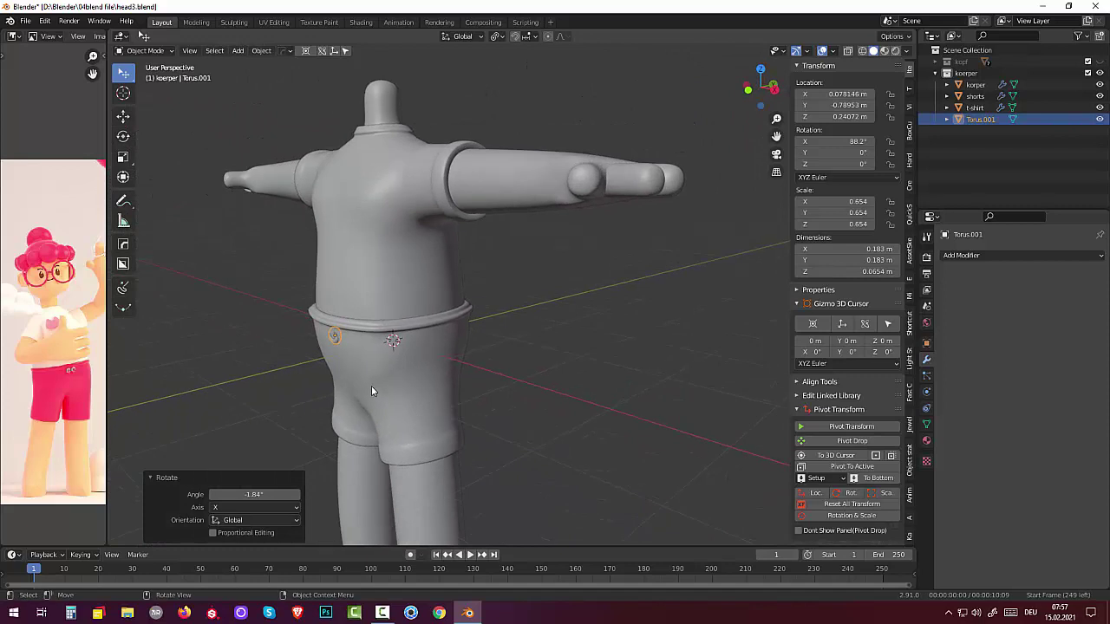
key(ctrl+z)
key(ctrl+z)
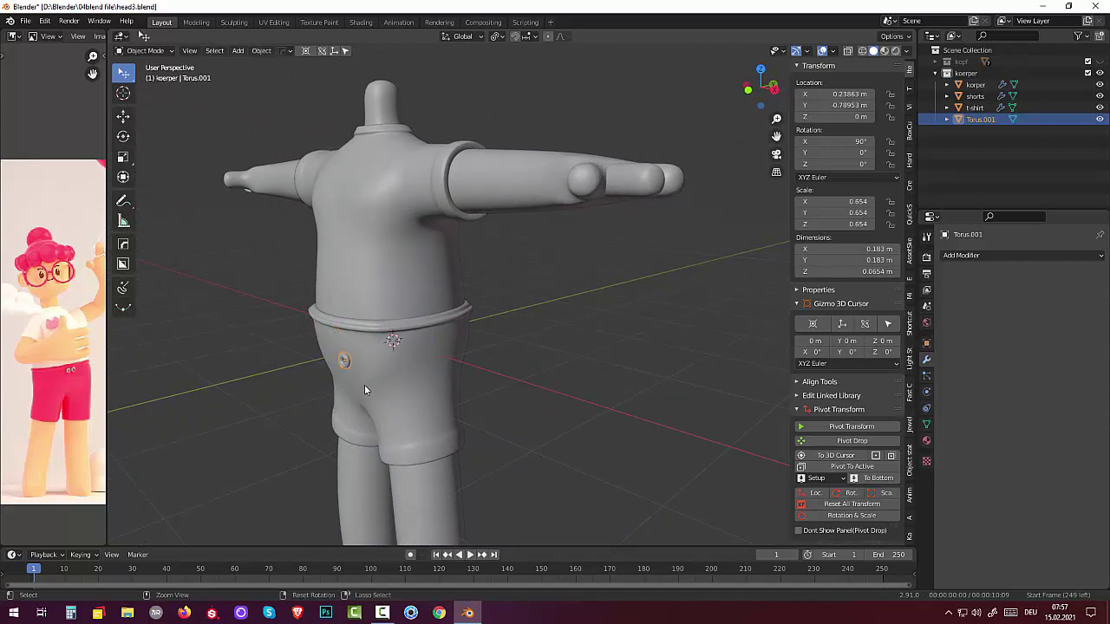
Step: From the front orthographic view, start moving the ring button onto the shorts
mouse_move(364, 385)
middle_down()
mouse_move(441, 362)
mouse_move(374, 397)
middle_up()
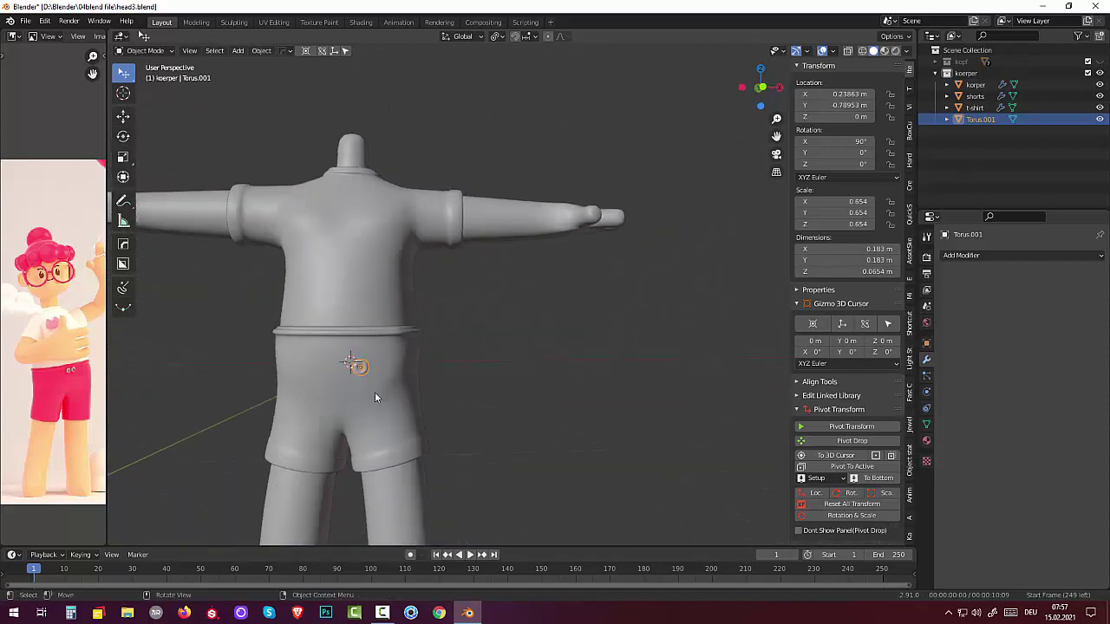
key(KP_1)
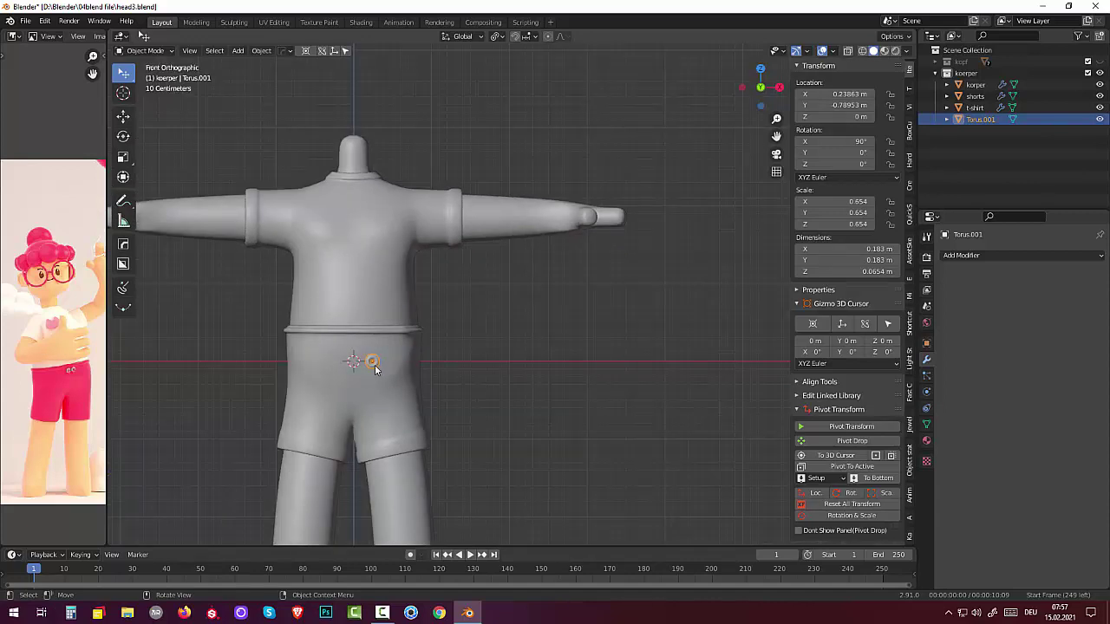
key(g)
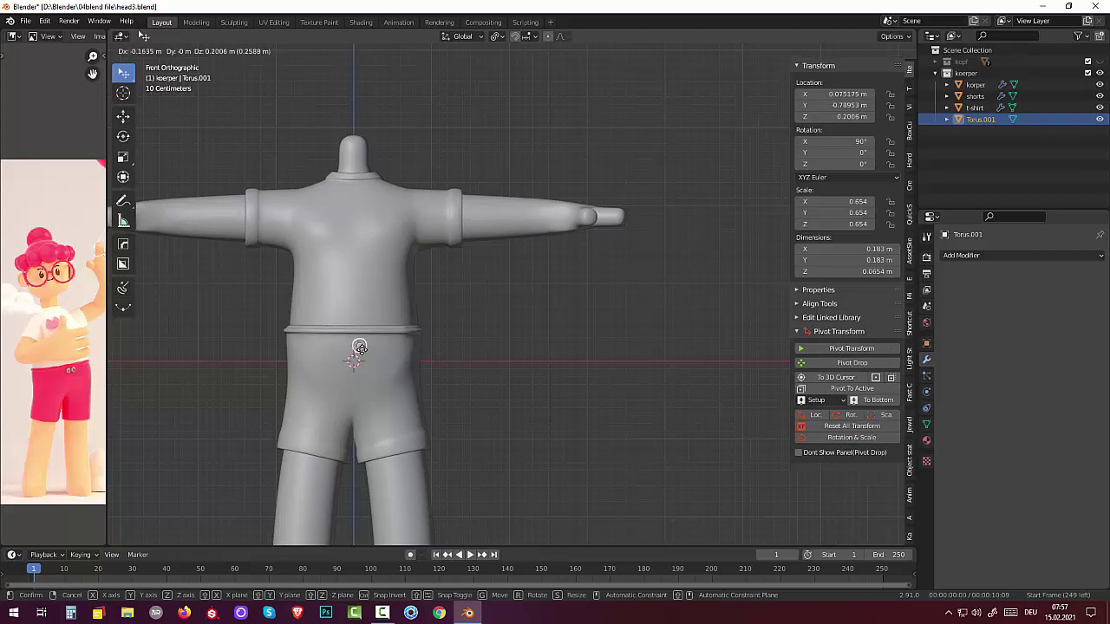
Step: Place the ring button, then tilt it about 9.4° on X and 3.4° on Z
click(362, 346)
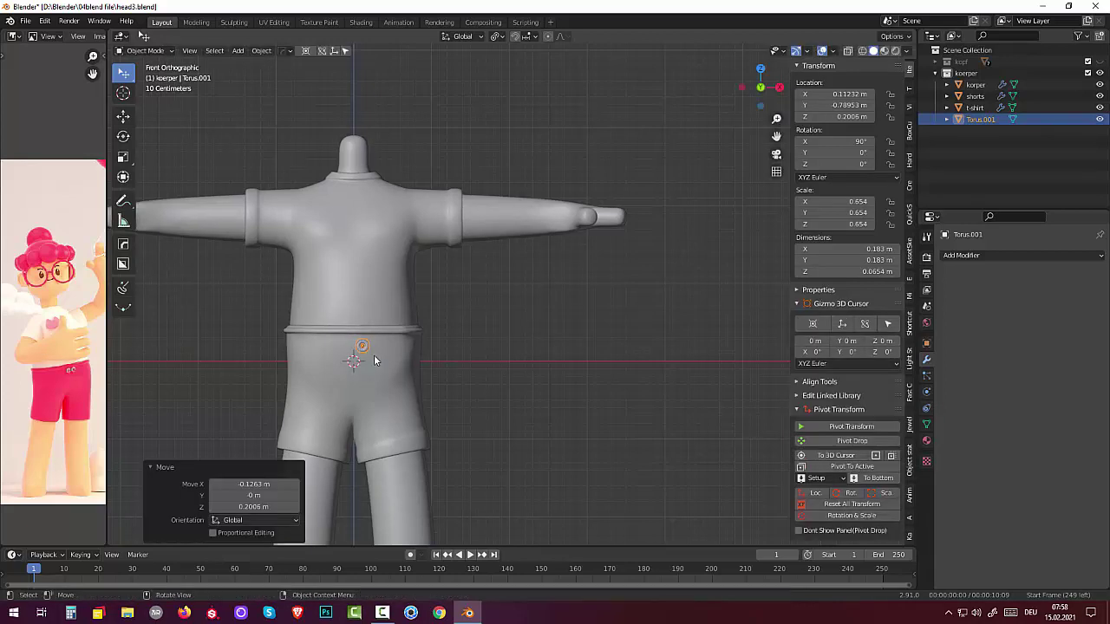
middle_drag(362, 347, 331, 368)
scroll(332, 368, up, 2)
scroll(321, 364, up, 3)
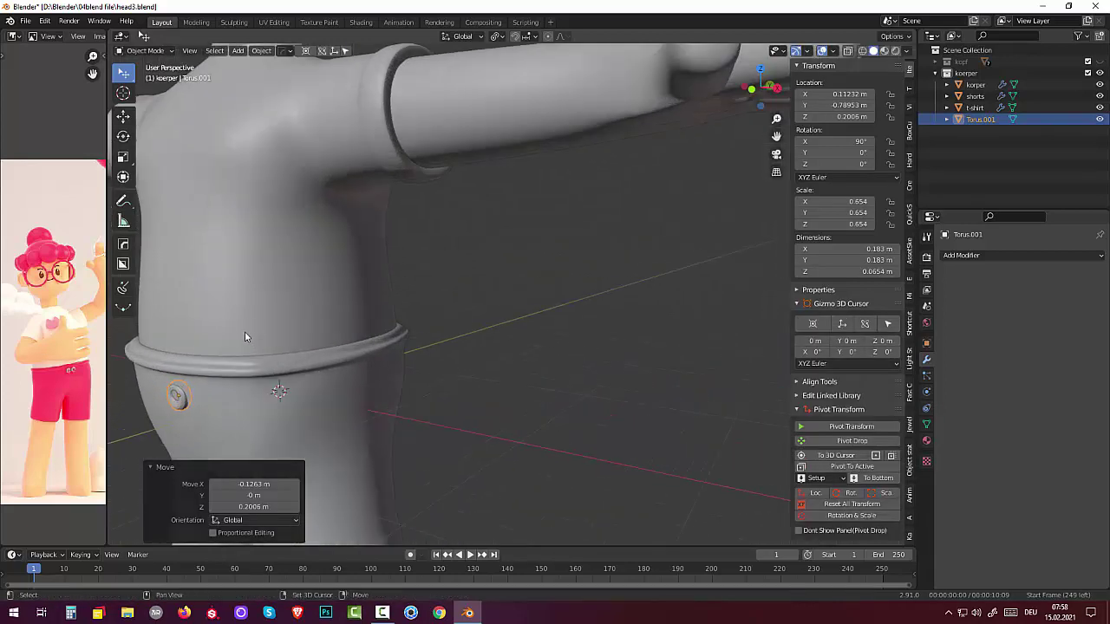
mouse_move(245, 335)
middle_down()
mouse_move(278, 300)
mouse_move(242, 368)
middle_up()
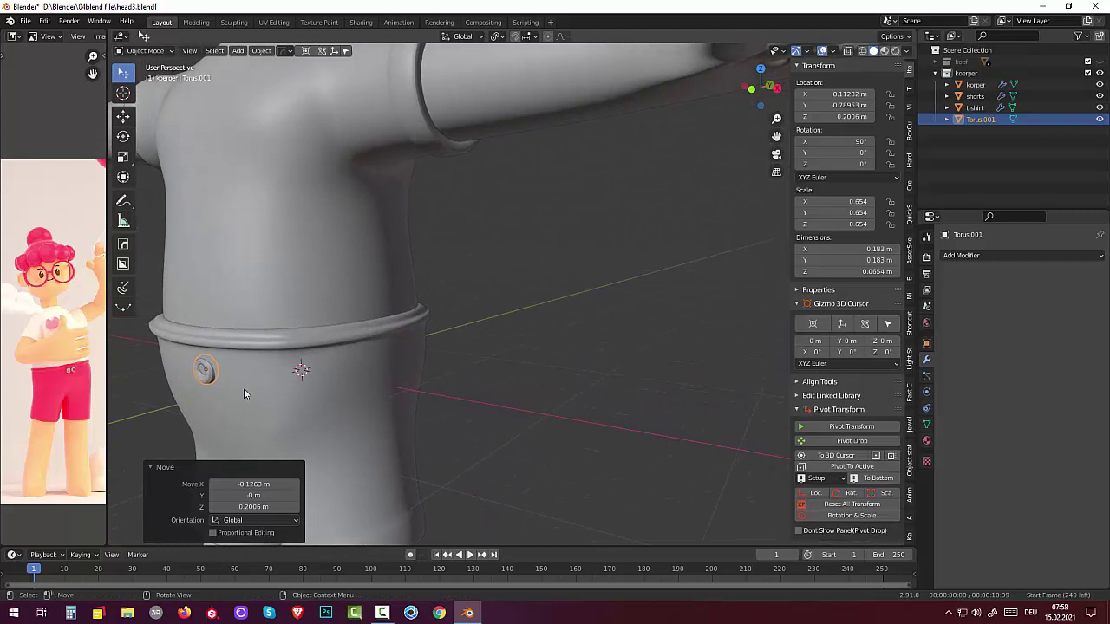
key(r)
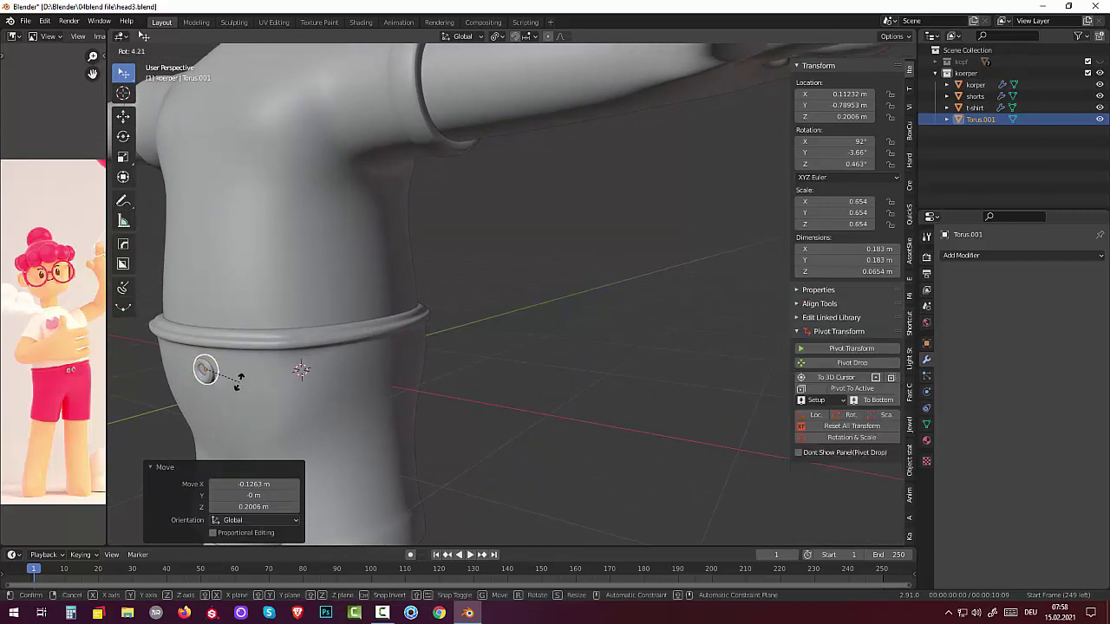
key(x)
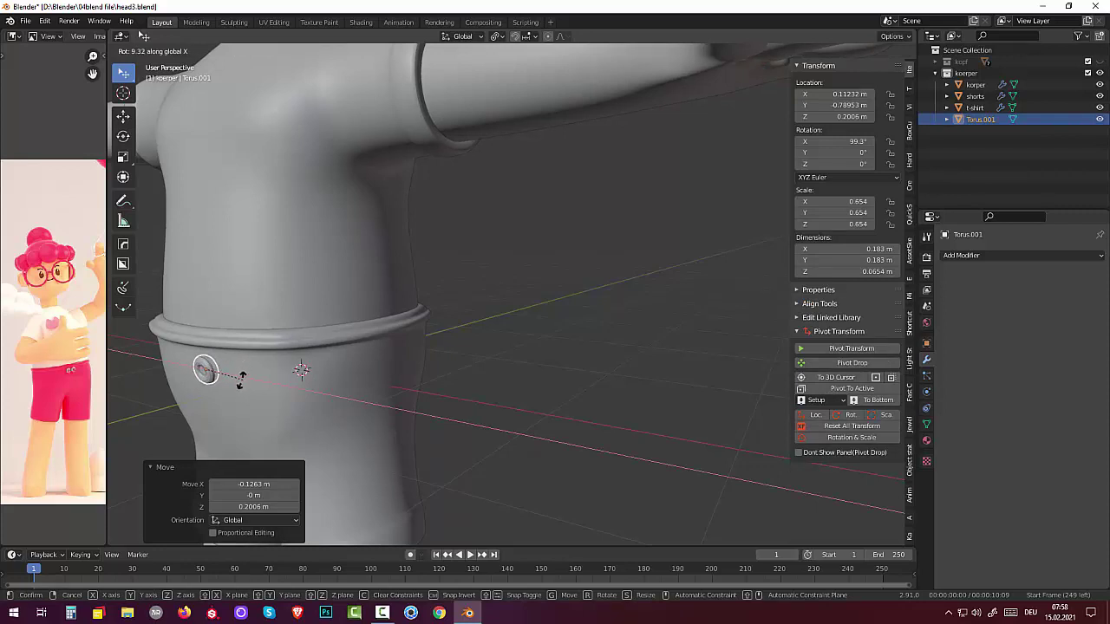
click(242, 380)
middle_drag(242, 380, 256, 417)
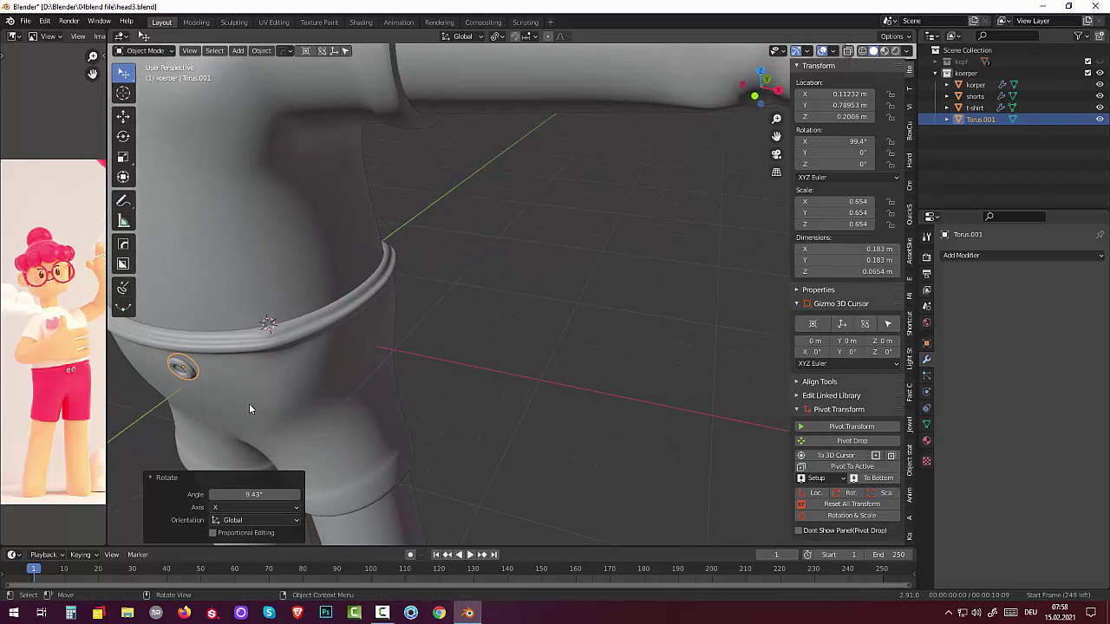
key(r)
text(z)
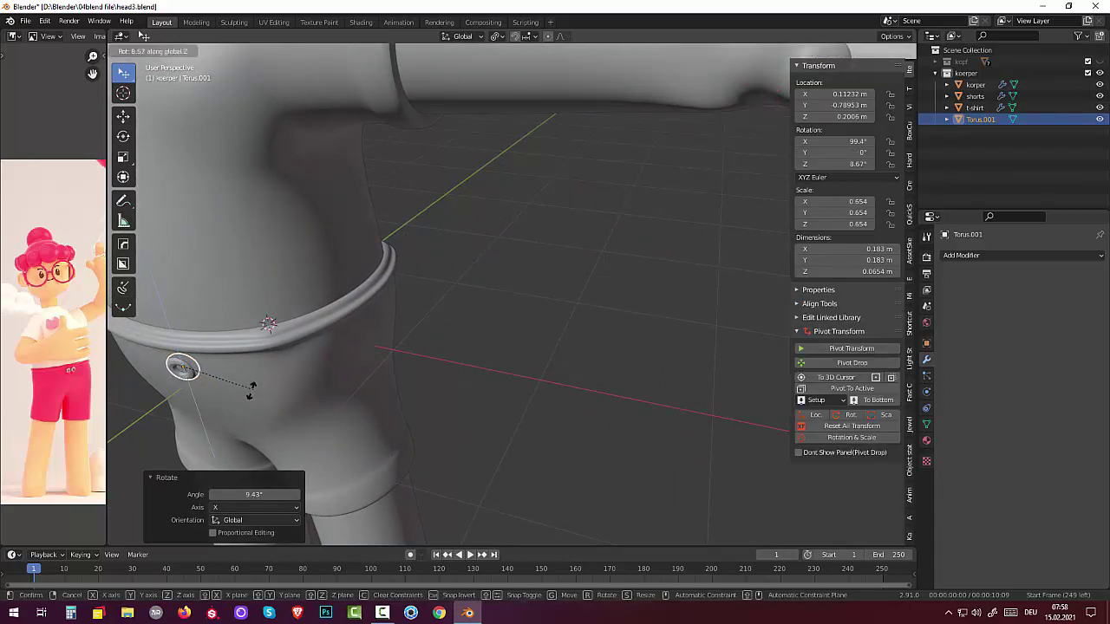
text(3.4)
key(Return)
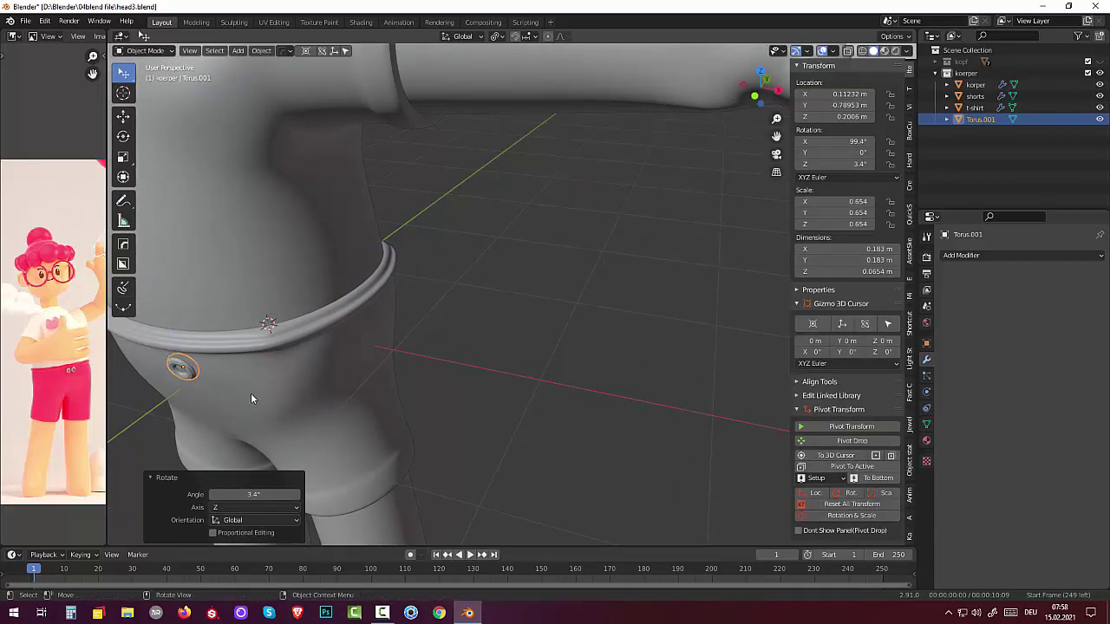
Step: Nudge the button slightly forward along Y and raise it along Z under the waistband
key(g)
key(y)
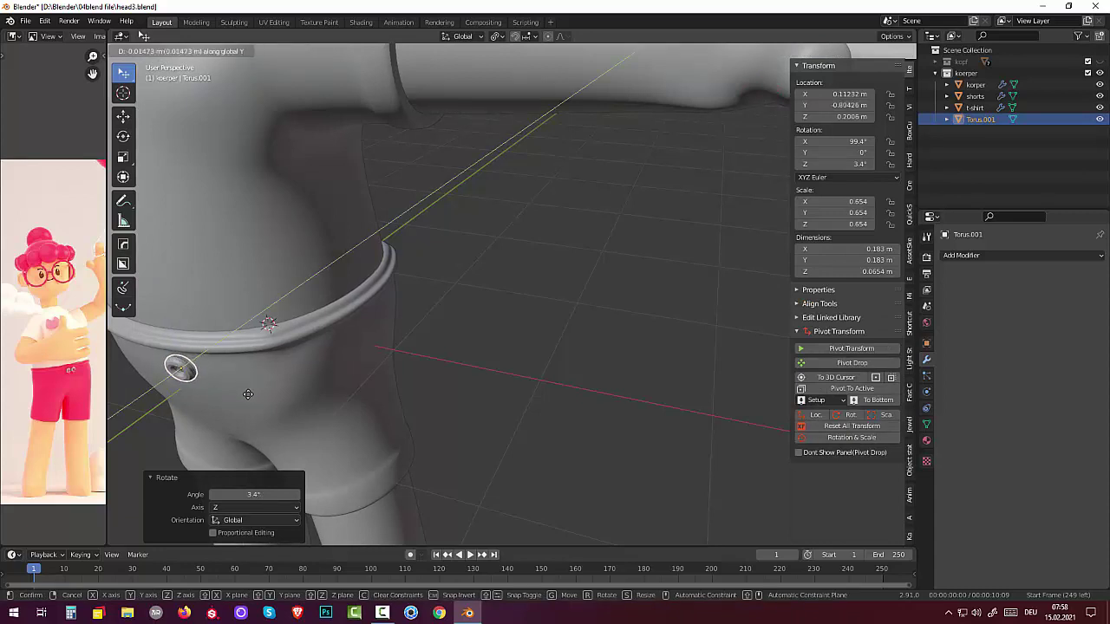
click(248, 395)
middle_drag(291, 385, 328, 350)
scroll(317, 370, down, 3)
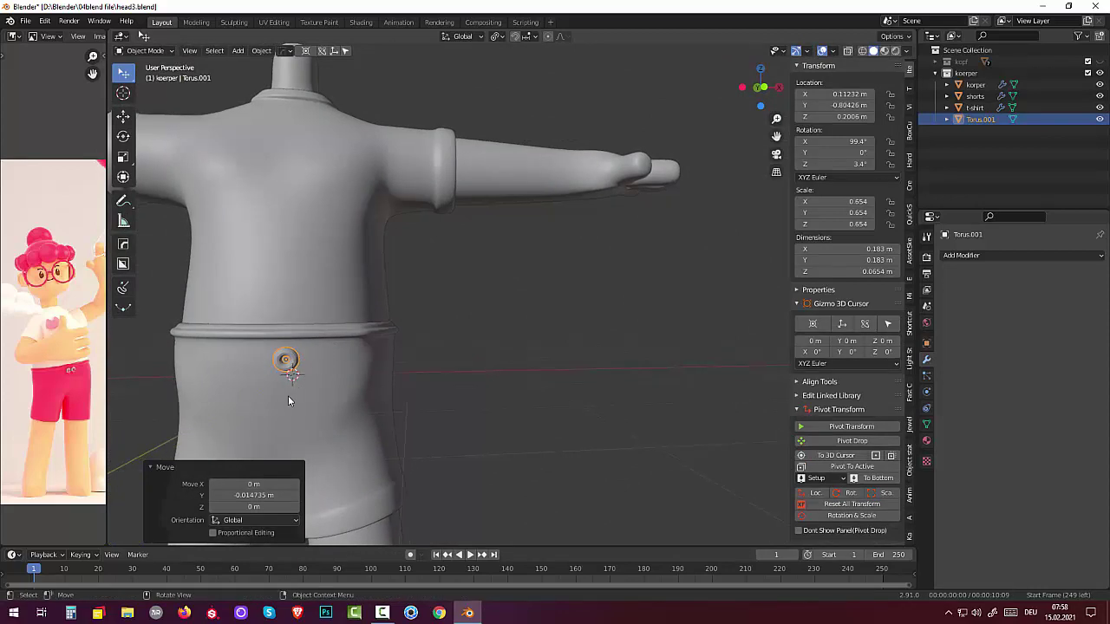
key(g)
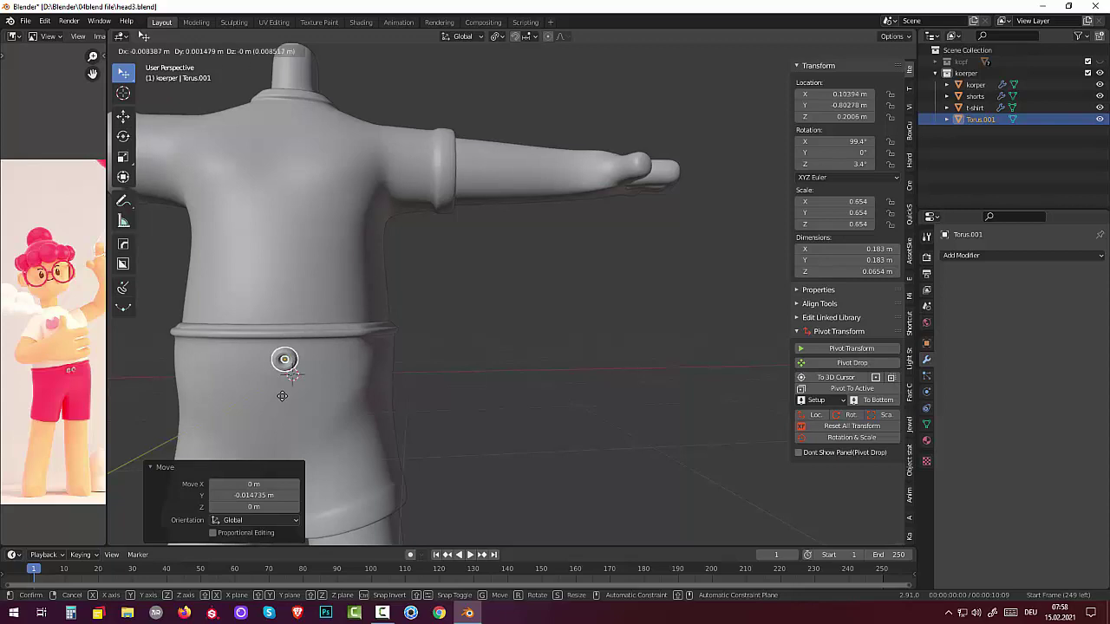
key(z)
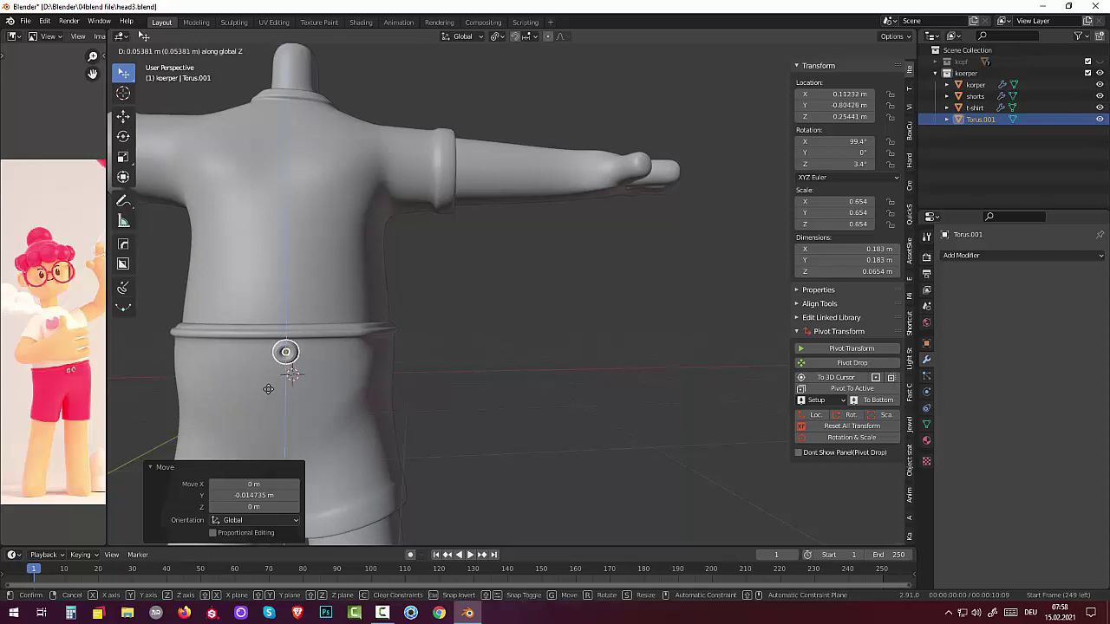
click(268, 386)
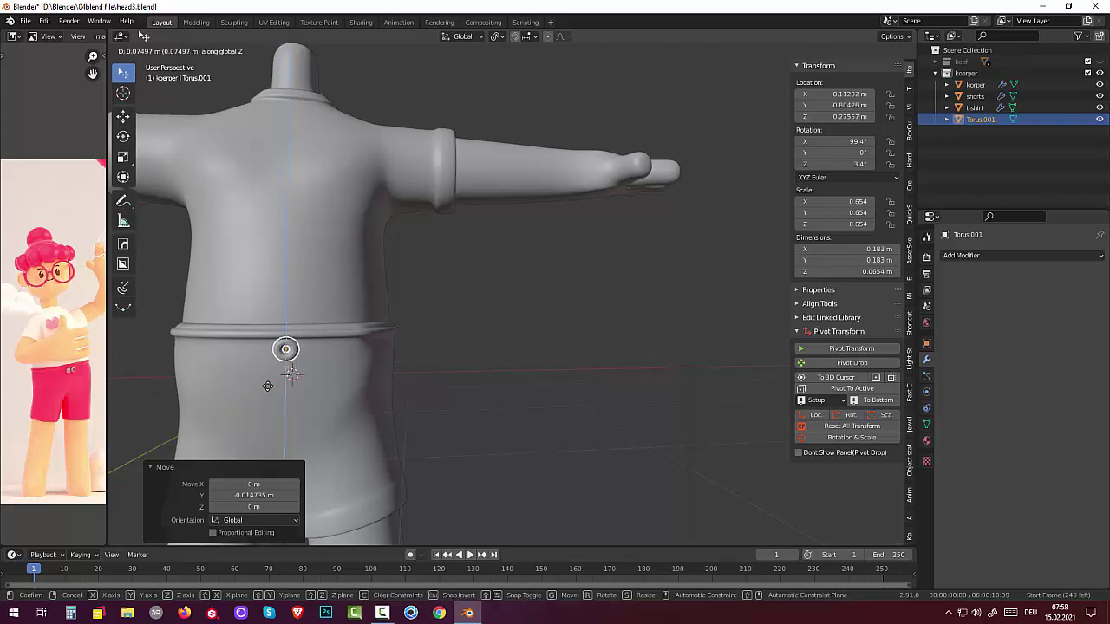
scroll(282, 392, down, 3)
middle_drag(287, 397, 286, 398)
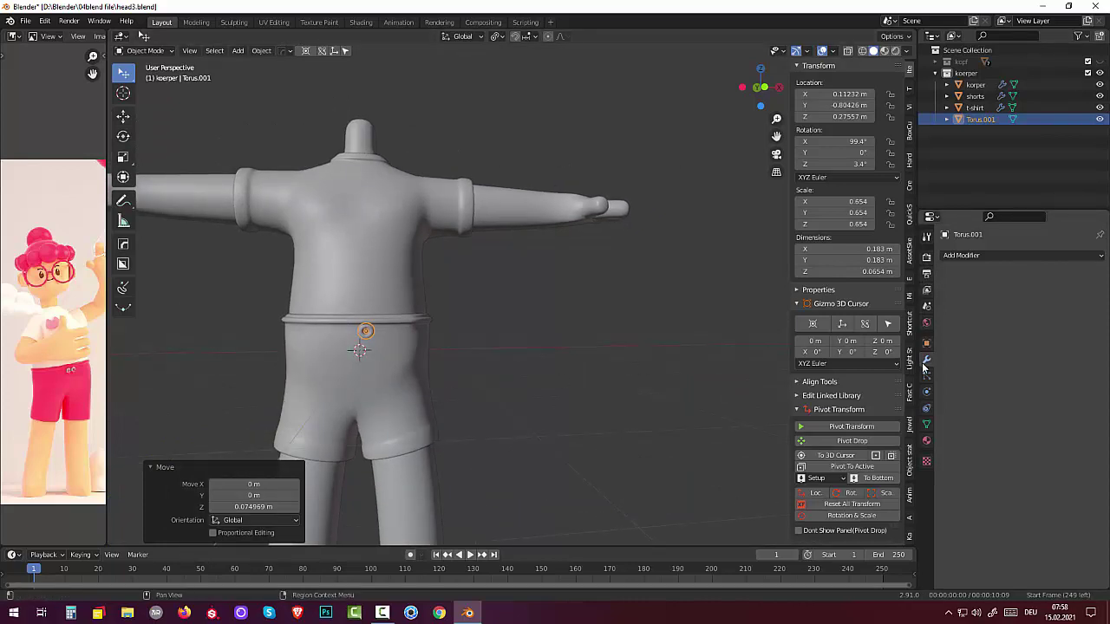
Step: Bake the button's transforms and add an X-axis Mirror modifier
click(845, 504)
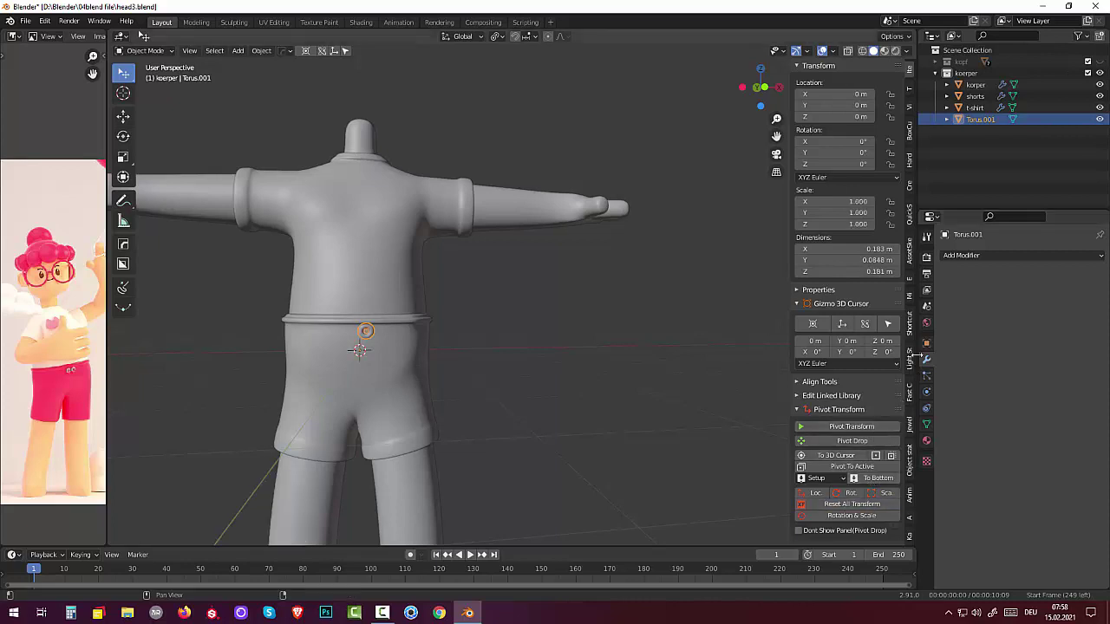
click(963, 256)
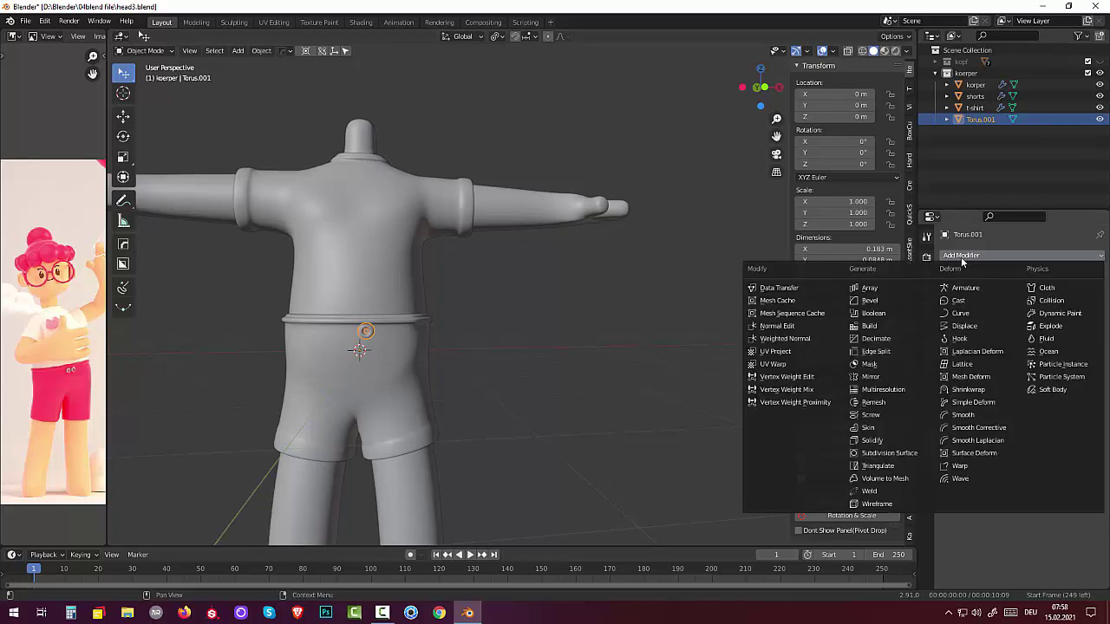
click(875, 377)
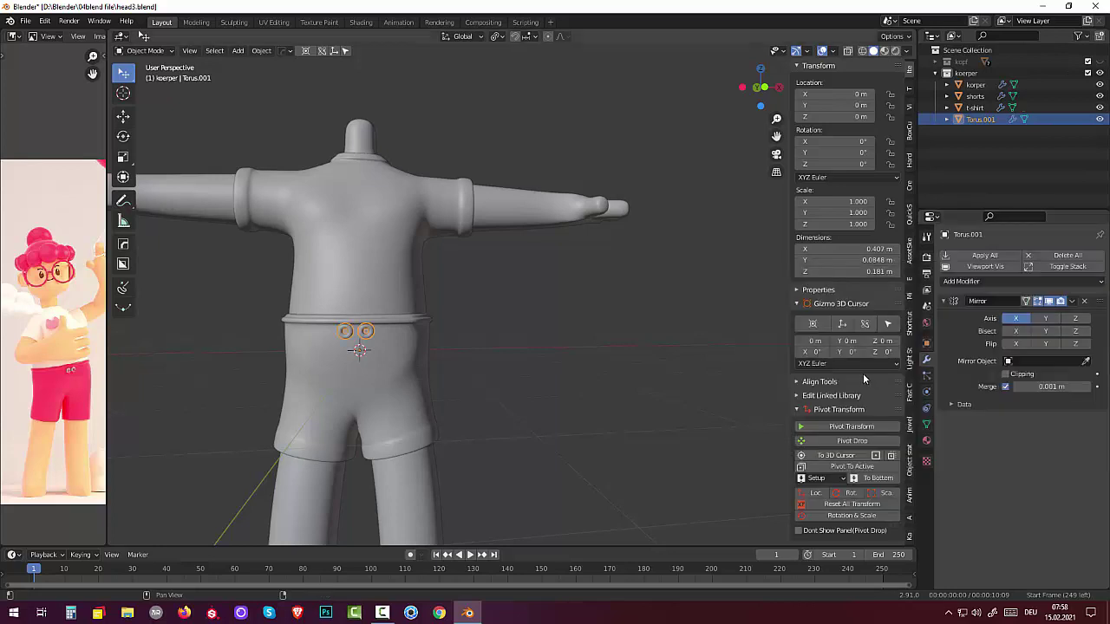
Step: Apply the Mirror modifier so the second ring button becomes permanent
click(637, 425)
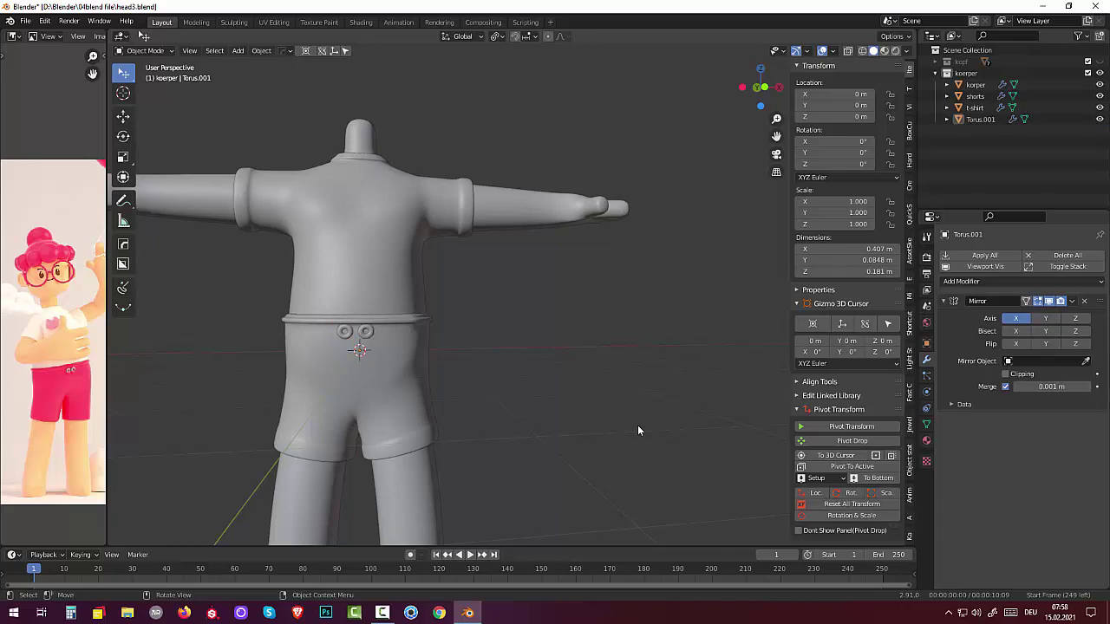
click(1072, 302)
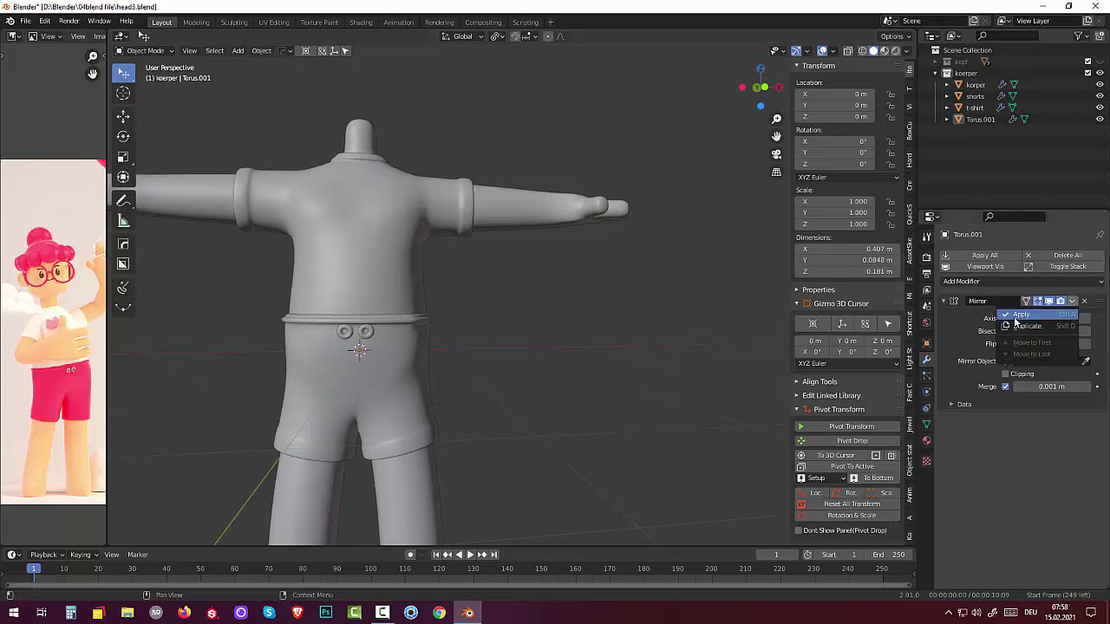
click(1032, 314)
scroll(398, 437, up, 1)
scroll(349, 418, up, 3)
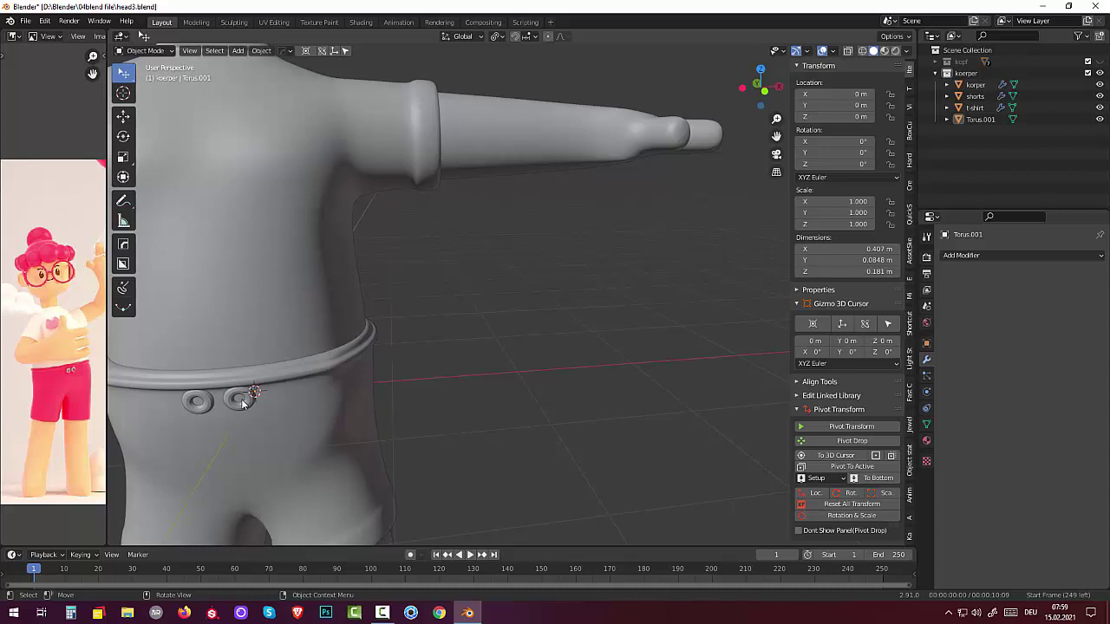
scroll(243, 403, down, 1)
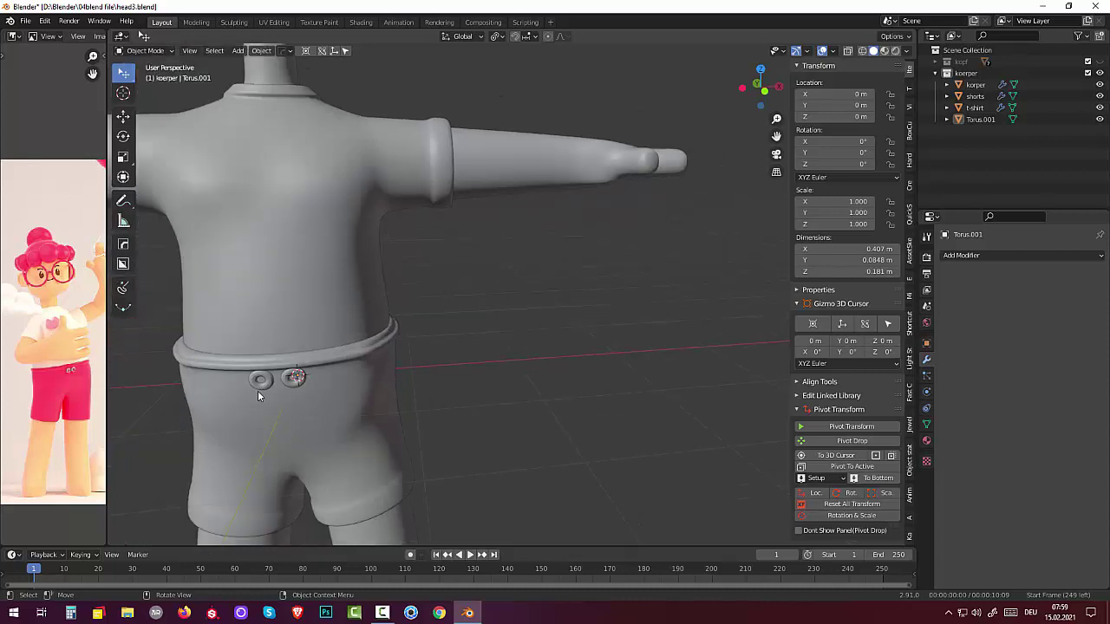
Step: Add a small ico sphere and move it forward along Y onto the shorts' front
key(shift+a)
click(550, 346)
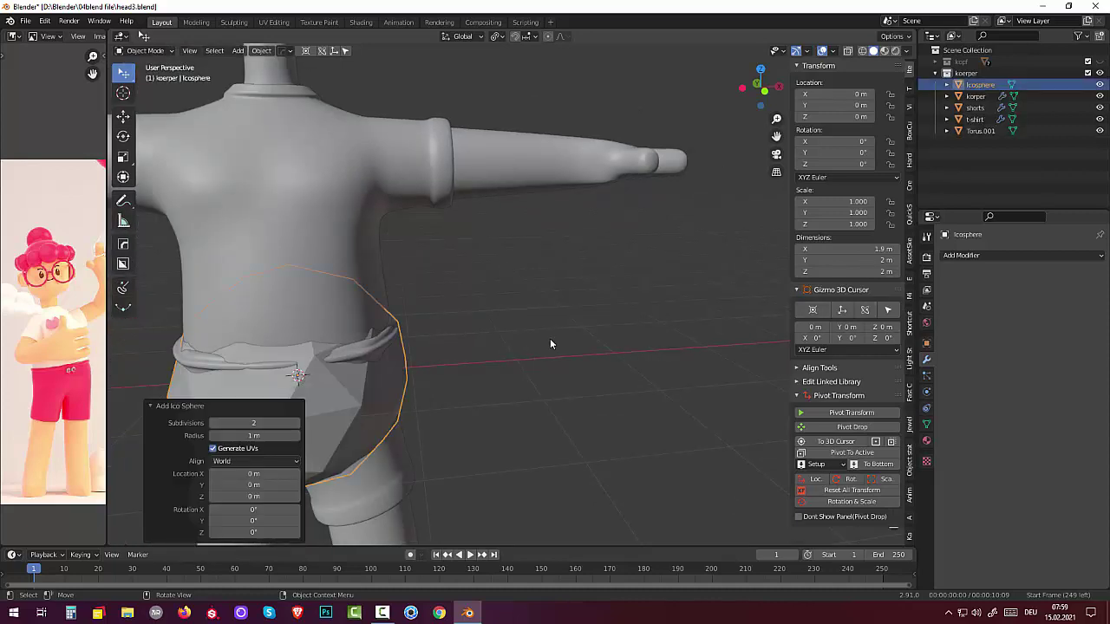
key(s)
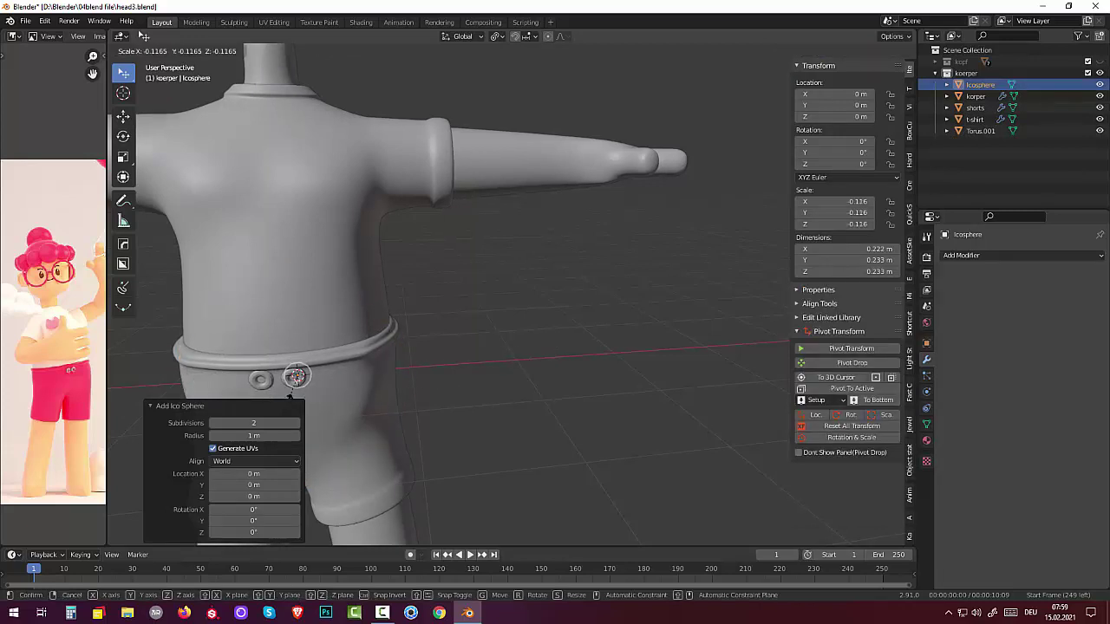
click(293, 400)
middle_drag(293, 399, 223, 430)
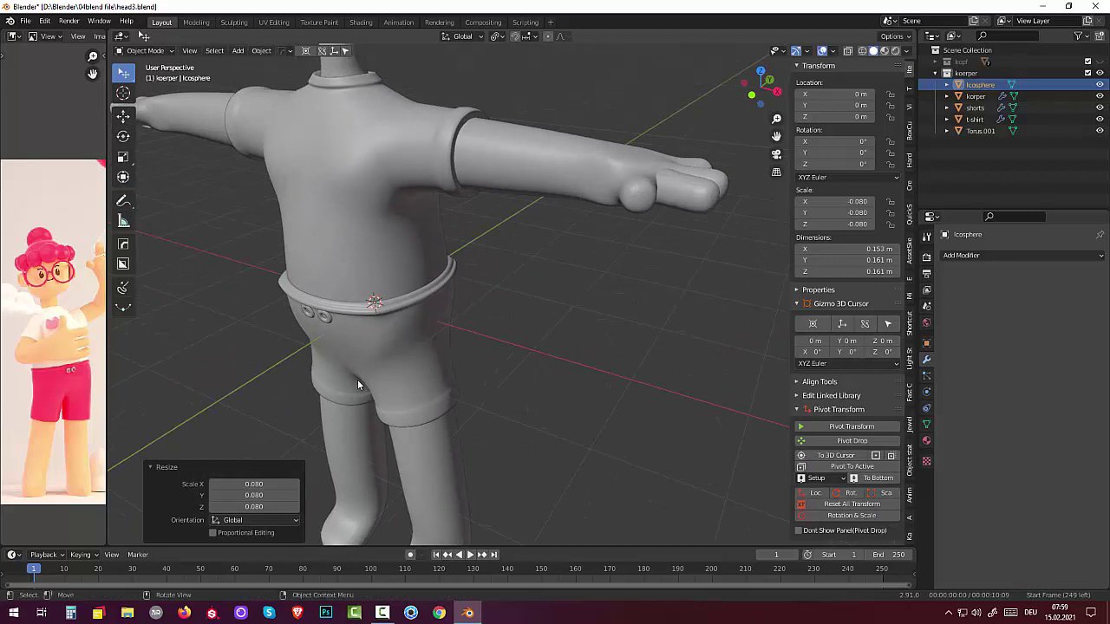
key(g)
key(y)
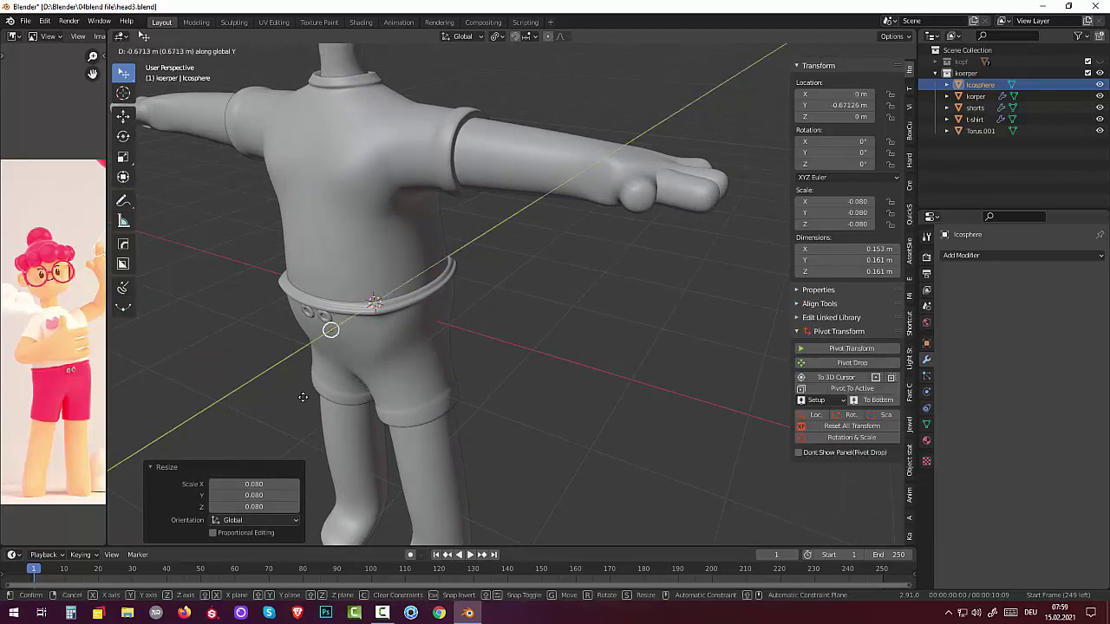
click(291, 400)
mouse_move(291, 401)
middle_down()
mouse_move(396, 355)
mouse_move(261, 433)
mouse_move(291, 386)
mouse_move(277, 379)
mouse_move(307, 406)
middle_up()
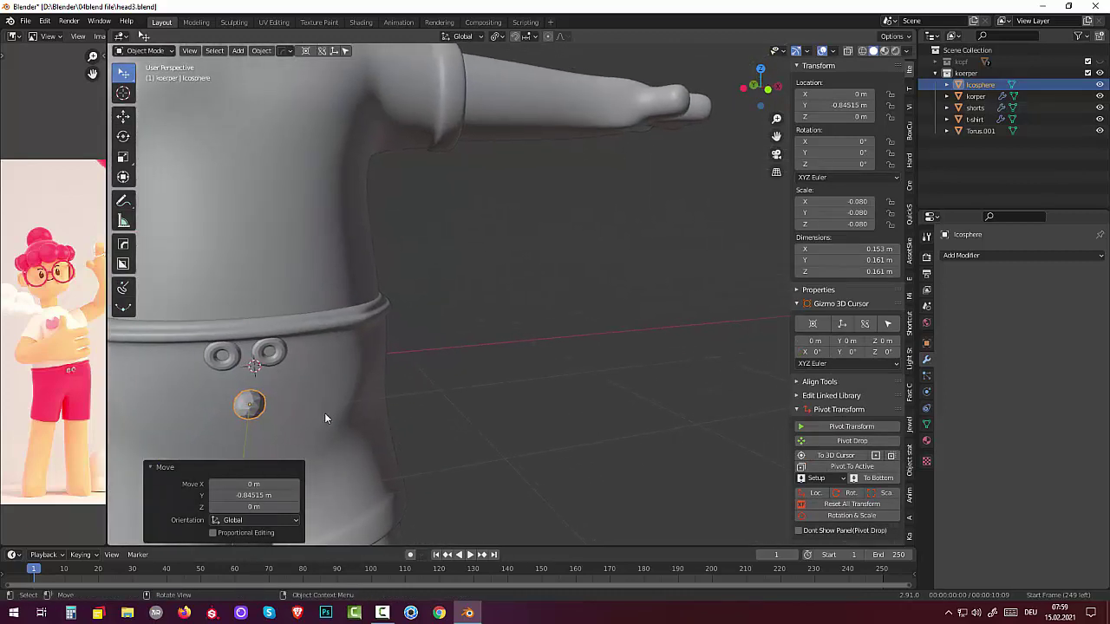
key(s)
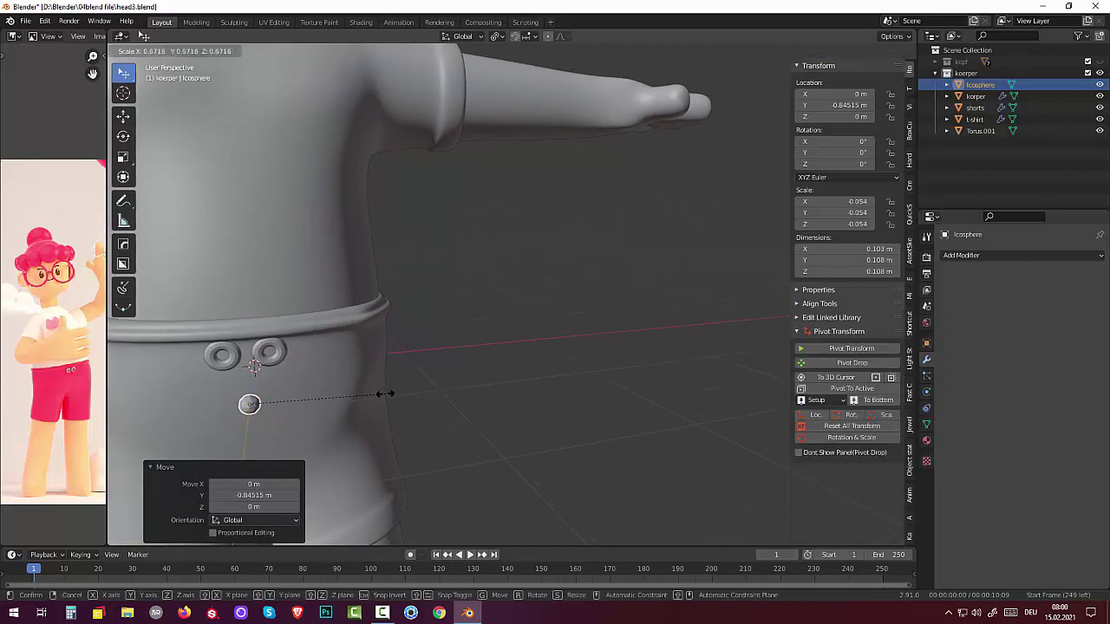
Step: Shade the two ring buttons smooth, then select the small sphere
click(401, 388)
click(279, 356)
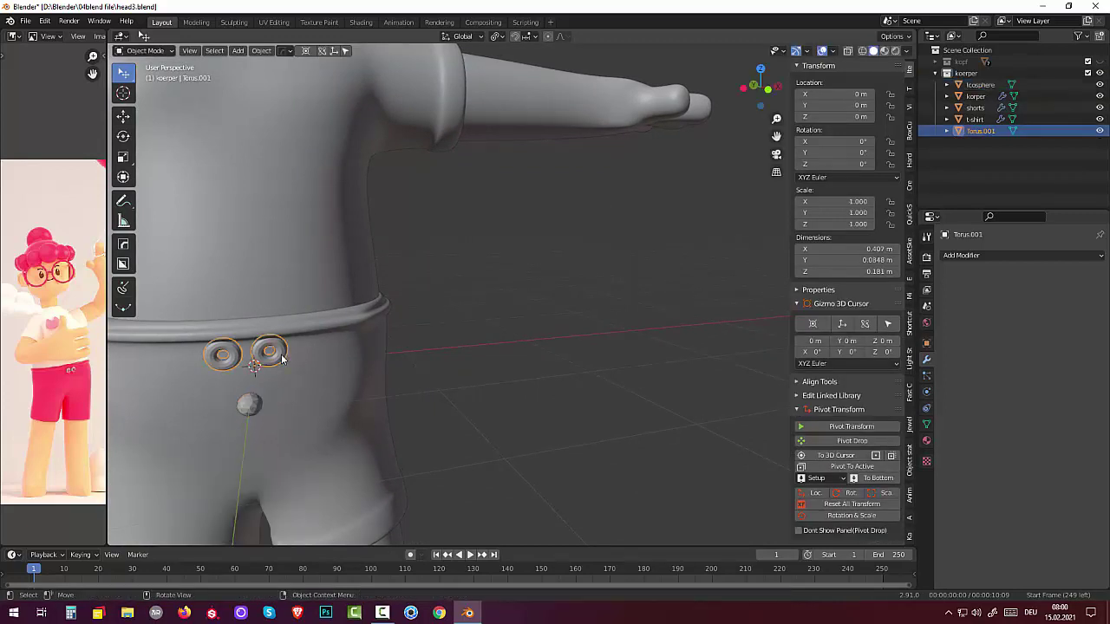
right_click(281, 356)
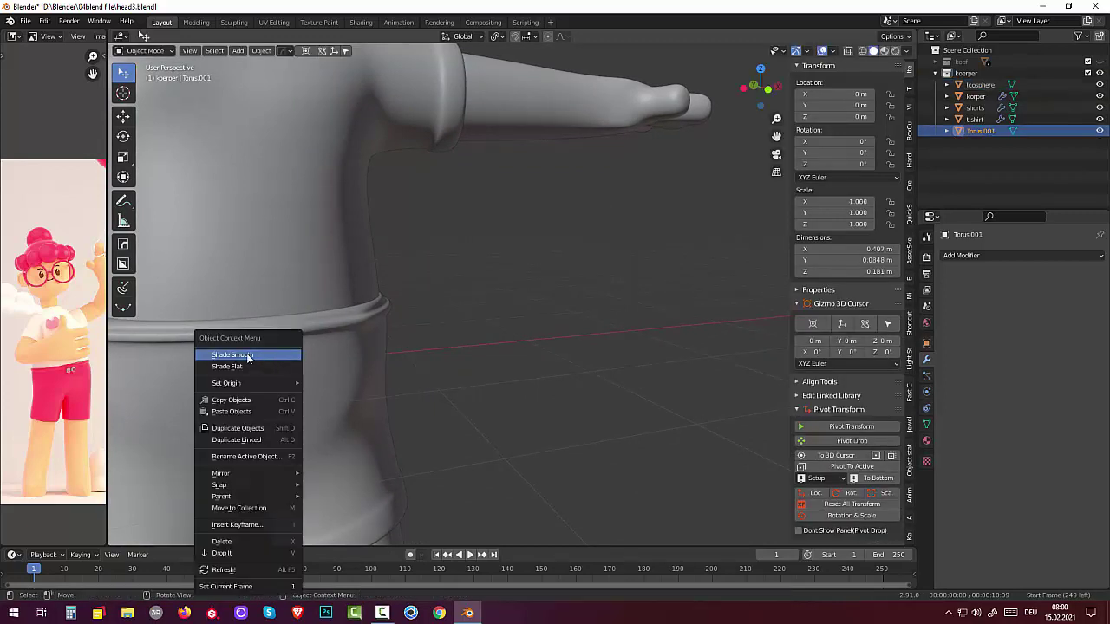
click(249, 357)
click(251, 406)
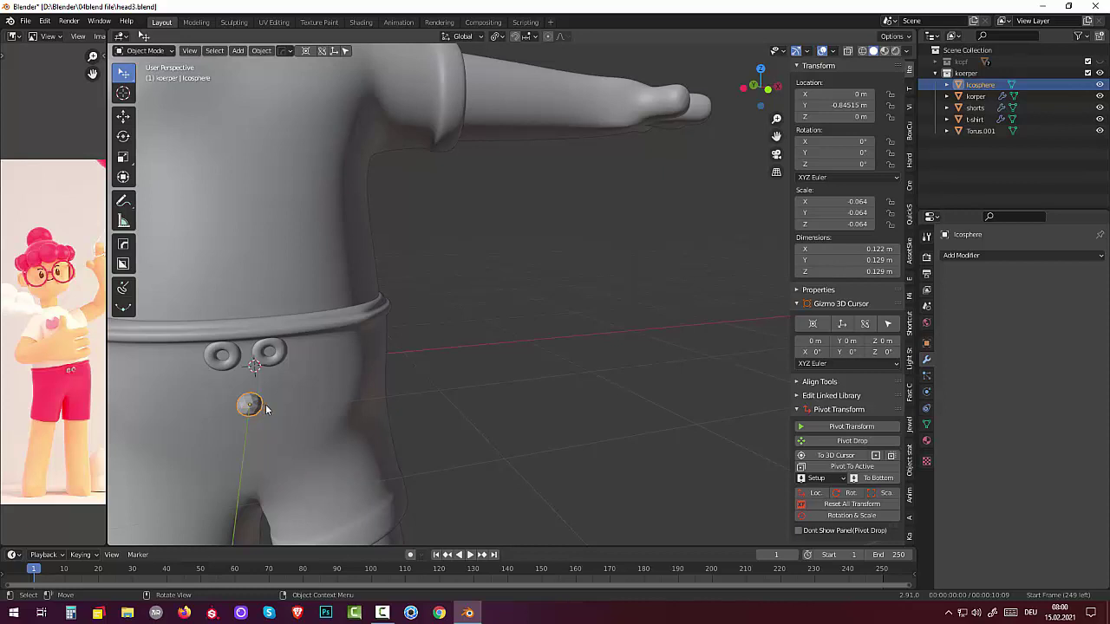
Step: In front view, move the small sphere into the right ring
key(KP_1)
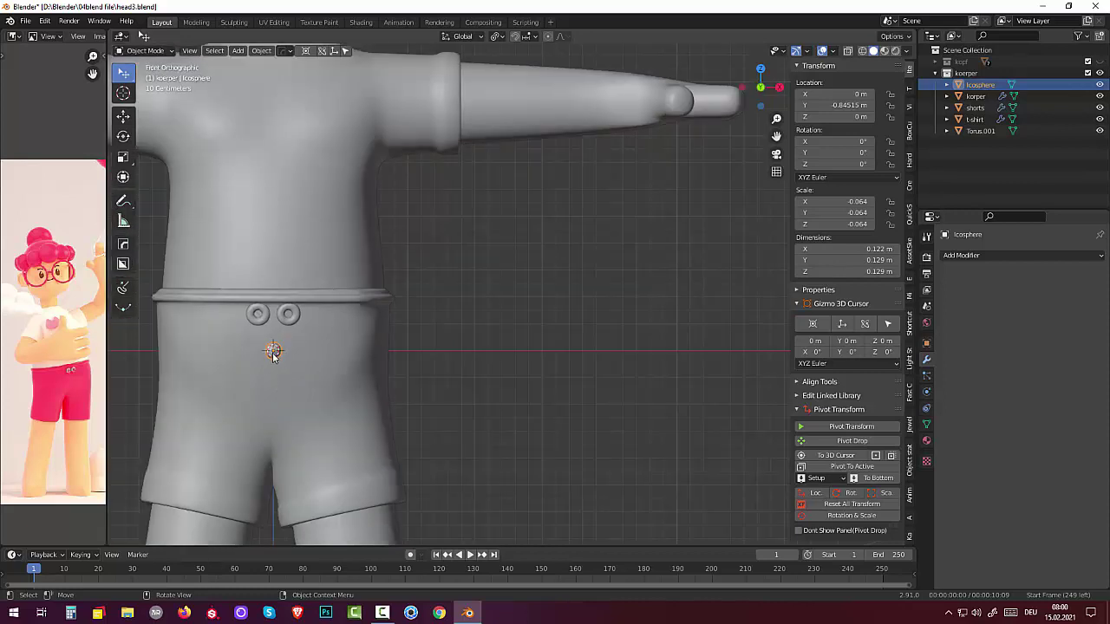
key(g)
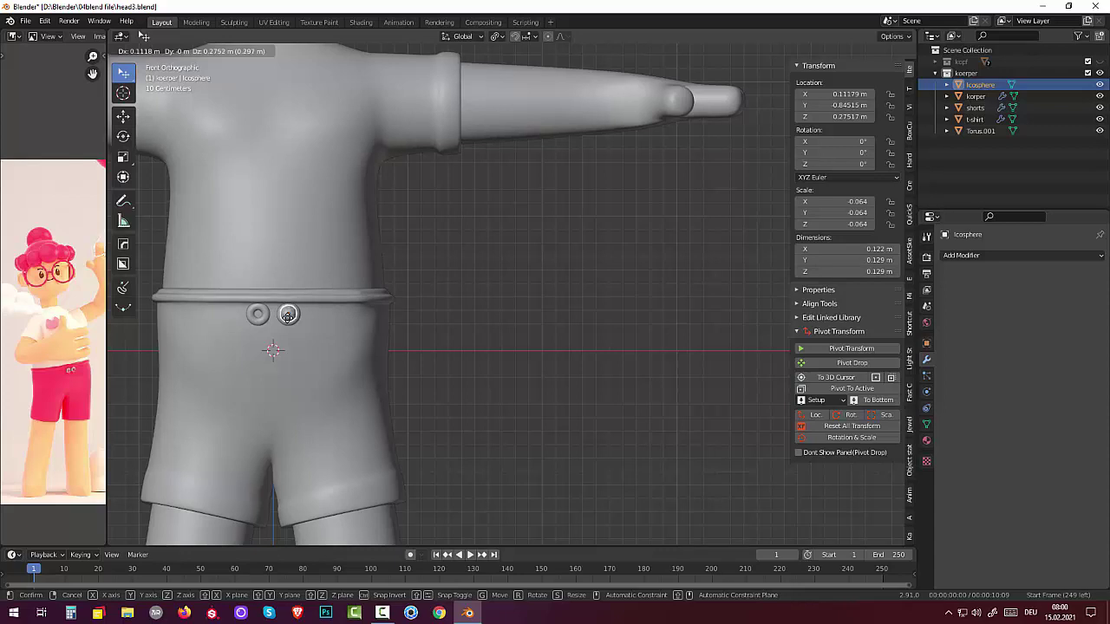
click(288, 320)
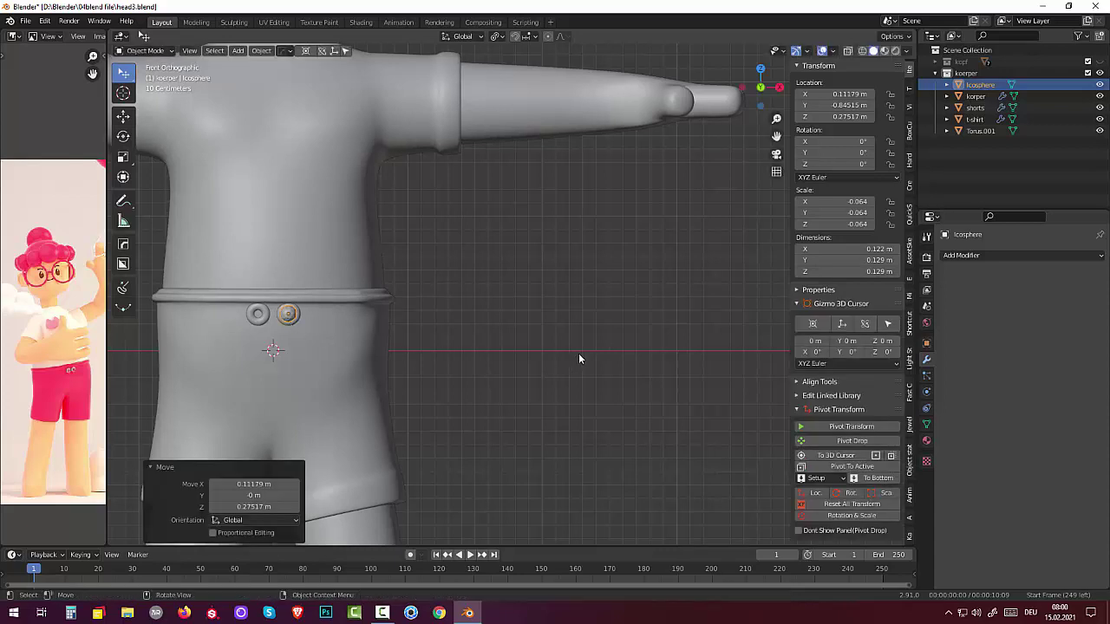
Step: Shrink the sphere in two passes to about 0.09 m so it fills the ring
key(s)
click(522, 349)
mouse_move(522, 348)
middle_down()
mouse_move(422, 380)
mouse_move(331, 296)
middle_up()
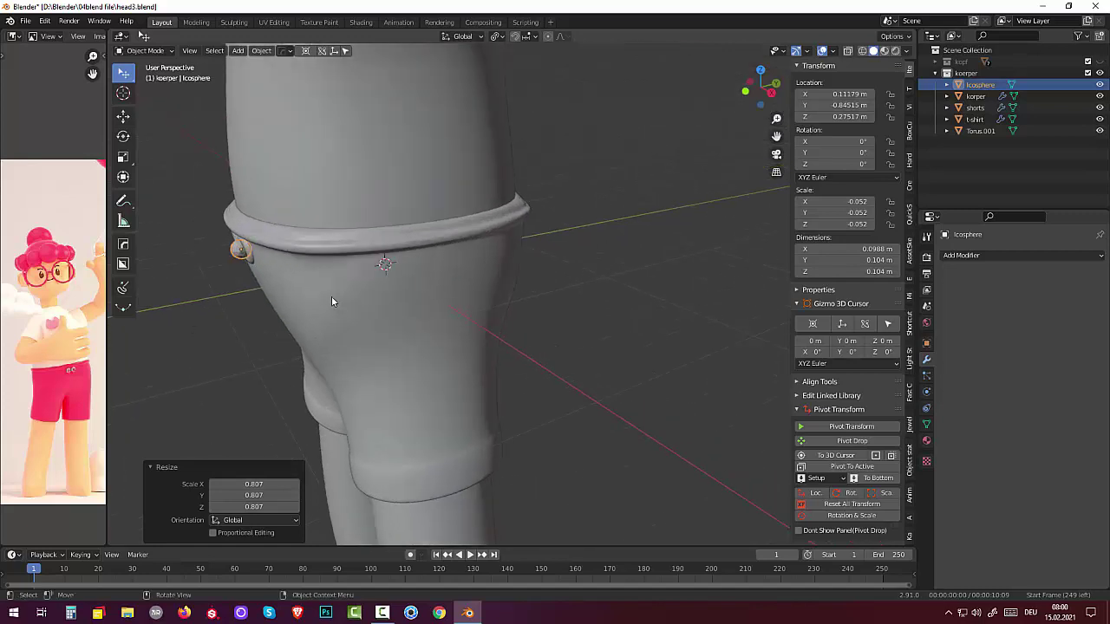
scroll(332, 277, up, 2)
scroll(340, 254, up, 2)
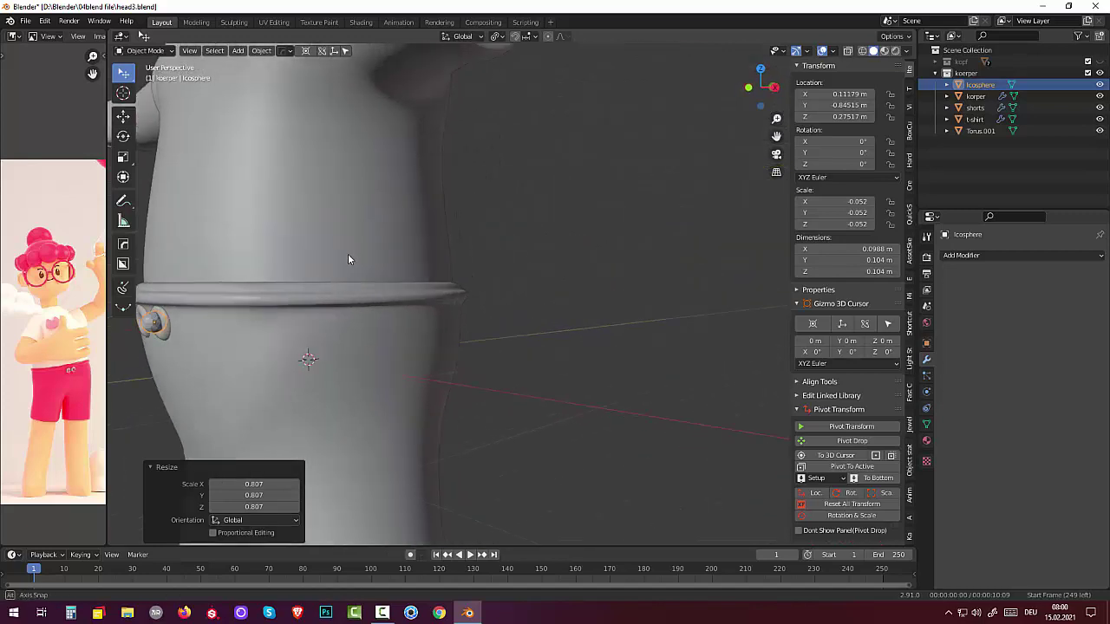
scroll(348, 253, down, 3)
scroll(346, 261, down, 2)
middle_drag(346, 261, 422, 259)
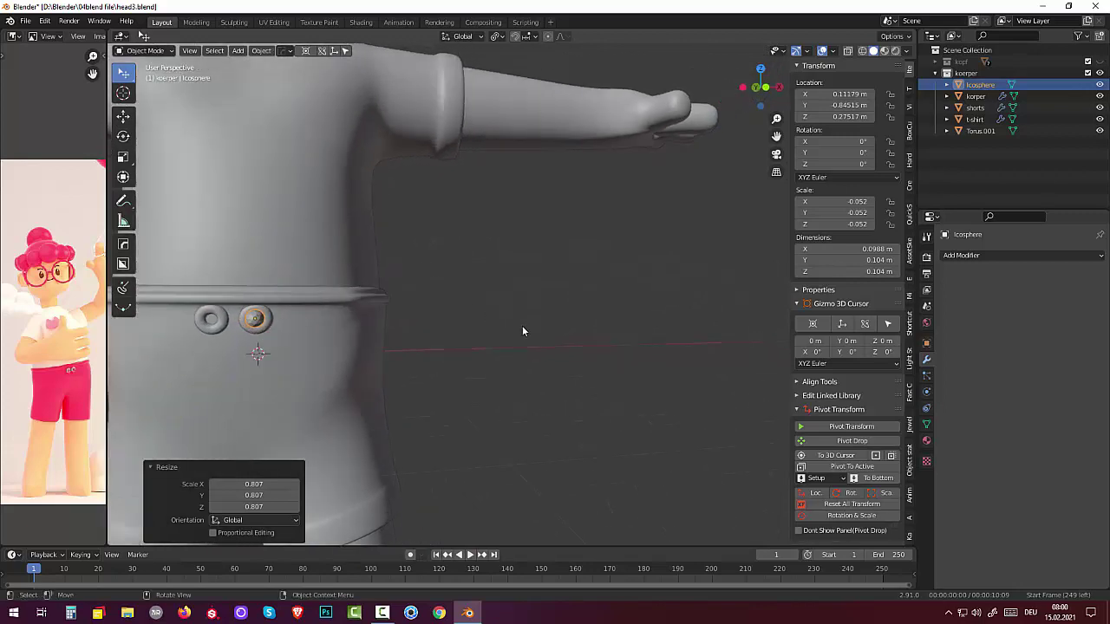
key(s)
click(499, 330)
Step: Add a Subdivision Surface modifier to the icosphere and apply it into the mesh
click(959, 256)
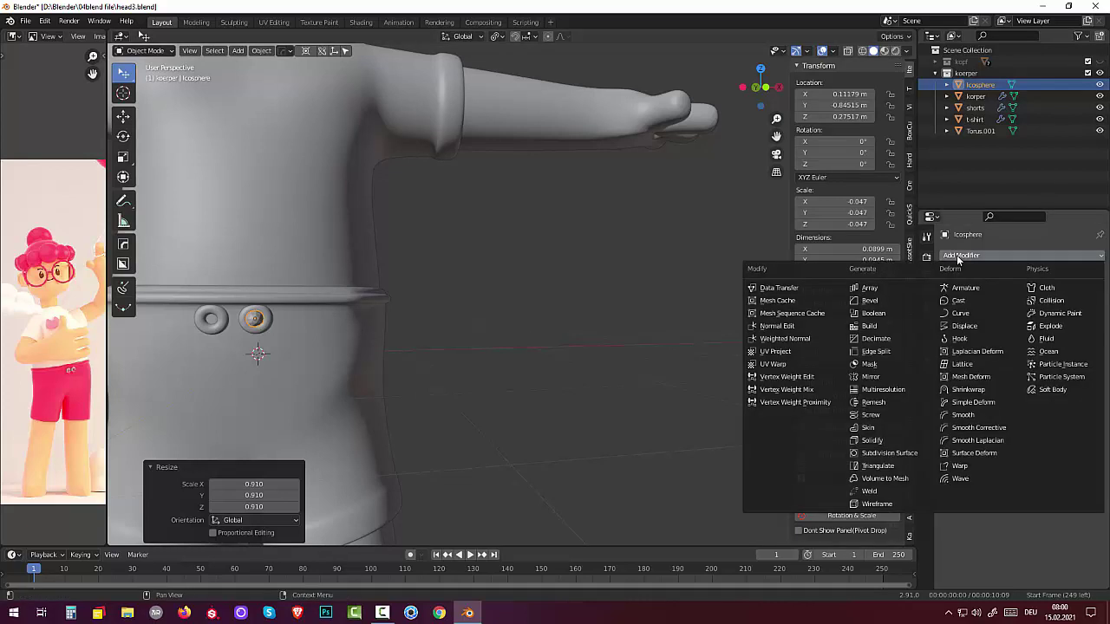
click(876, 454)
scroll(225, 356, up, 2)
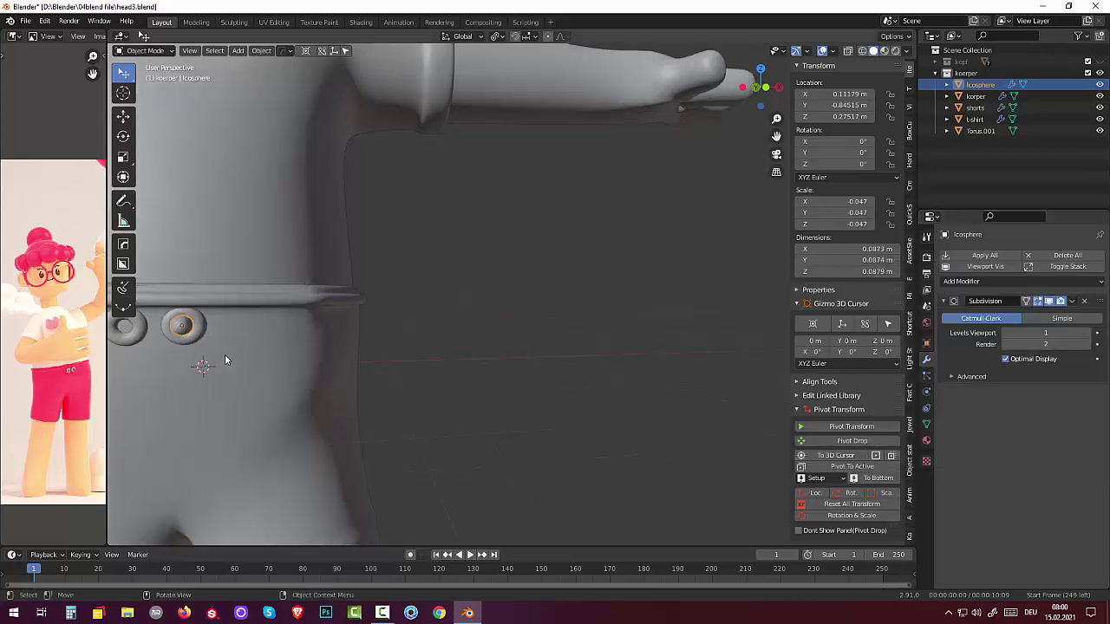
scroll(225, 355, up, 1)
scroll(225, 353, down, 3)
scroll(389, 359, up, 1)
scroll(389, 359, up, 1)
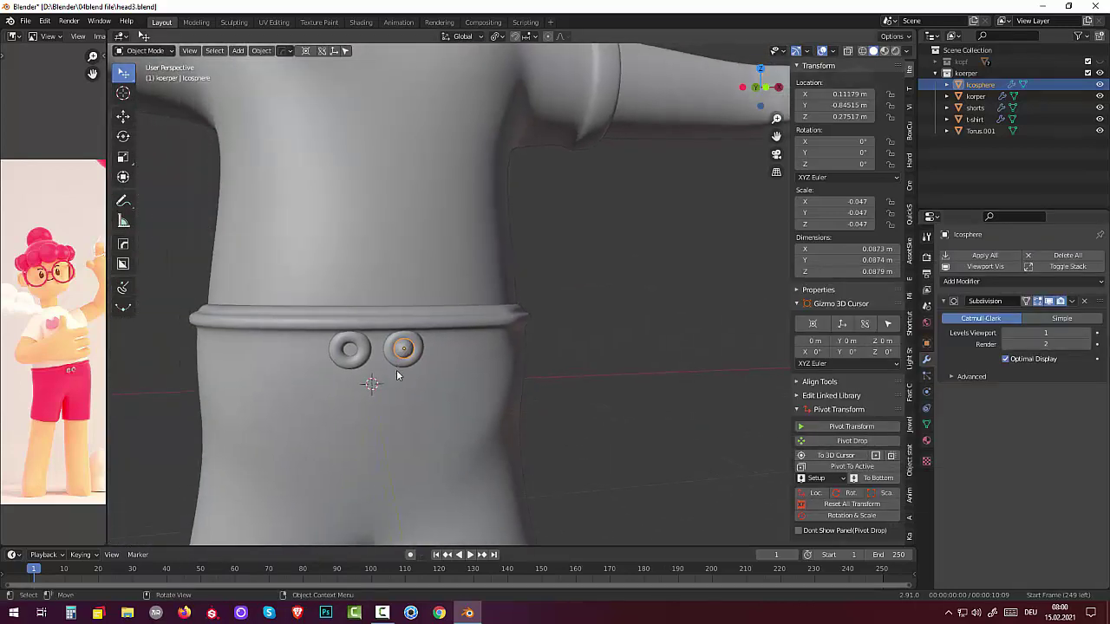
scroll(396, 369, up, 1)
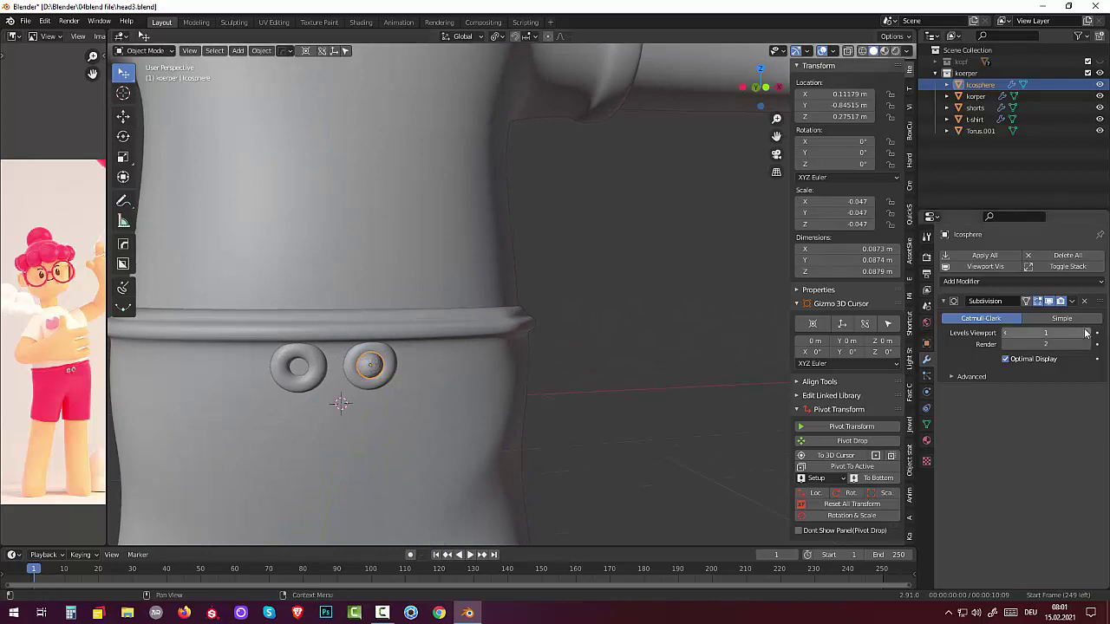
click(1072, 301)
click(1032, 314)
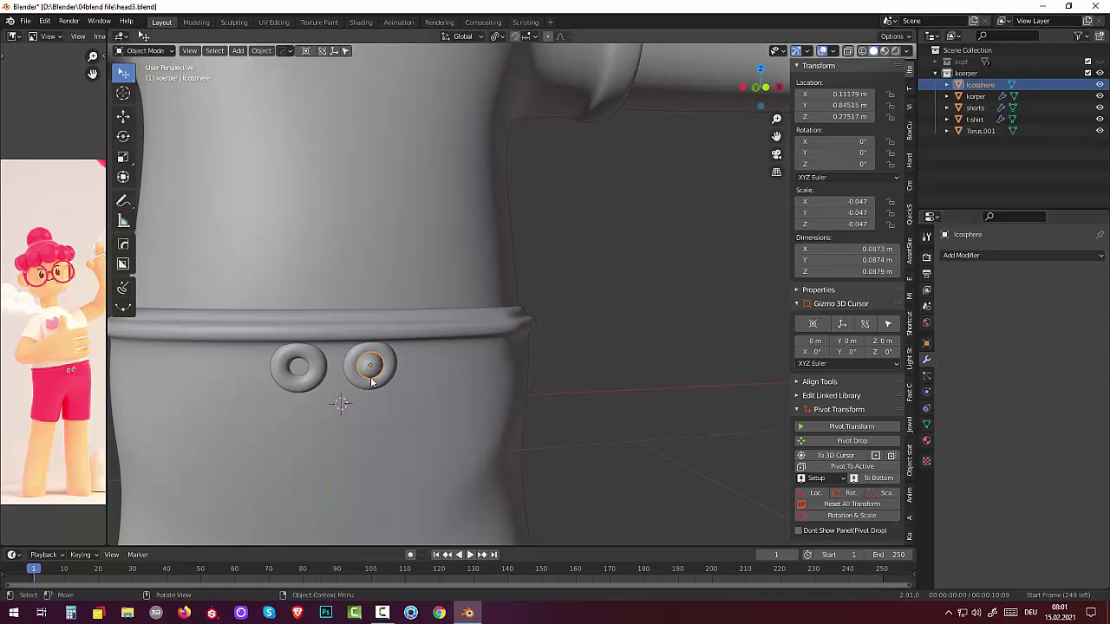
Step: Bake the sphere's location and scale, then add an X-axis Mirror to copy it into the left ring
click(956, 260)
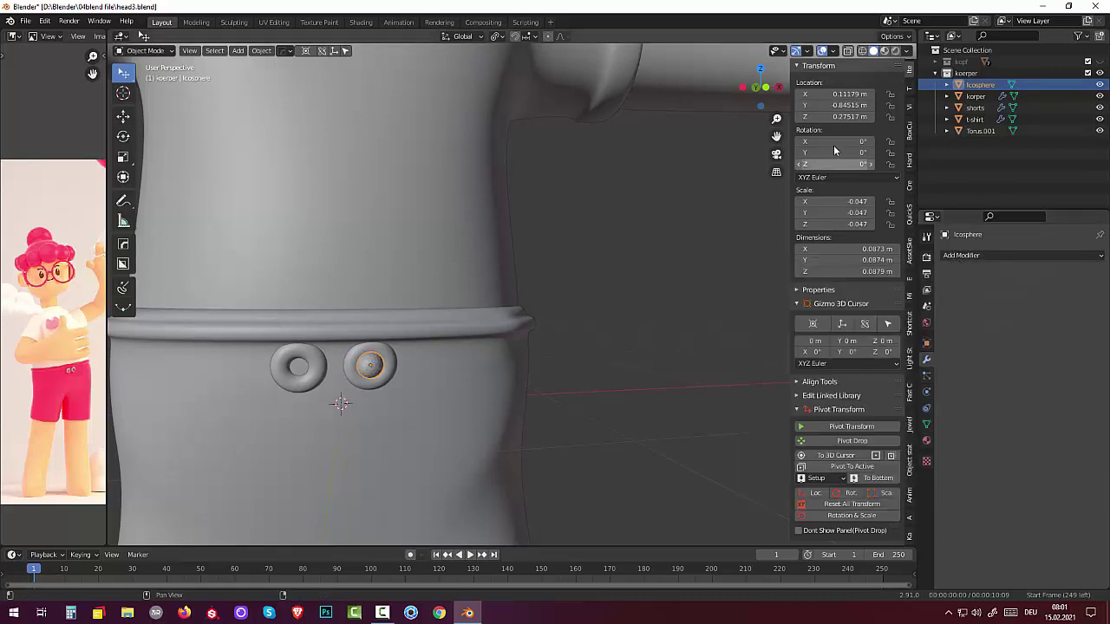
click(873, 507)
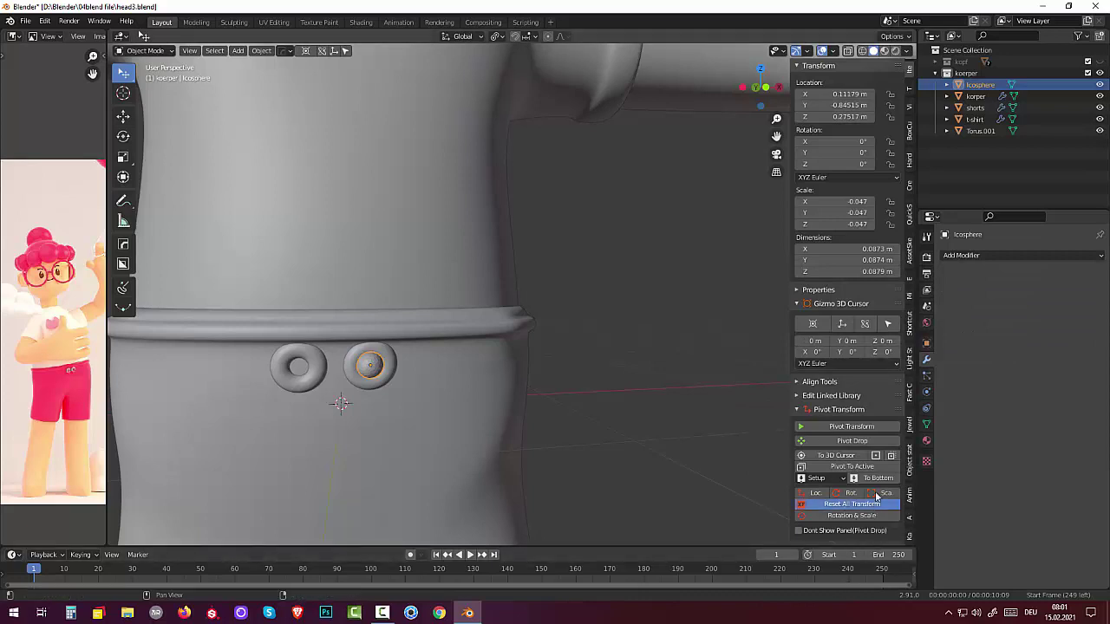
click(1015, 255)
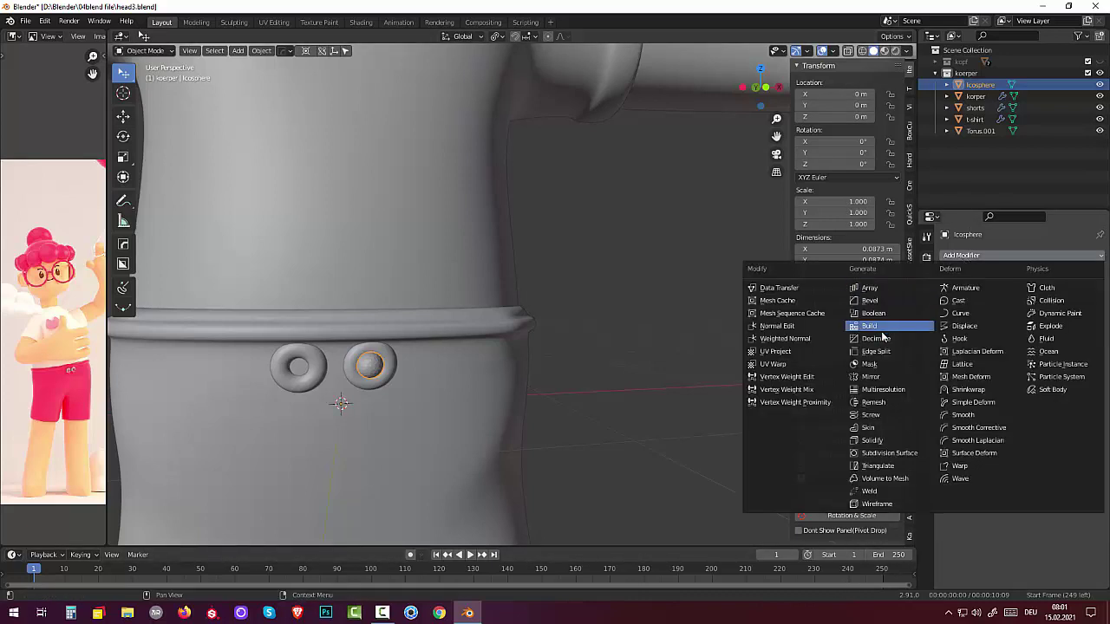
click(876, 376)
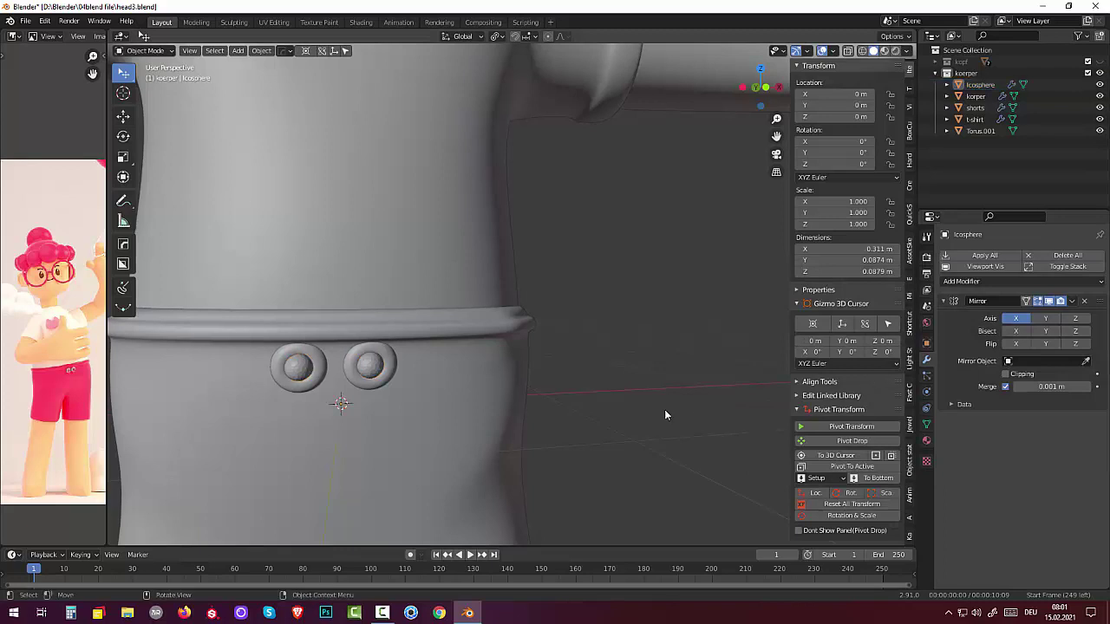
scroll(664, 411, down, 3)
scroll(665, 414, down, 3)
scroll(665, 414, down, 2)
scroll(664, 420, down, 1)
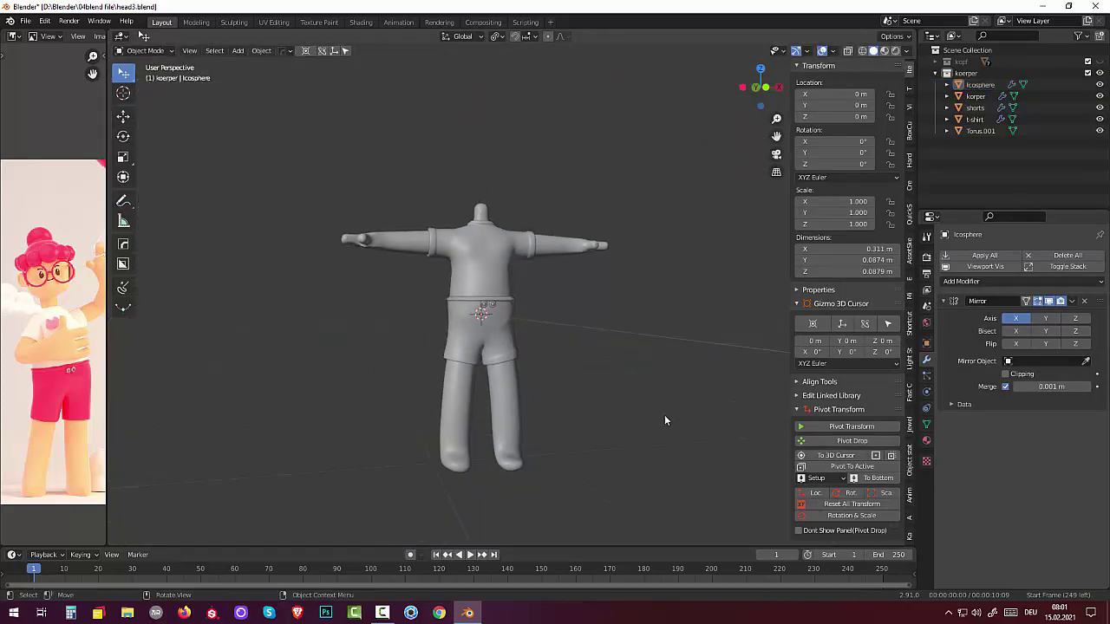
mouse_move(629, 393)
middle_down()
mouse_move(600, 404)
mouse_move(606, 418)
middle_up()
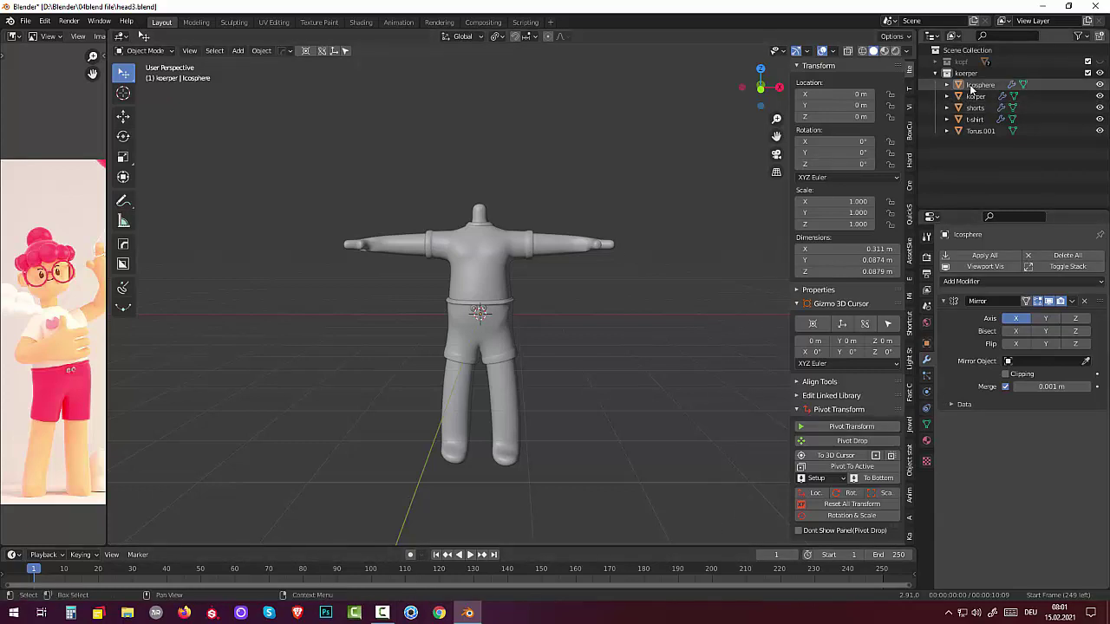
Step: Collapse the koerper collection and enable the kopf collection so the head appears
click(947, 72)
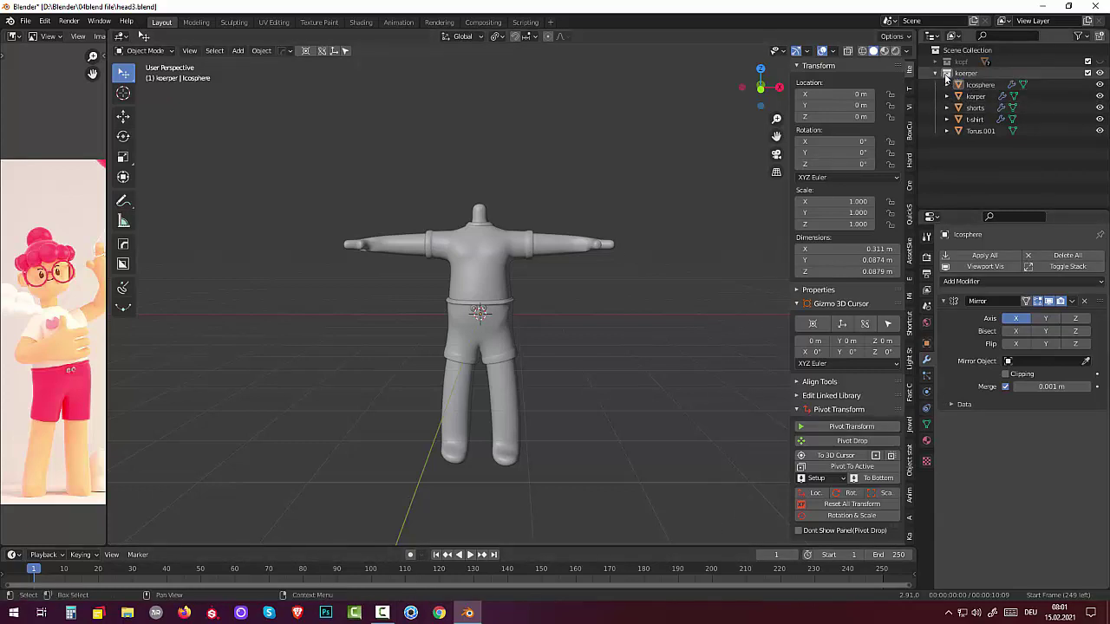
click(1098, 64)
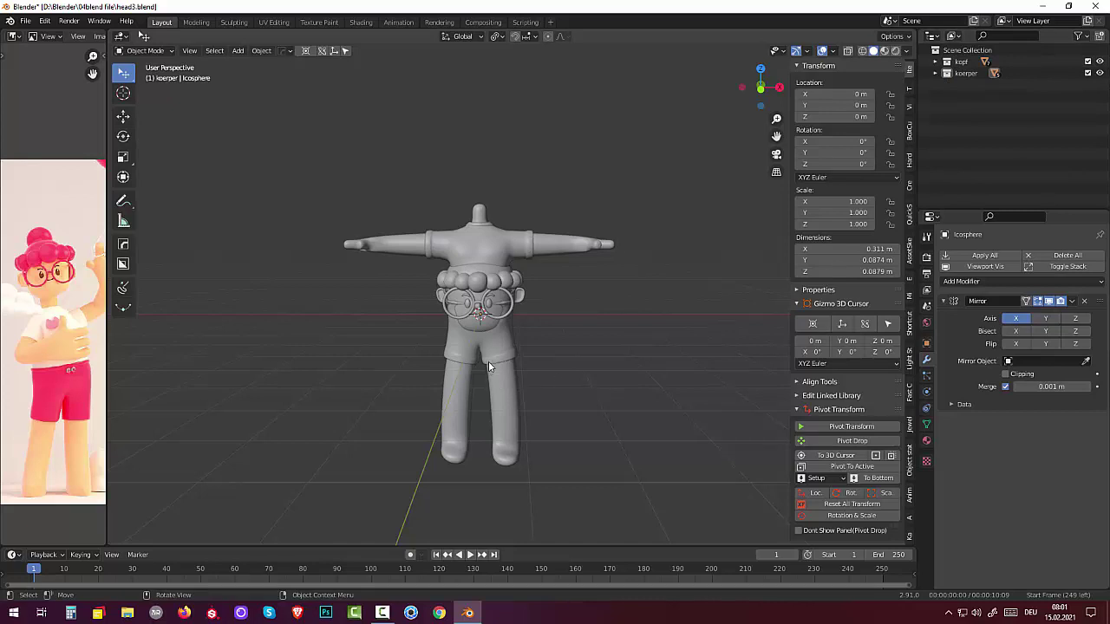
Step: Hide the body and box-select every part of the head
click(484, 325)
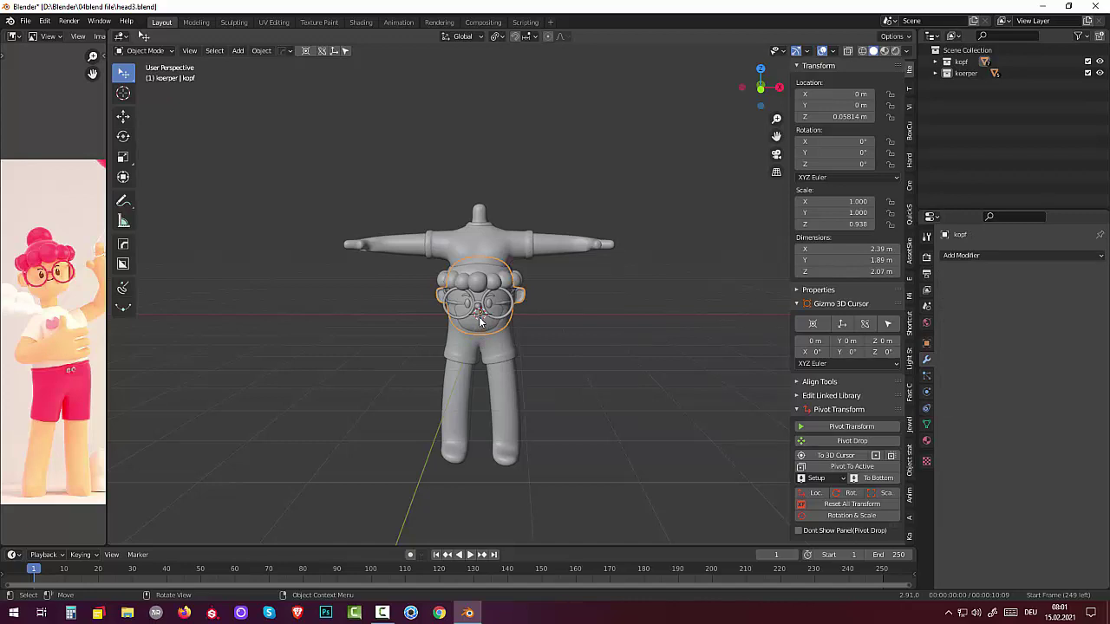
click(1100, 74)
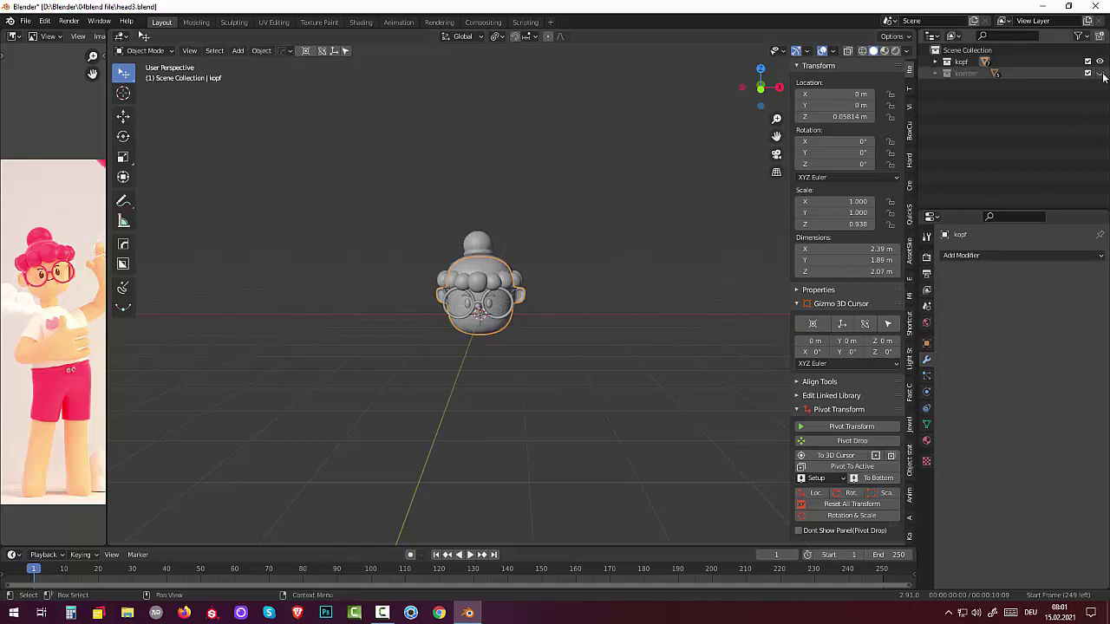
click(562, 372)
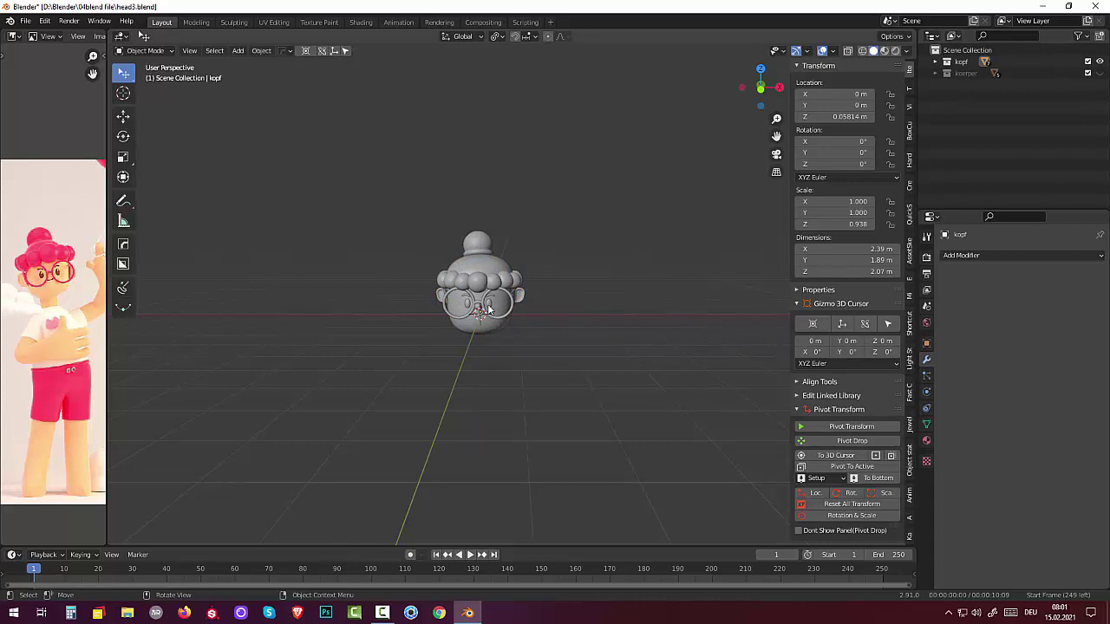
key(b)
drag(420, 199, 482, 325)
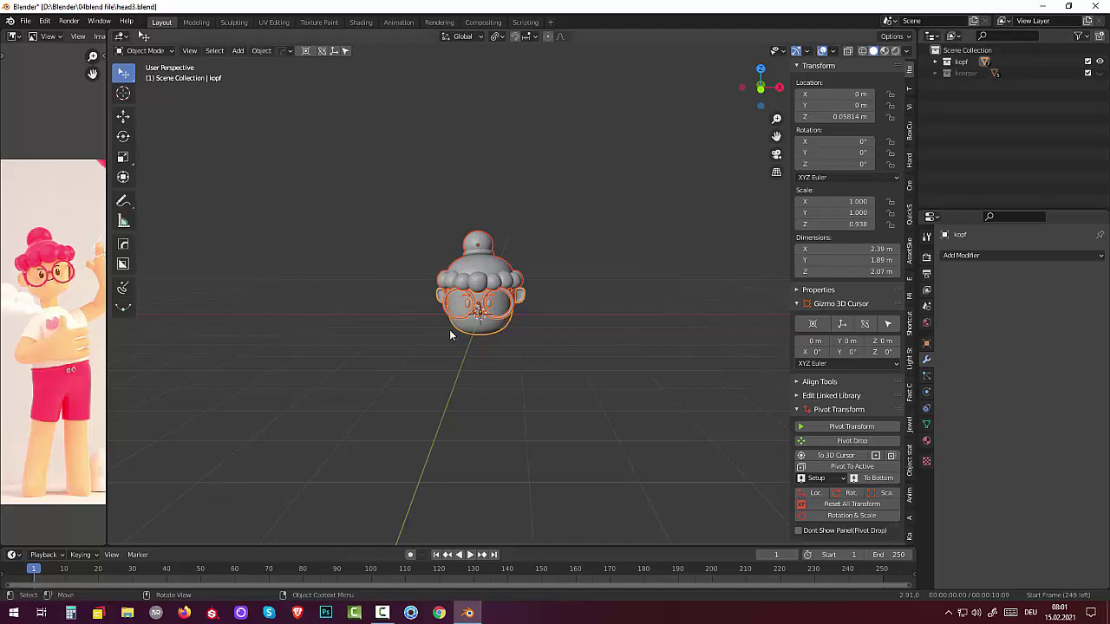
Step: Raise the head straight up along Z and show the 'koerper' body again below it
key(g)
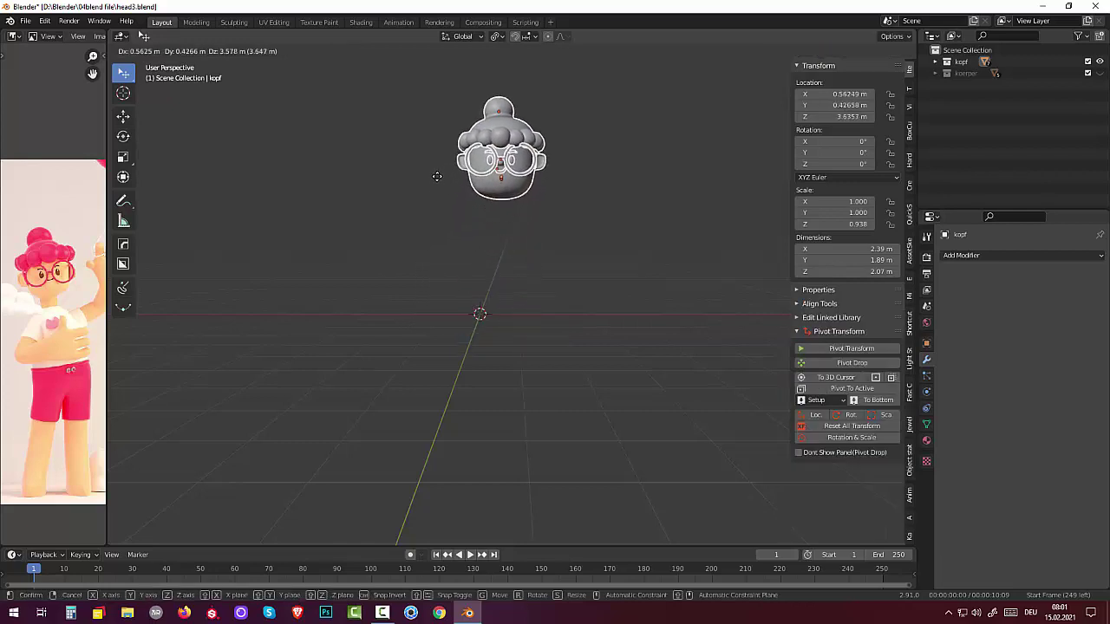
key(z)
click(596, 175)
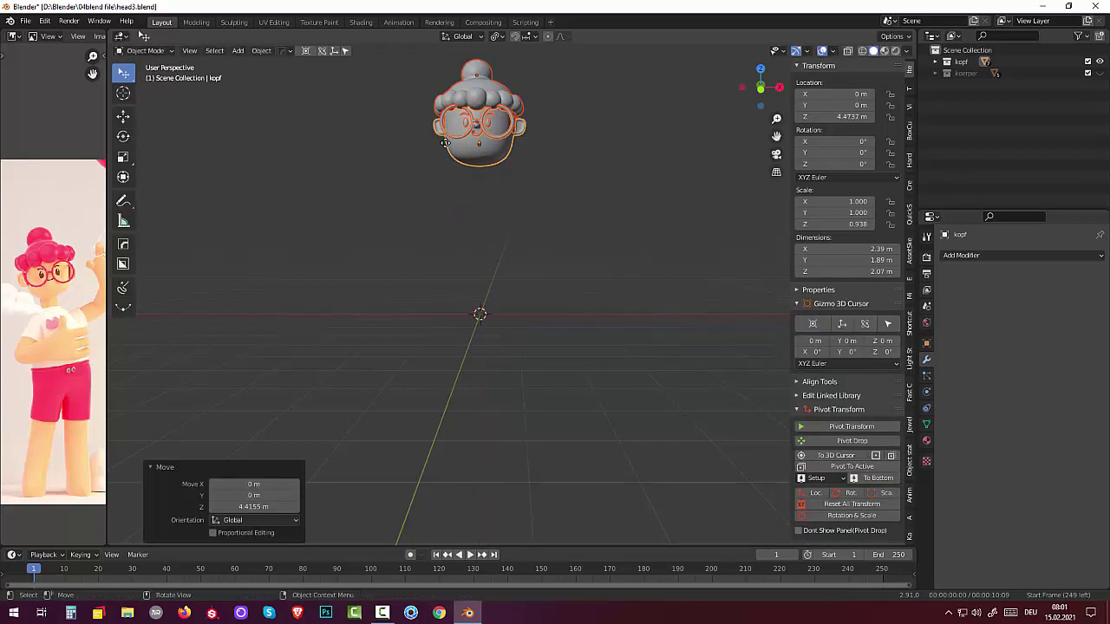
scroll(596, 175, down, 3)
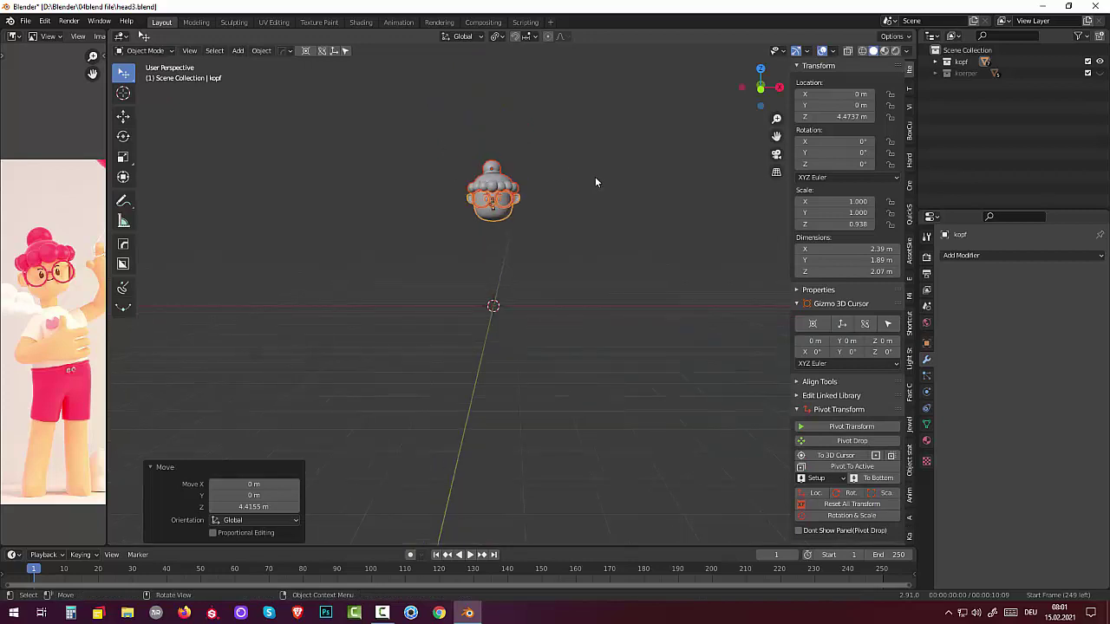
click(1100, 73)
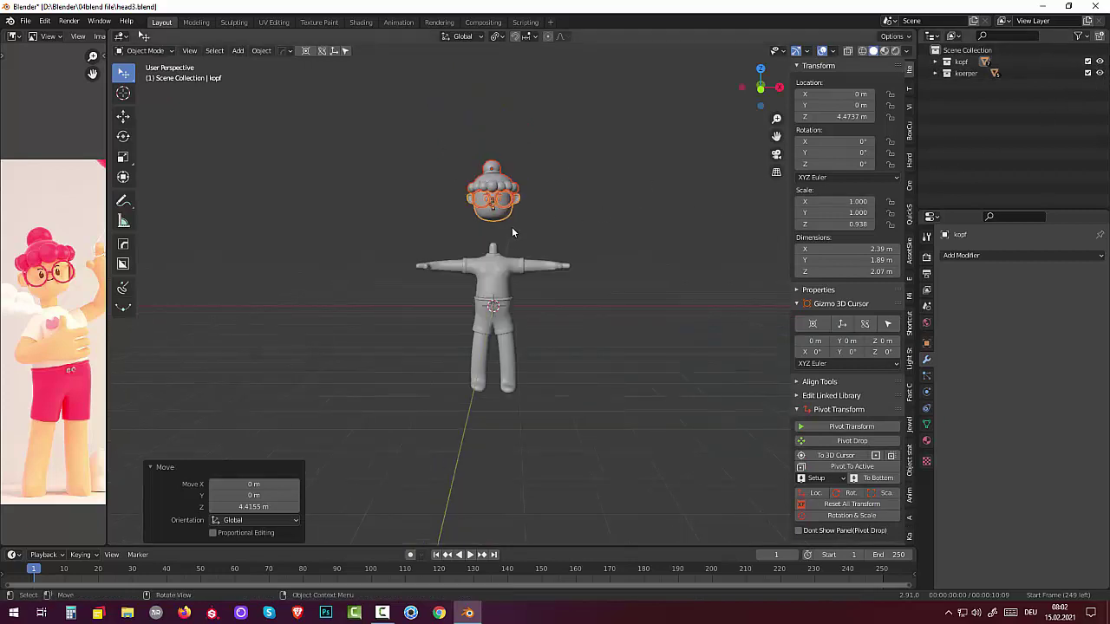
Step: In front view, lower the head 1.1714 m to Z 3.3023 m onto the neck
key(KP_1)
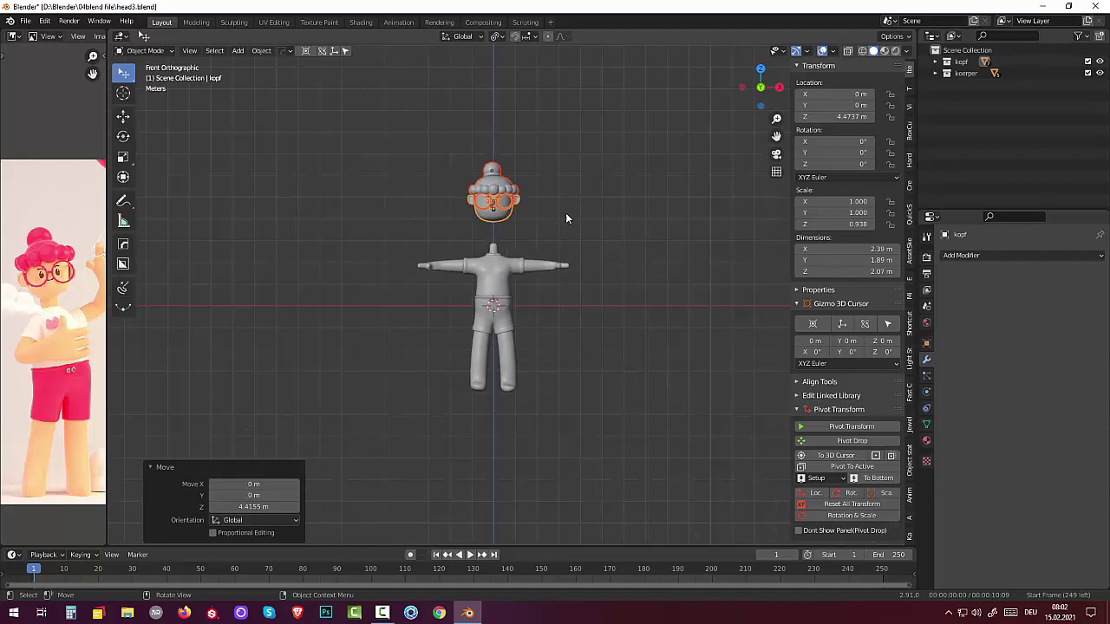
key(g)
key(z)
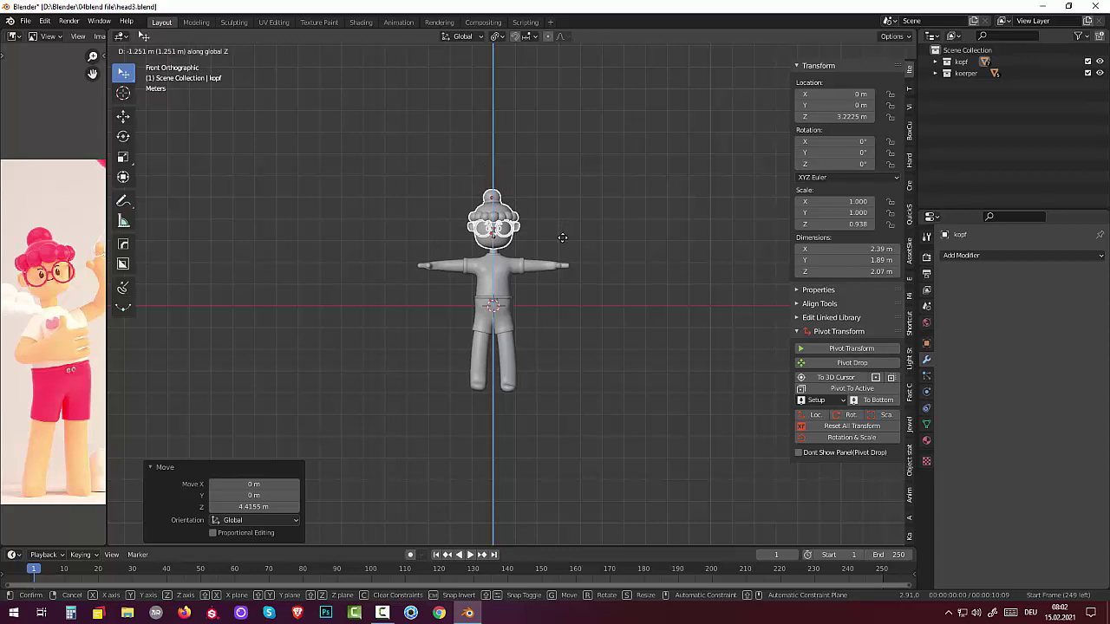
click(561, 235)
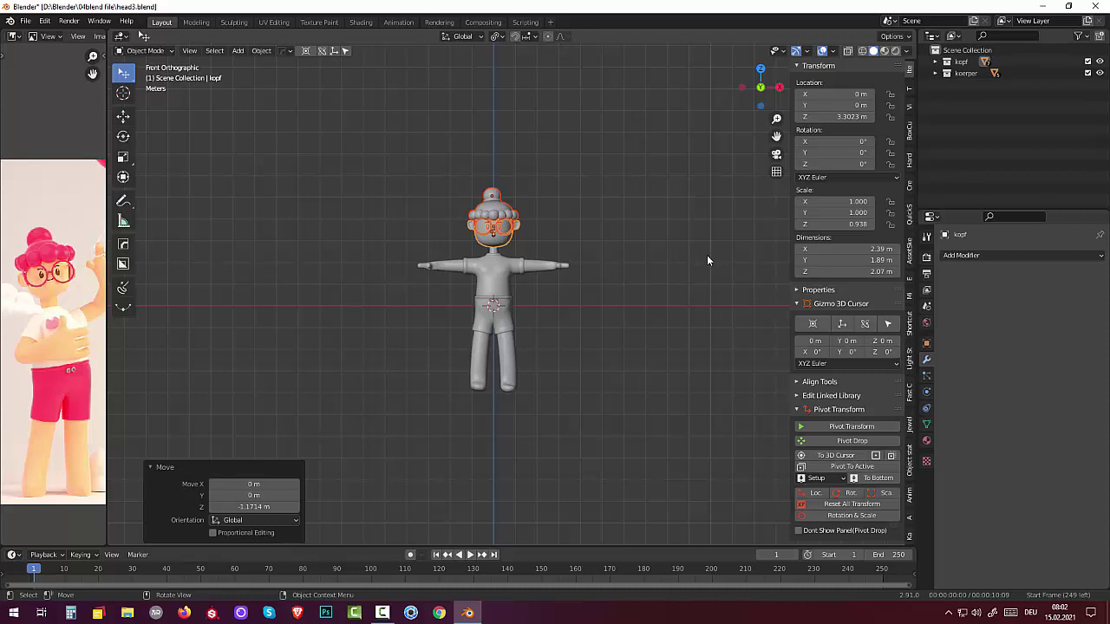
key(s)
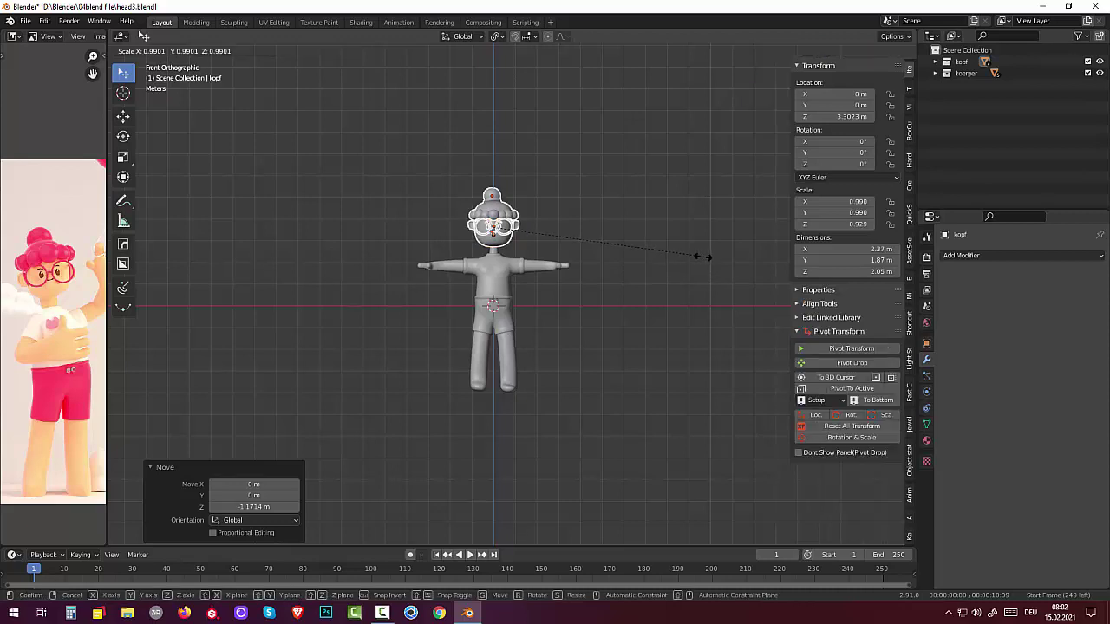
right_click(692, 257)
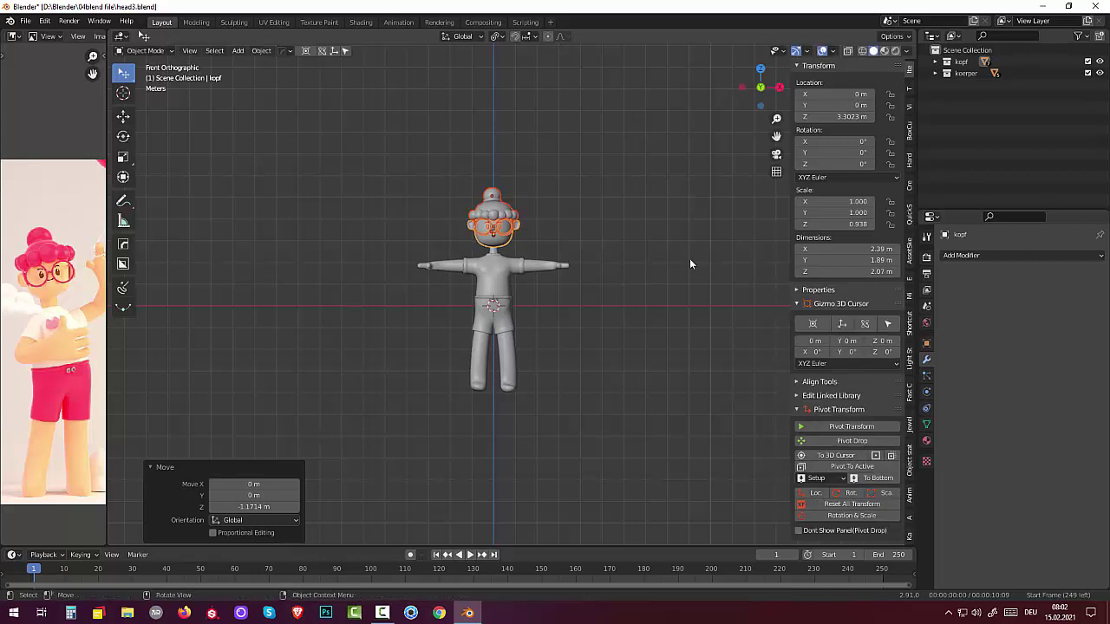
click(607, 309)
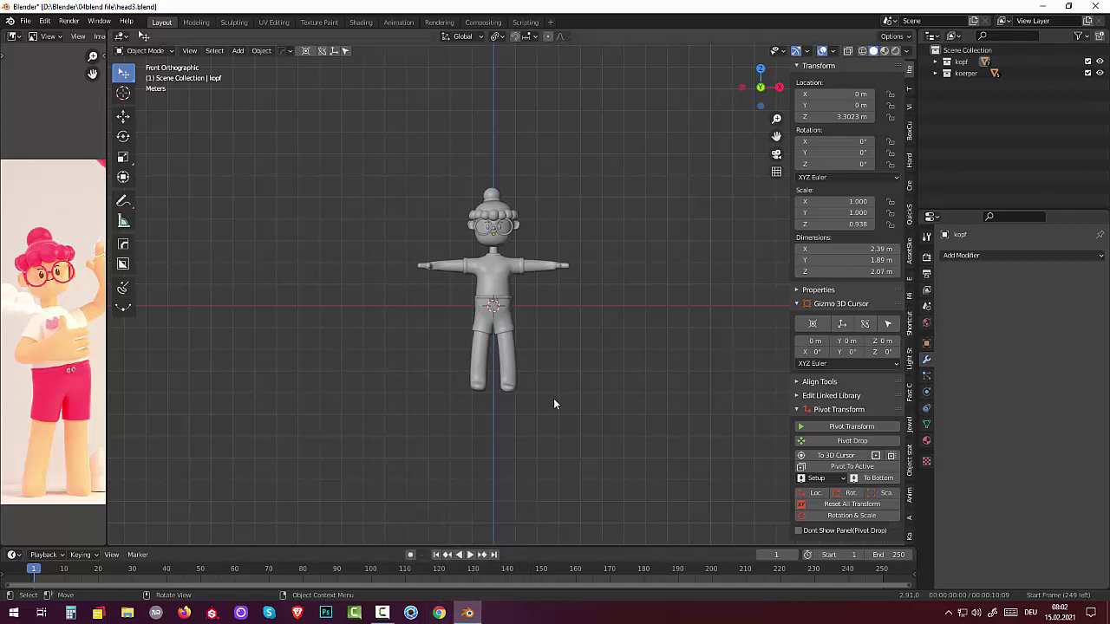
Step: Frame the whole character in view and select the hair 'haare'
scroll(521, 397, up, 4)
scroll(513, 395, up, 2)
scroll(514, 394, up, 2)
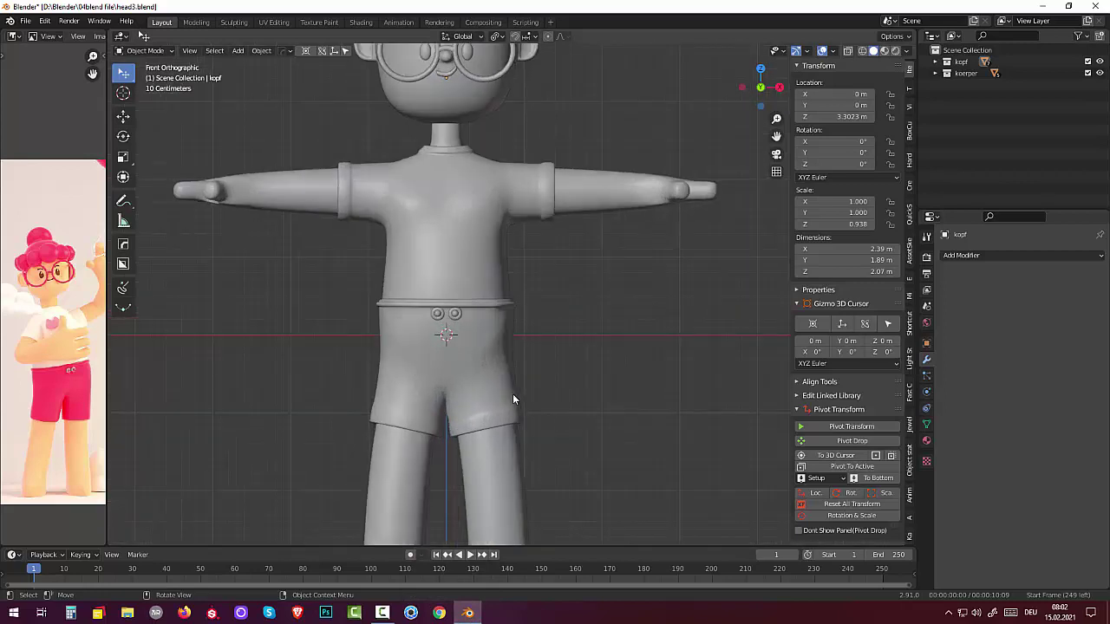
scroll(552, 326, down, 2)
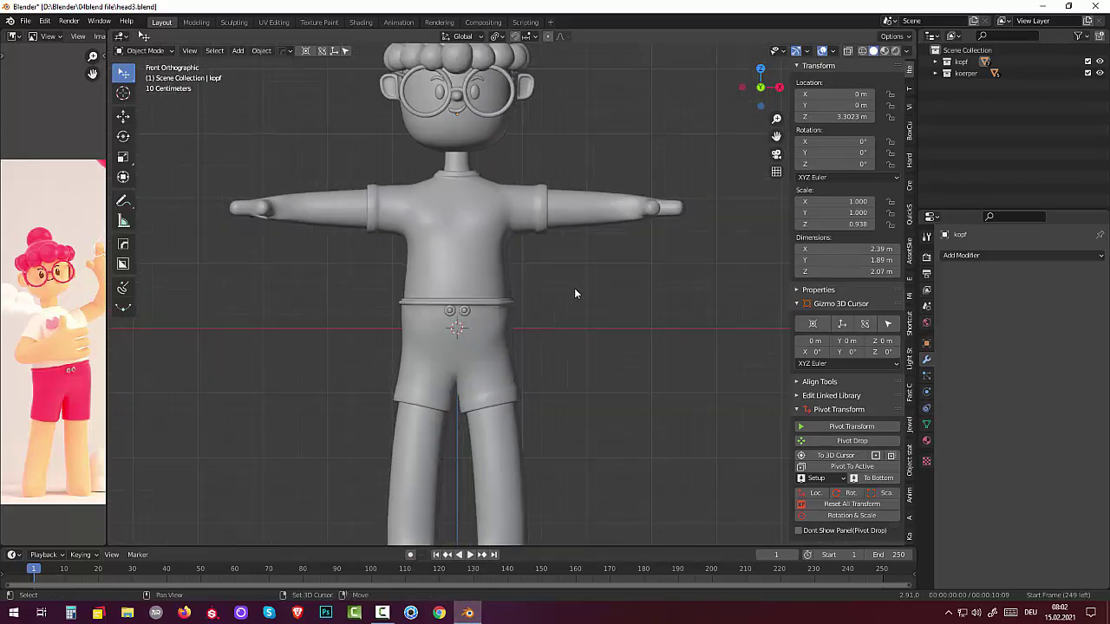
mouse_move(575, 292)
shift+middle_down()
mouse_move(574, 444)
mouse_move(571, 410)
shift+middle_up()
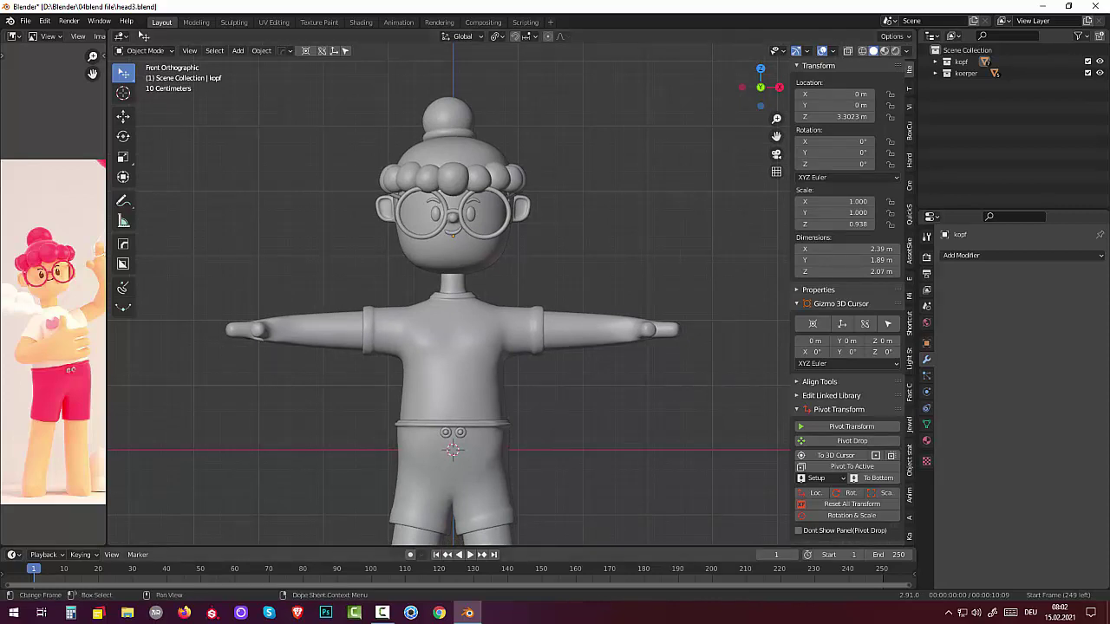
click(409, 613)
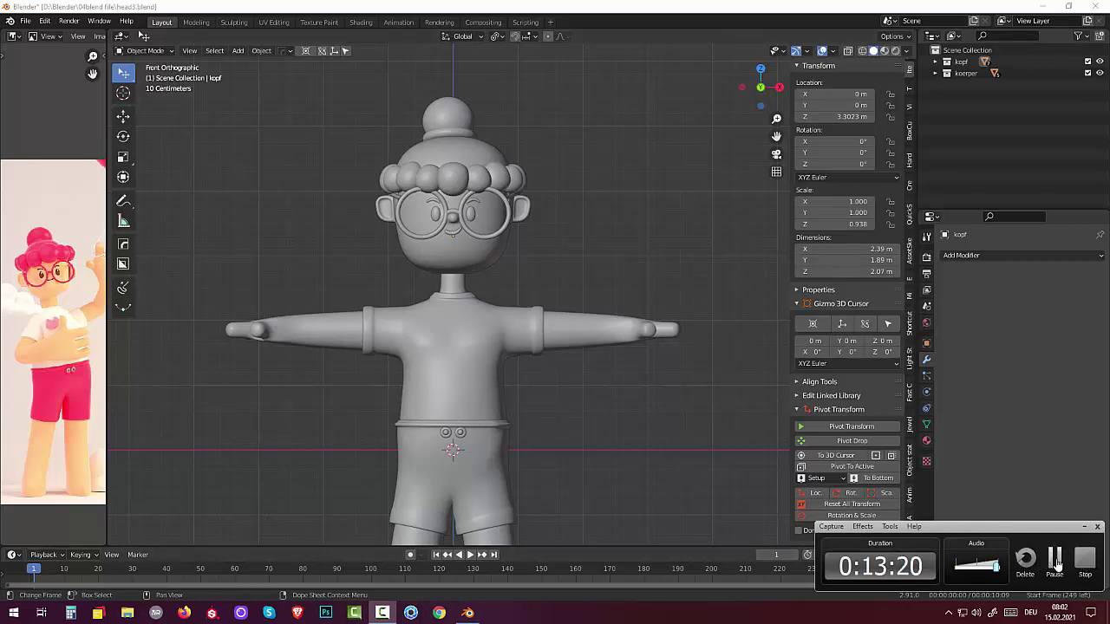
Step: Add a new hair material with Base Color eyedropped from the reference picture's pink hair
click(927, 443)
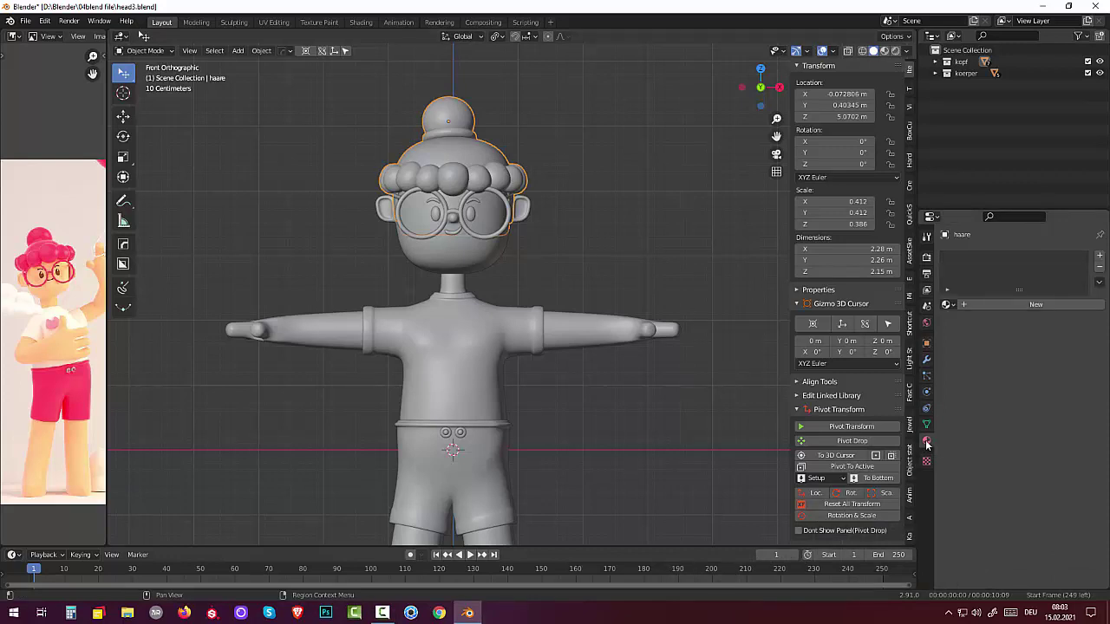
click(1028, 306)
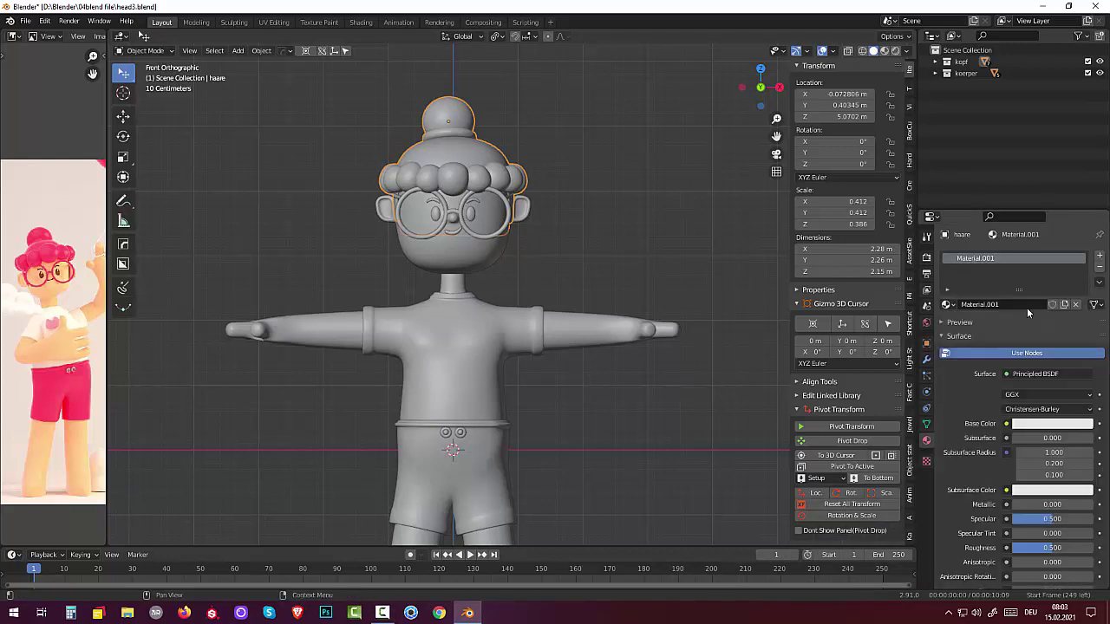
click(1042, 426)
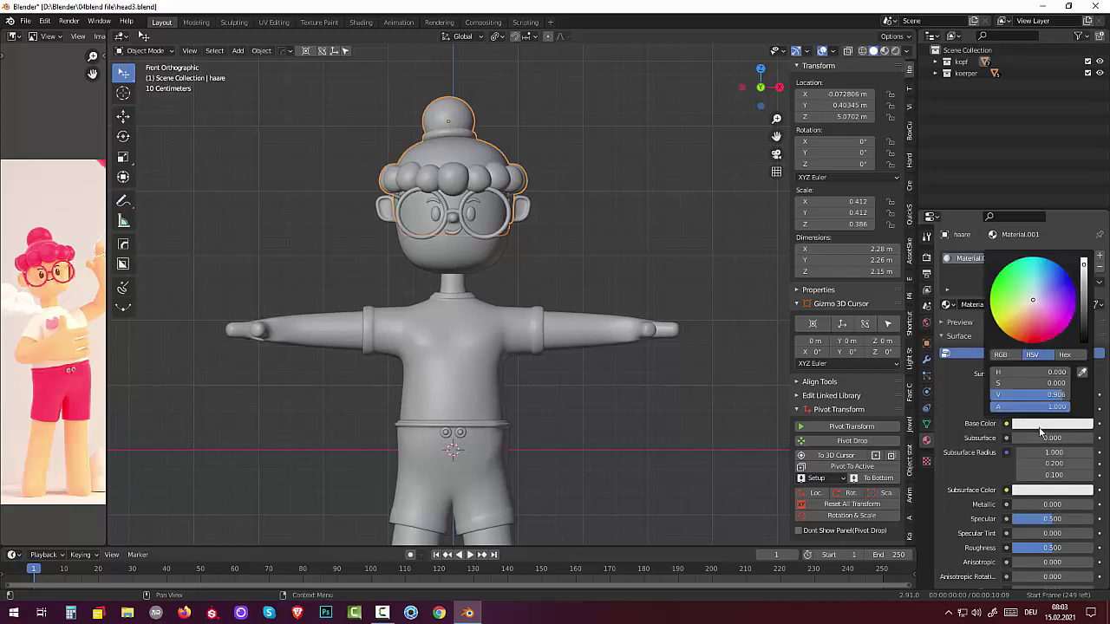
click(1082, 372)
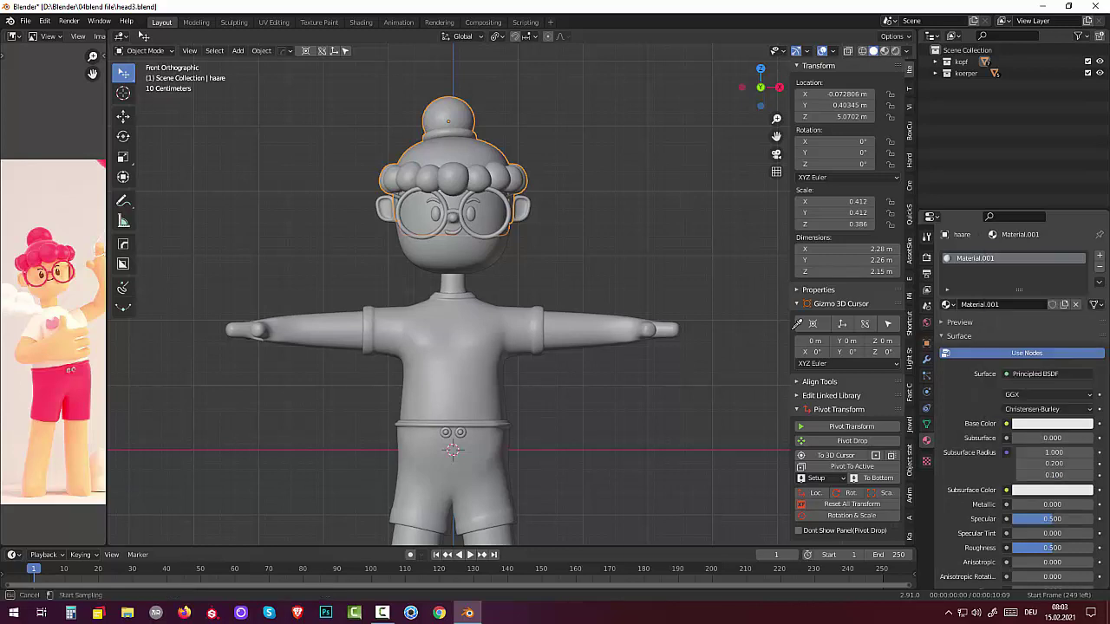
click(55, 246)
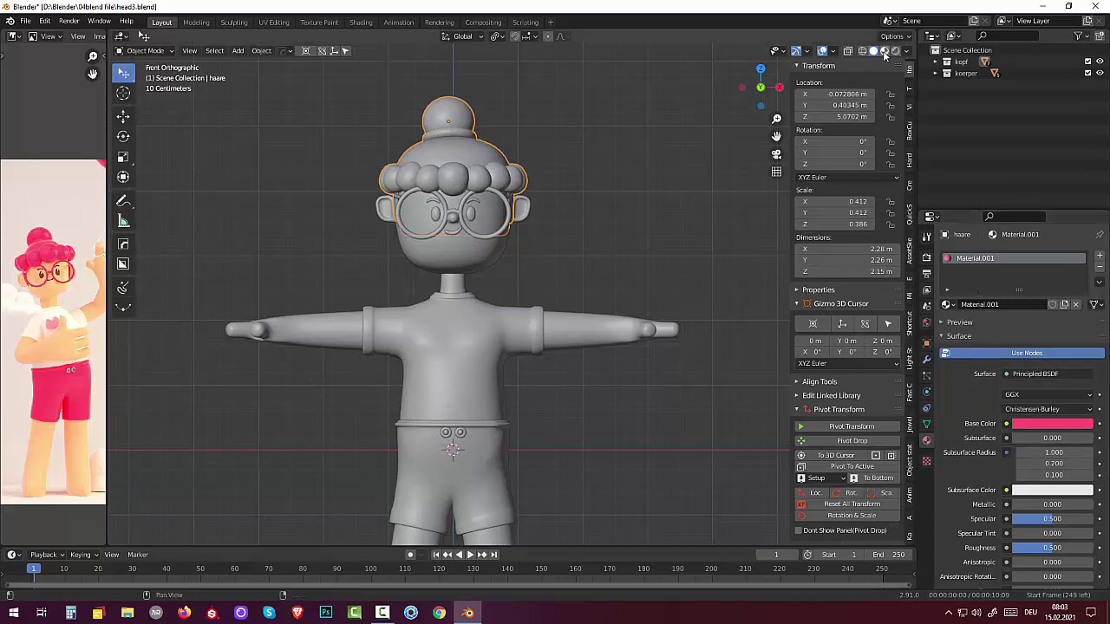
Step: Switch to Material Preview and raise the hair pink's saturation to about 0.738
click(885, 51)
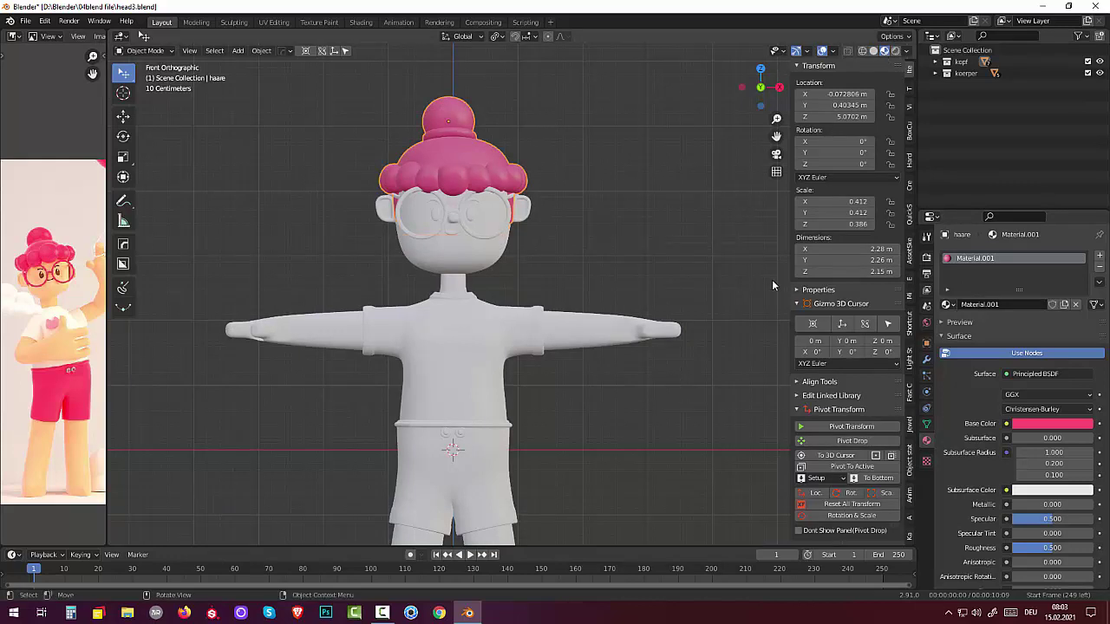
click(1041, 425)
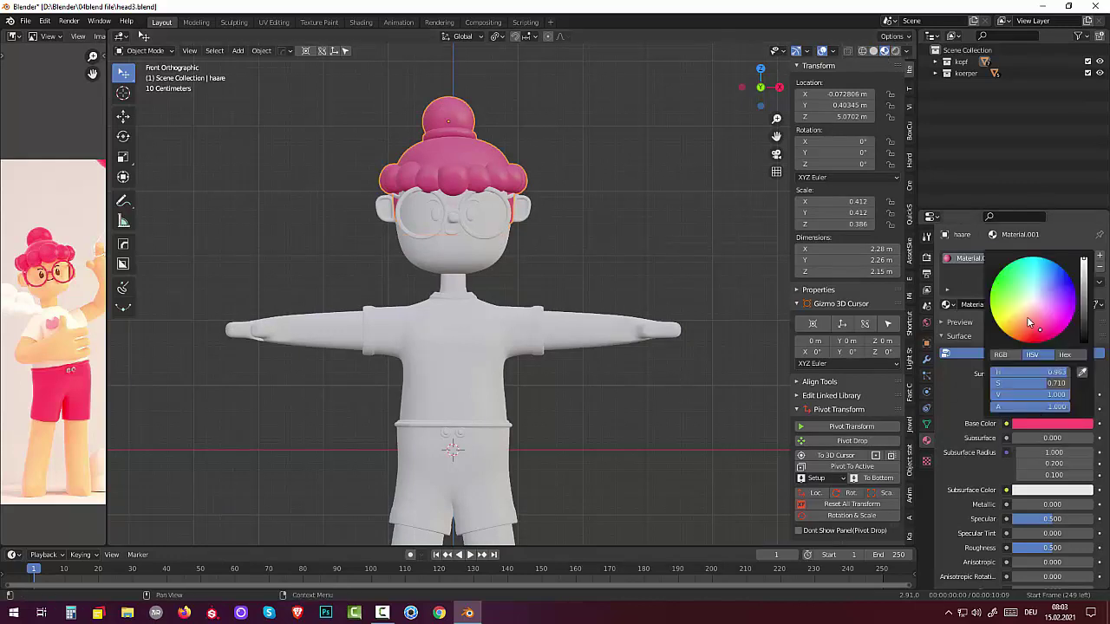
drag(1045, 331, 1036, 331)
click(493, 242)
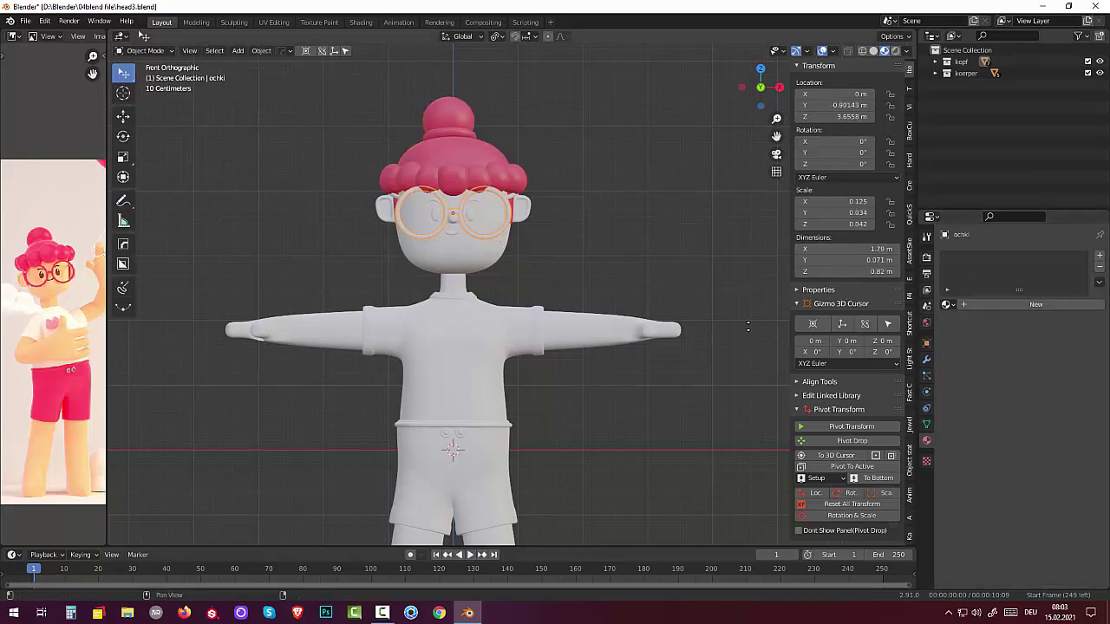
Step: Thicken the BezierCurve glasses rims and assign them the hair's pink Material.001
middle_drag(748, 326, 657, 259)
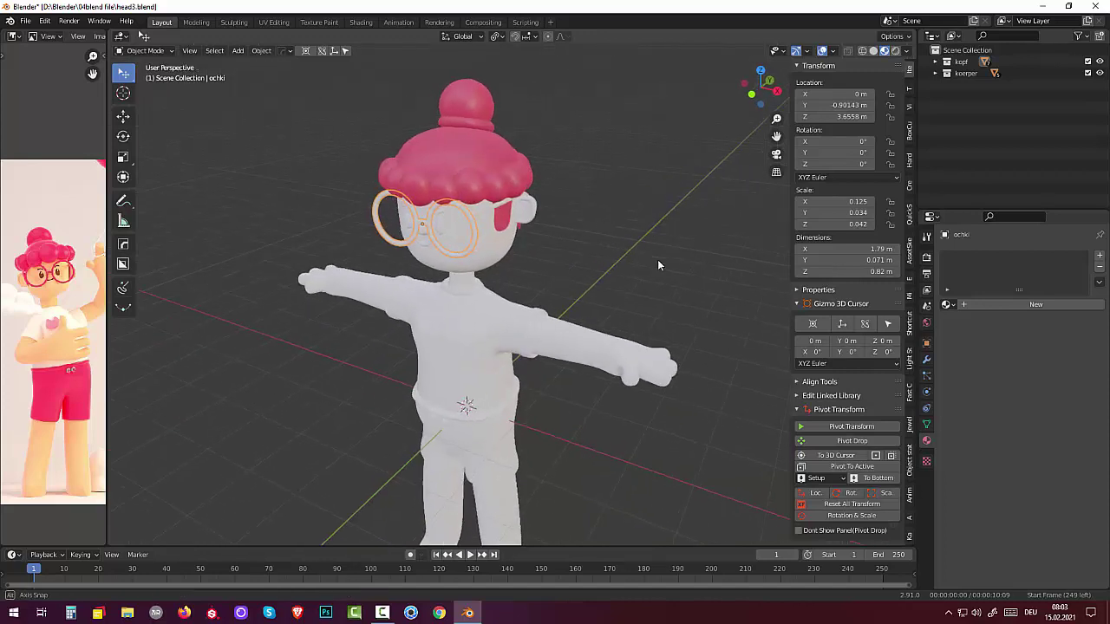
click(485, 215)
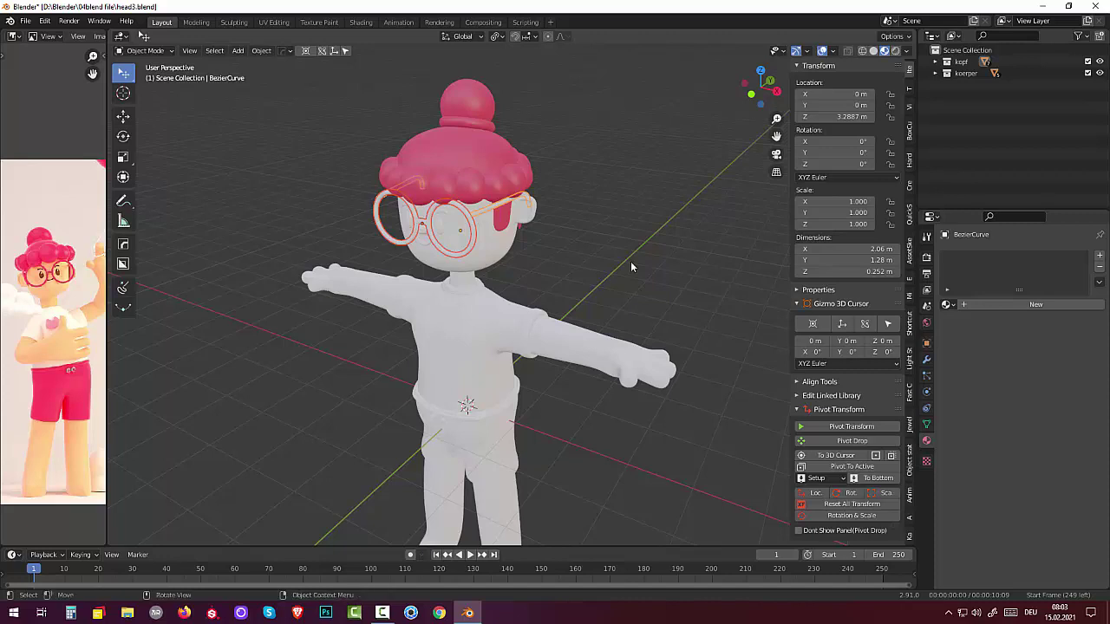
key(ctrl+z)
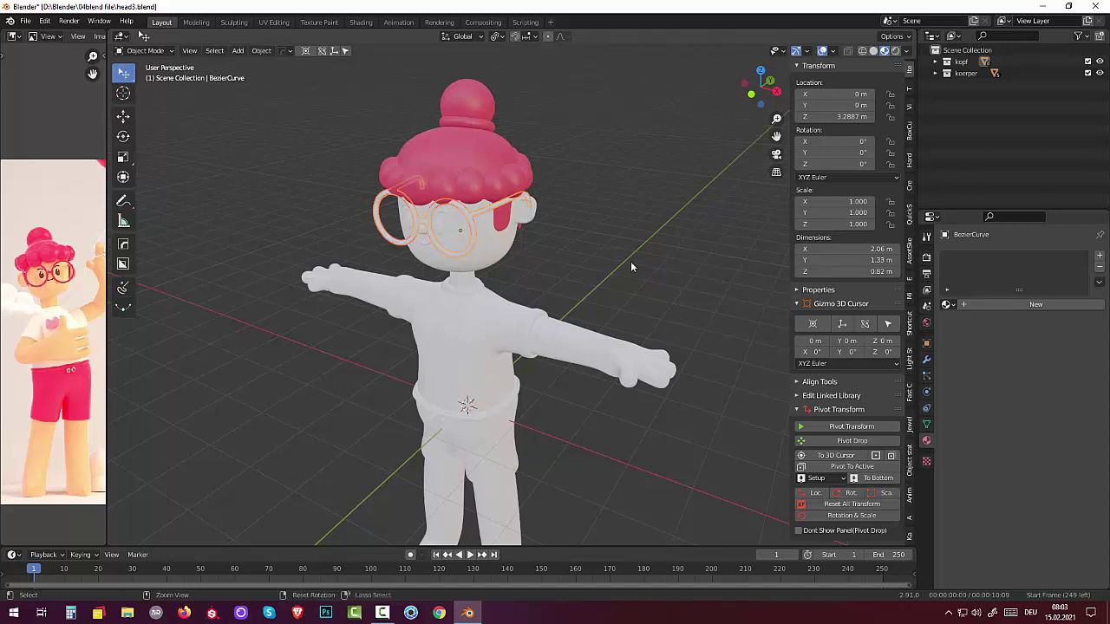
mouse_move(609, 209)
middle_down()
mouse_move(664, 202)
mouse_move(657, 193)
middle_up()
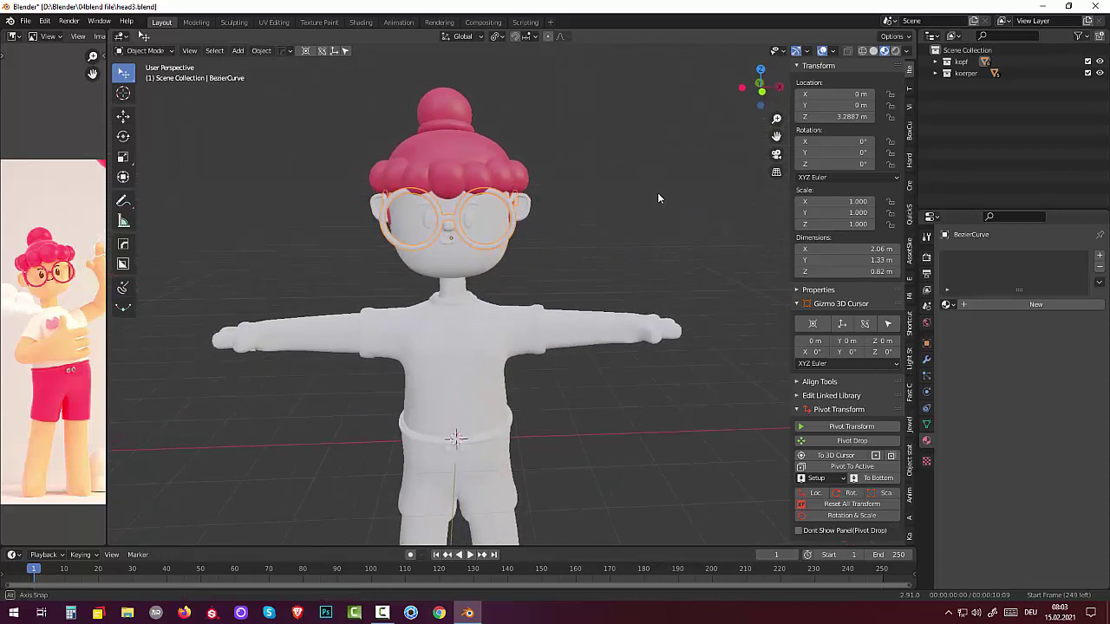
click(948, 305)
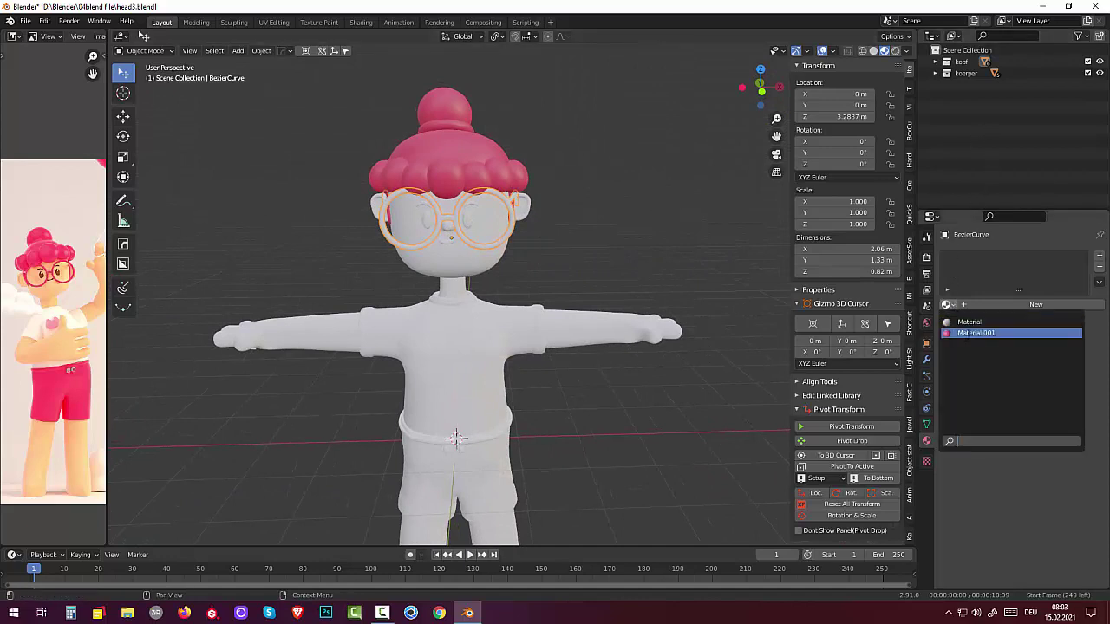
click(976, 333)
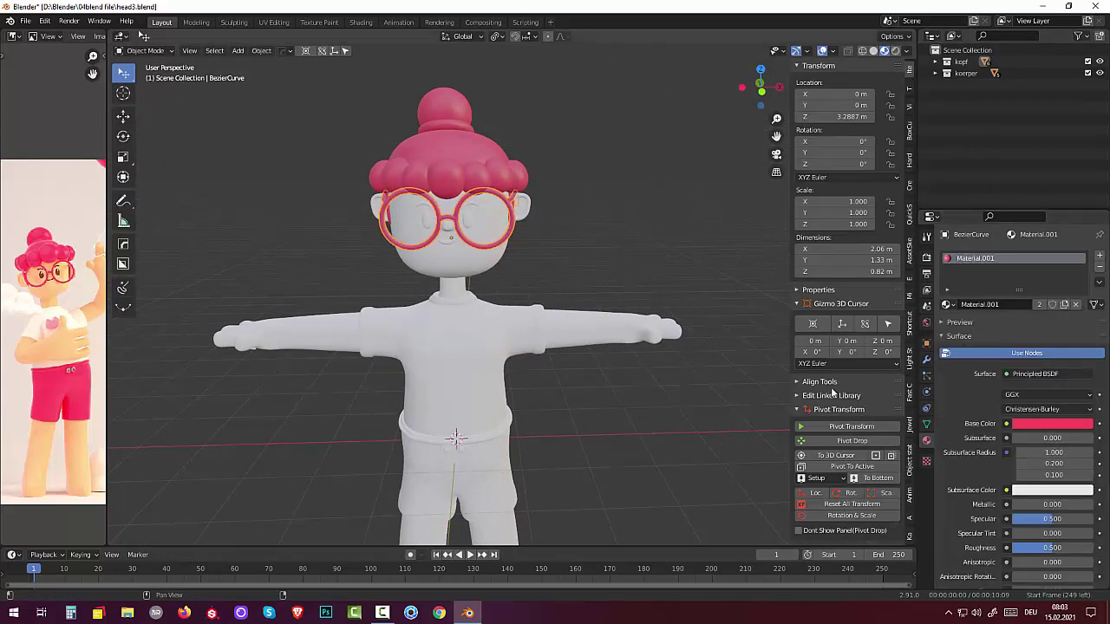
click(473, 463)
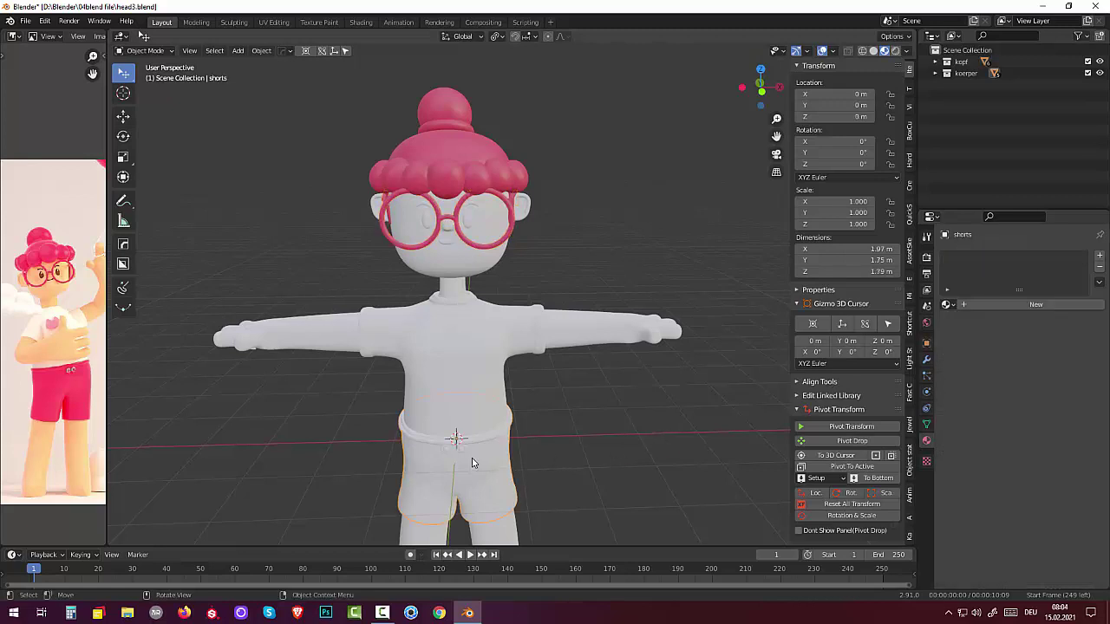
Step: Assign the pink Material.001 to the shorts and their Icosphere button
click(953, 305)
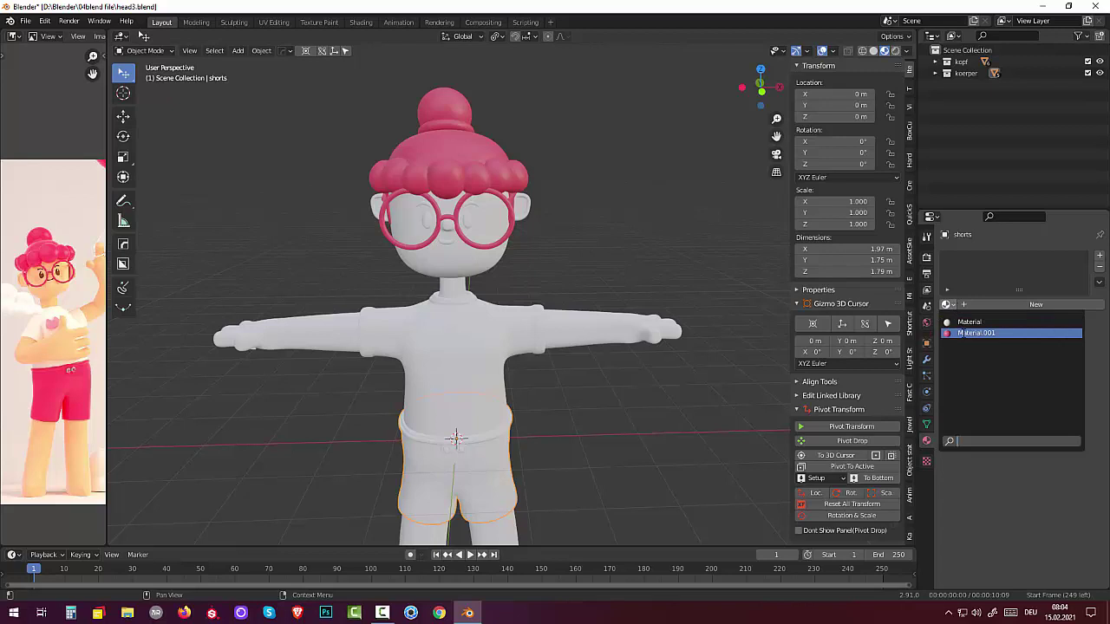
click(971, 333)
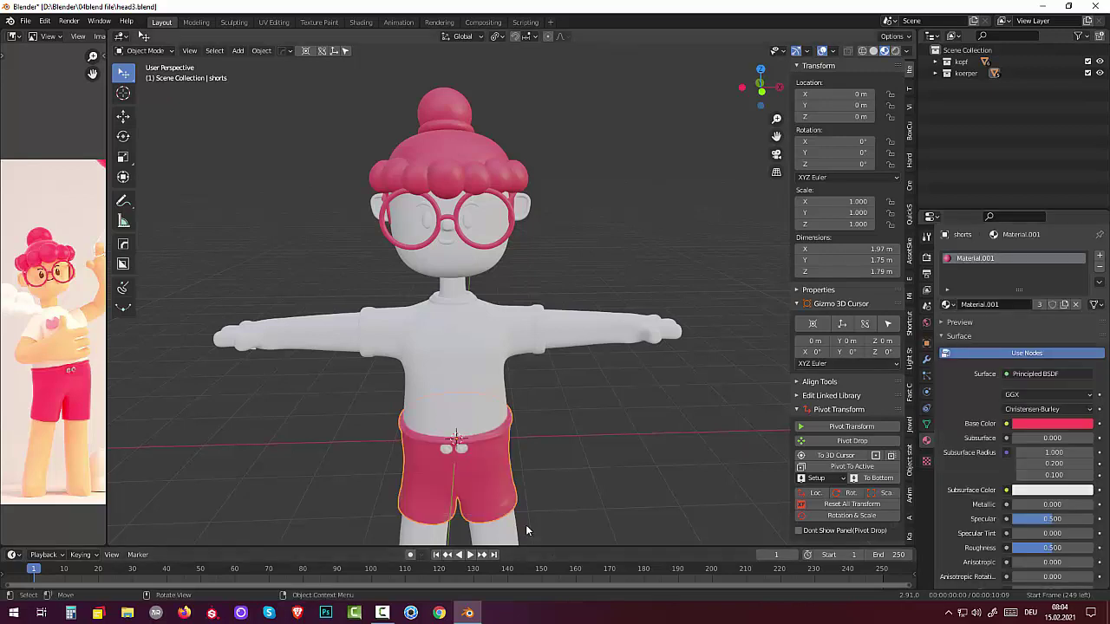
click(463, 452)
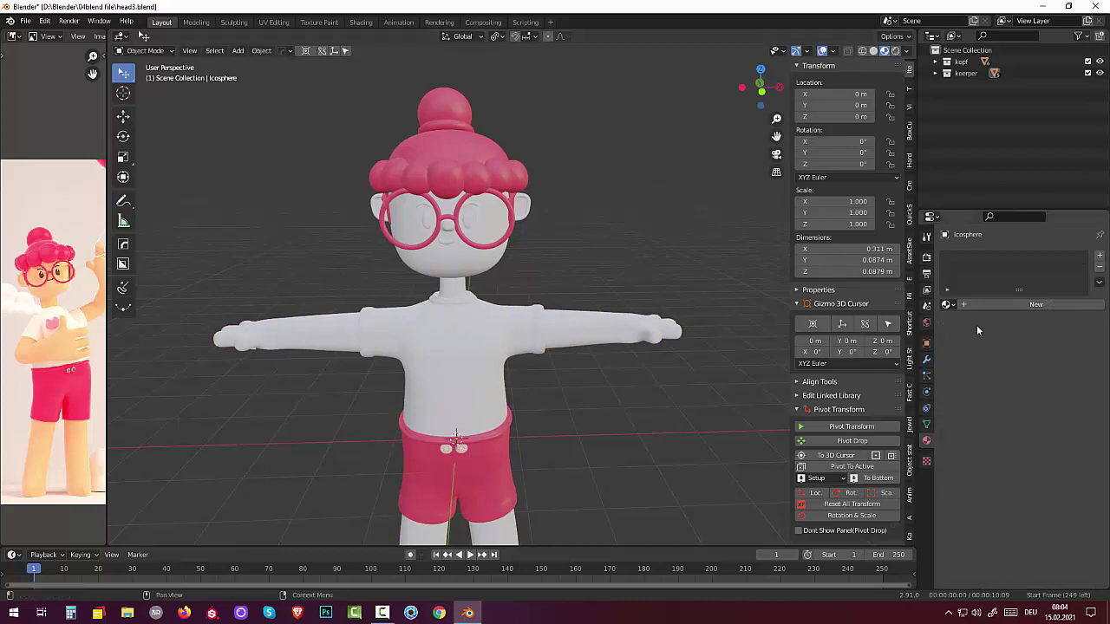
click(947, 305)
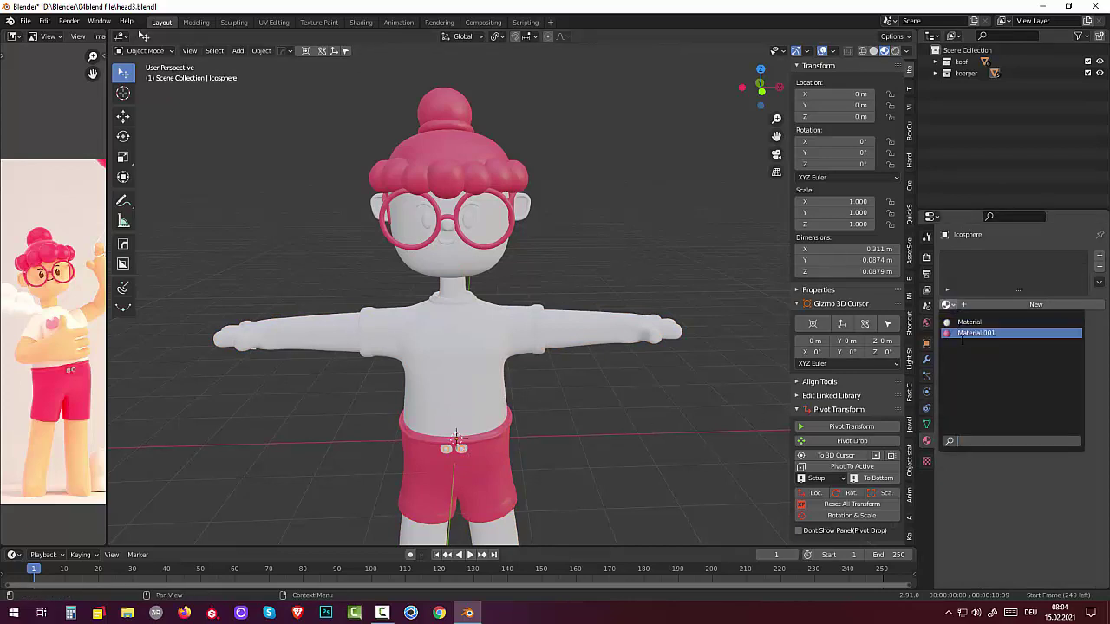
click(976, 333)
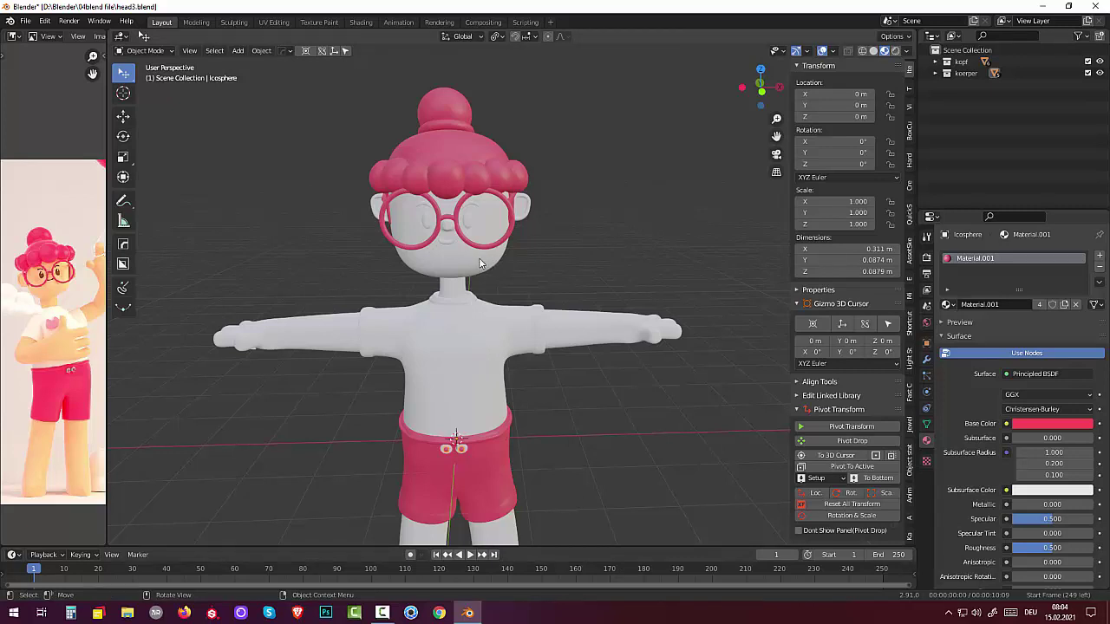
click(476, 262)
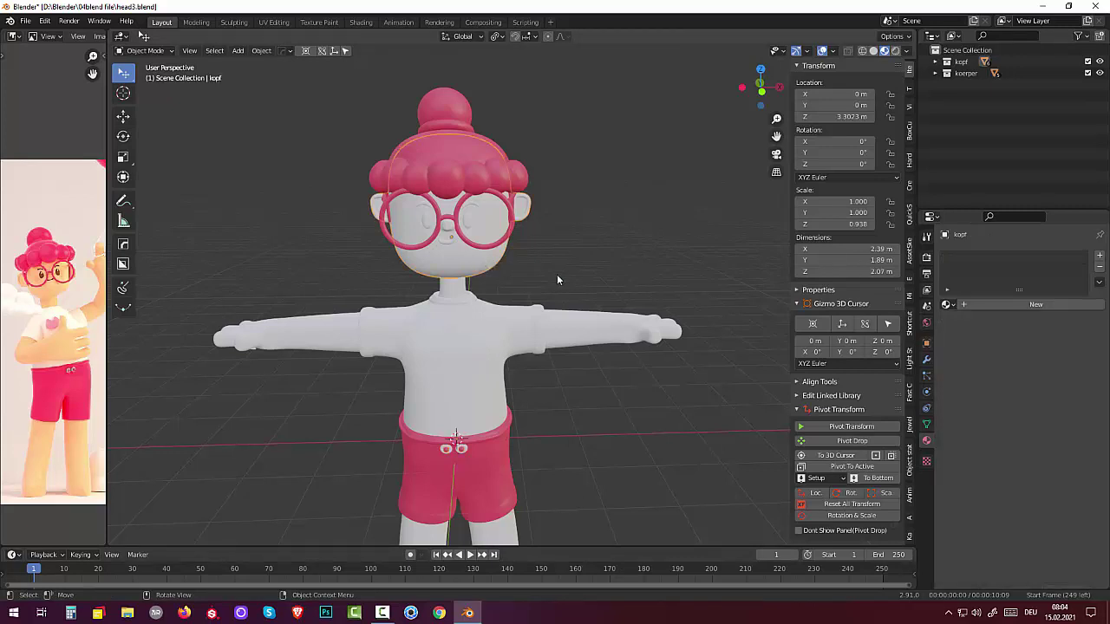
Step: Create Material.002 for the head 'kopf' with a light peach skin-tone Base Color
click(1033, 306)
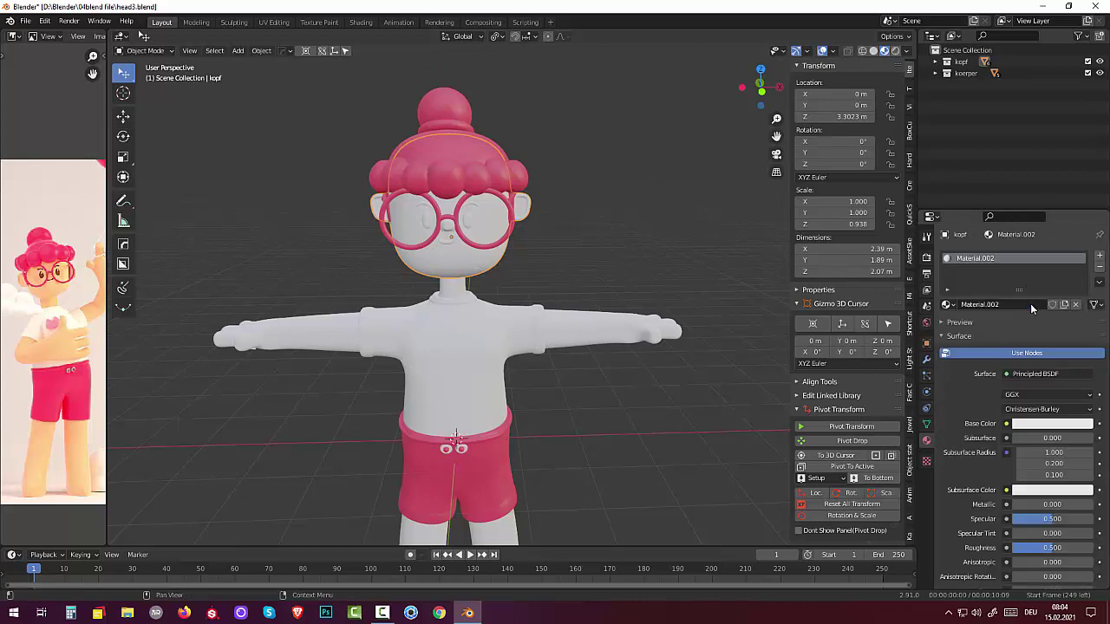
click(1037, 424)
drag(1025, 327, 1026, 315)
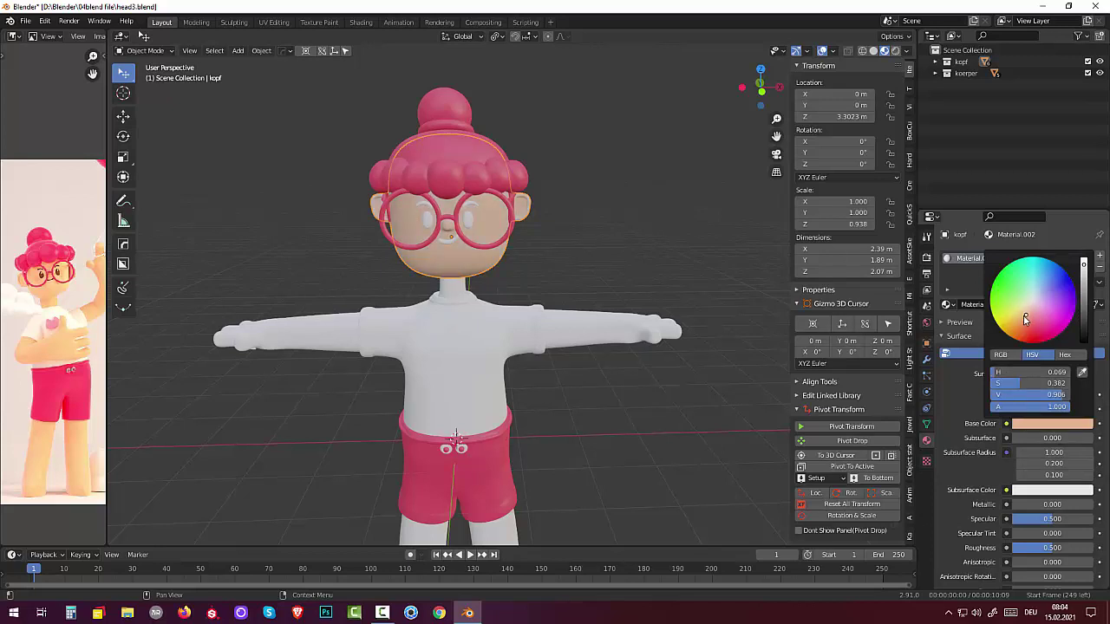
click(1018, 323)
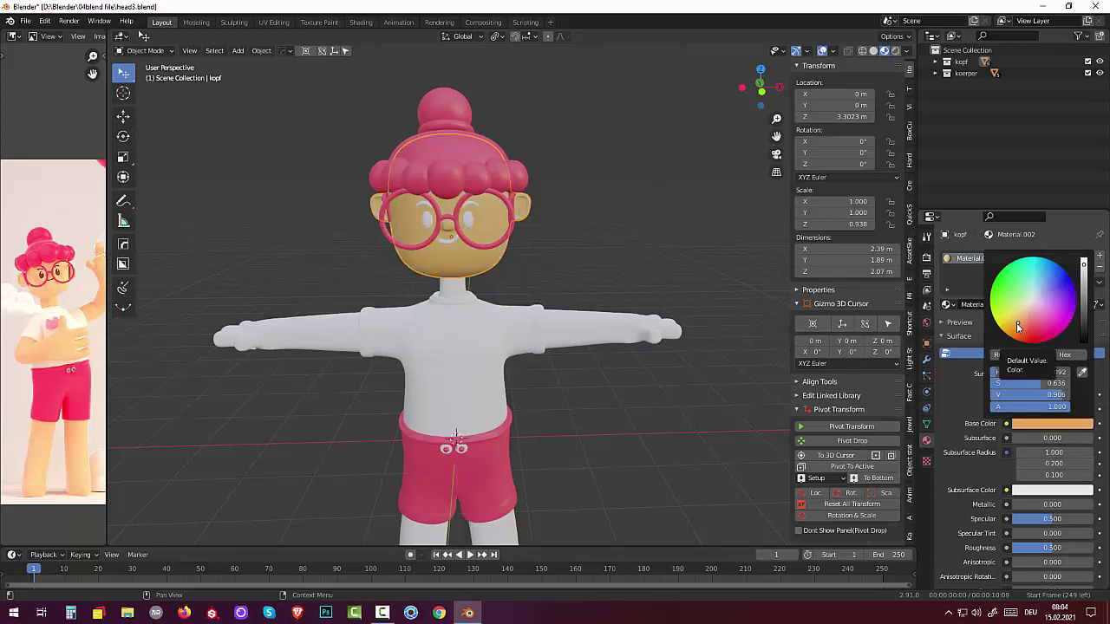
click(1085, 262)
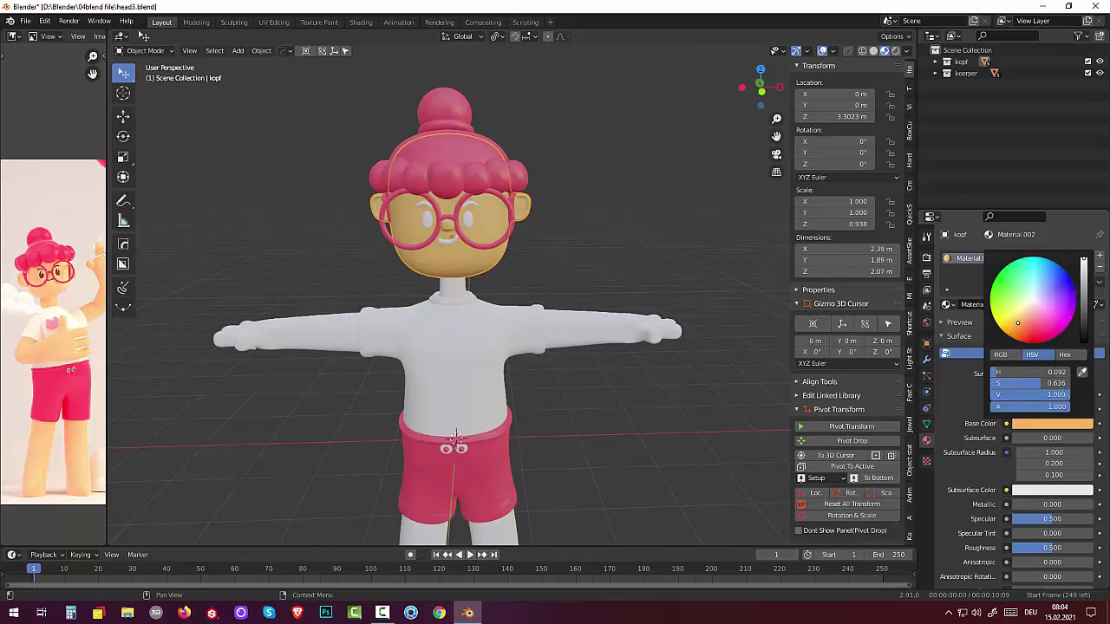
click(1021, 321)
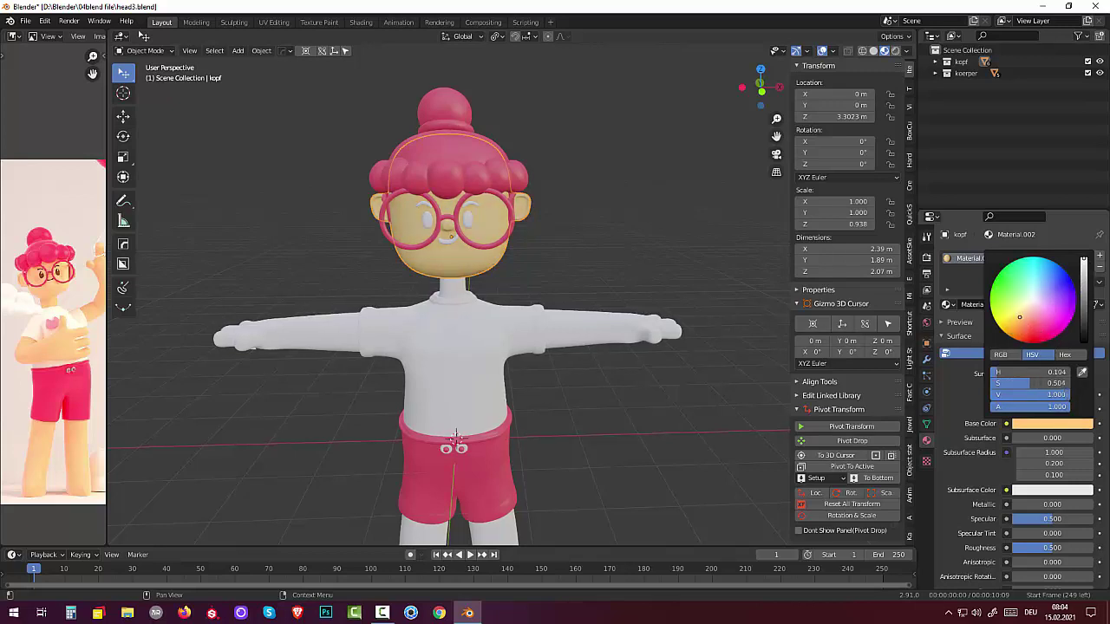
click(1026, 319)
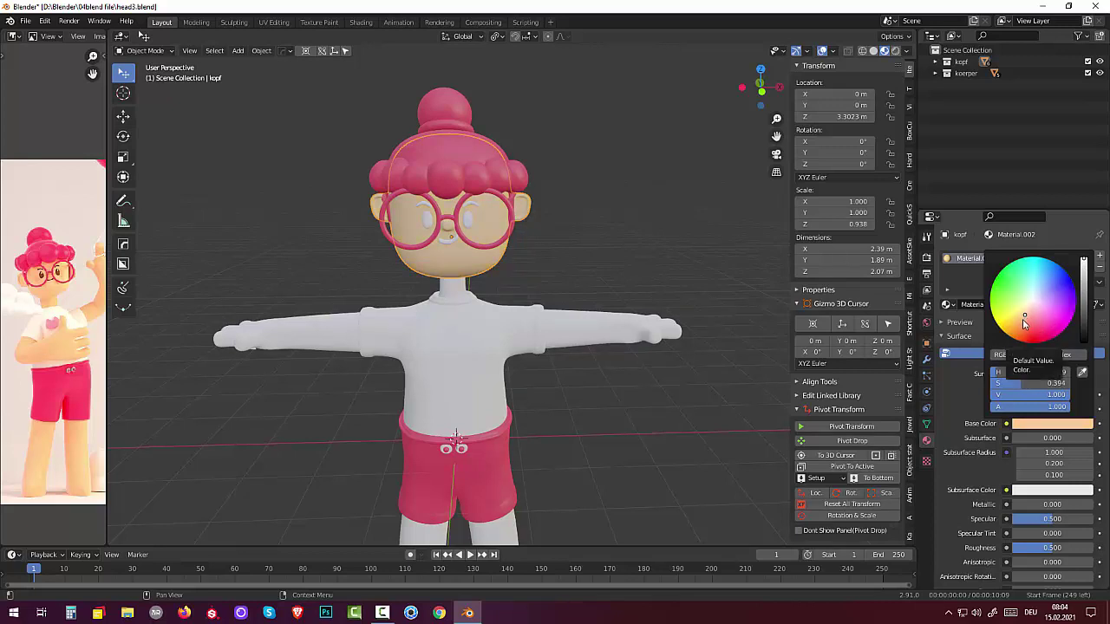
click(1023, 318)
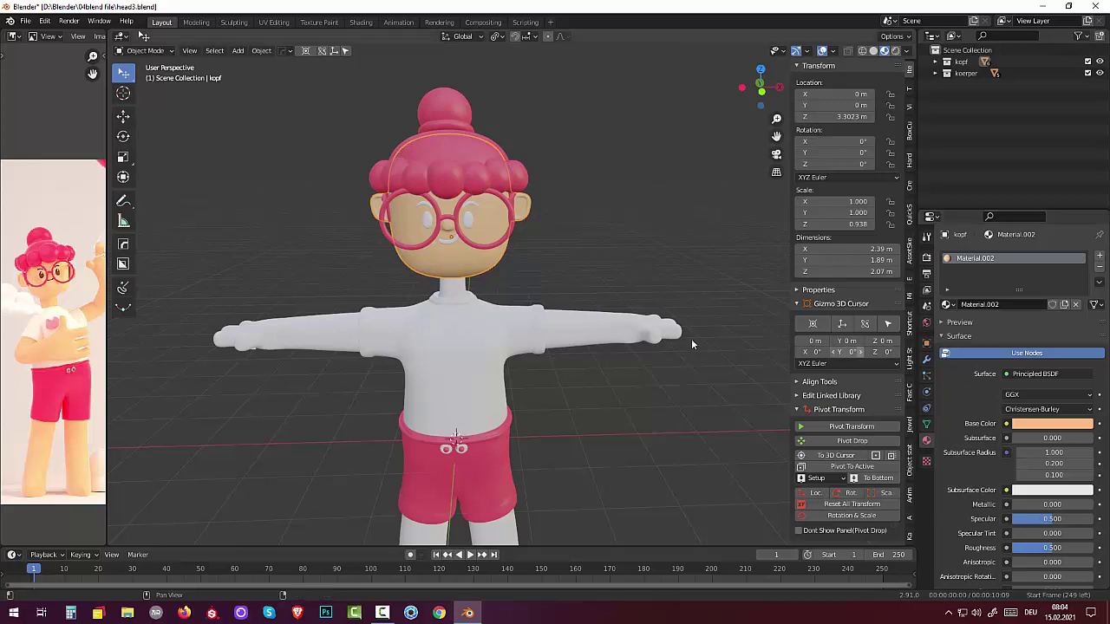
click(601, 336)
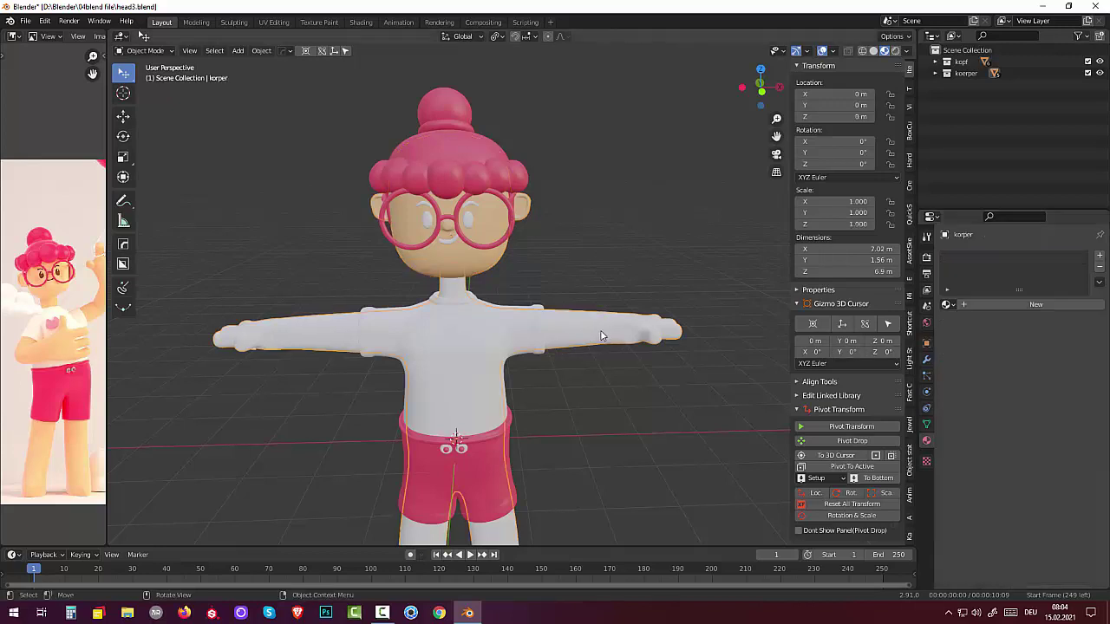
Step: Assign the peach Material.002 to the body 'korper' and deselect it to check
click(947, 304)
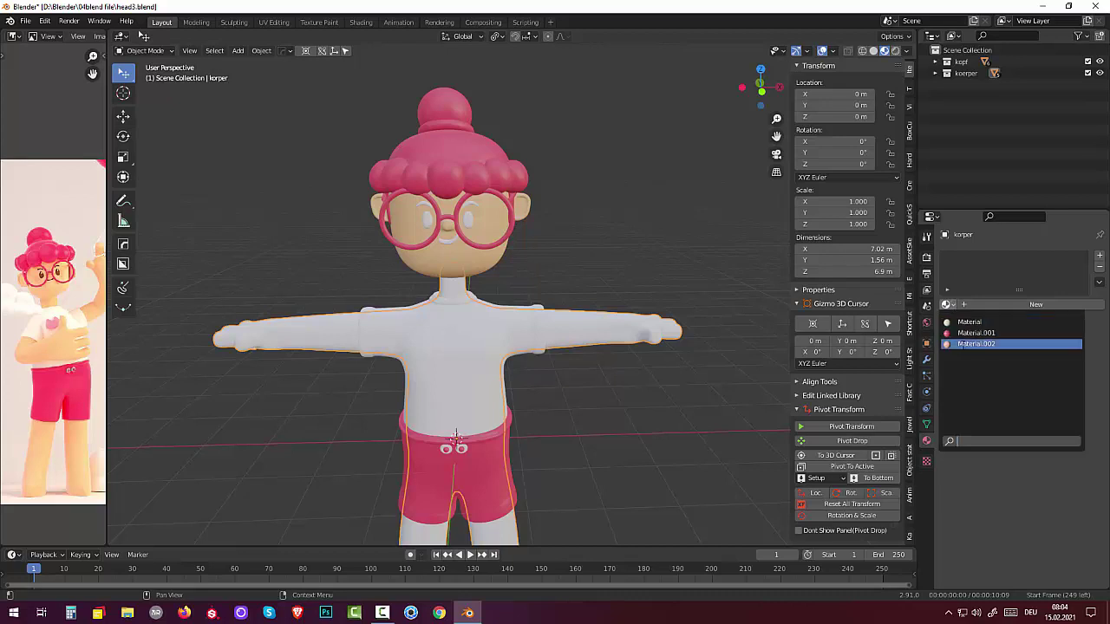
click(963, 345)
click(683, 439)
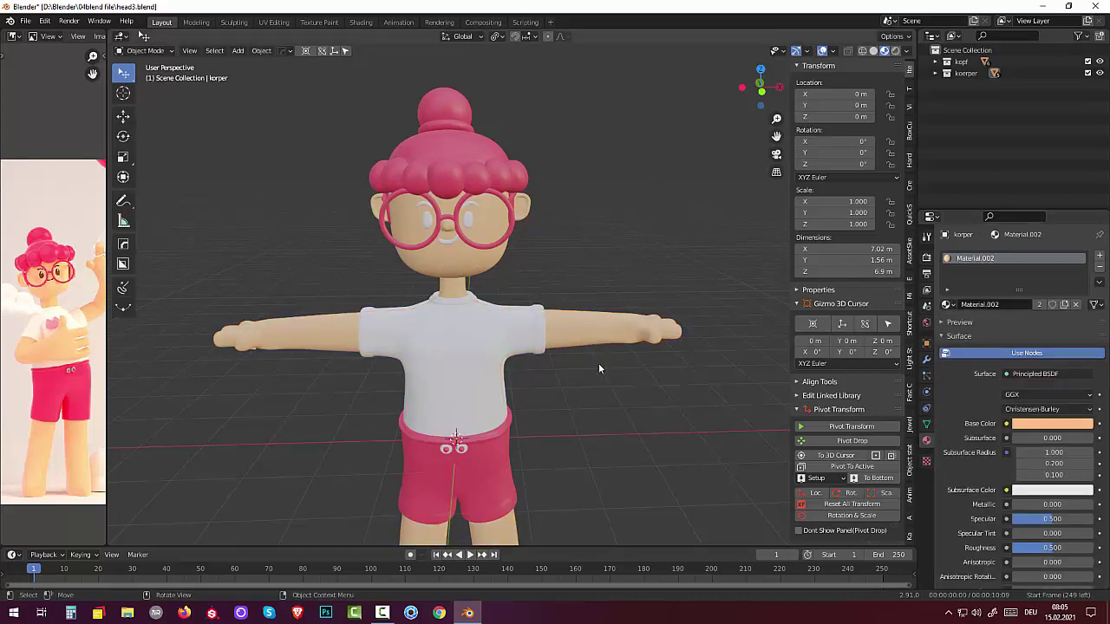
click(468, 223)
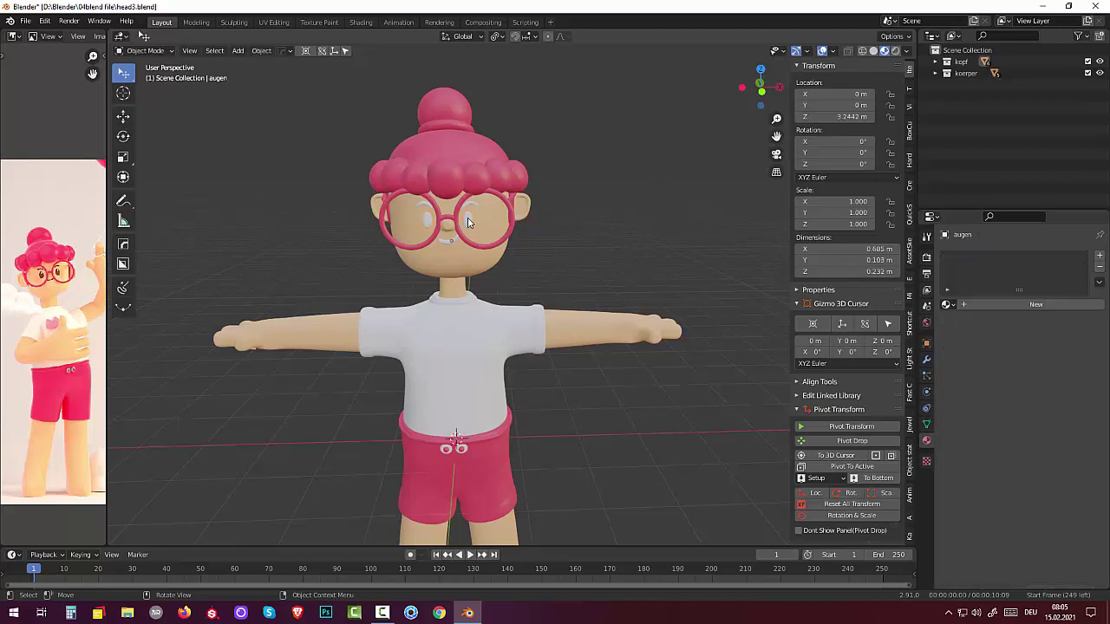
Step: Create Material.003 for the eyes 'augen' with a near-black deep red Base Color
click(1015, 305)
click(1051, 423)
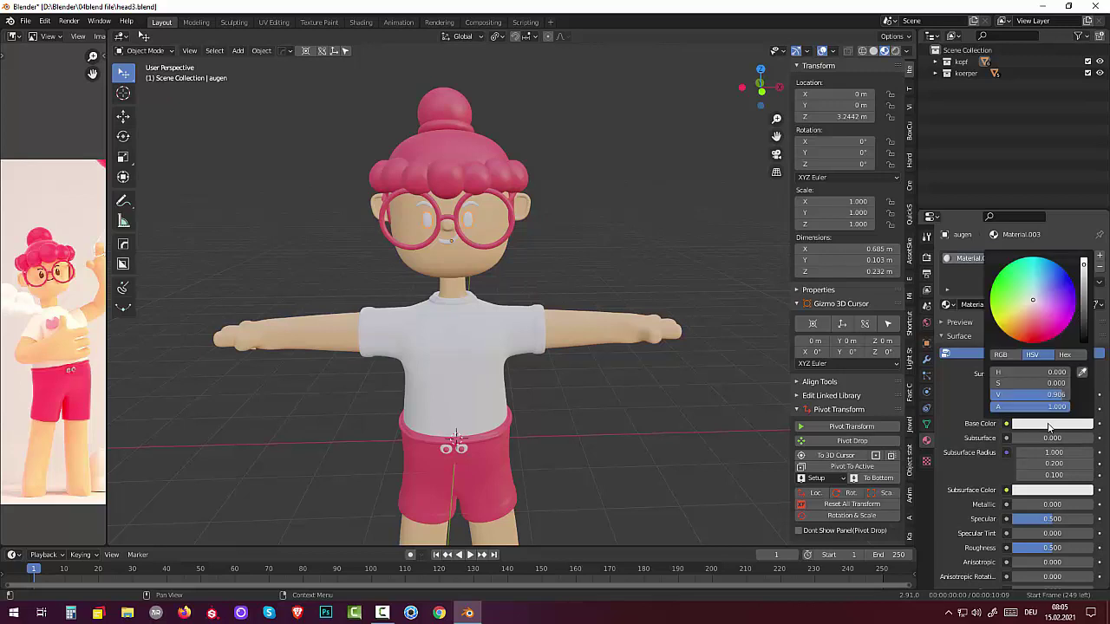
drag(1085, 264, 1084, 341)
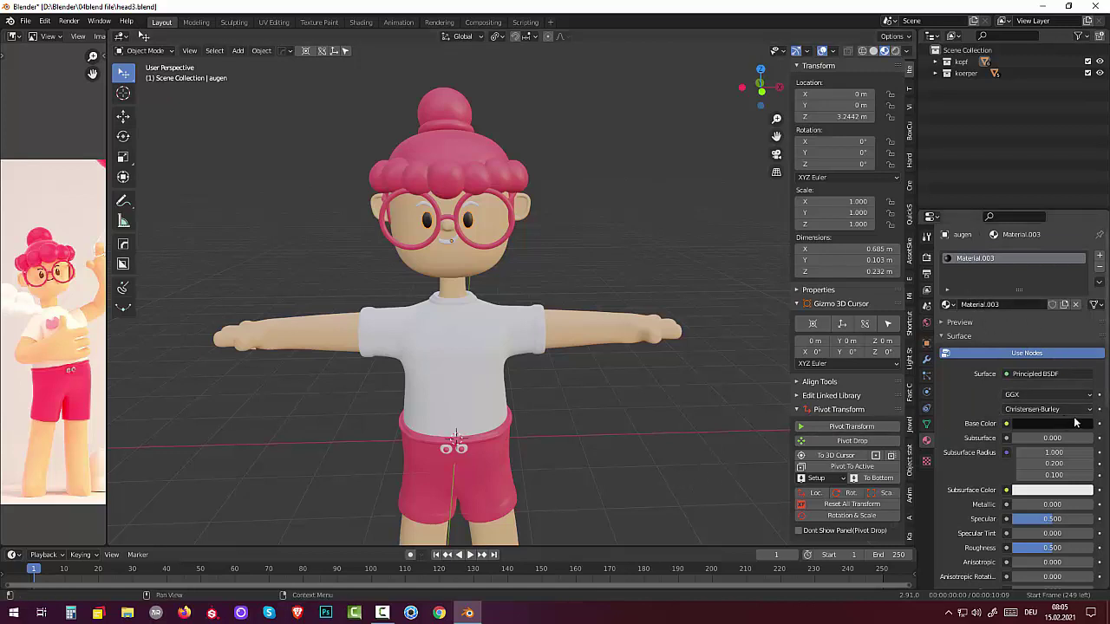
click(1044, 431)
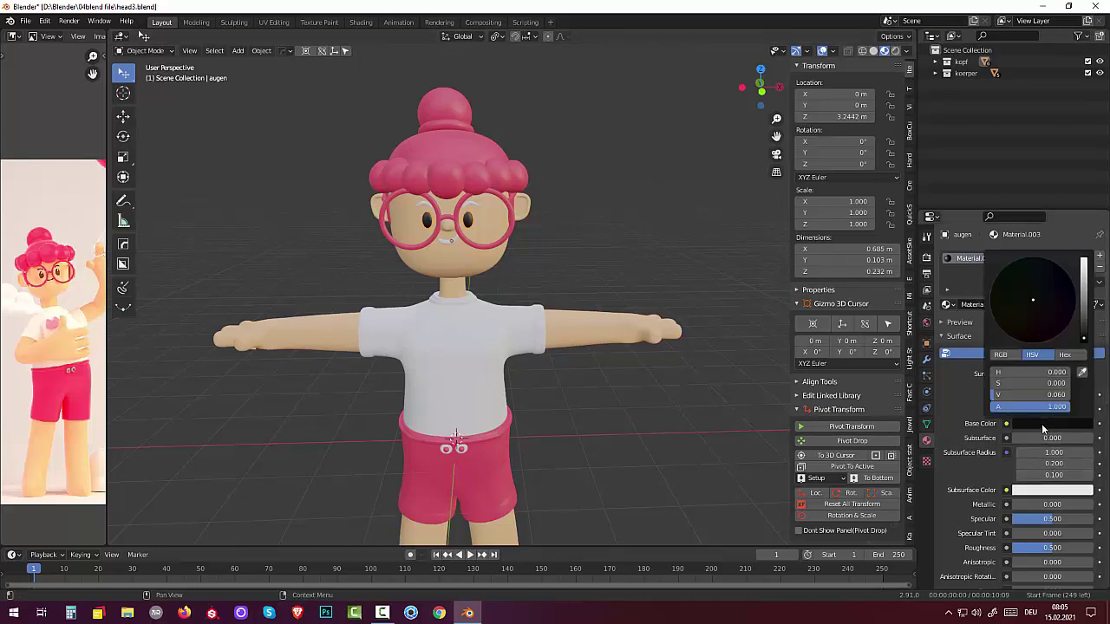
click(1084, 328)
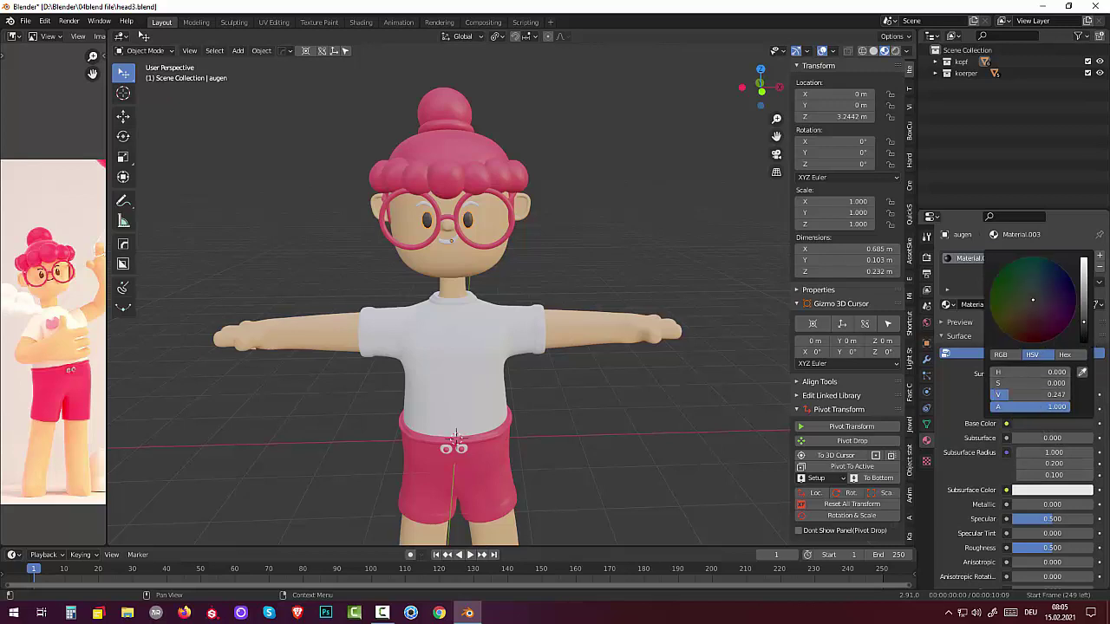
click(1048, 336)
drag(1047, 336, 1048, 332)
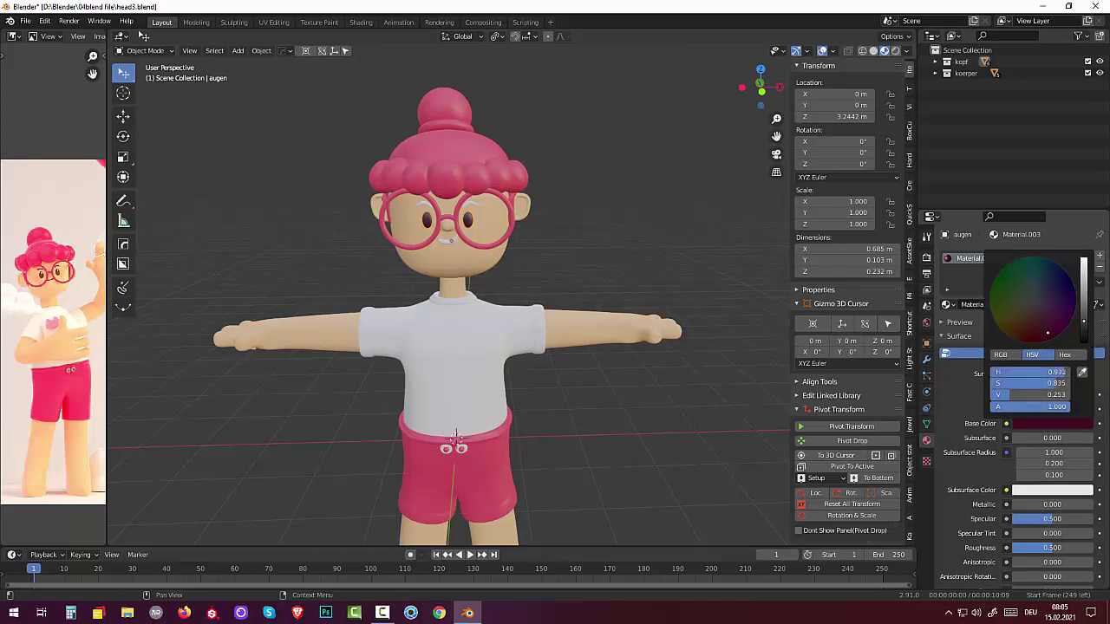
click(1085, 331)
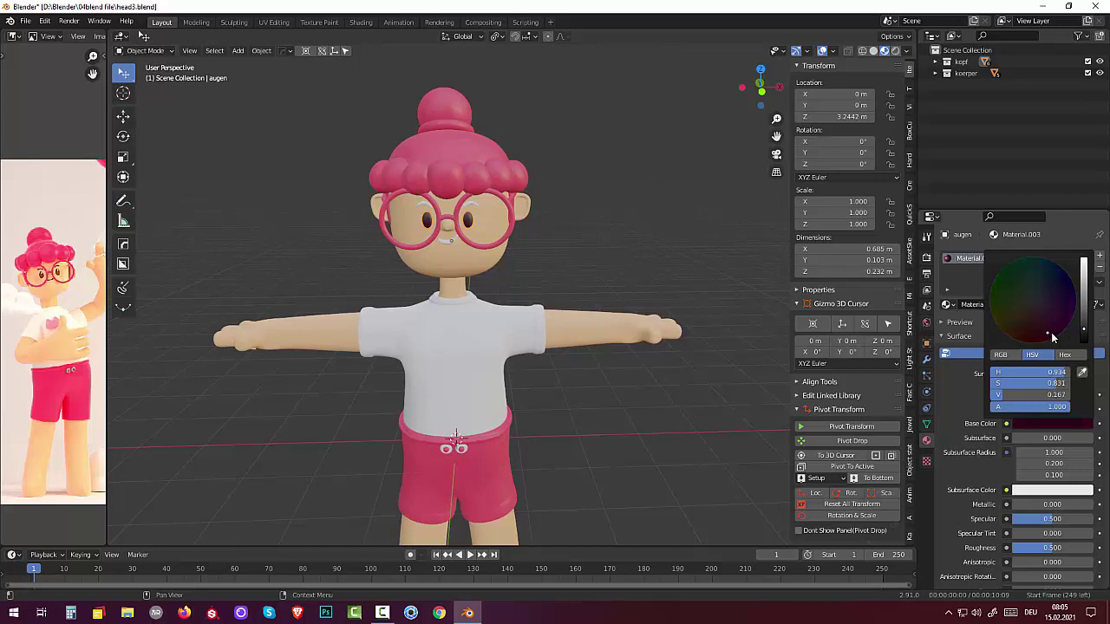
drag(1050, 335, 1035, 341)
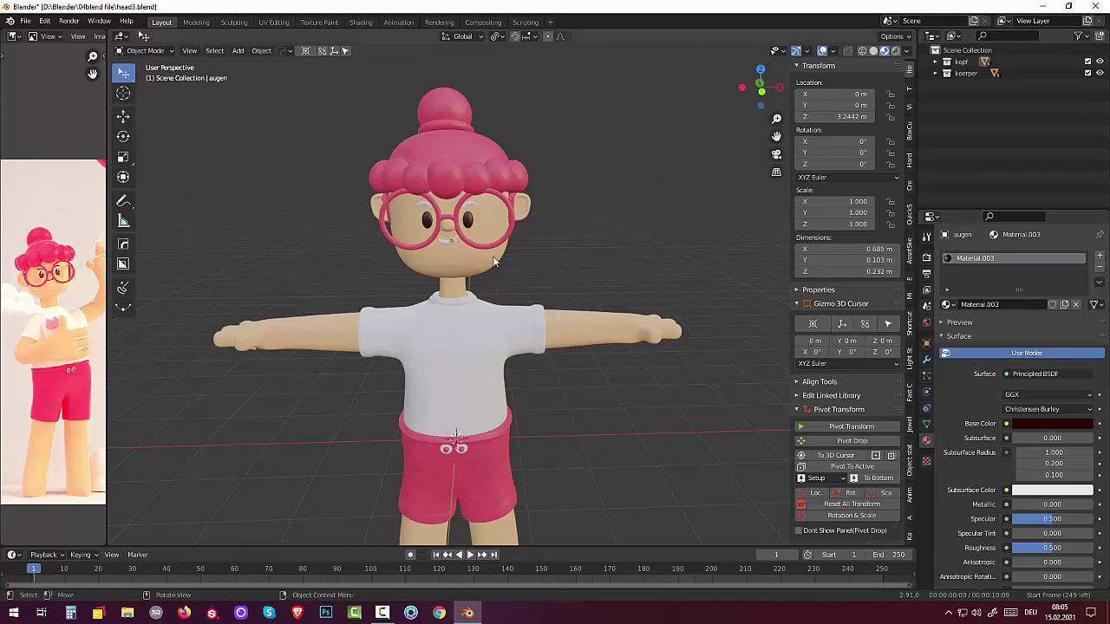
Step: Assign the dark Material.003 to the smile object Cube.001
click(445, 247)
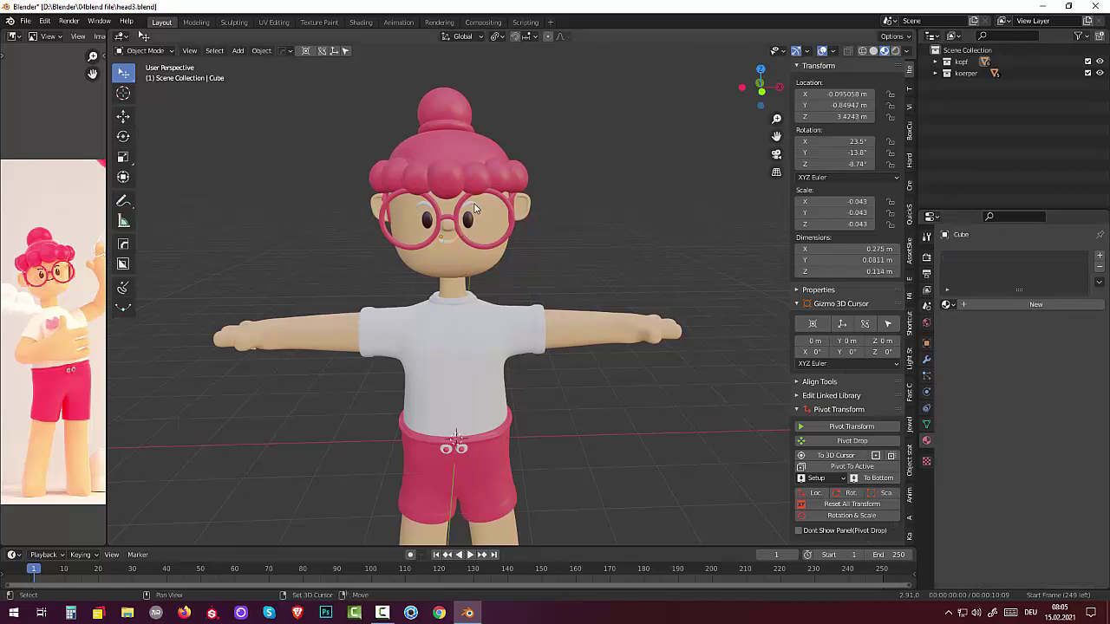
alt+click(451, 242)
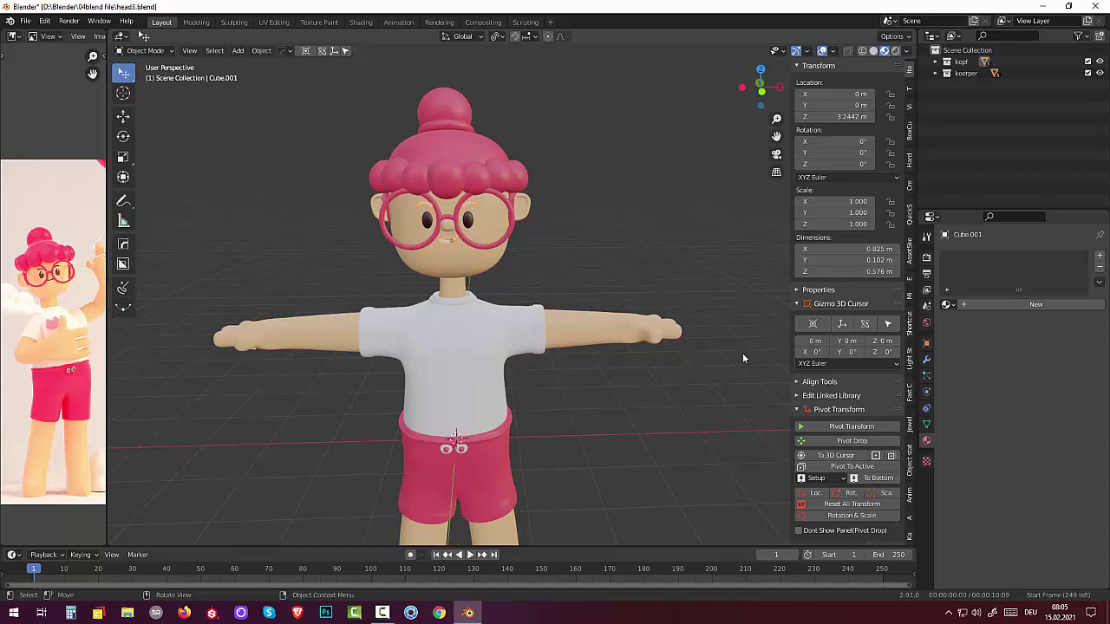
click(948, 305)
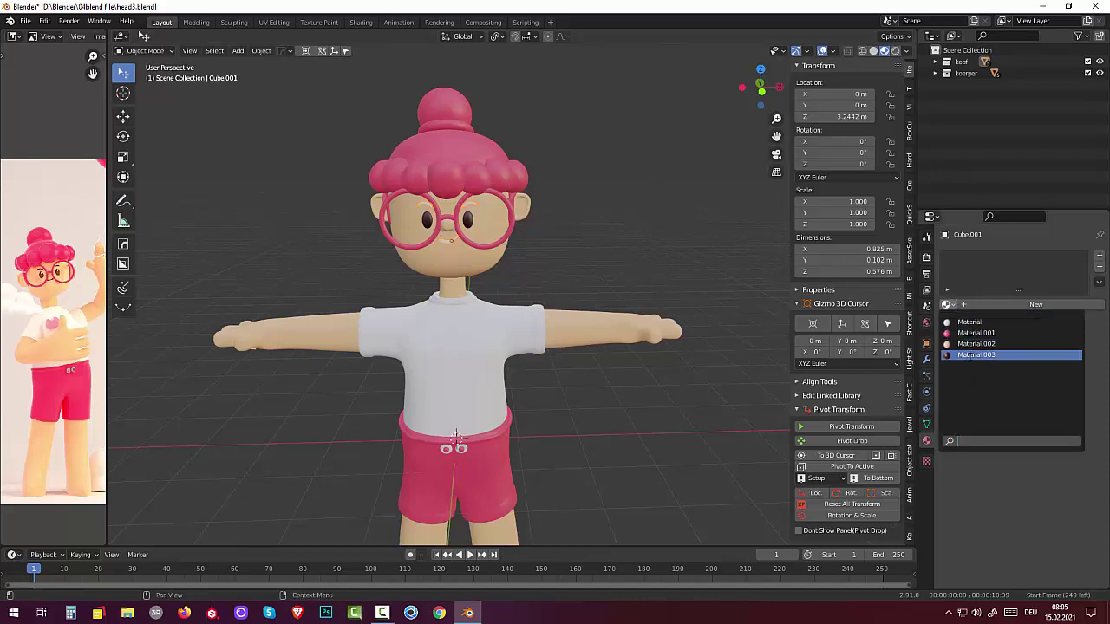
click(970, 354)
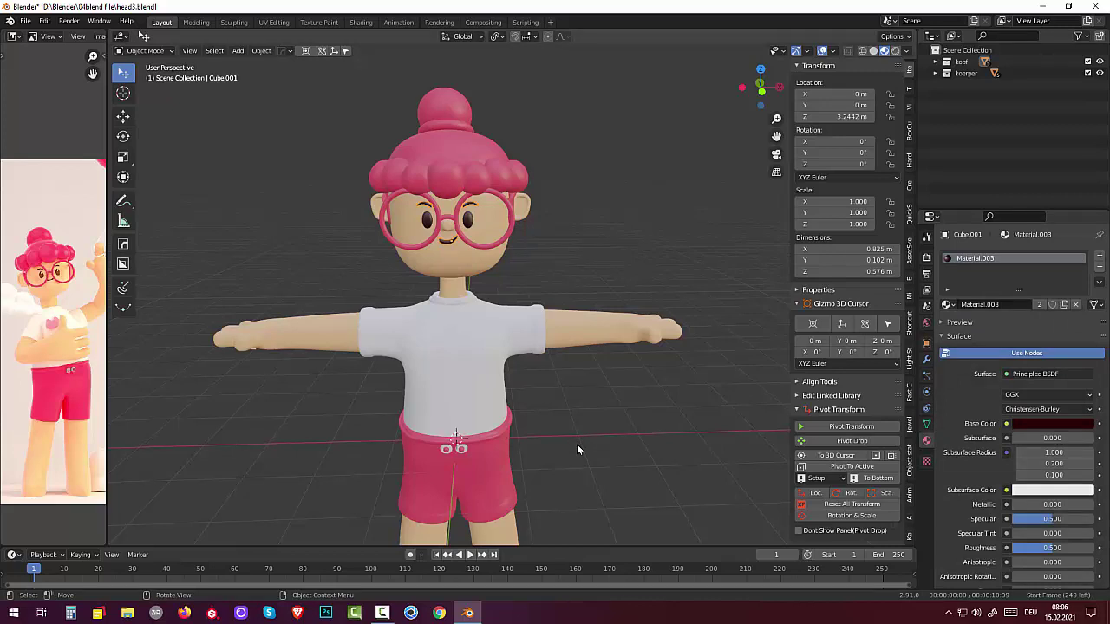
scroll(577, 444, down, 2)
scroll(577, 446, down, 2)
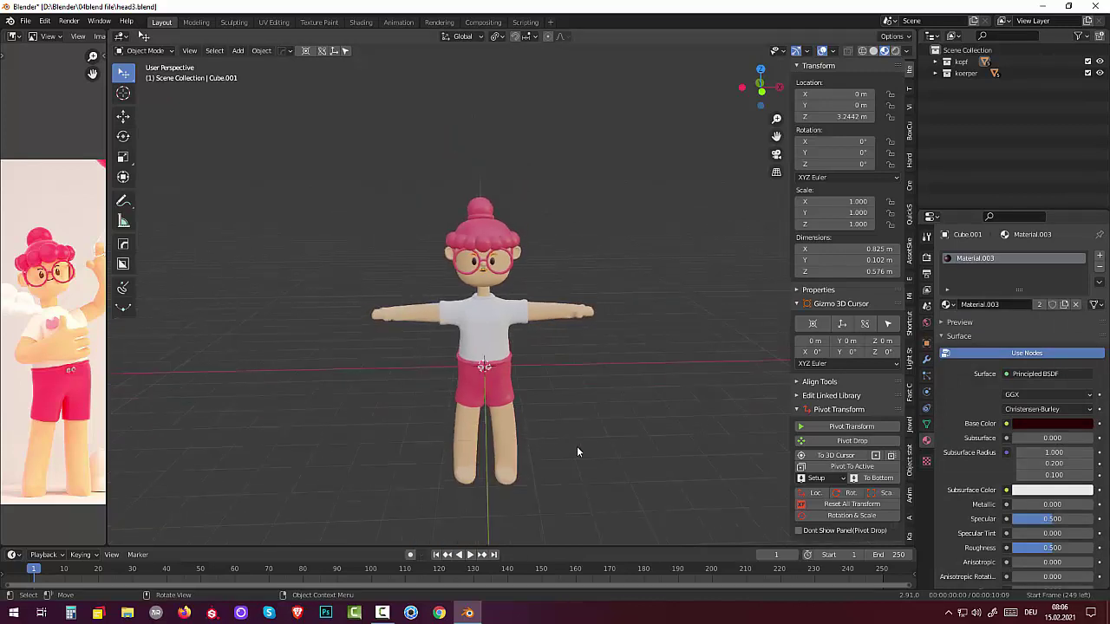
scroll(576, 452, up, 3)
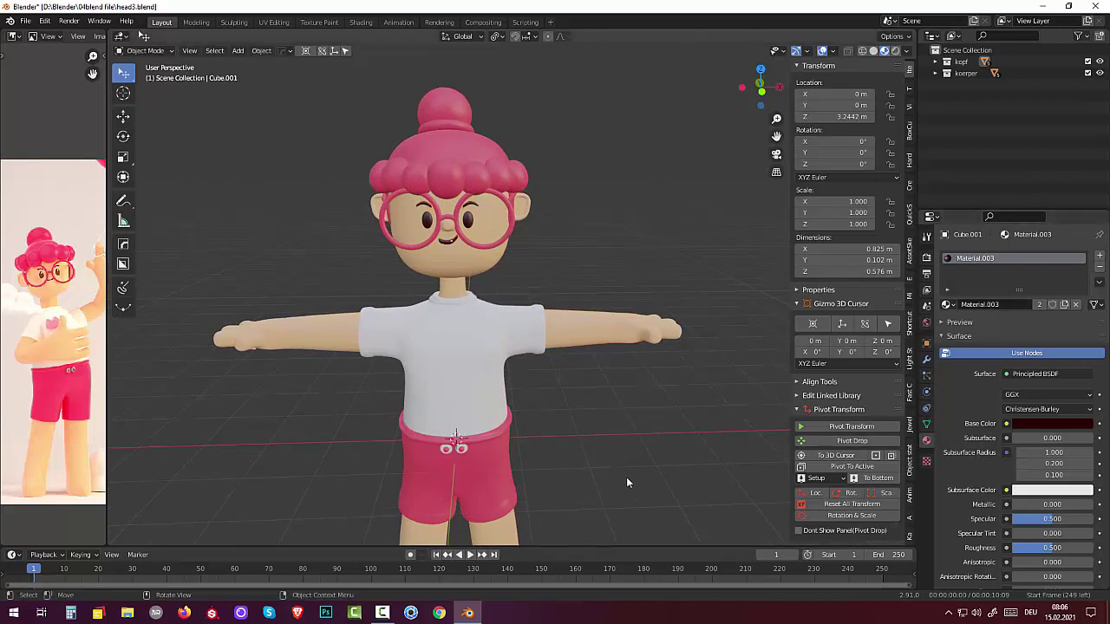
Step: Give the Torus.001 shorts button a new Material.004 with a light grey Base Color
click(459, 455)
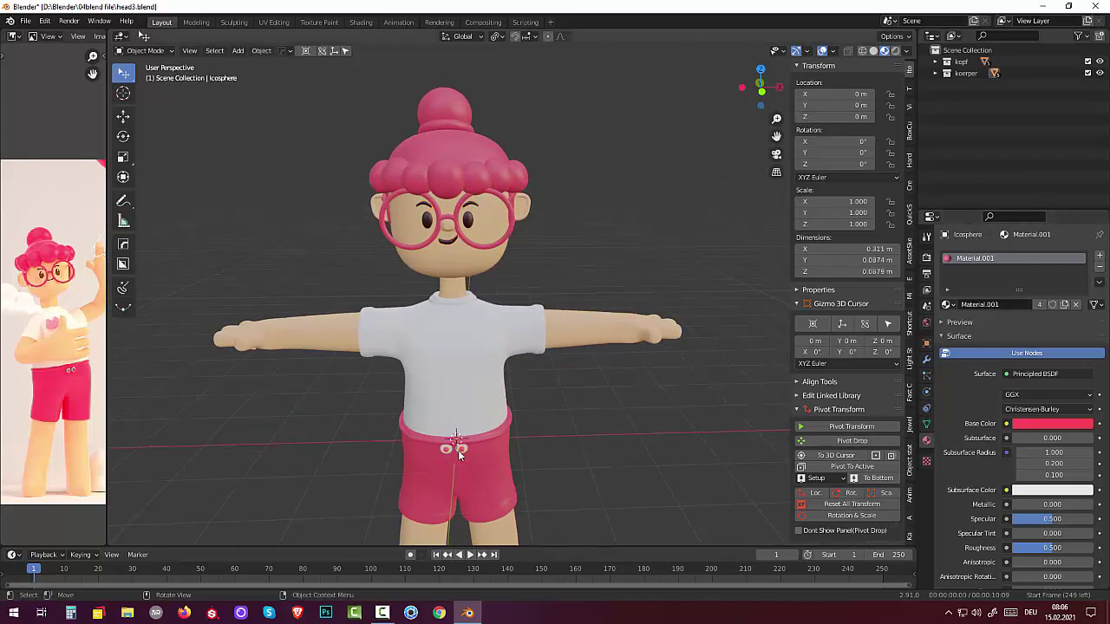
click(465, 451)
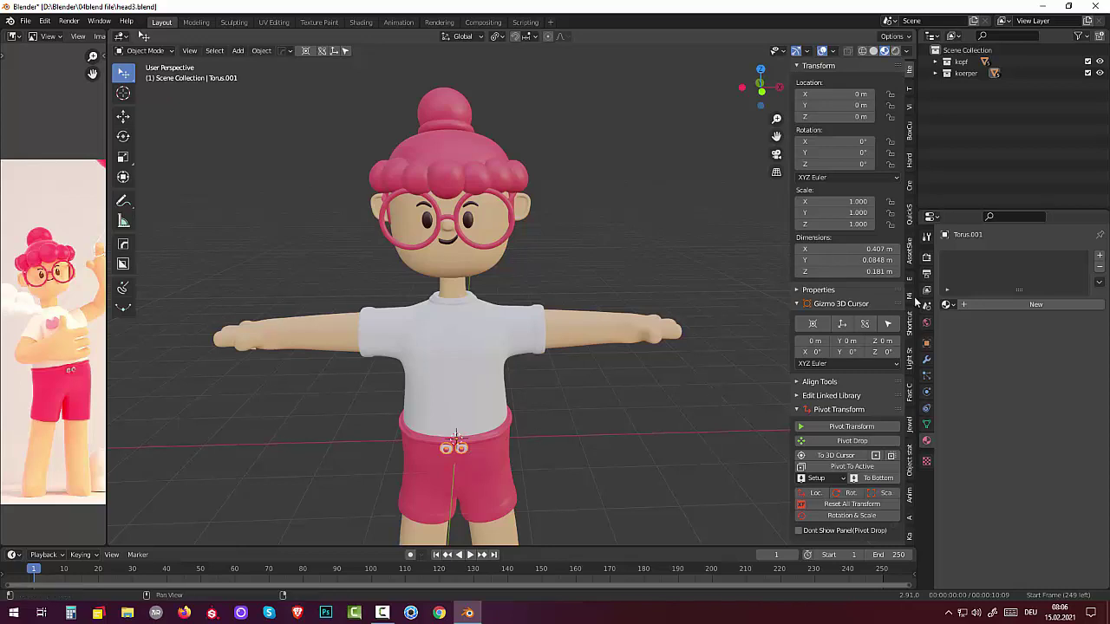
click(978, 307)
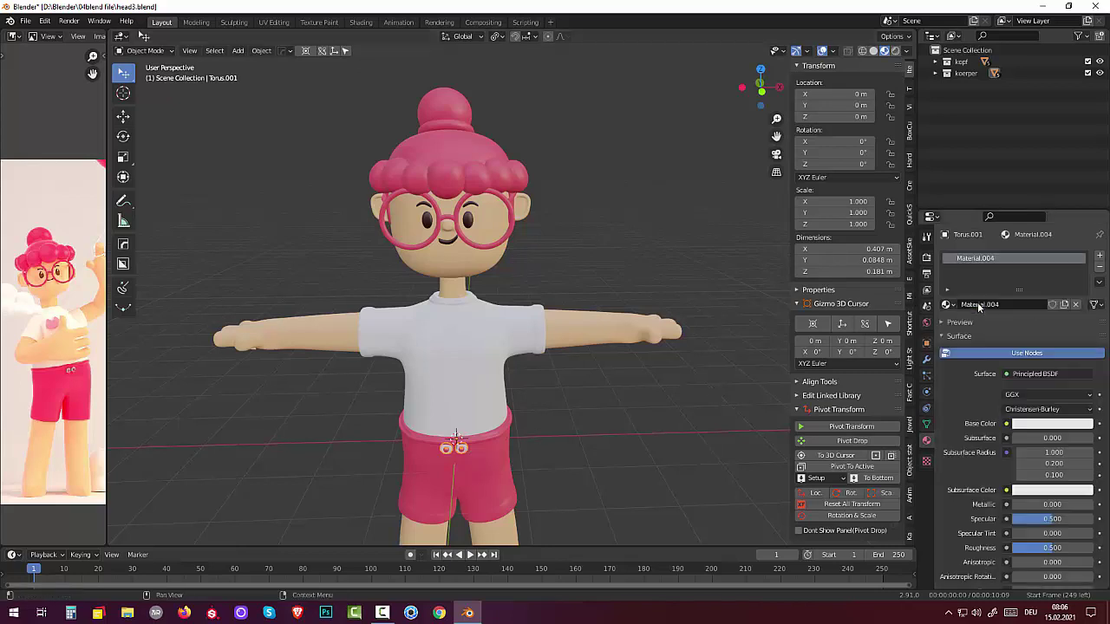
click(1052, 424)
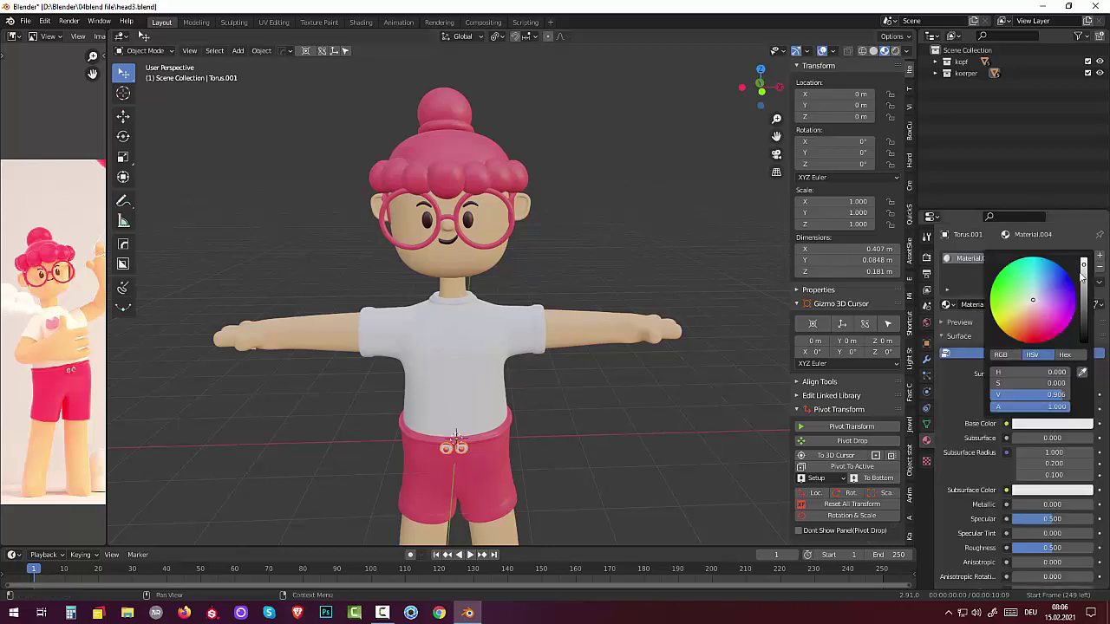
drag(1084, 263, 1084, 287)
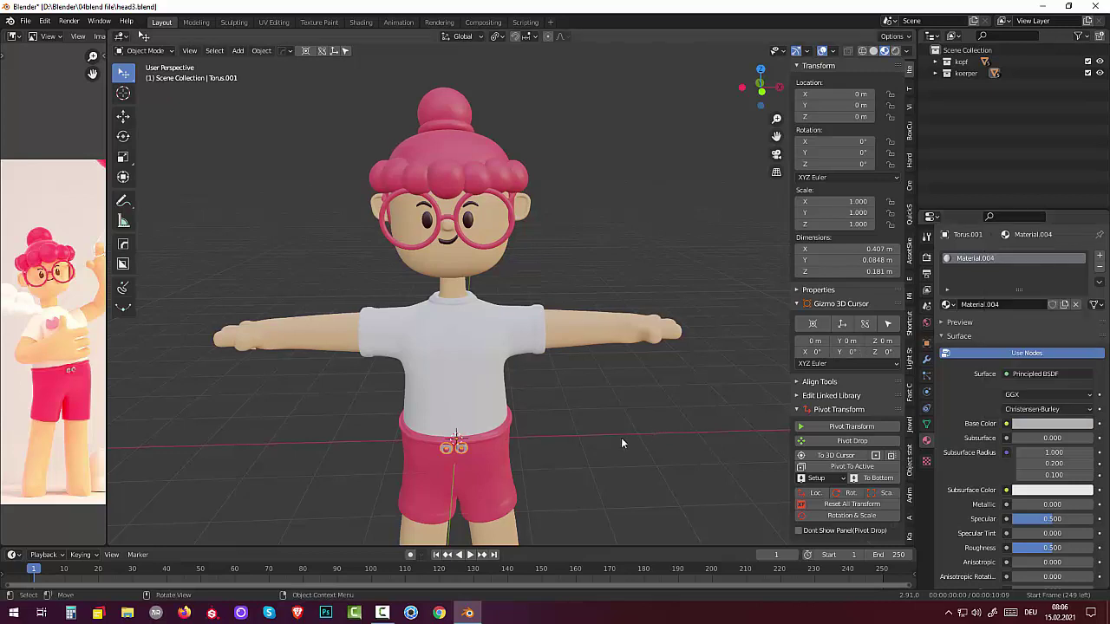
Step: Lower the eyes' material Roughness, then set the hair material Roughness to 0.280
click(468, 222)
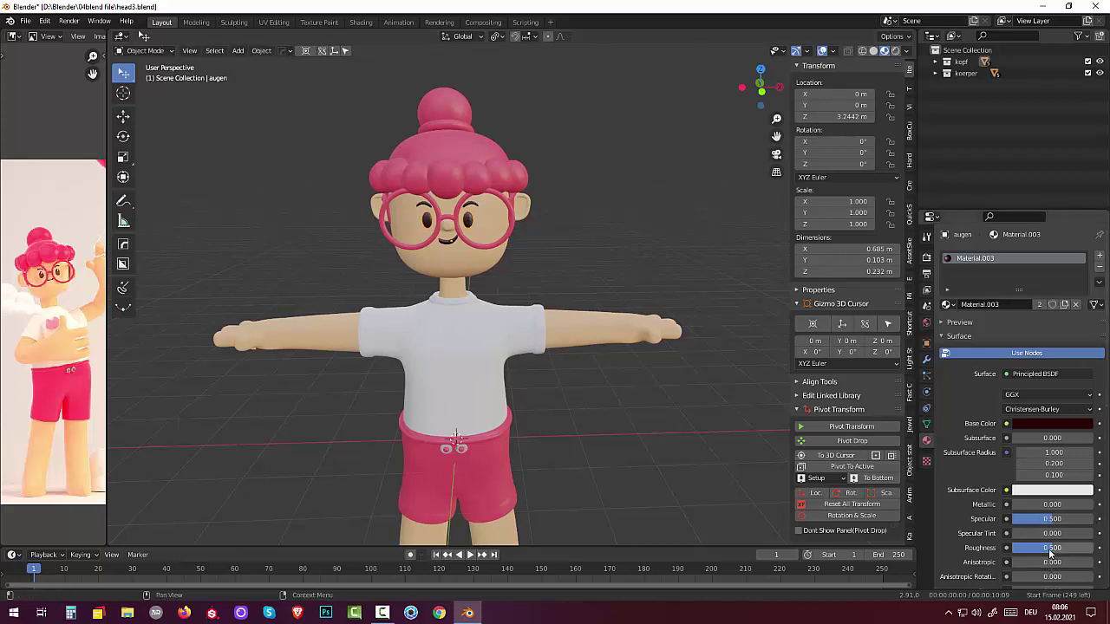
mouse_move(1052, 549)
mouse_down()
mouse_move(1012, 549)
mouse_move(1024, 549)
mouse_up()
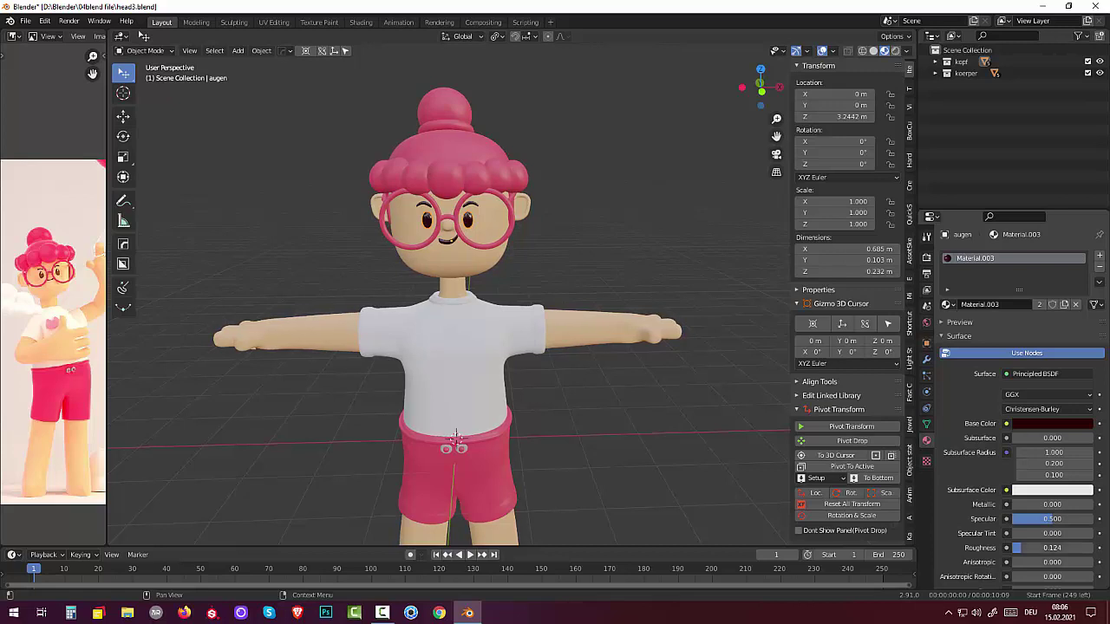
click(437, 178)
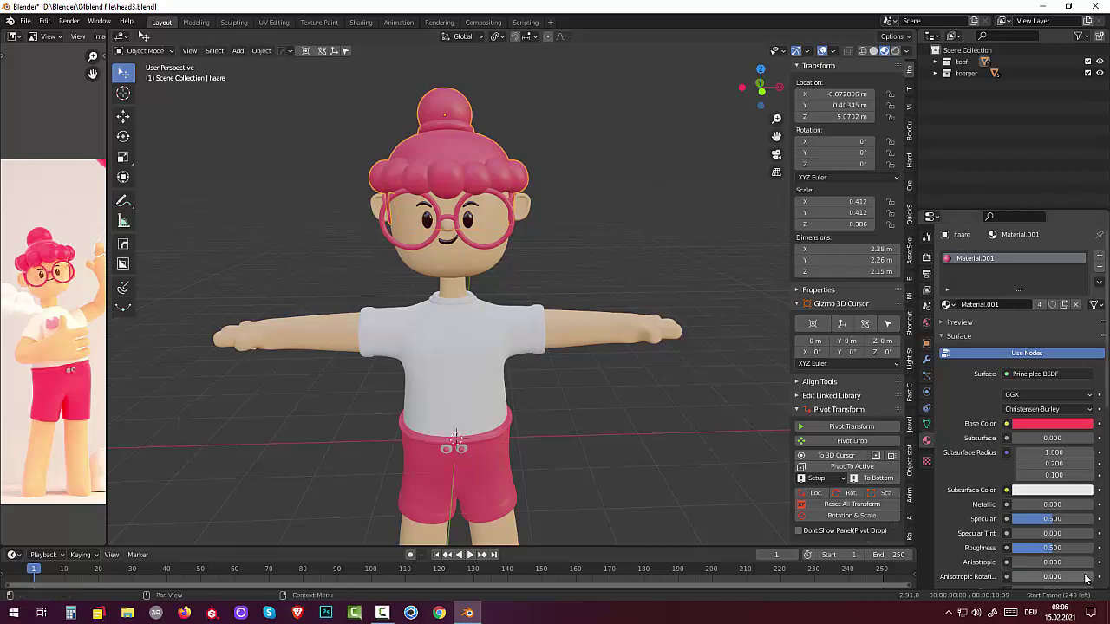
drag(1043, 555, 1024, 547)
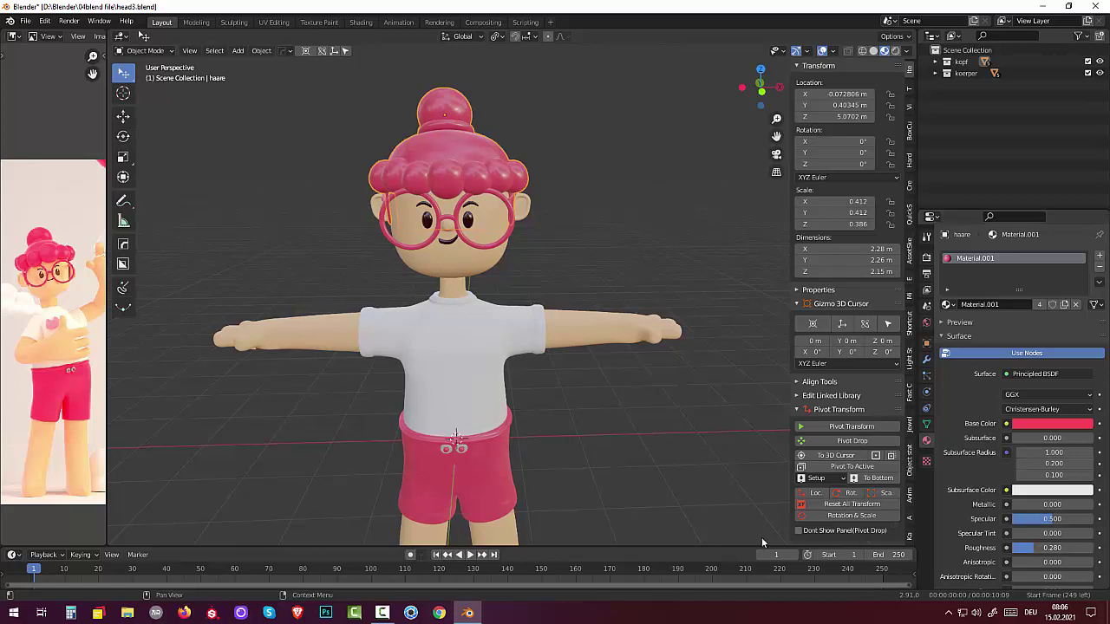
click(480, 478)
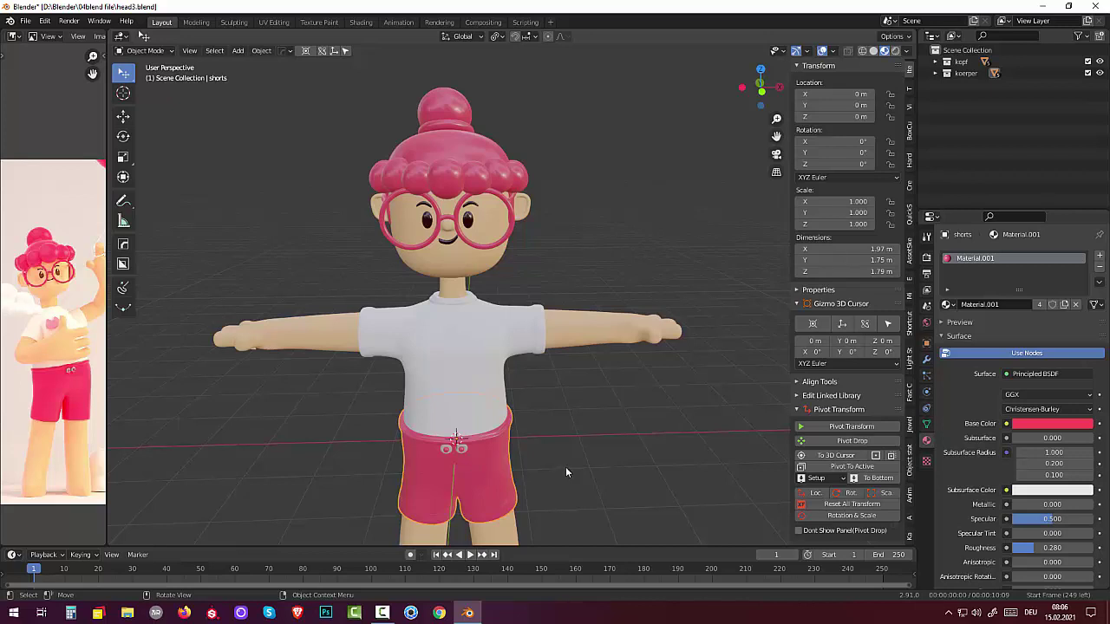
Step: Select the shorts and add an empty material slot below Material.001
click(614, 451)
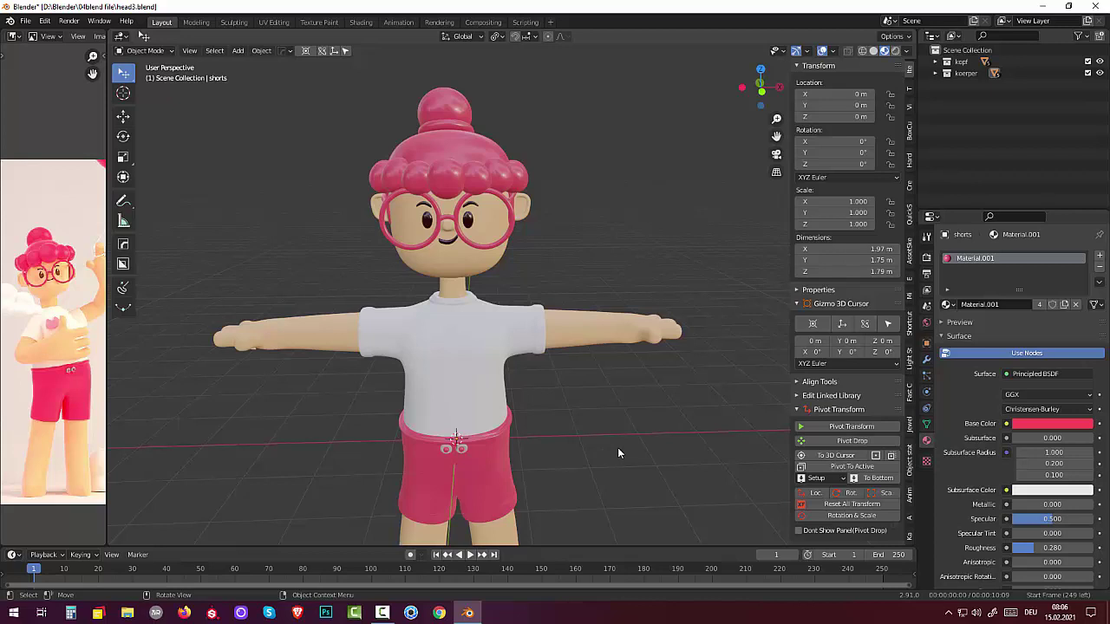
click(489, 484)
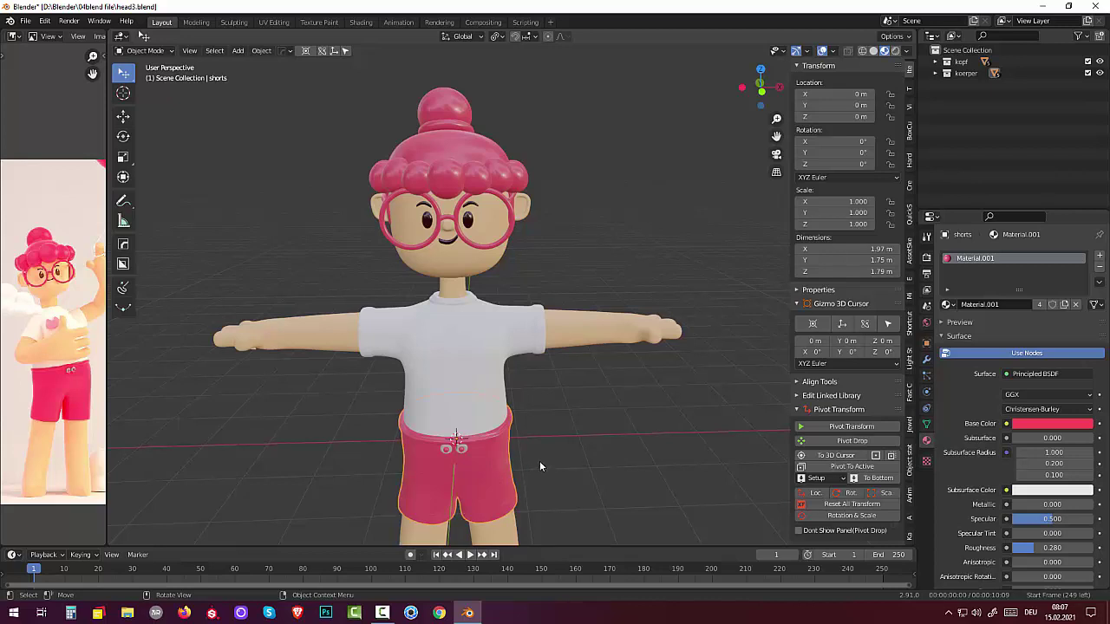
click(1099, 255)
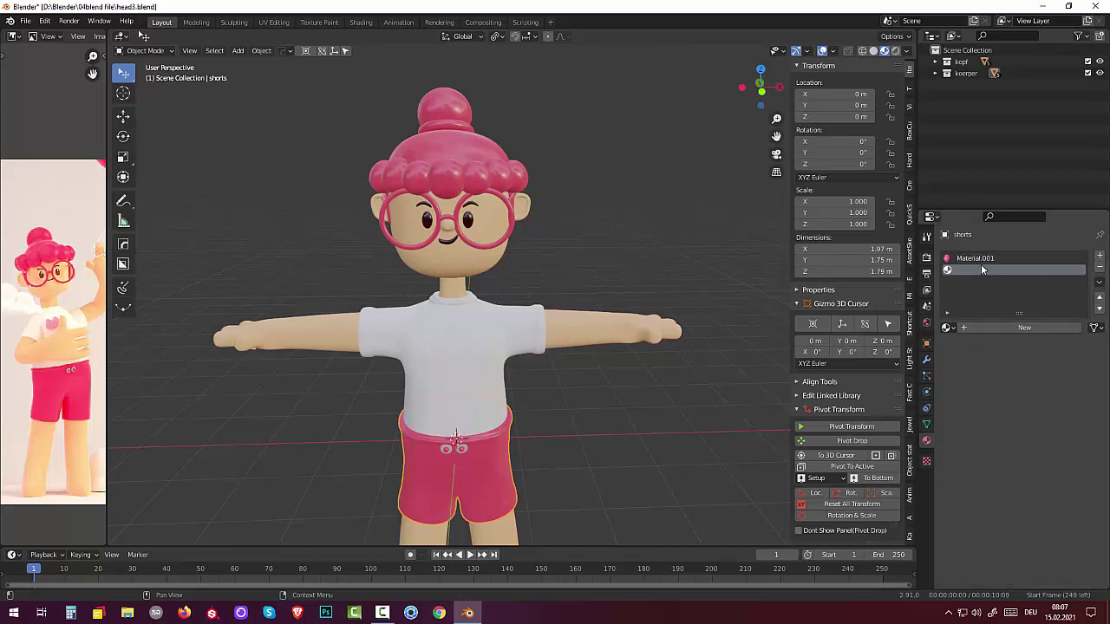
Step: Create a new material for the shorts and sample the hair's pink as its Base Color
click(1025, 326)
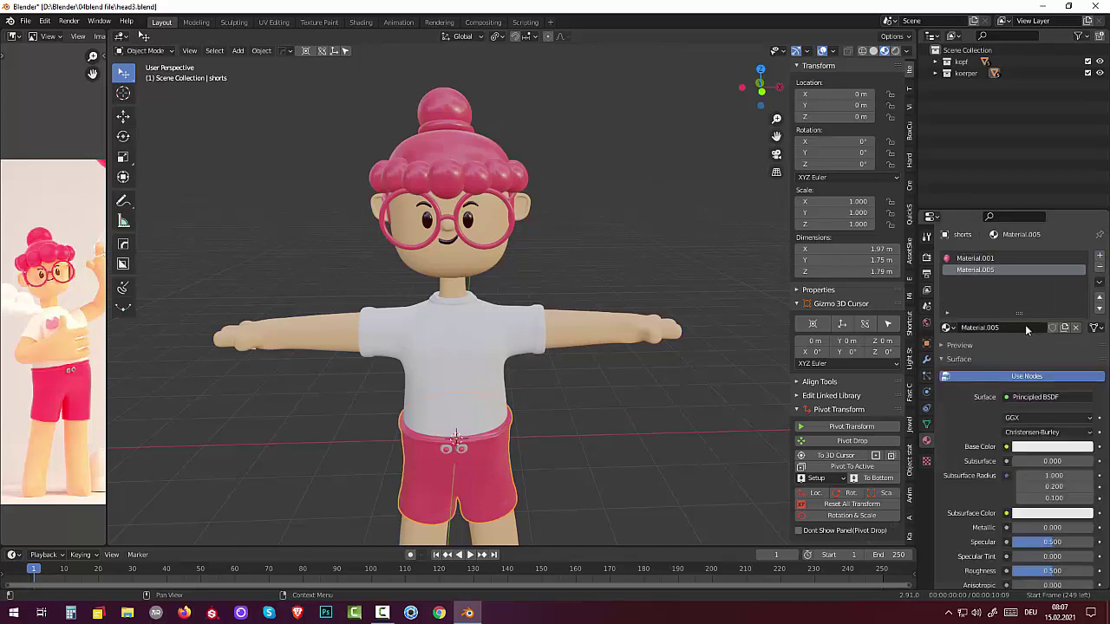
click(1051, 446)
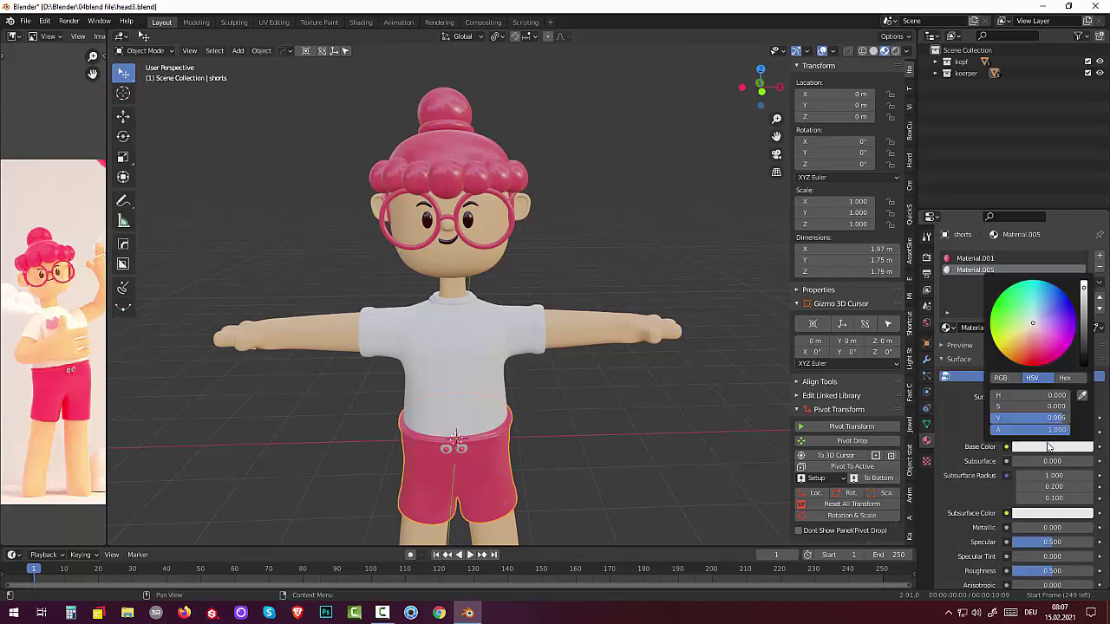
click(1040, 343)
drag(1040, 344, 1041, 356)
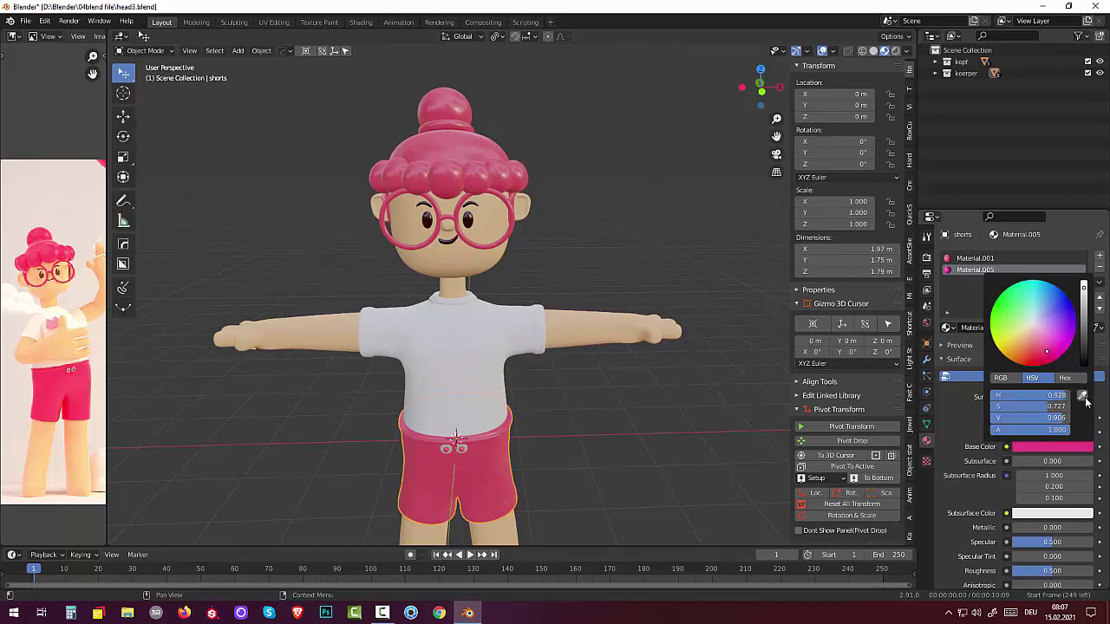
click(1083, 395)
click(469, 146)
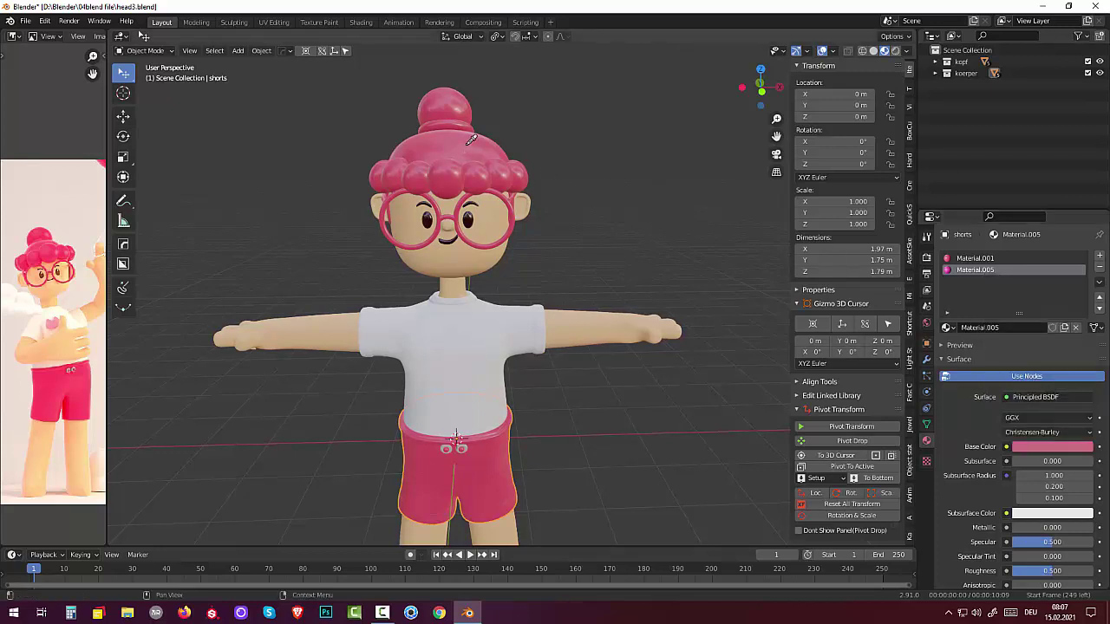
Step: Remove the shared Material.001 slot from the shorts and resample the hair's deep pink
click(978, 259)
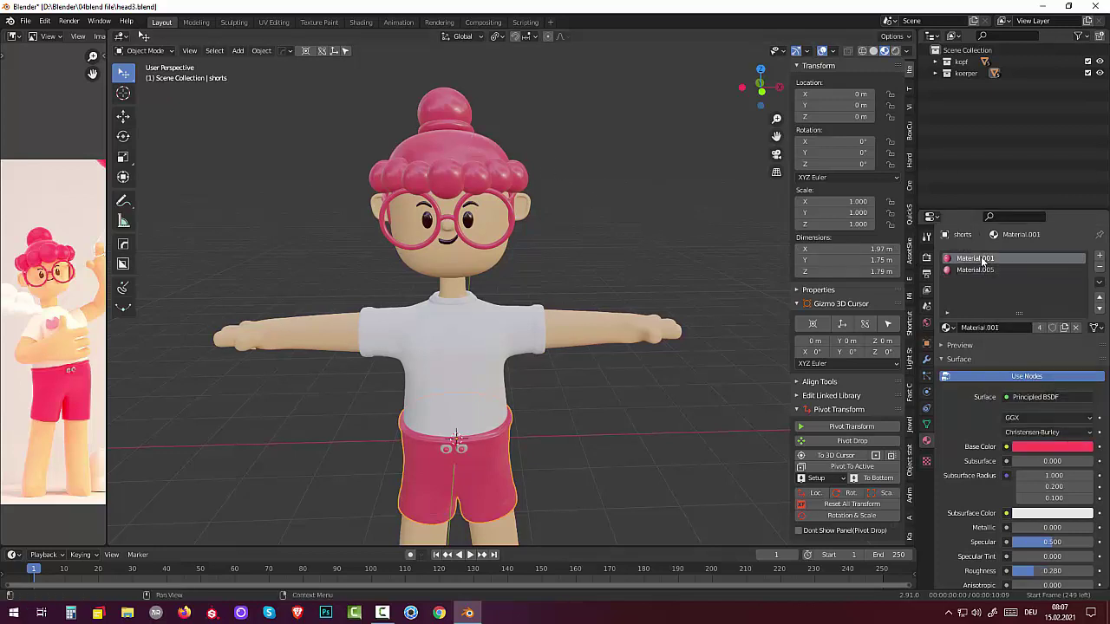
click(1100, 268)
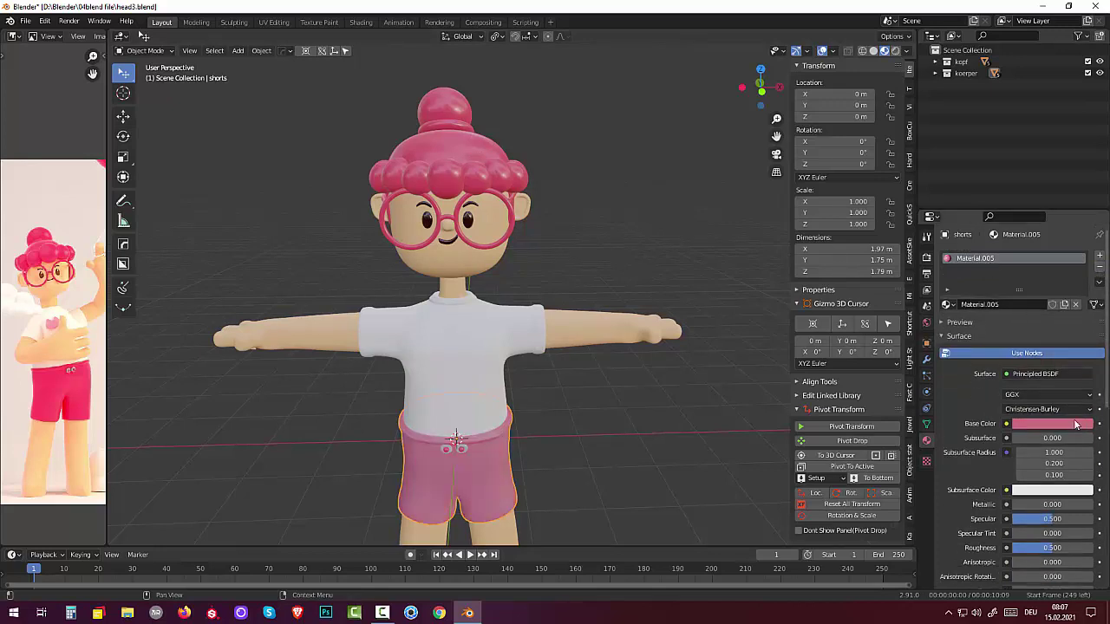
click(1053, 424)
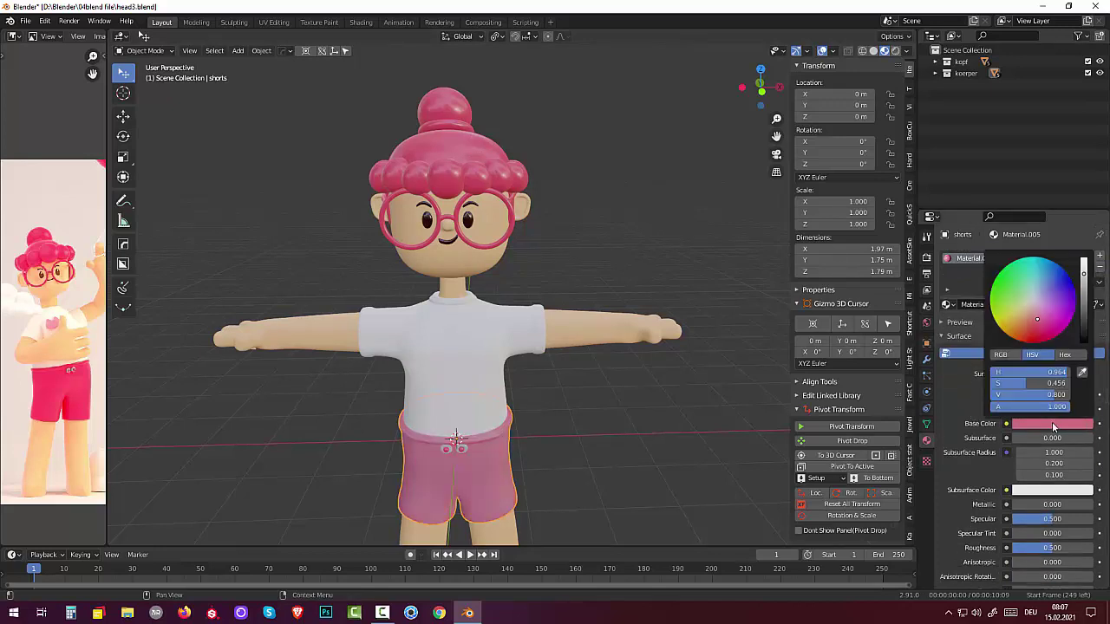
click(1081, 372)
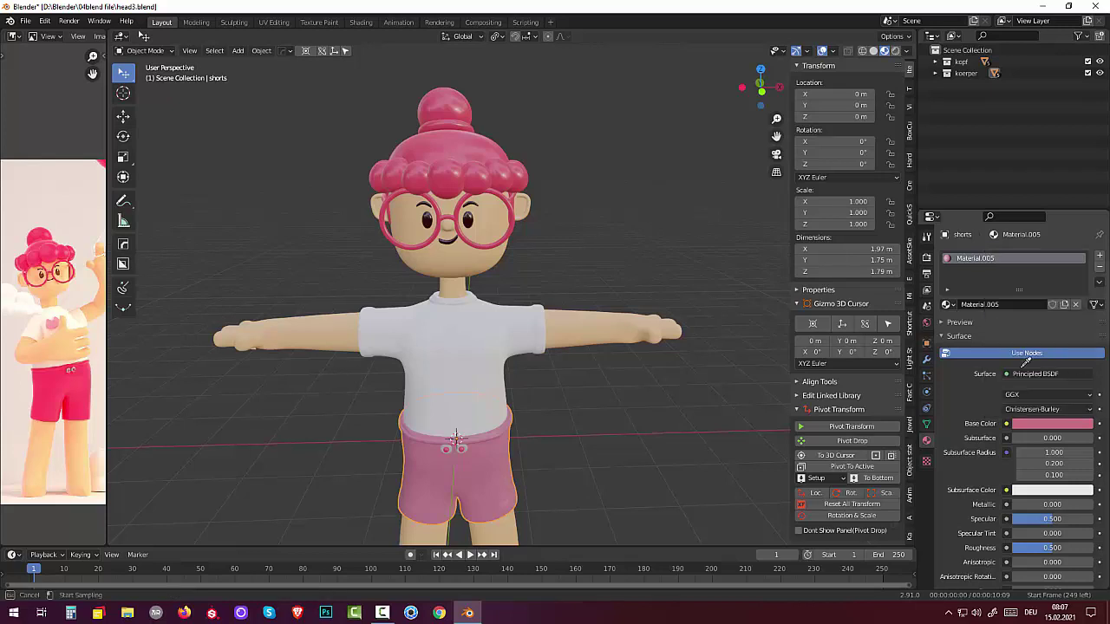
click(484, 165)
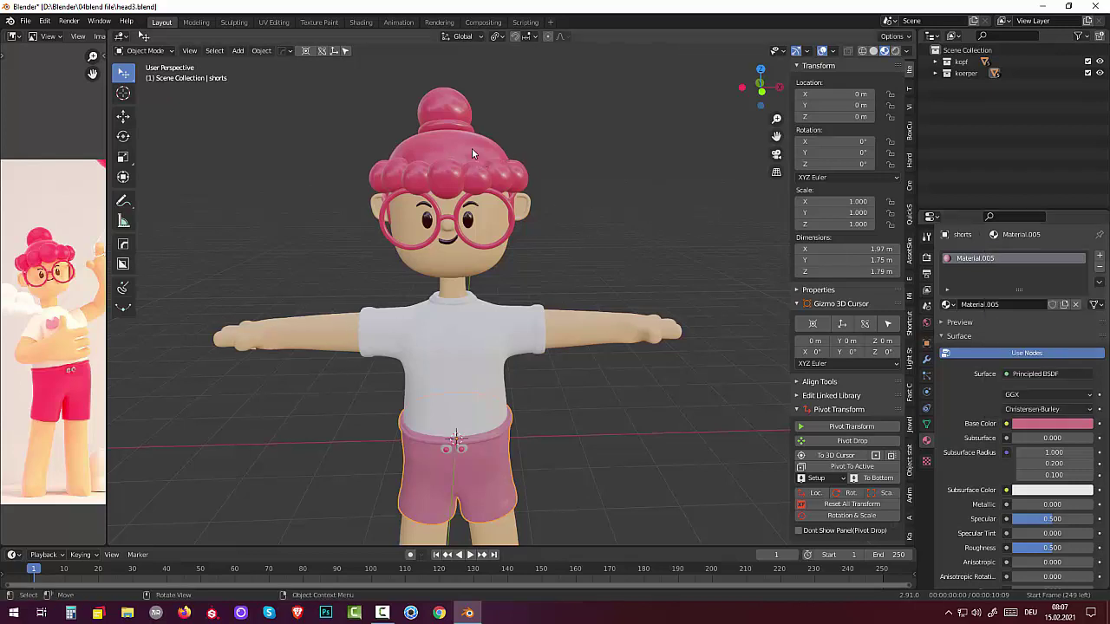
click(1027, 424)
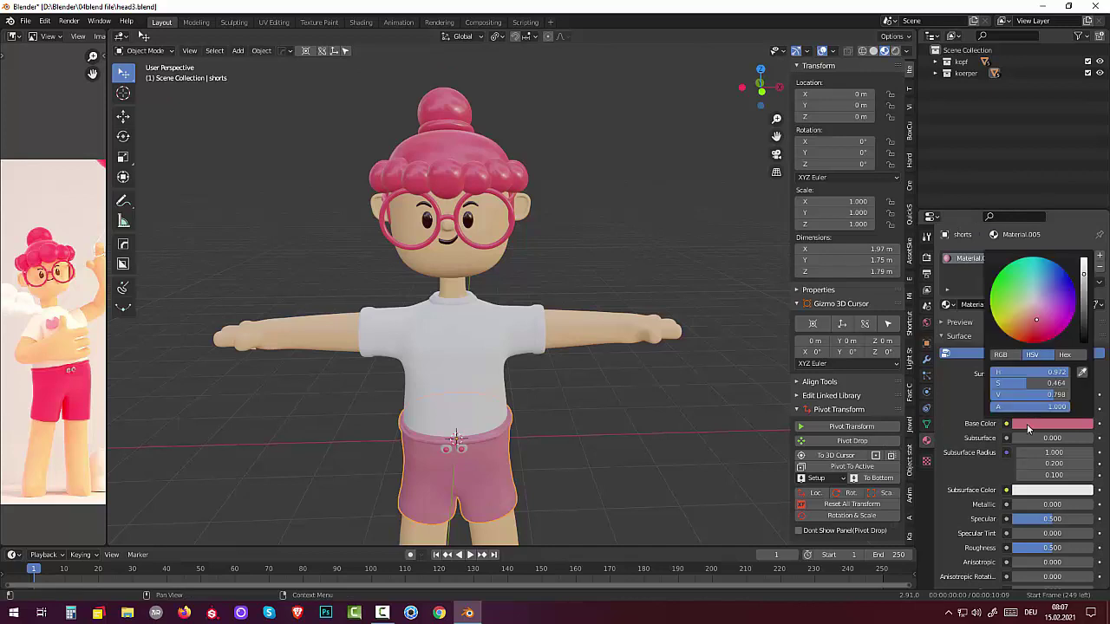
click(1085, 375)
click(458, 180)
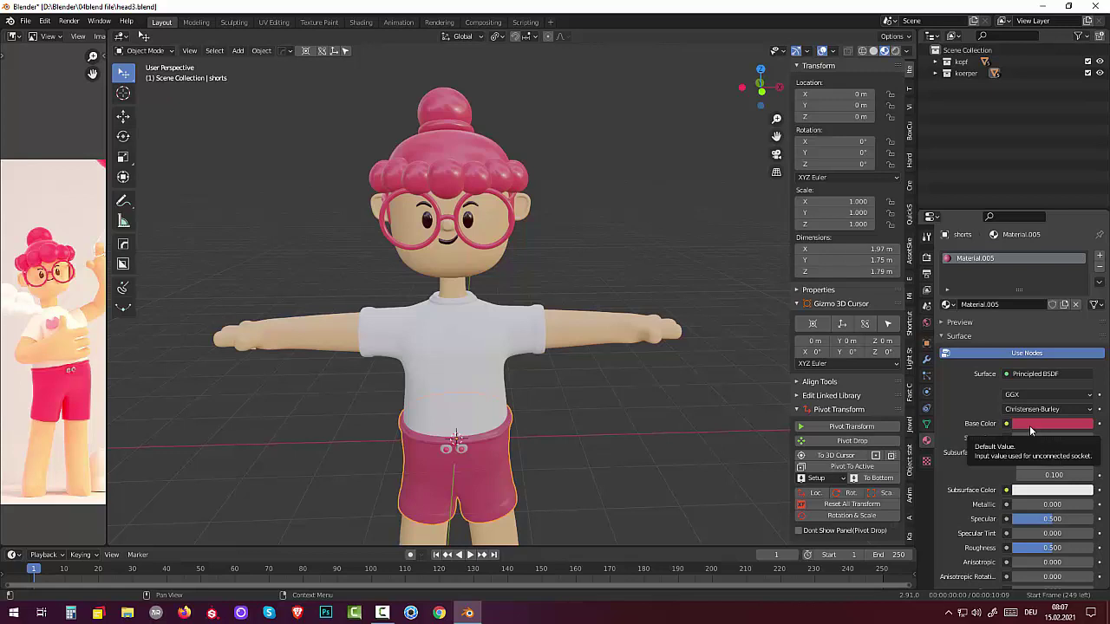
Step: Rename the shorts material to 'roza2'
click(980, 305)
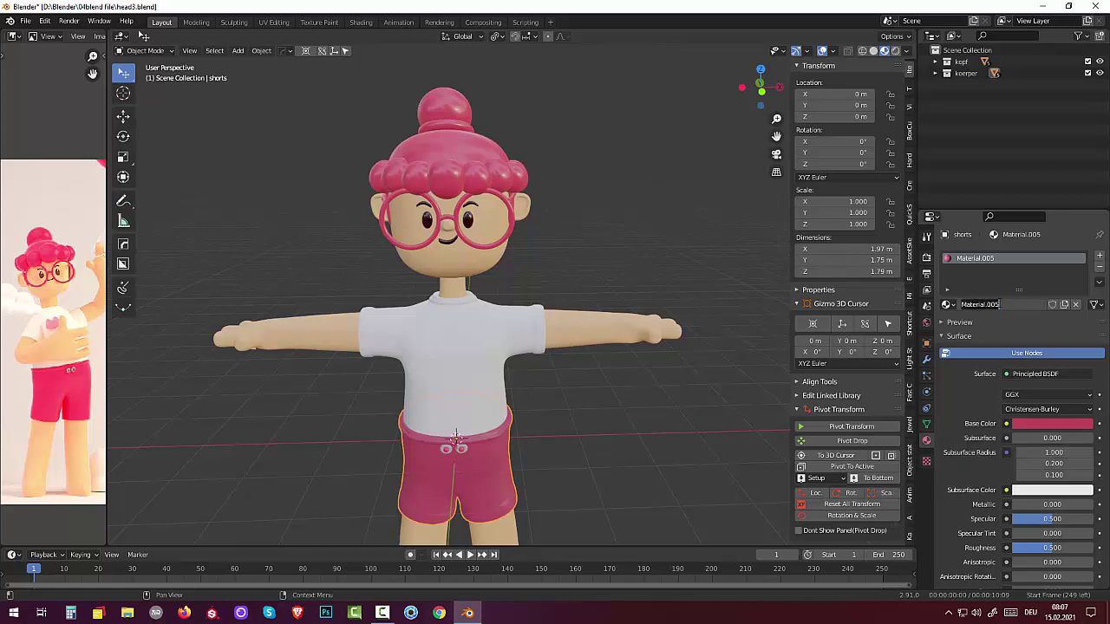
key(Home)
key(ctrl+a)
text(roza)
text(2)
key(Return)
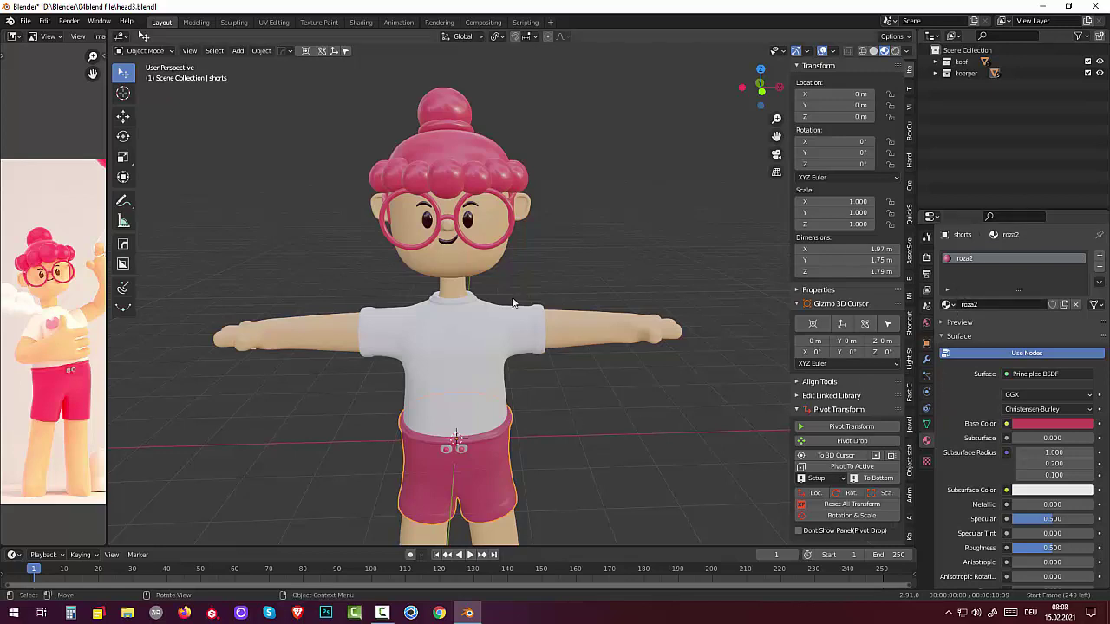
Step: Select the hair and display its Base Color as a hex value
click(477, 181)
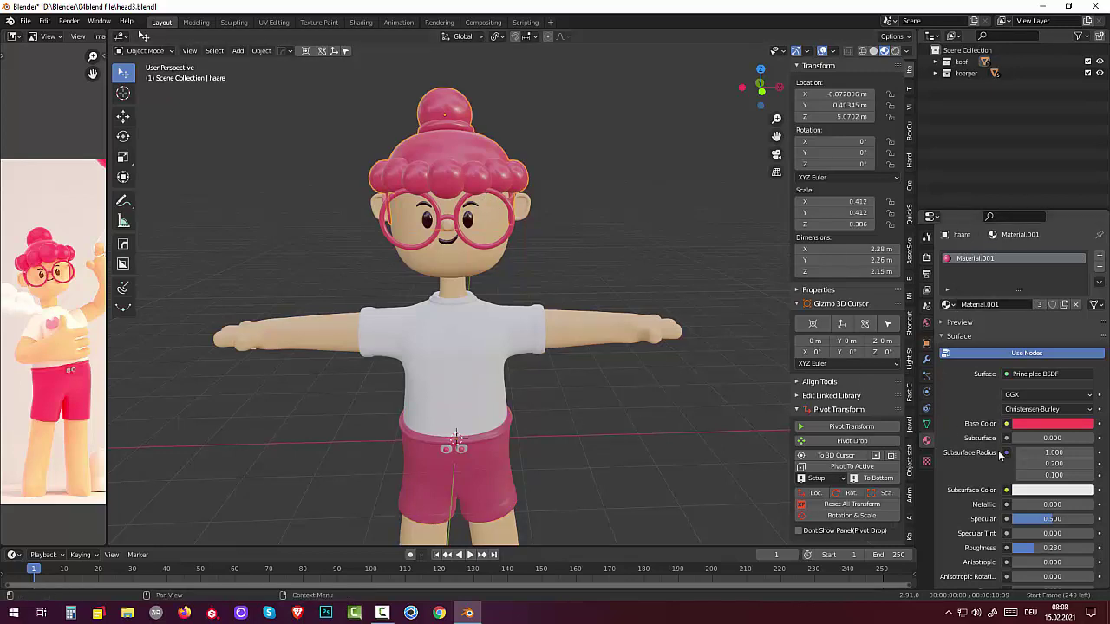
click(1058, 425)
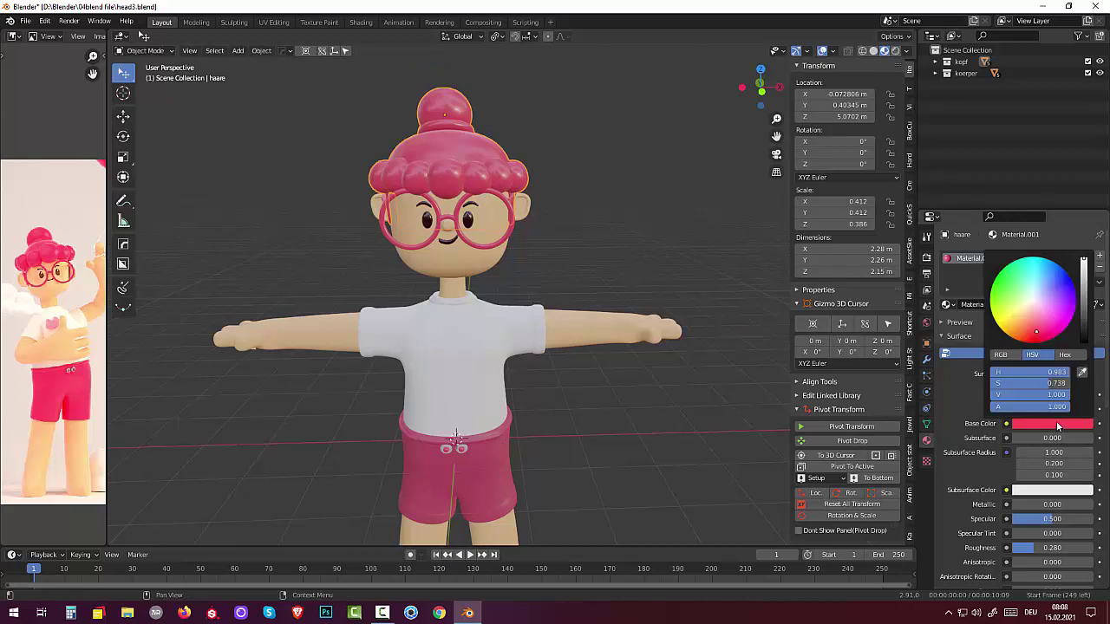
click(1065, 355)
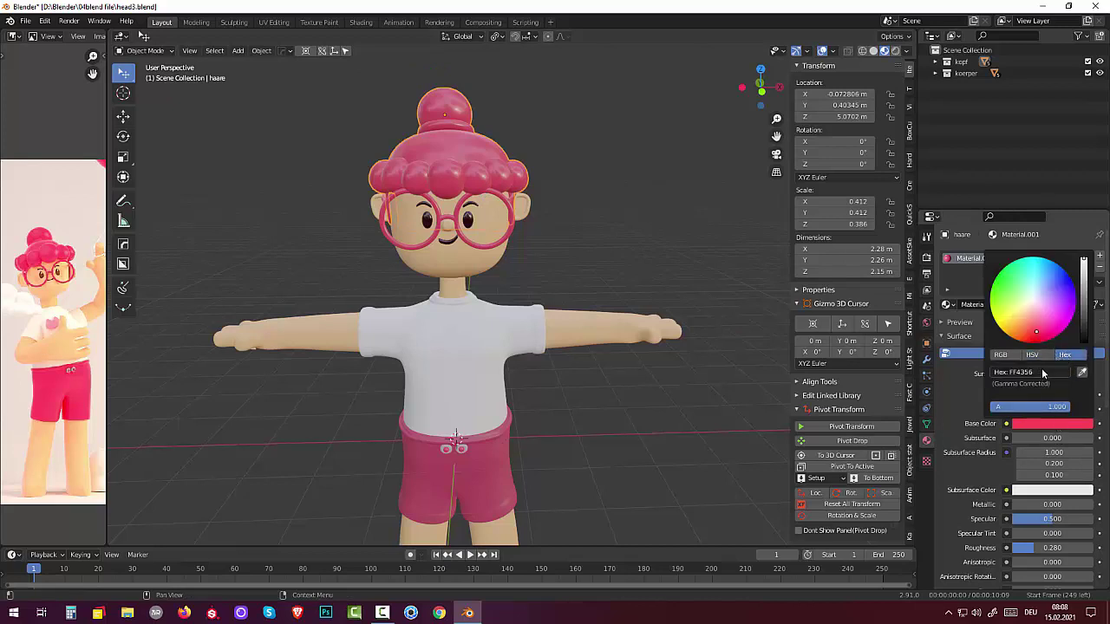
click(1039, 372)
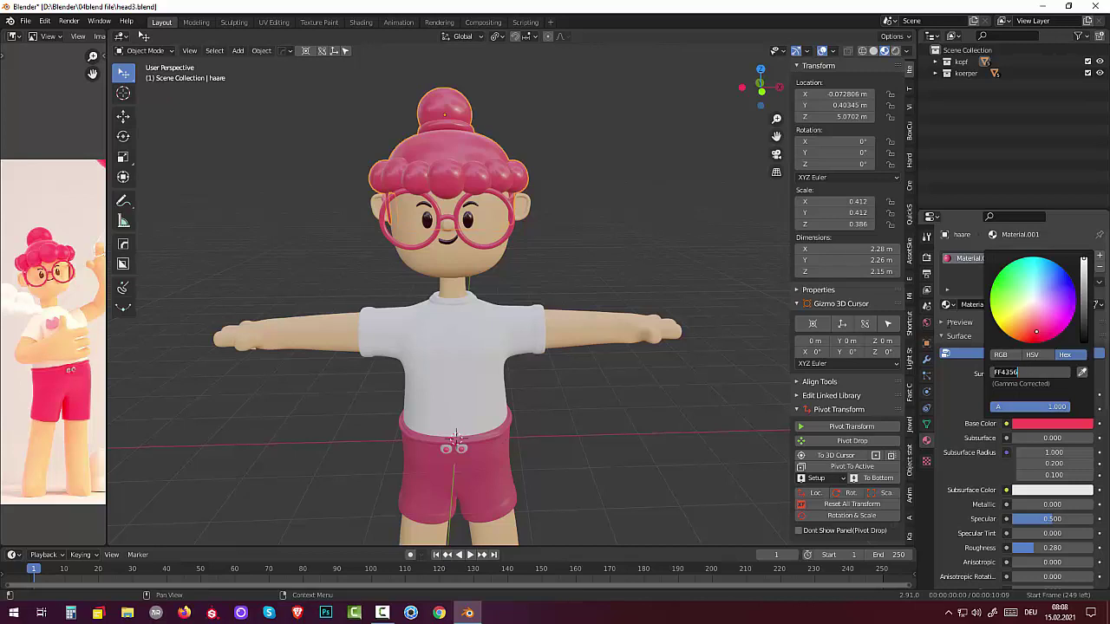
Step: Assign roza2 to the hair and set its Base Color to hex FF4356
click(949, 305)
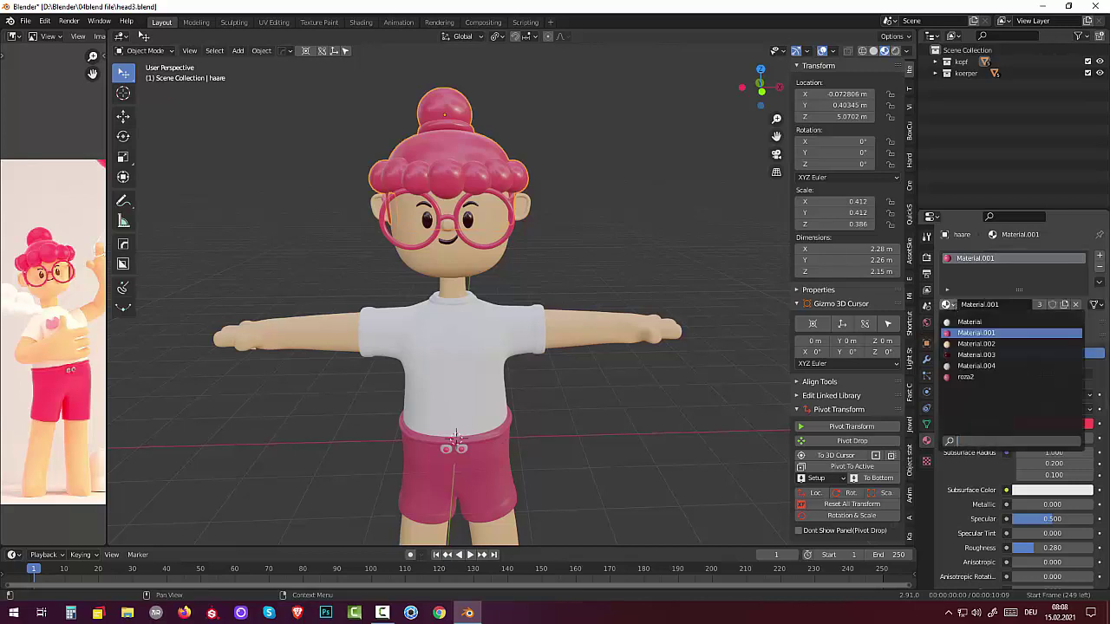
click(966, 377)
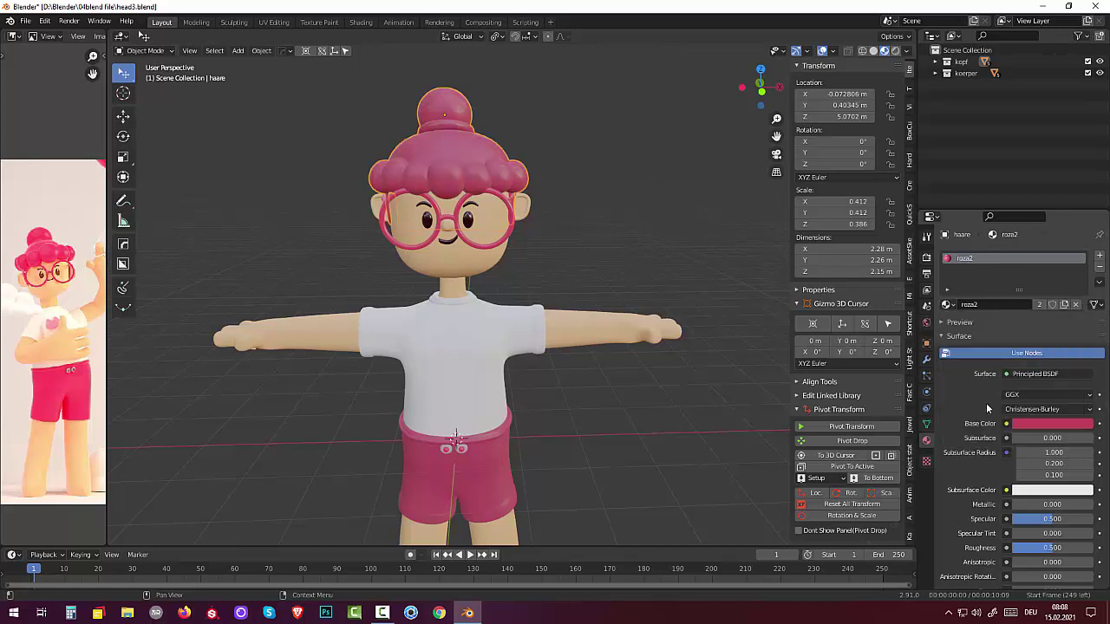
click(1052, 424)
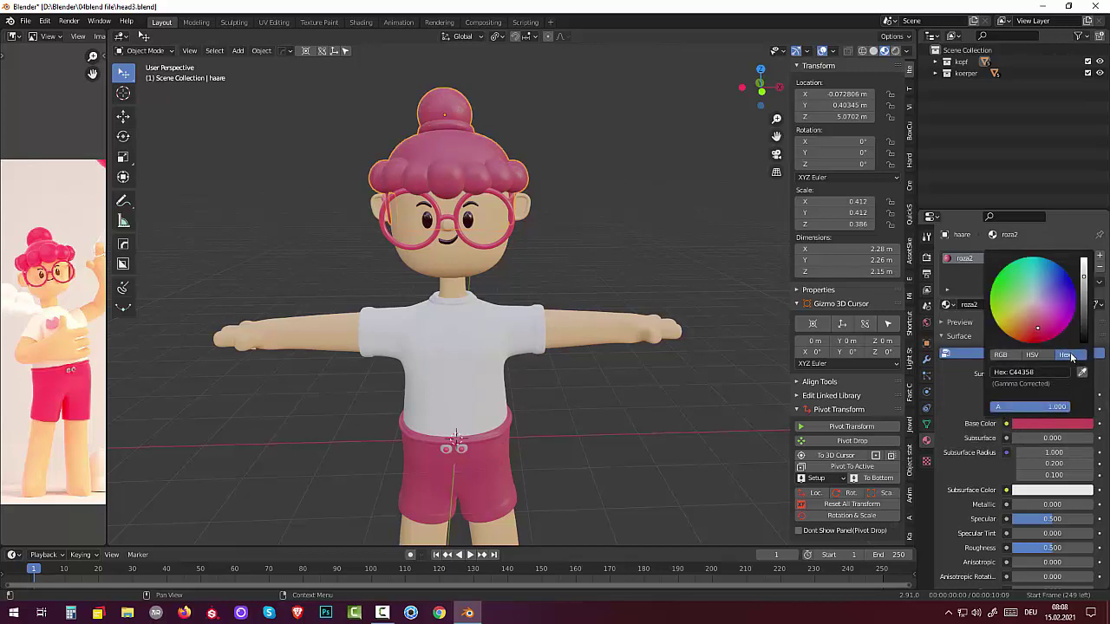
click(1049, 370)
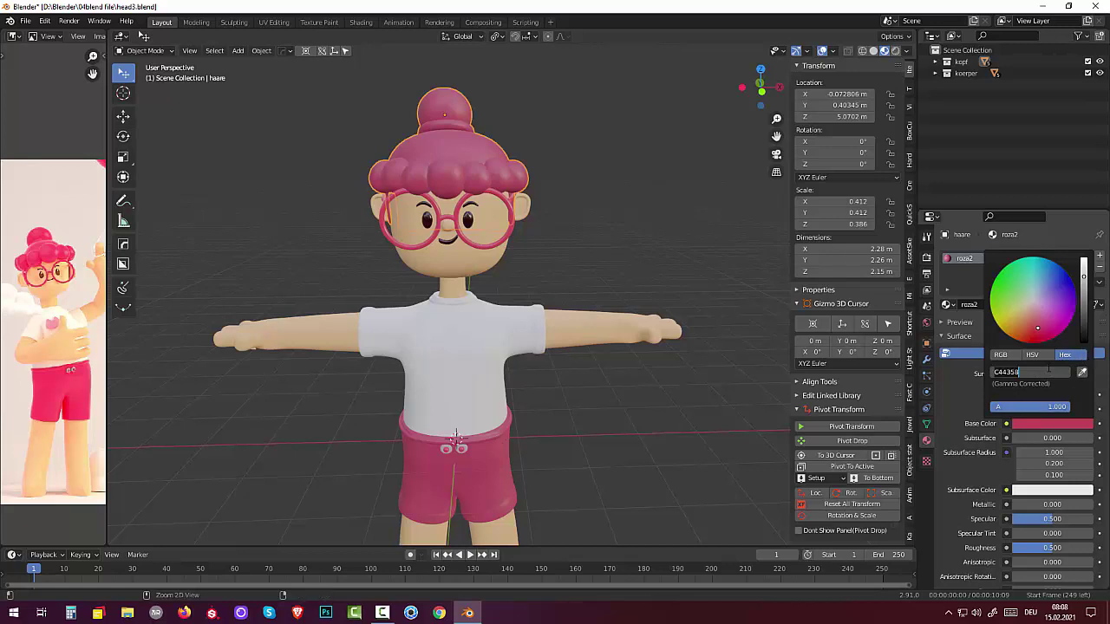
key(ctrl+a)
text(FF4356)
key(Return)
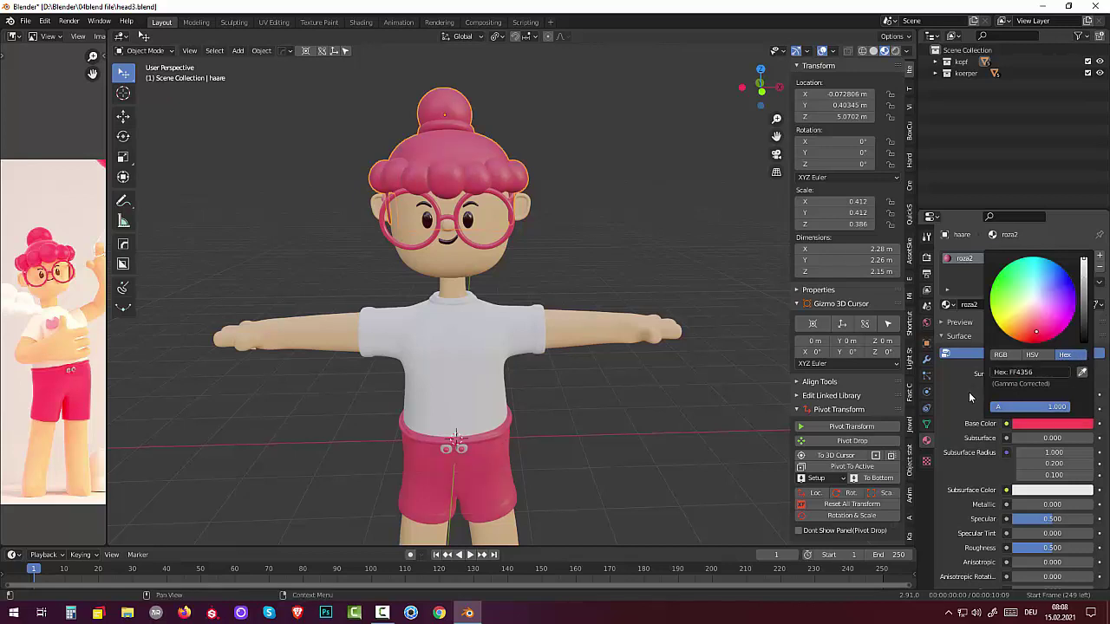
click(972, 390)
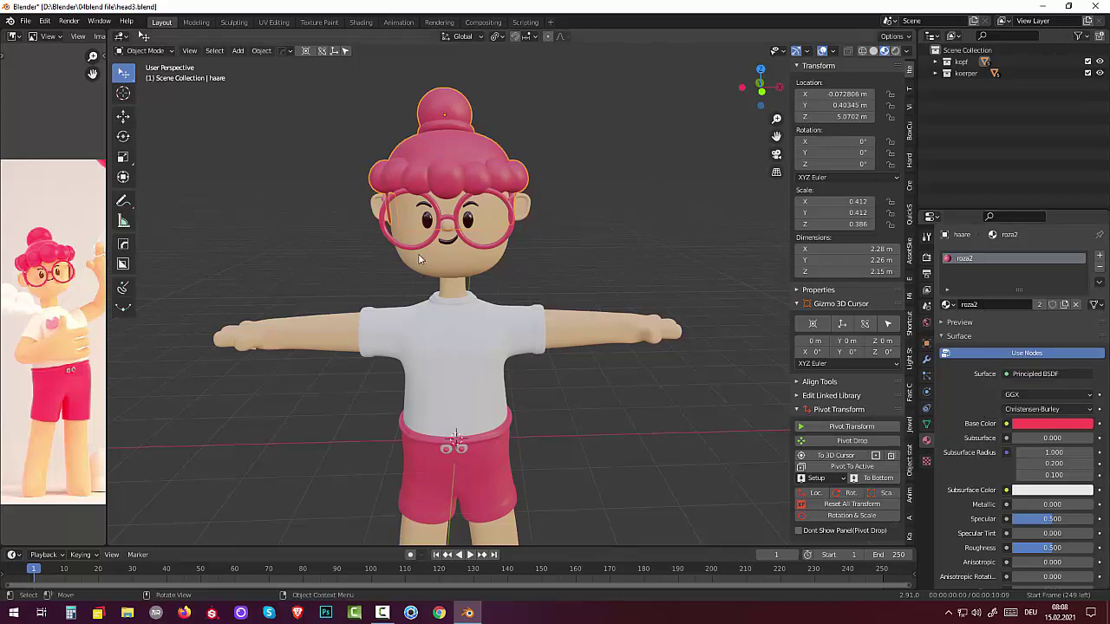
Step: Reselect the hair and switch its material back to Material.001
click(452, 184)
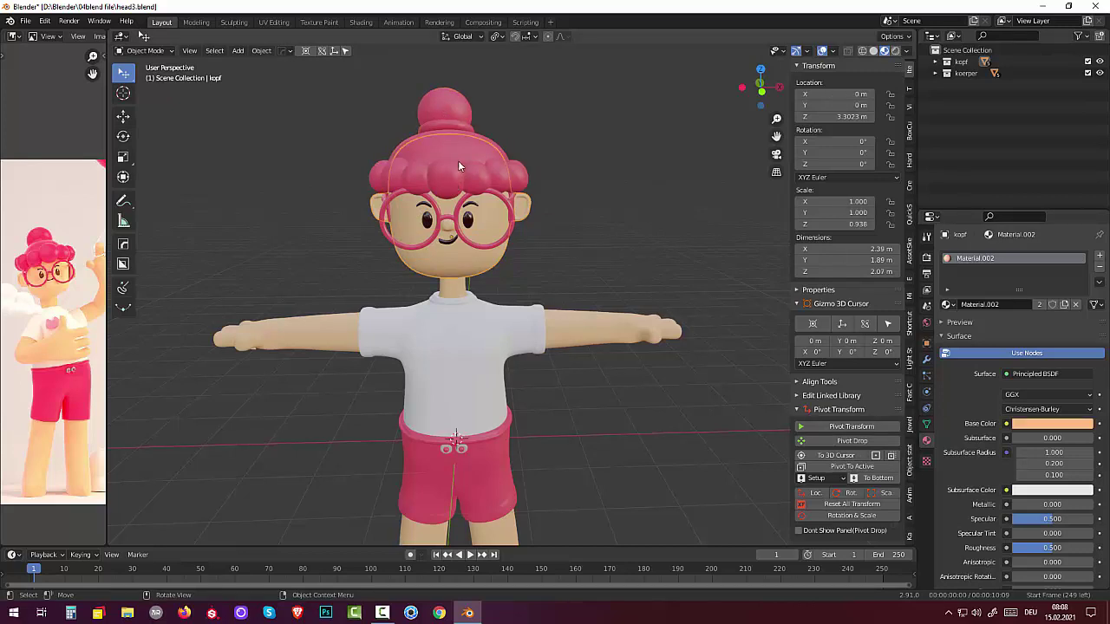
click(459, 157)
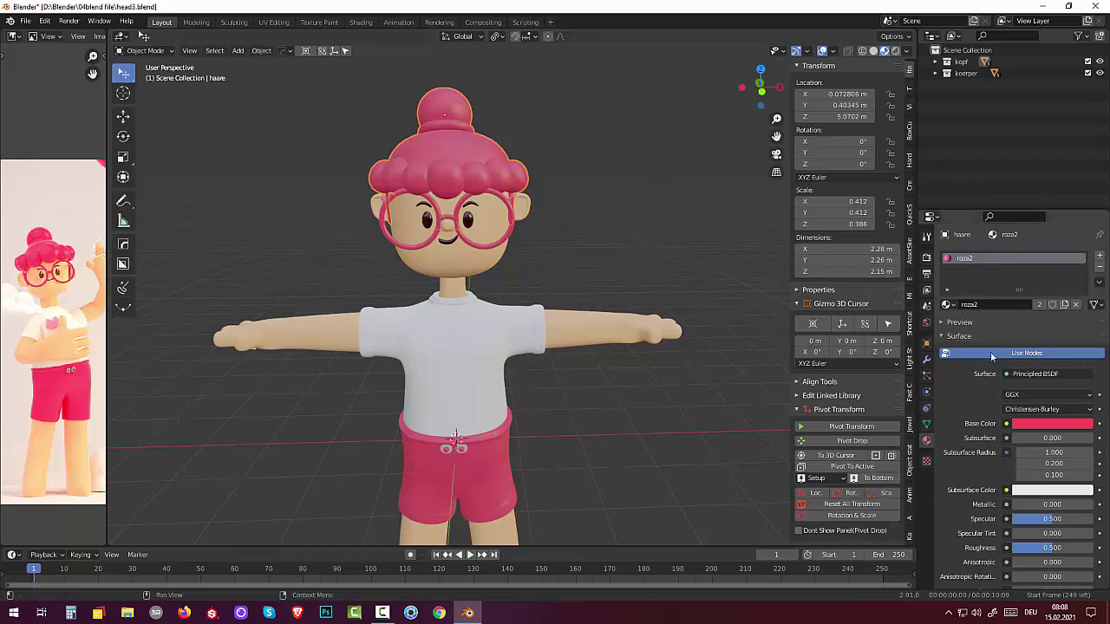
click(952, 305)
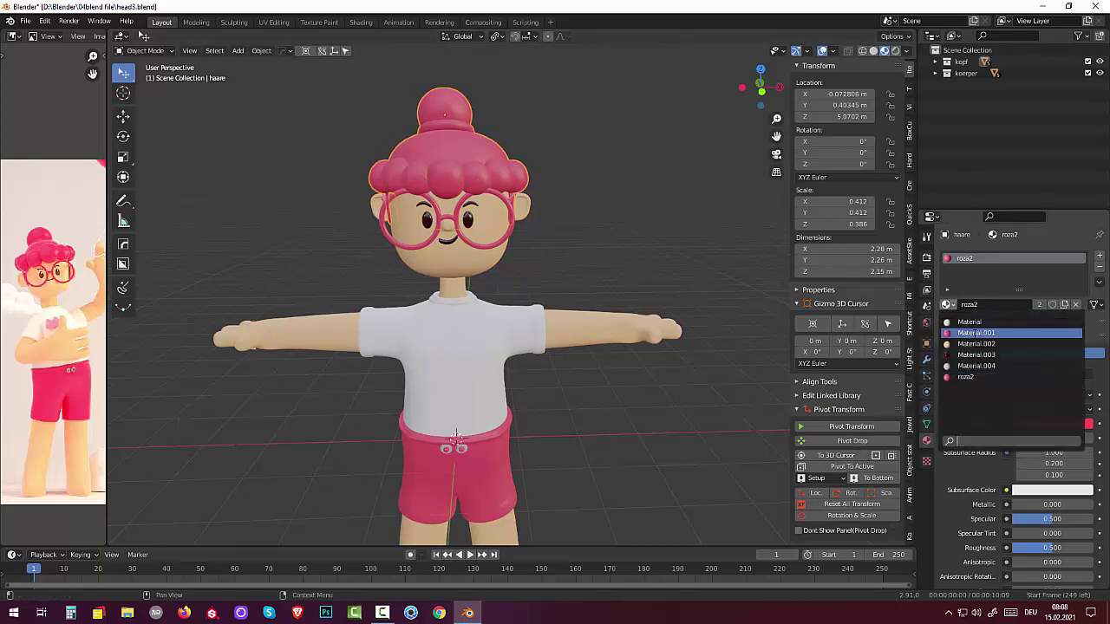
click(976, 333)
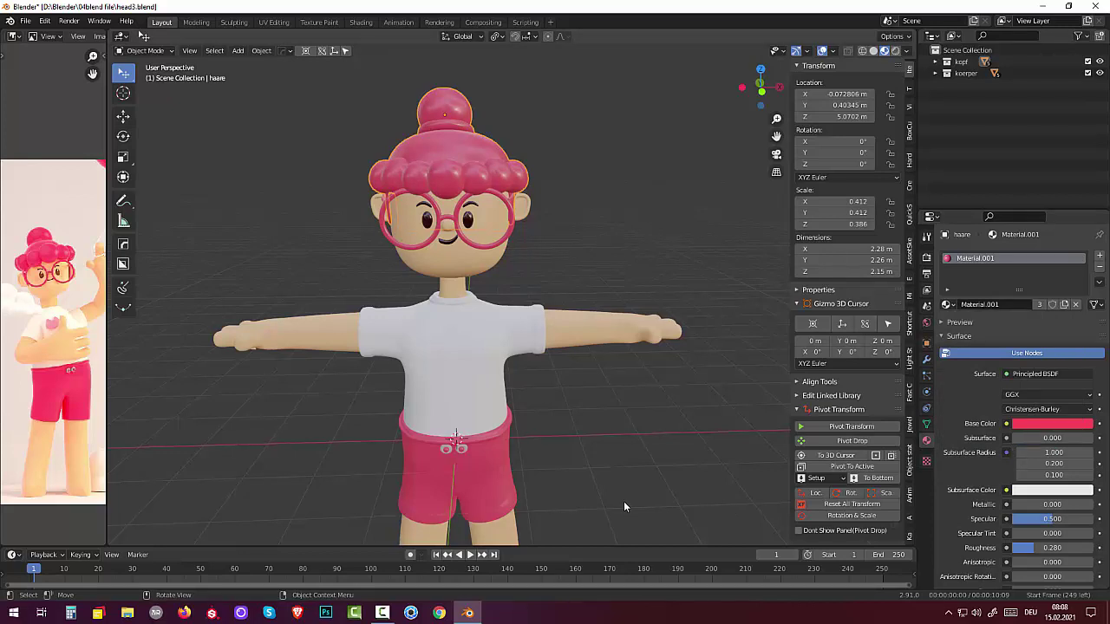
Step: Lower the shorts' Specular to about 0.2 and clear the selection
click(492, 485)
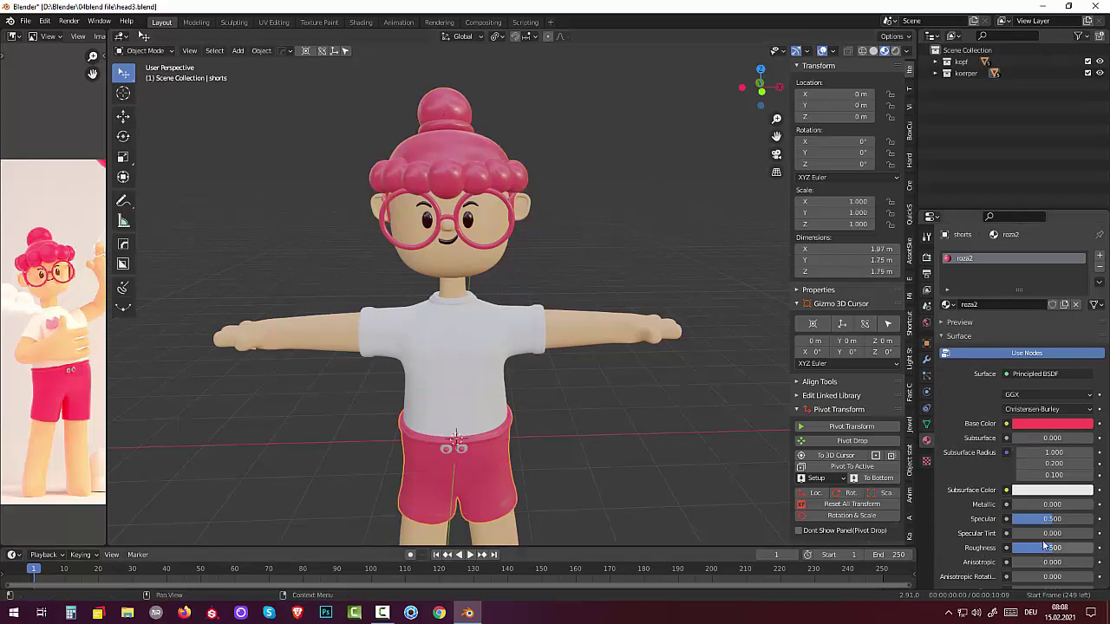
drag(1051, 519, 1022, 518)
click(482, 376)
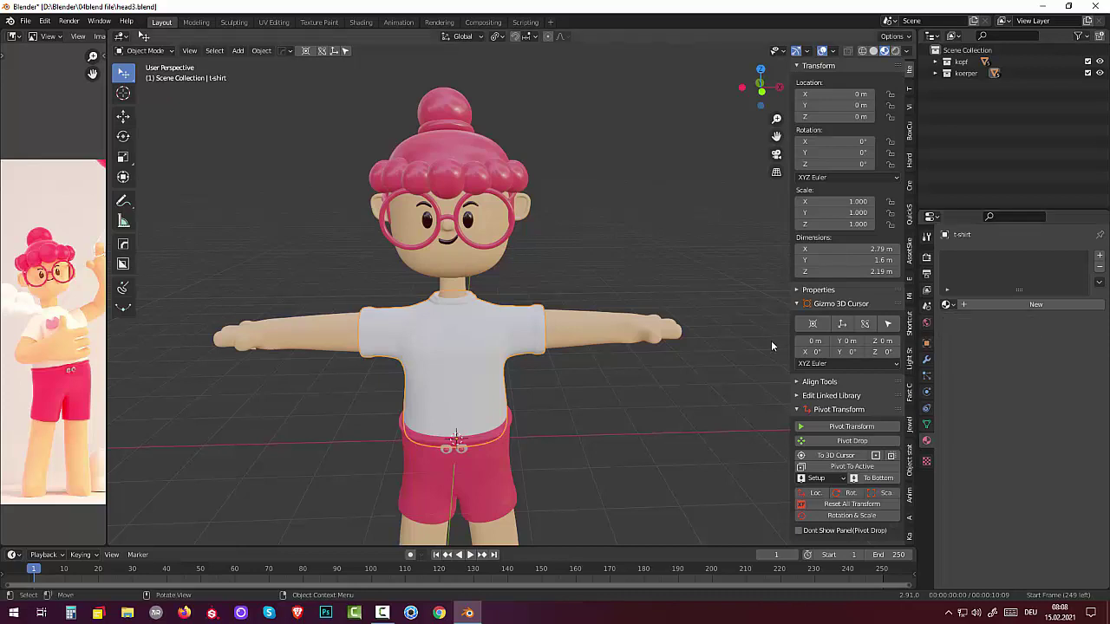
scroll(763, 349, down, 2)
scroll(761, 353, down, 2)
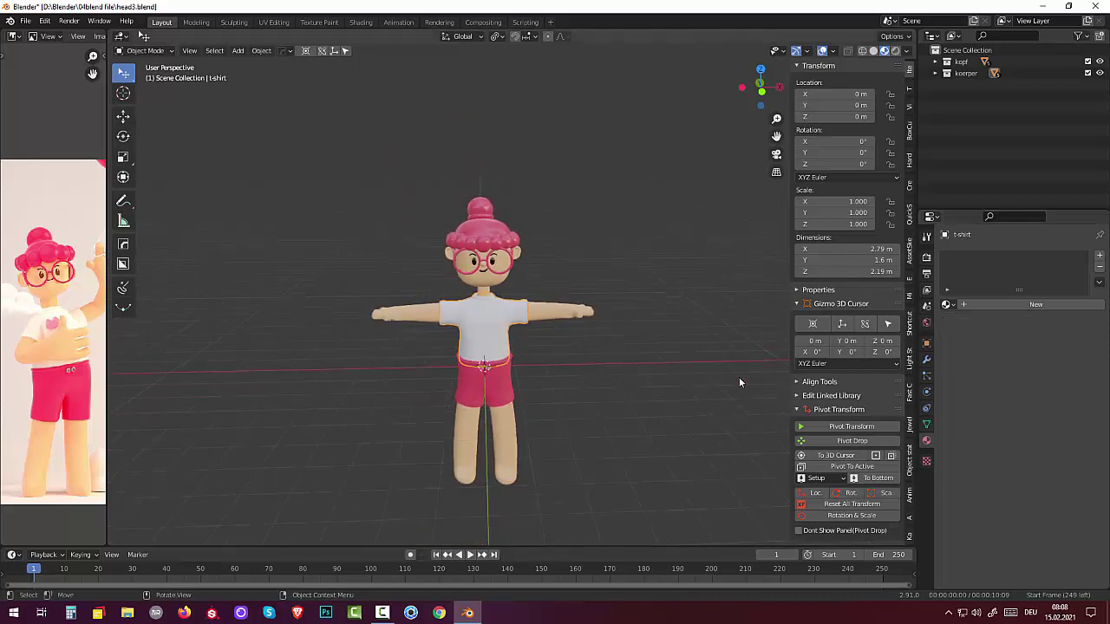
click(652, 418)
scroll(604, 412, up, 3)
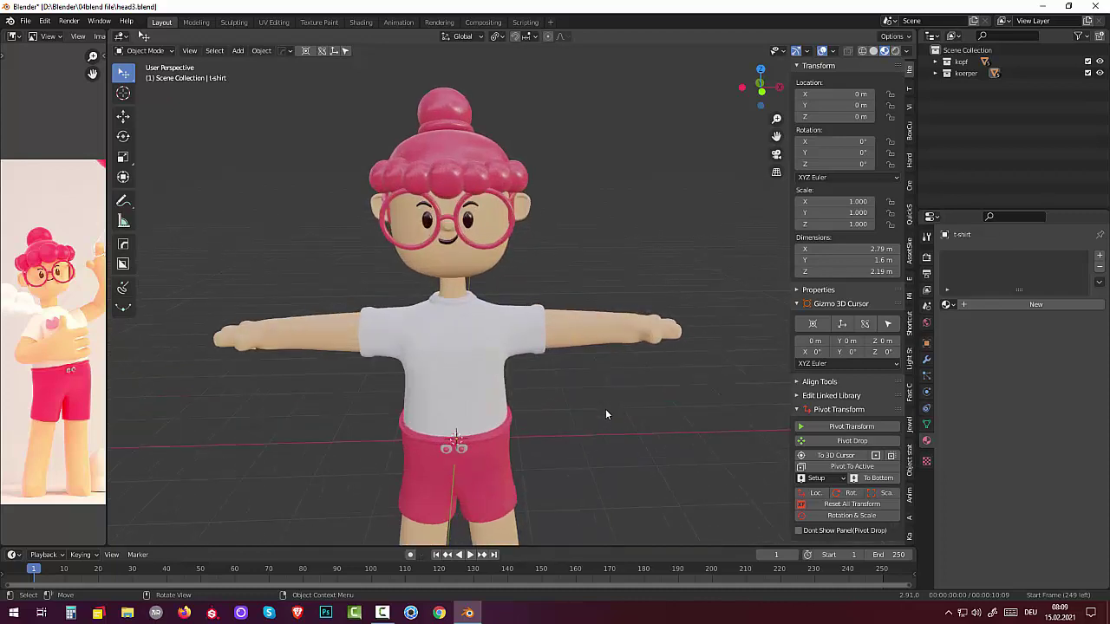
Step: Select the eyes, mouth, head and hair, with the hair active
click(469, 223)
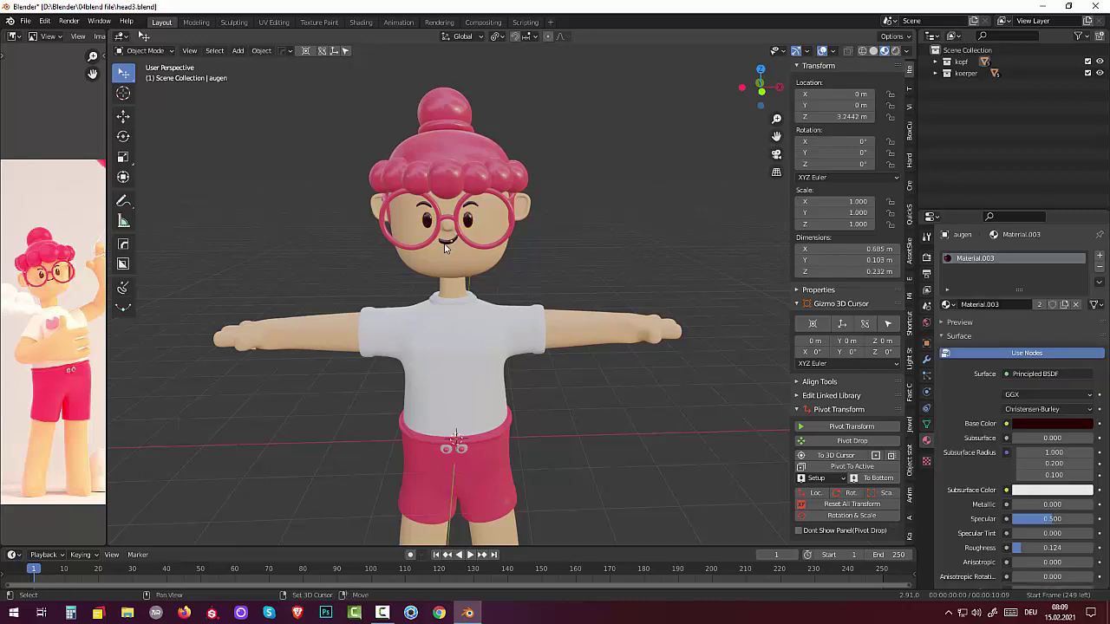
click(444, 246)
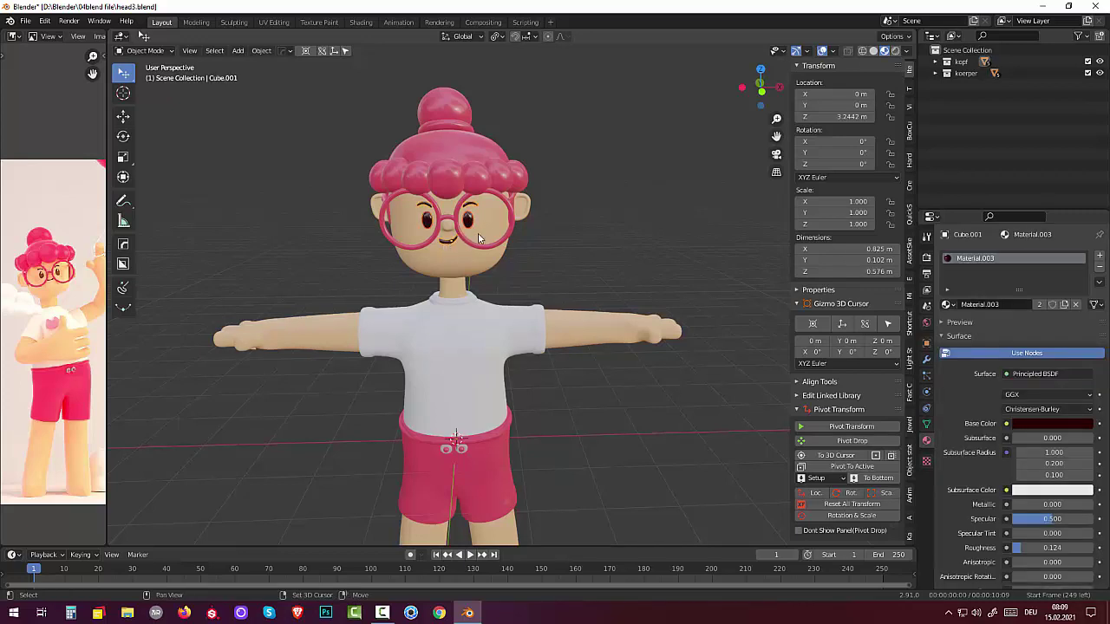
click(486, 247)
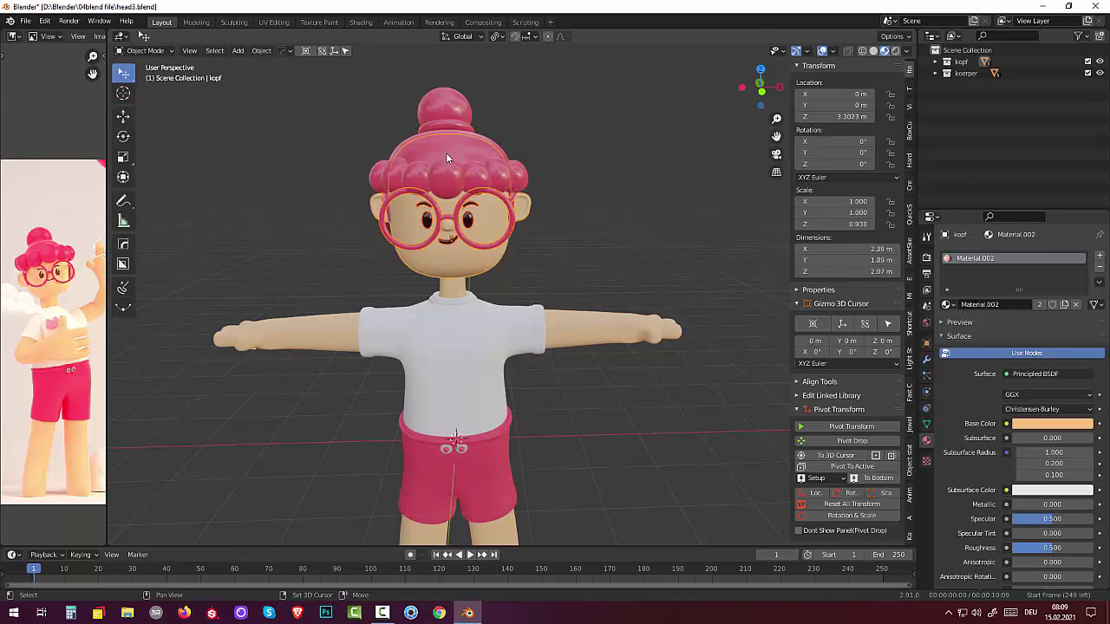
click(441, 178)
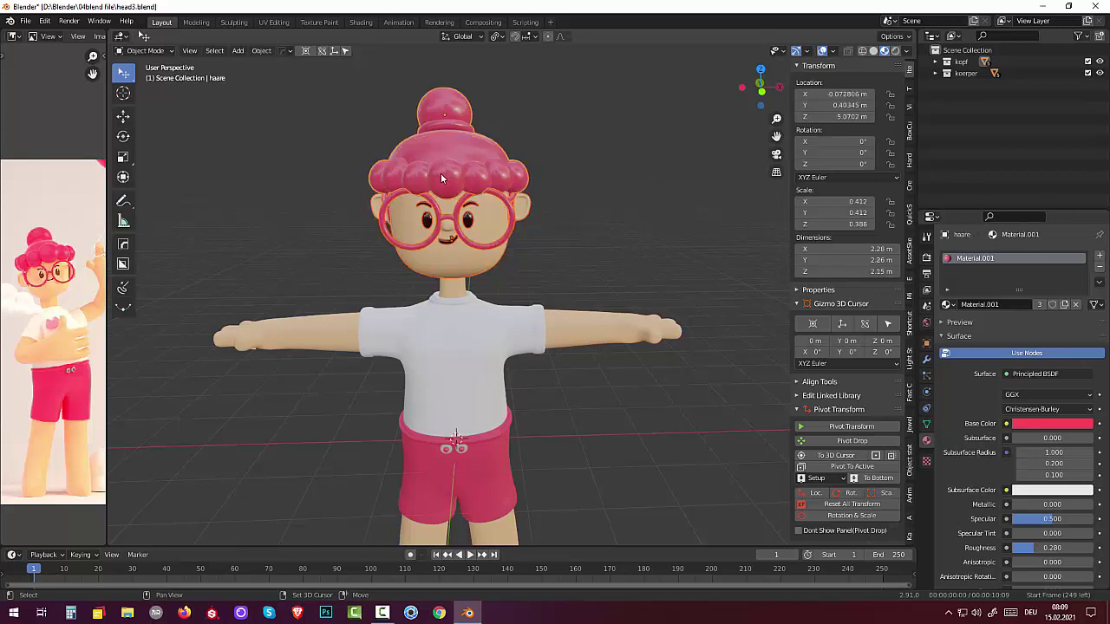
Step: Join the eyes, mouth and head into the hair object
click(262, 52)
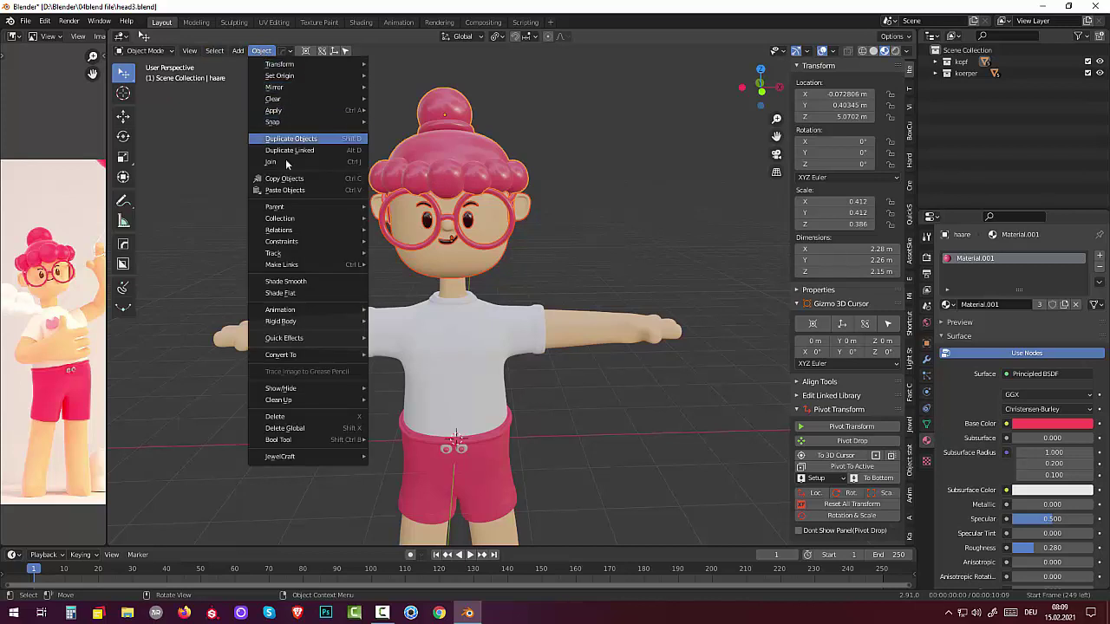
click(270, 162)
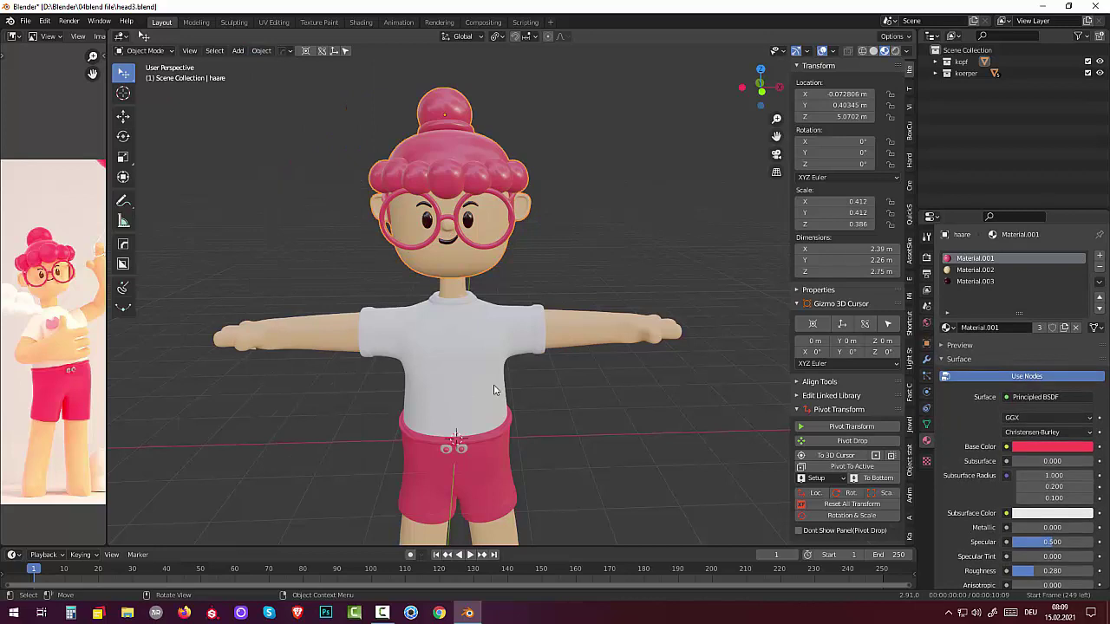
scroll(550, 369, down, 4)
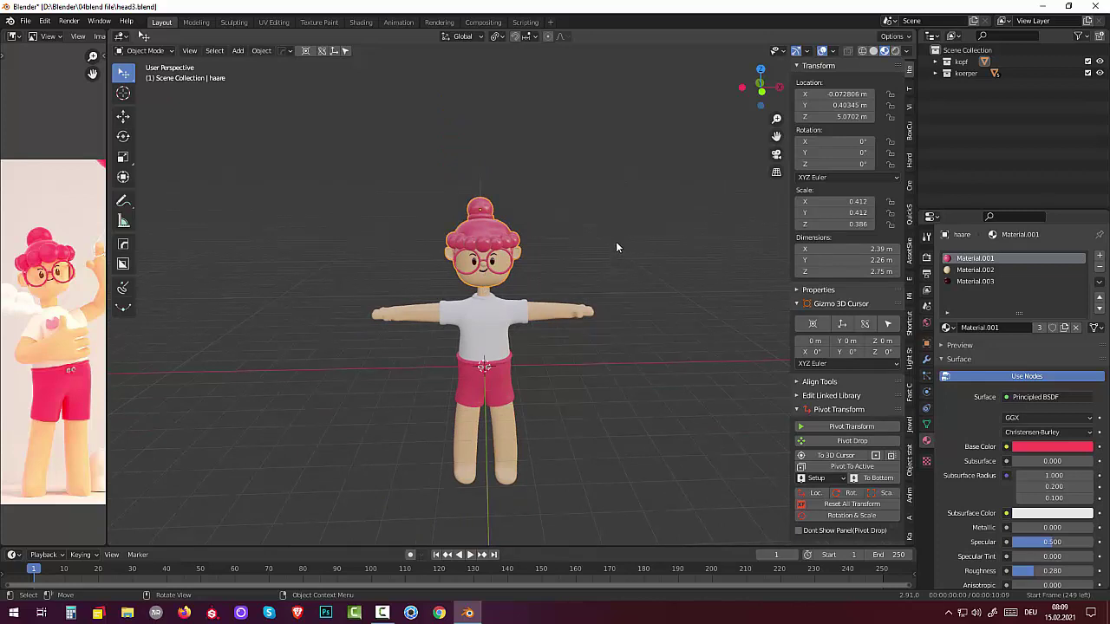
Step: Scale the joined head to 0.888 and lower it about 0.32 m along Z
key(s)
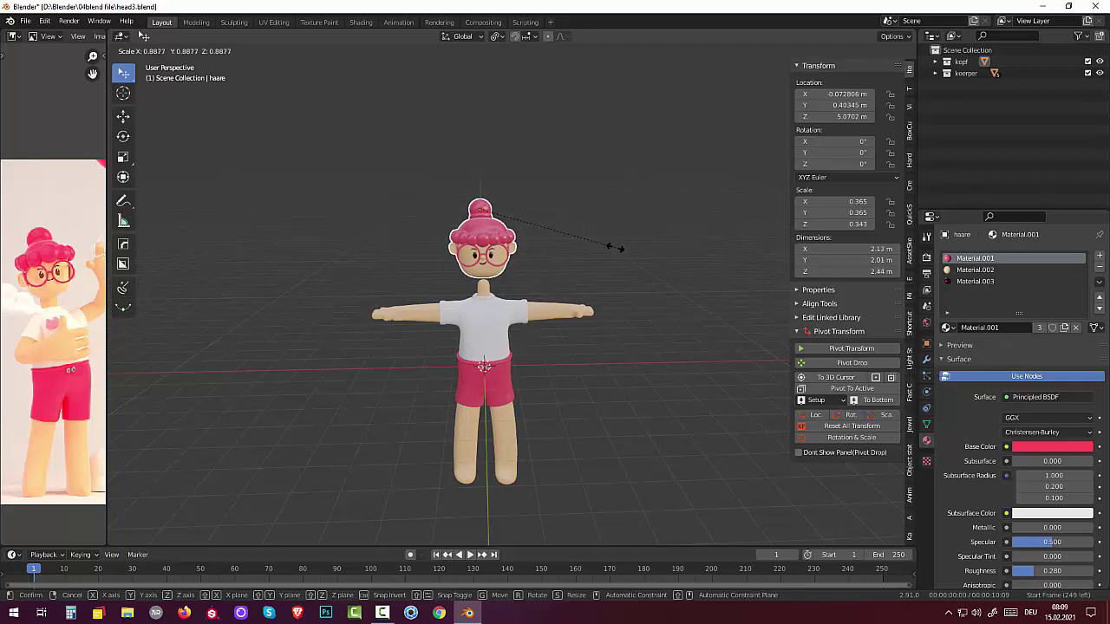
click(615, 247)
key(g)
key(z)
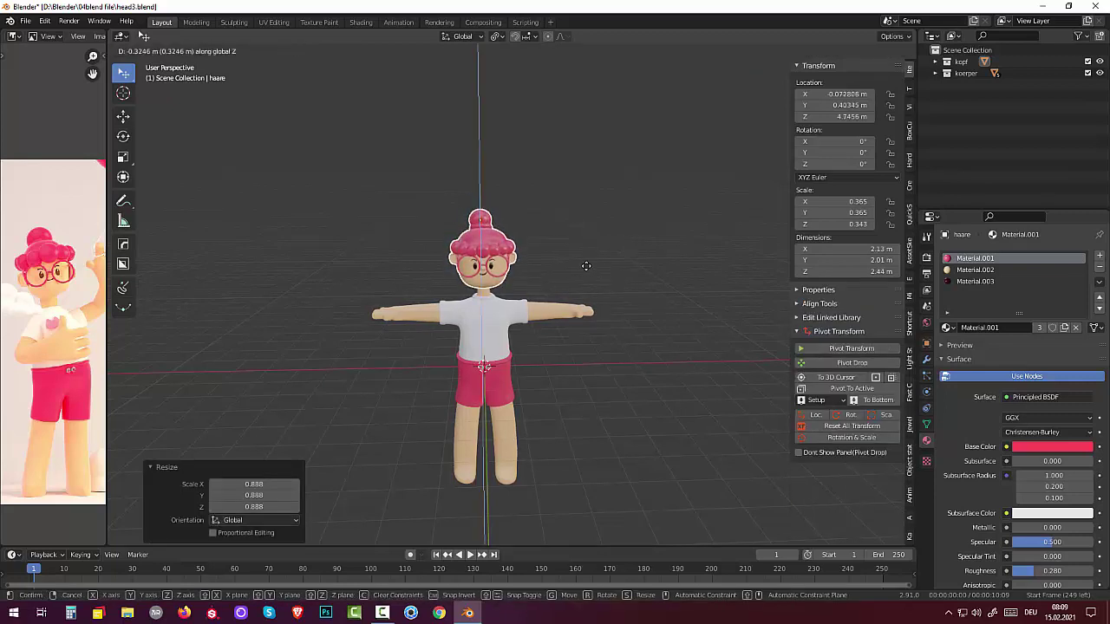
click(587, 265)
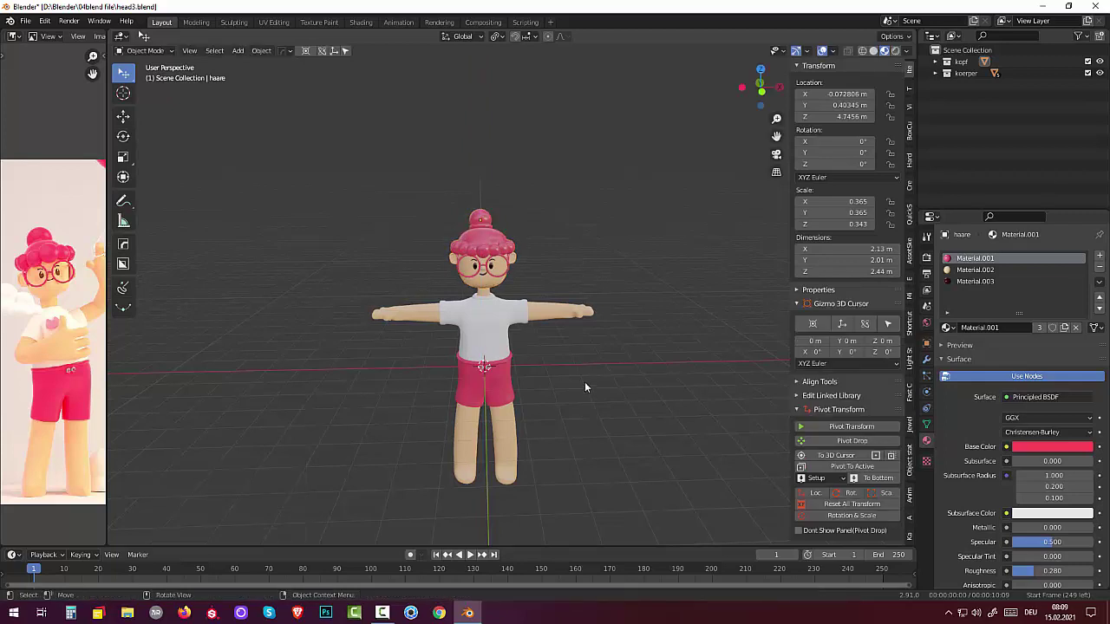
mouse_move(585, 382)
middle_down()
mouse_move(451, 353)
mouse_move(634, 370)
mouse_move(612, 367)
mouse_move(590, 391)
mouse_move(587, 361)
middle_up()
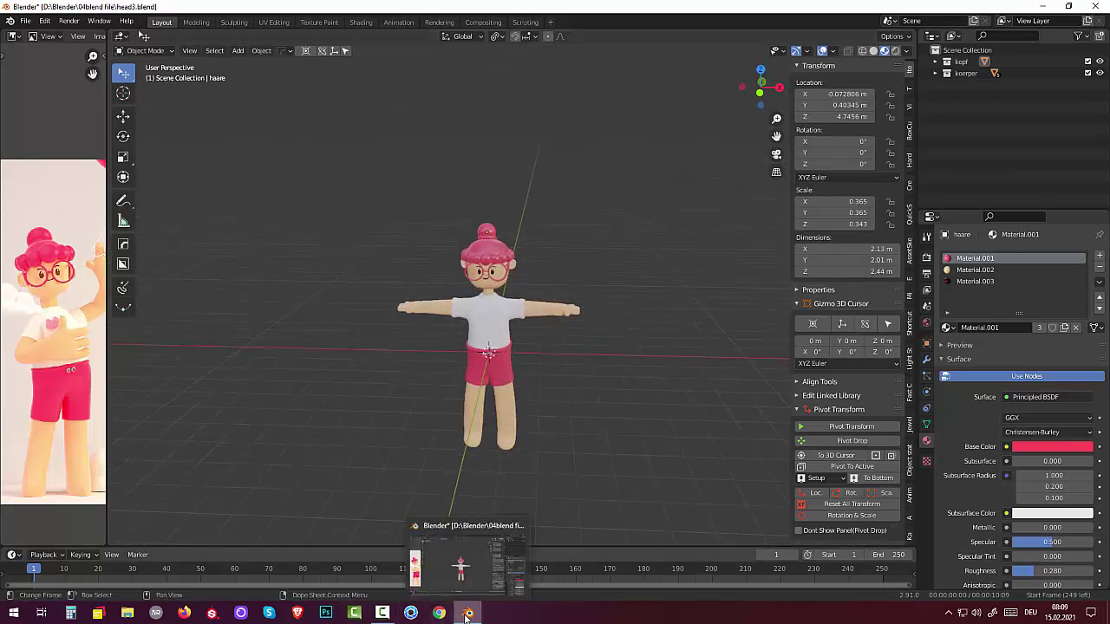
mouse_move(381, 613)
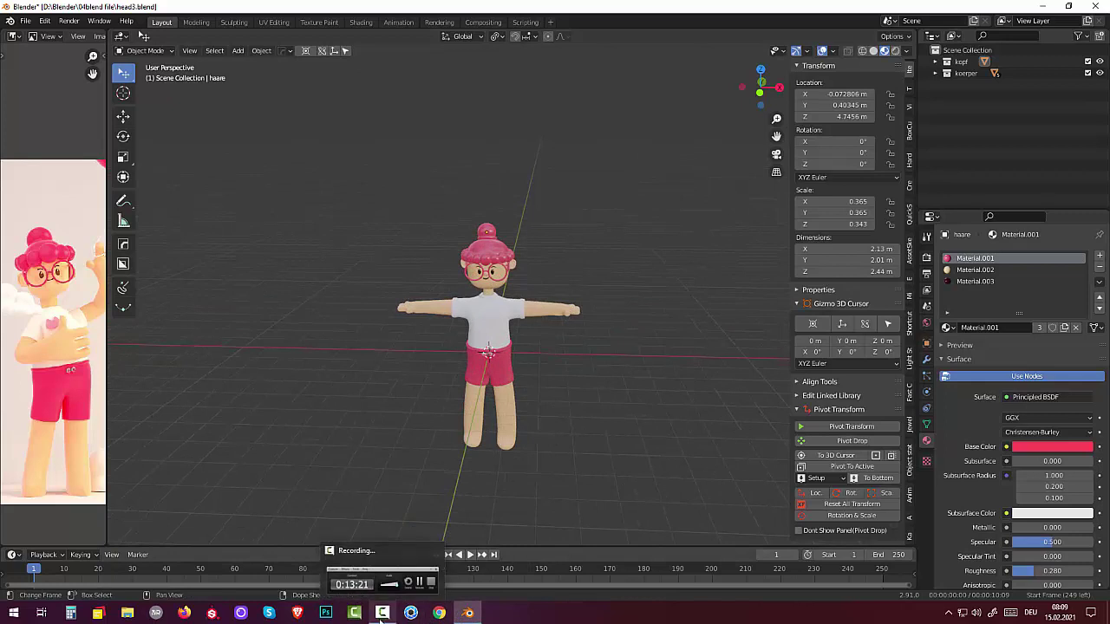
click(383, 614)
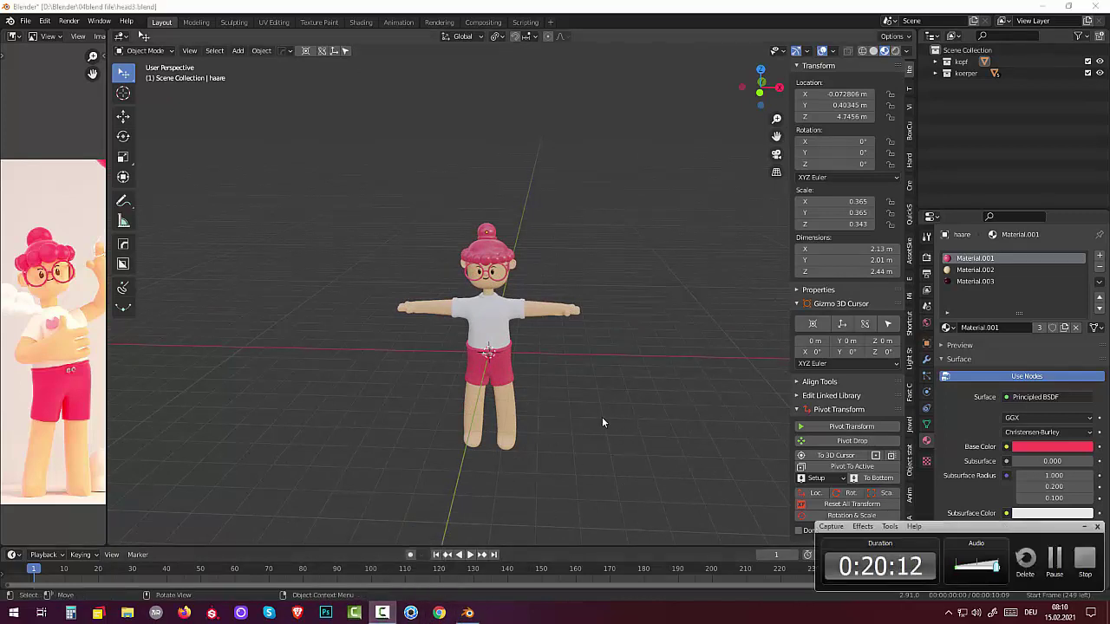
scroll(591, 423, up, 2)
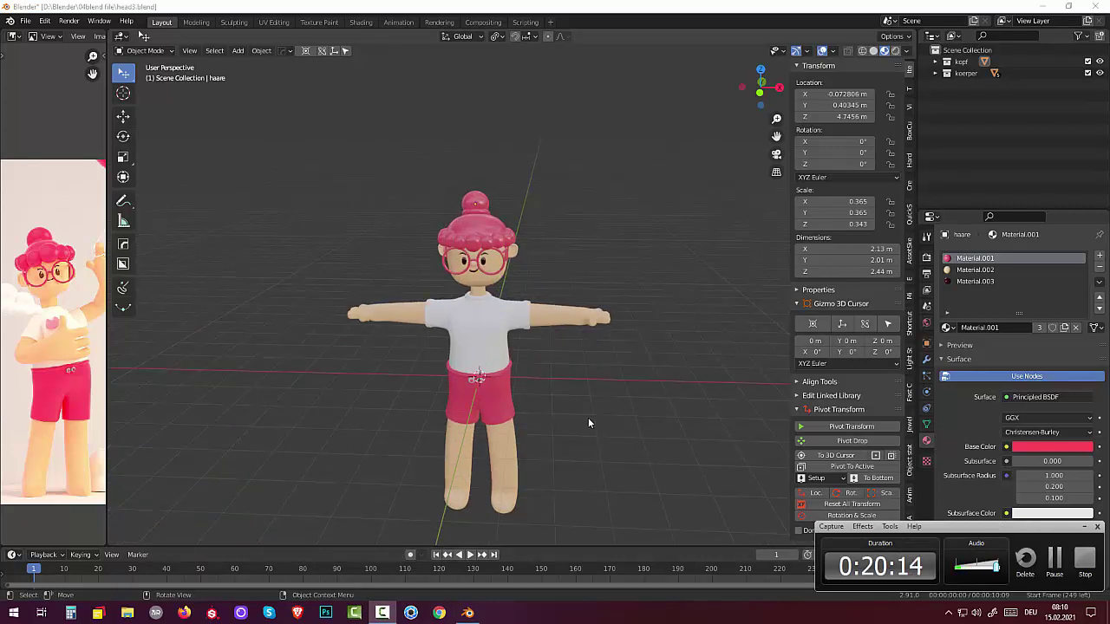
scroll(589, 423, down, 2)
scroll(589, 424, up, 2)
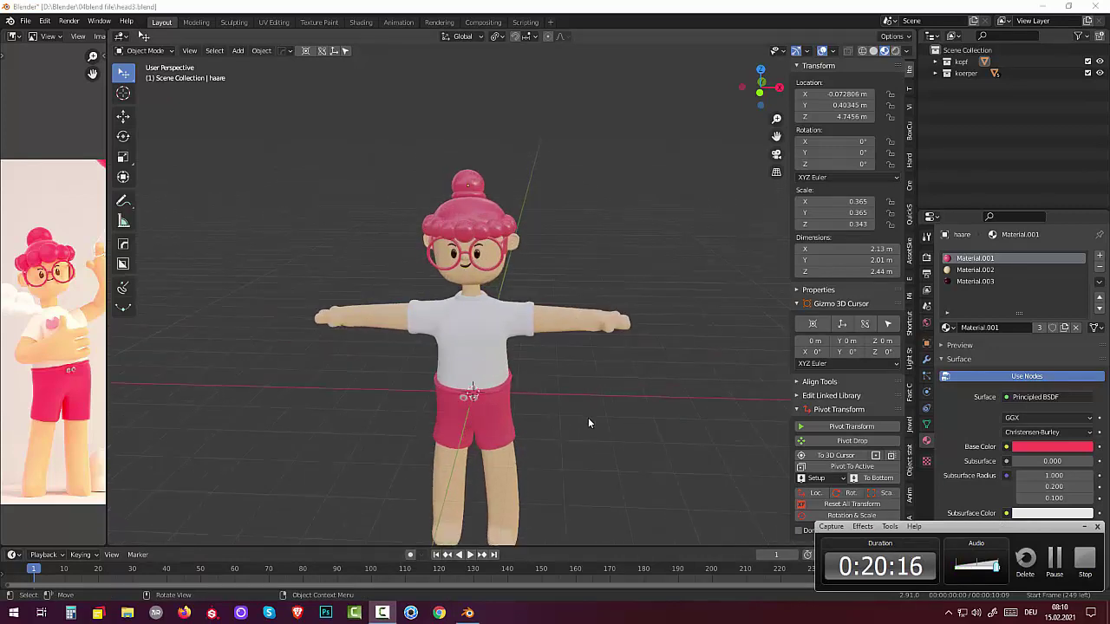
scroll(589, 423, down, 2)
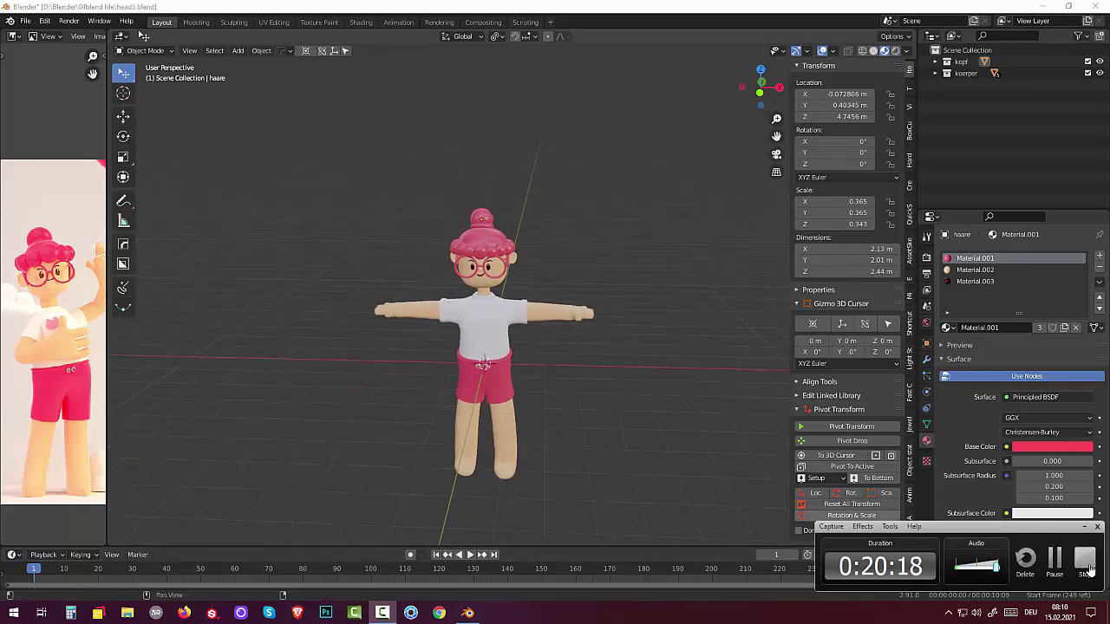